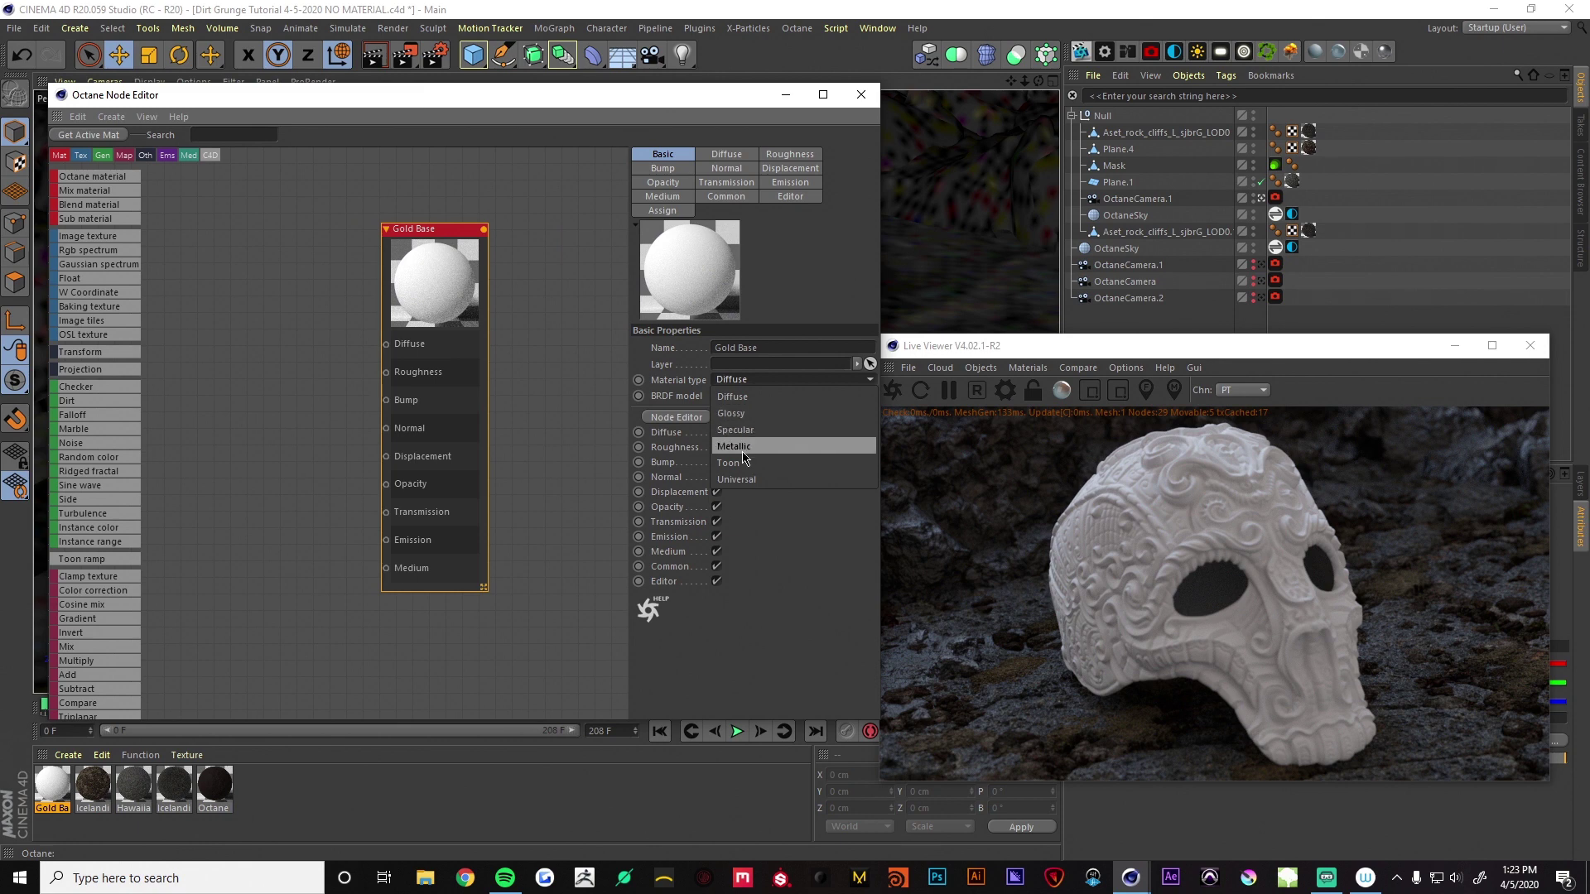
Change the Gold Base material type to Metallic and raise its film layer float to about 0.117
{"action": "left_click", "coordinate": [745, 448]}
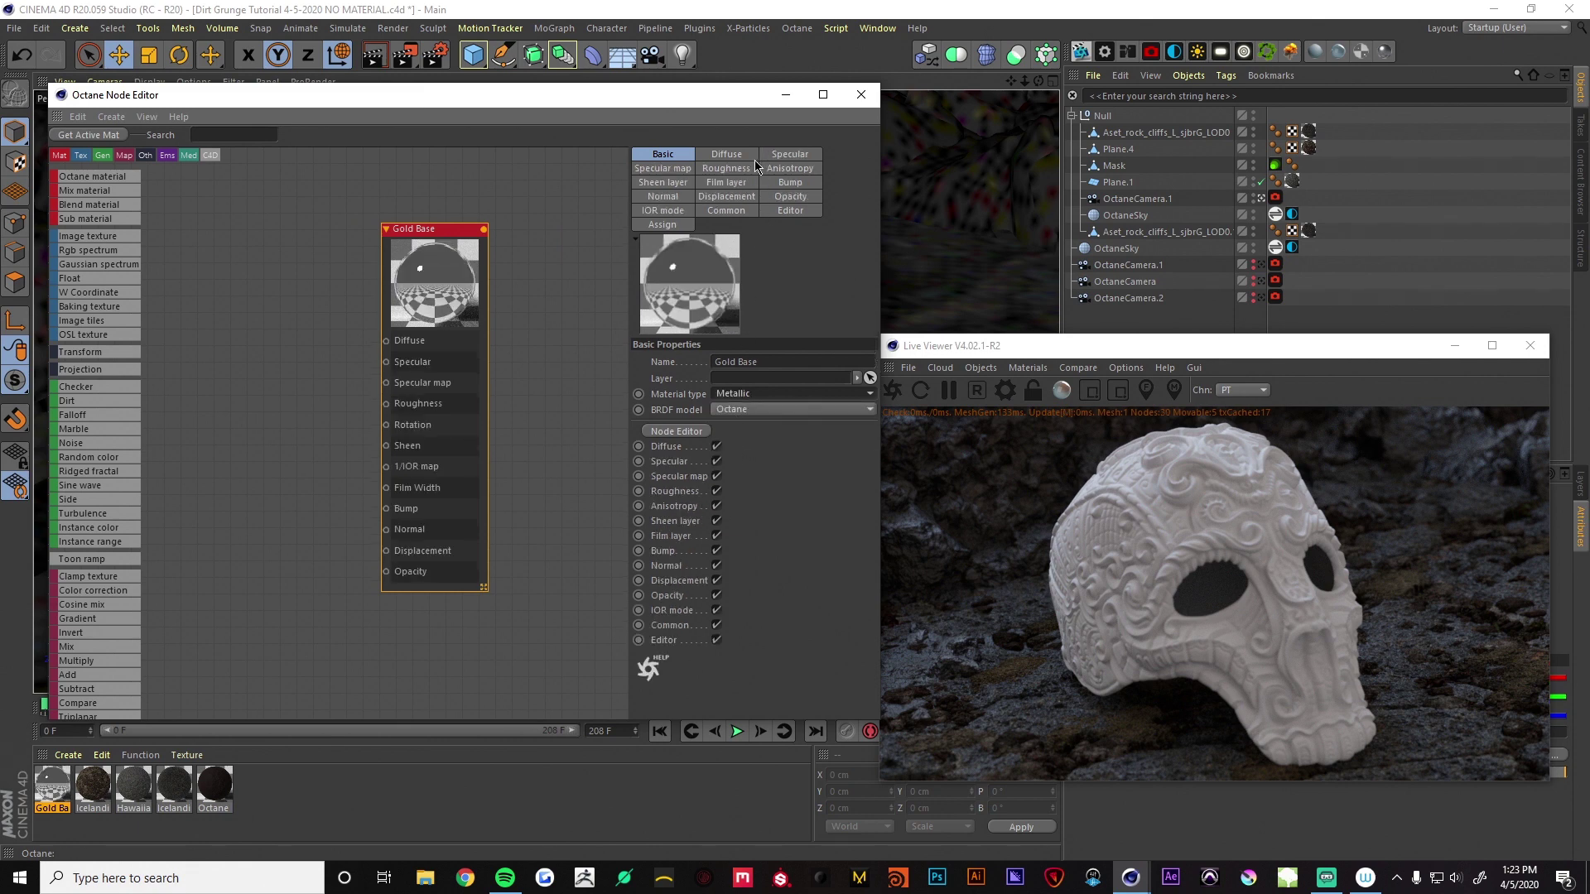
{"action": "left_click", "coordinate": [744, 184]}
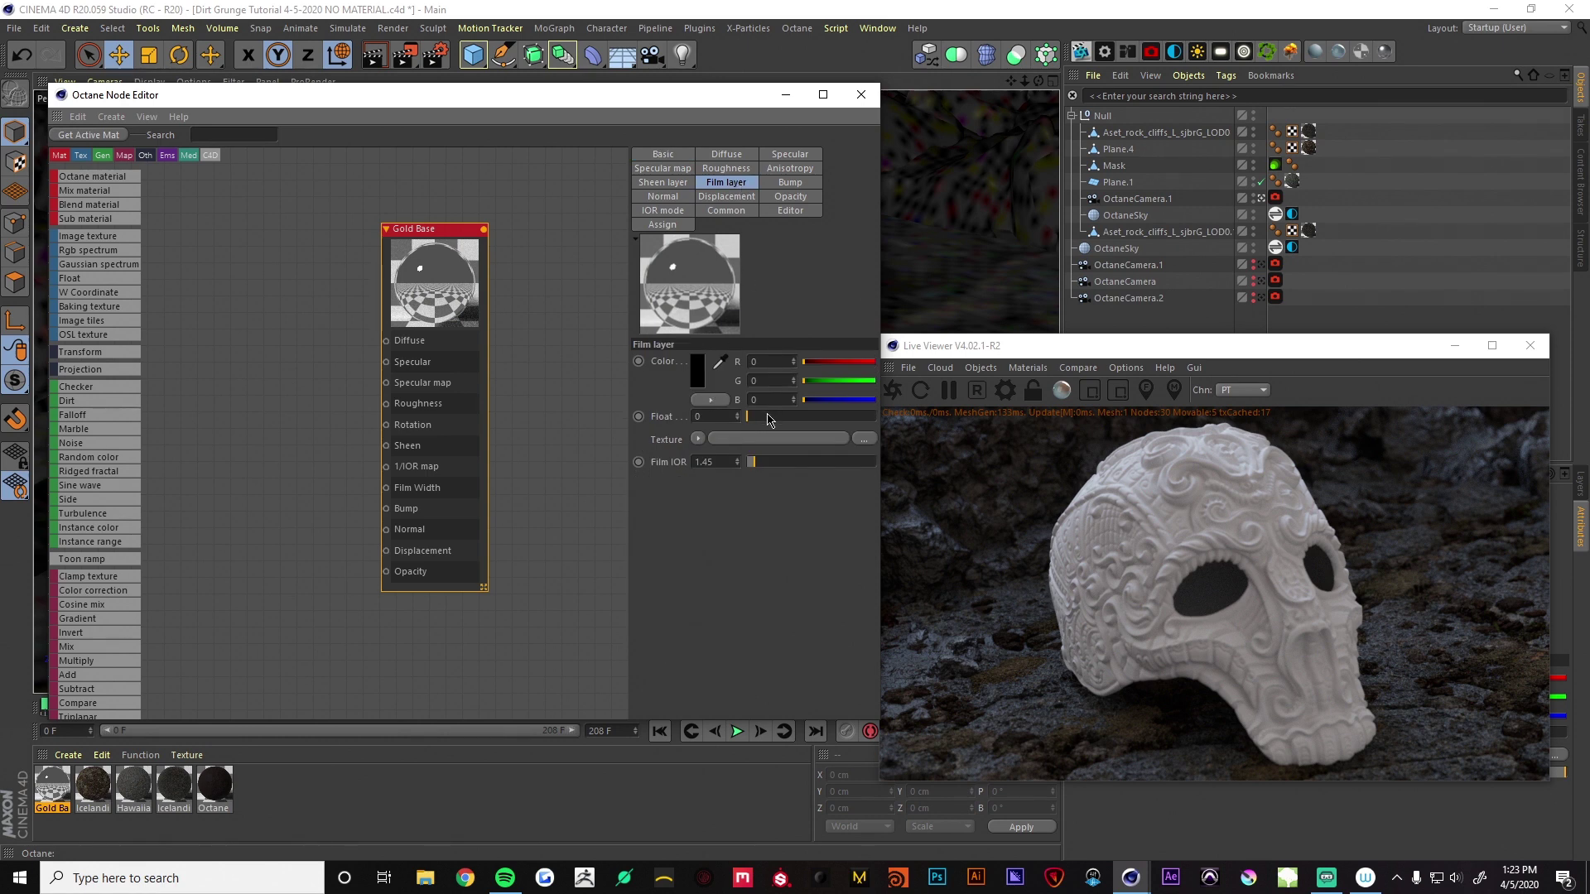
{"action": "left_click_drag", "start_coordinate": [749, 421], "coordinate": [762, 422]}
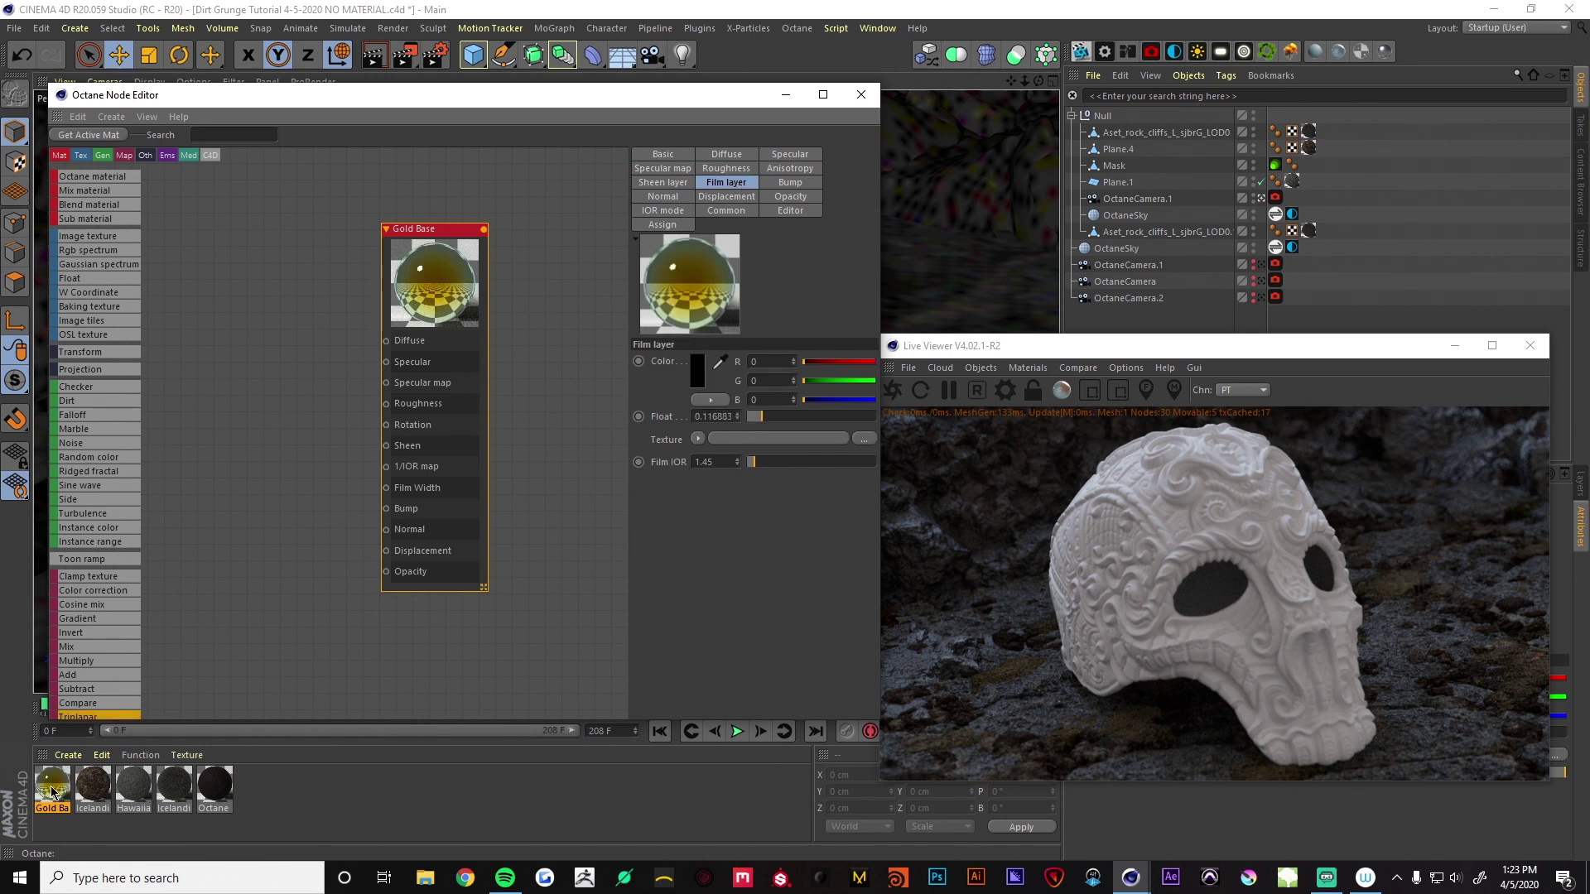
Apply the Gold Base material to the Mask object and set the material's film layer float to 0.032
{"action": "left_click_drag", "start_coordinate": [53, 792], "coordinate": [1117, 168]}
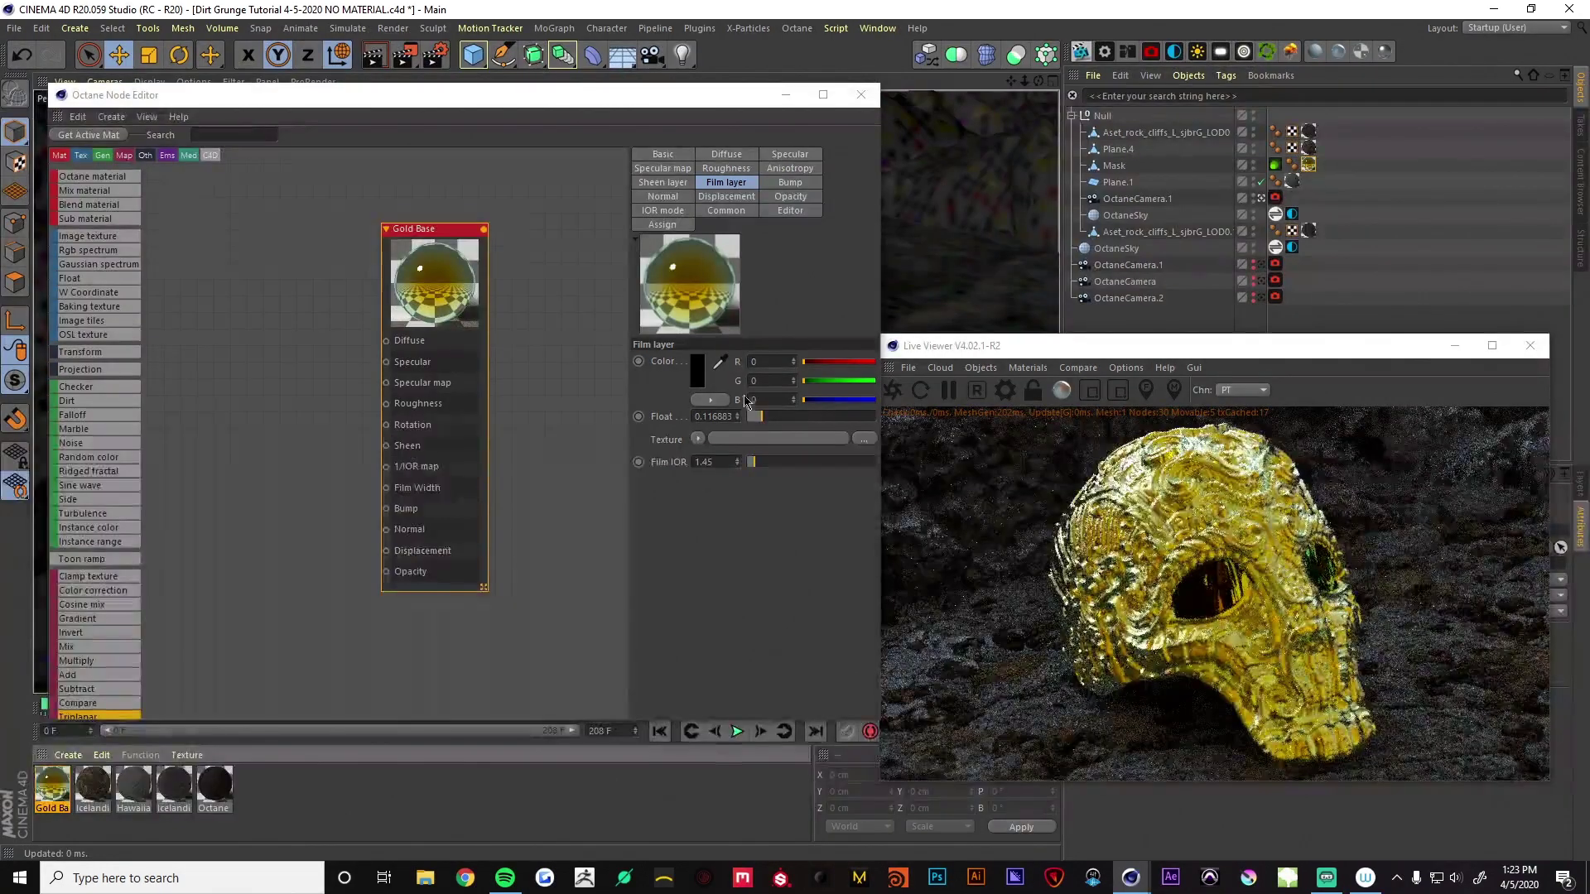
{"action": "mouse_move", "coordinate": [762, 417]}
{"action": "left_mouse_down"}
{"action": "mouse_move", "coordinate": [810, 423]}
{"action": "mouse_move", "coordinate": [752, 423]}
{"action": "left_mouse_up"}
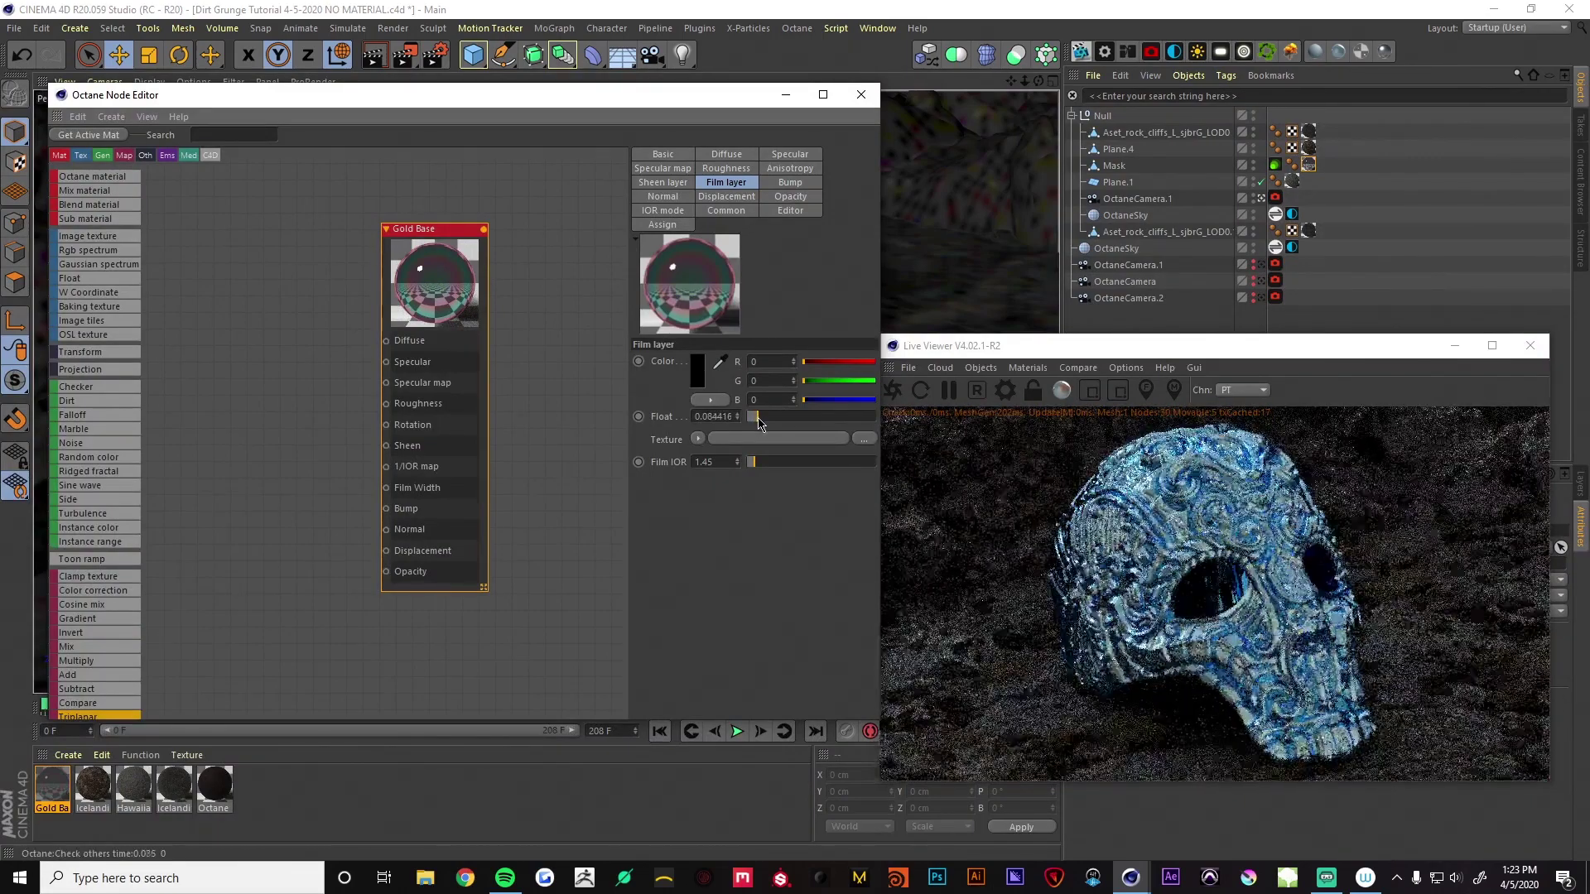
{"action": "type", "text": "0.0"}
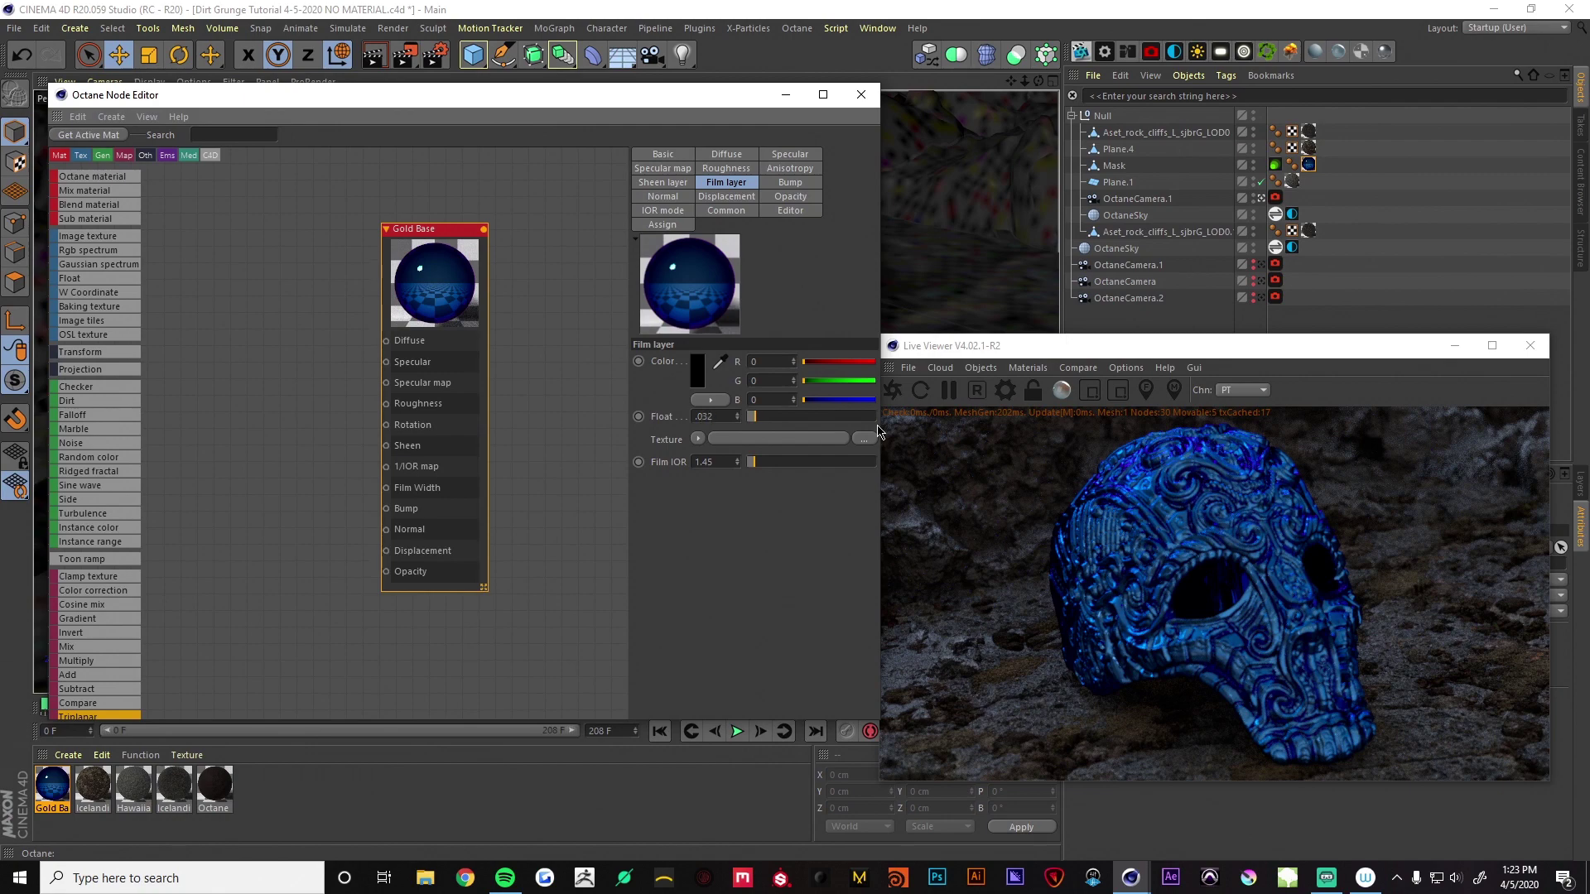
{"action": "key", "text": "Return"}
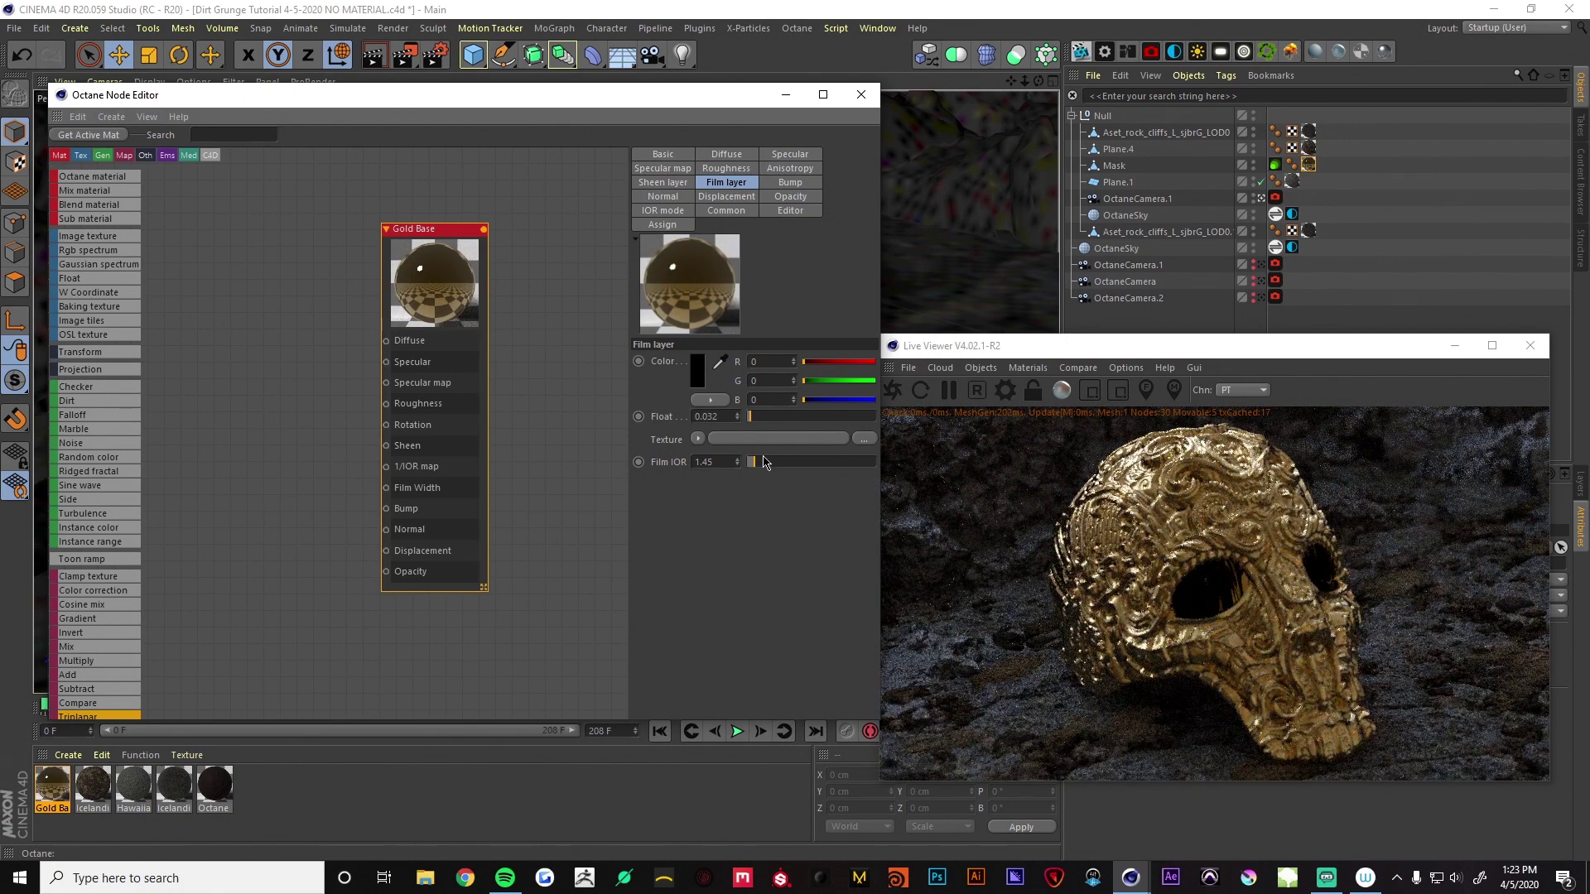
Connect a new image texture to Gold Base's Roughness and load Smudge-BM11-Roughness without copying the file to the project location
{"action": "left_click_drag", "start_coordinate": [91, 236], "coordinate": [386, 403]}
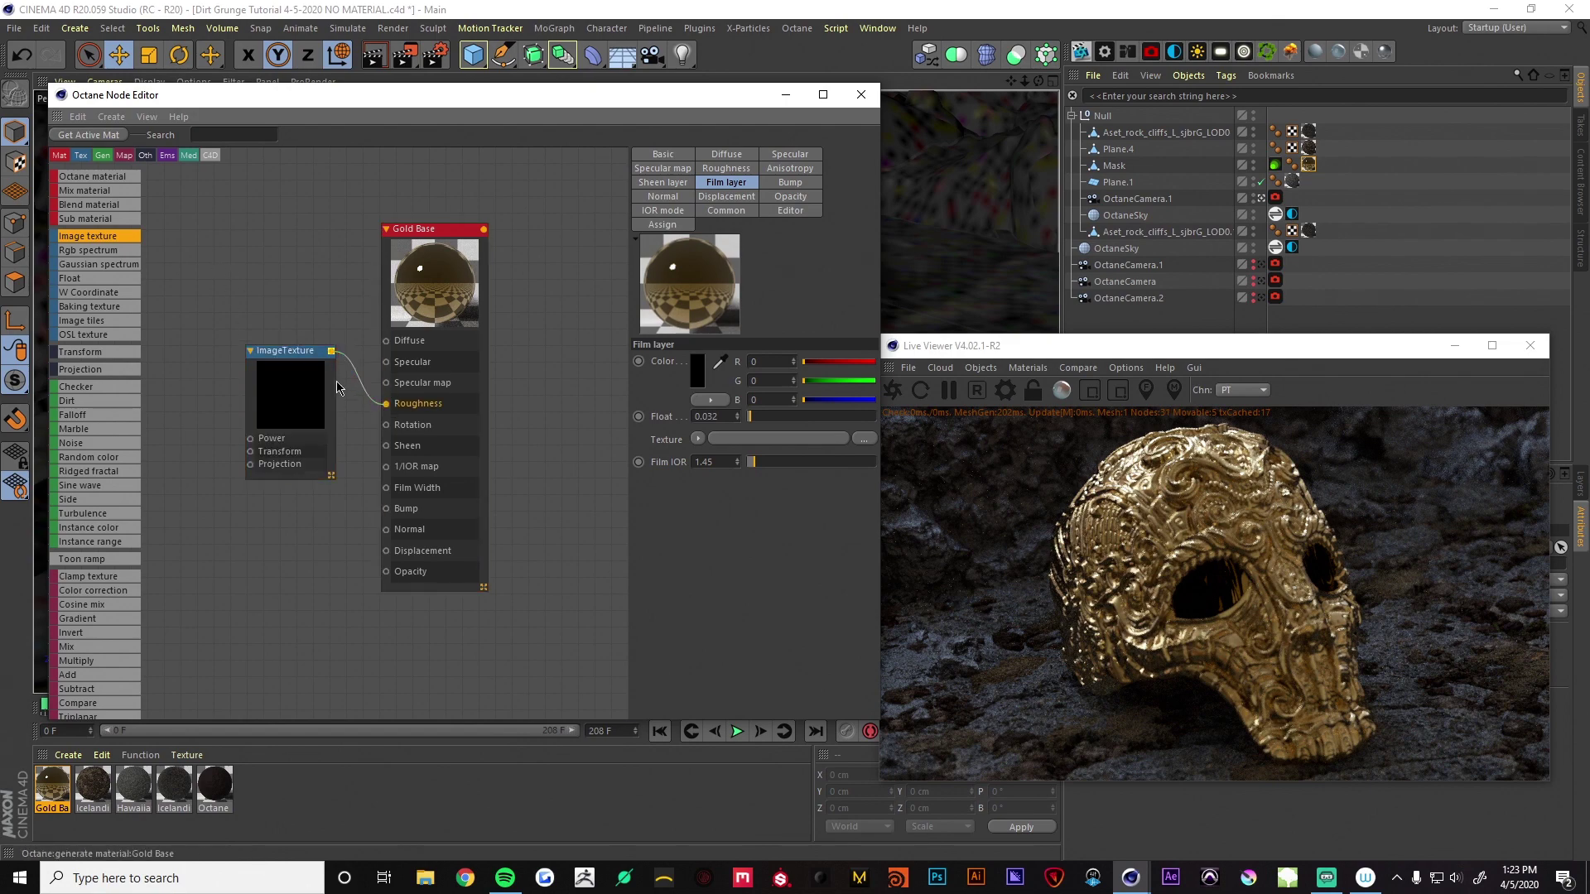
{"action": "left_click_drag", "start_coordinate": [295, 366], "coordinate": [262, 329]}
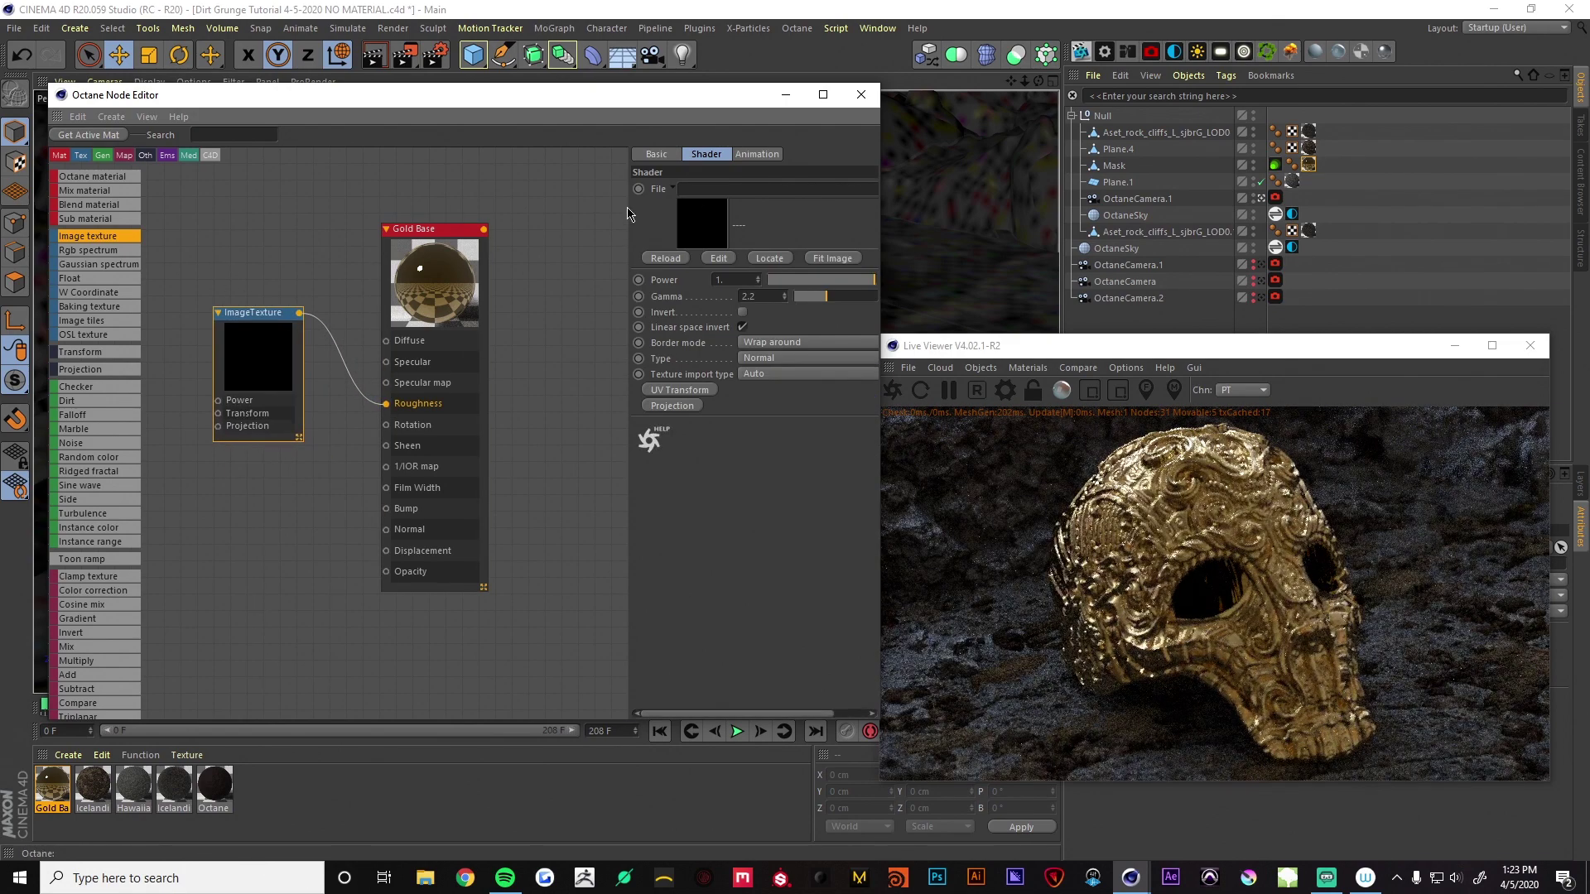
{"action": "left_click_drag", "start_coordinate": [631, 210], "coordinate": [592, 213]}
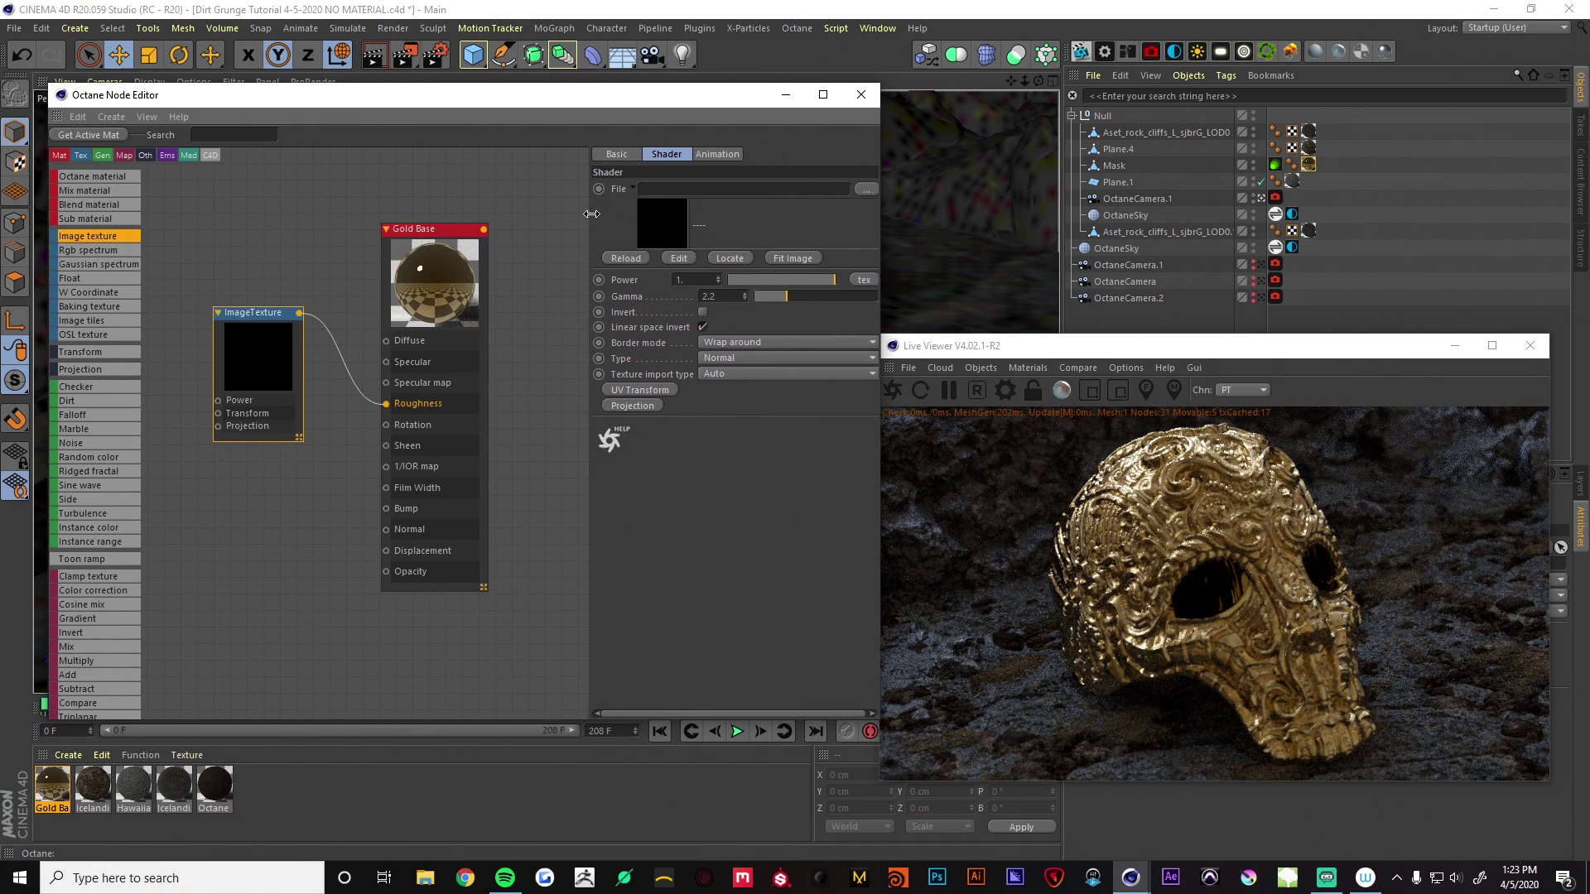
{"action": "left_click", "coordinate": [866, 189]}
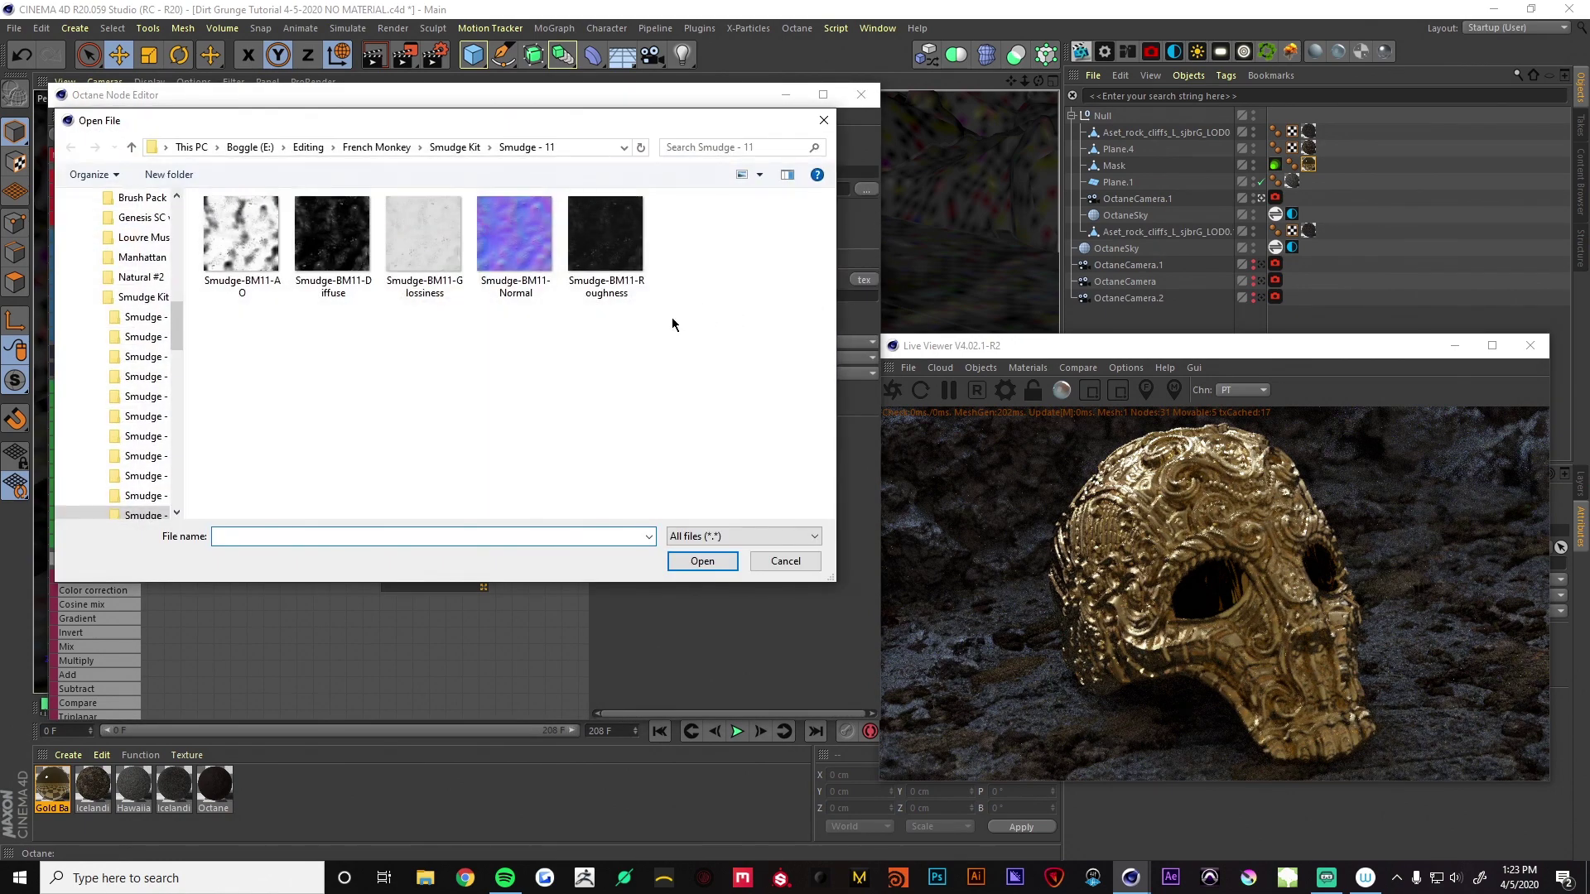
{"action": "left_click", "coordinate": [631, 291]}
{"action": "left_click", "coordinate": [709, 563]}
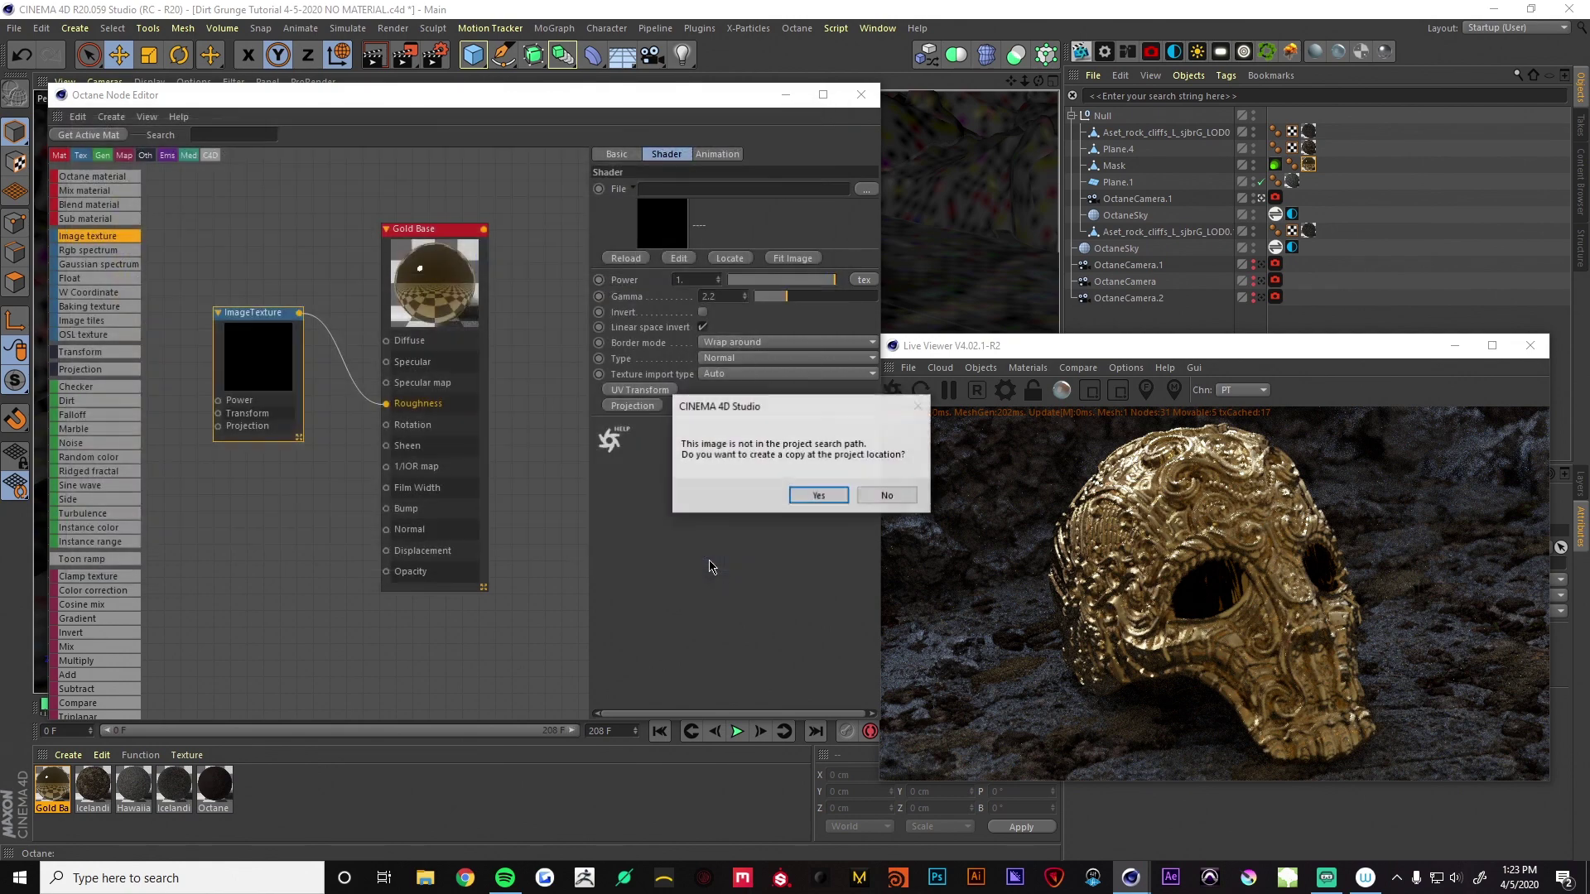
{"action": "left_click", "coordinate": [888, 496]}
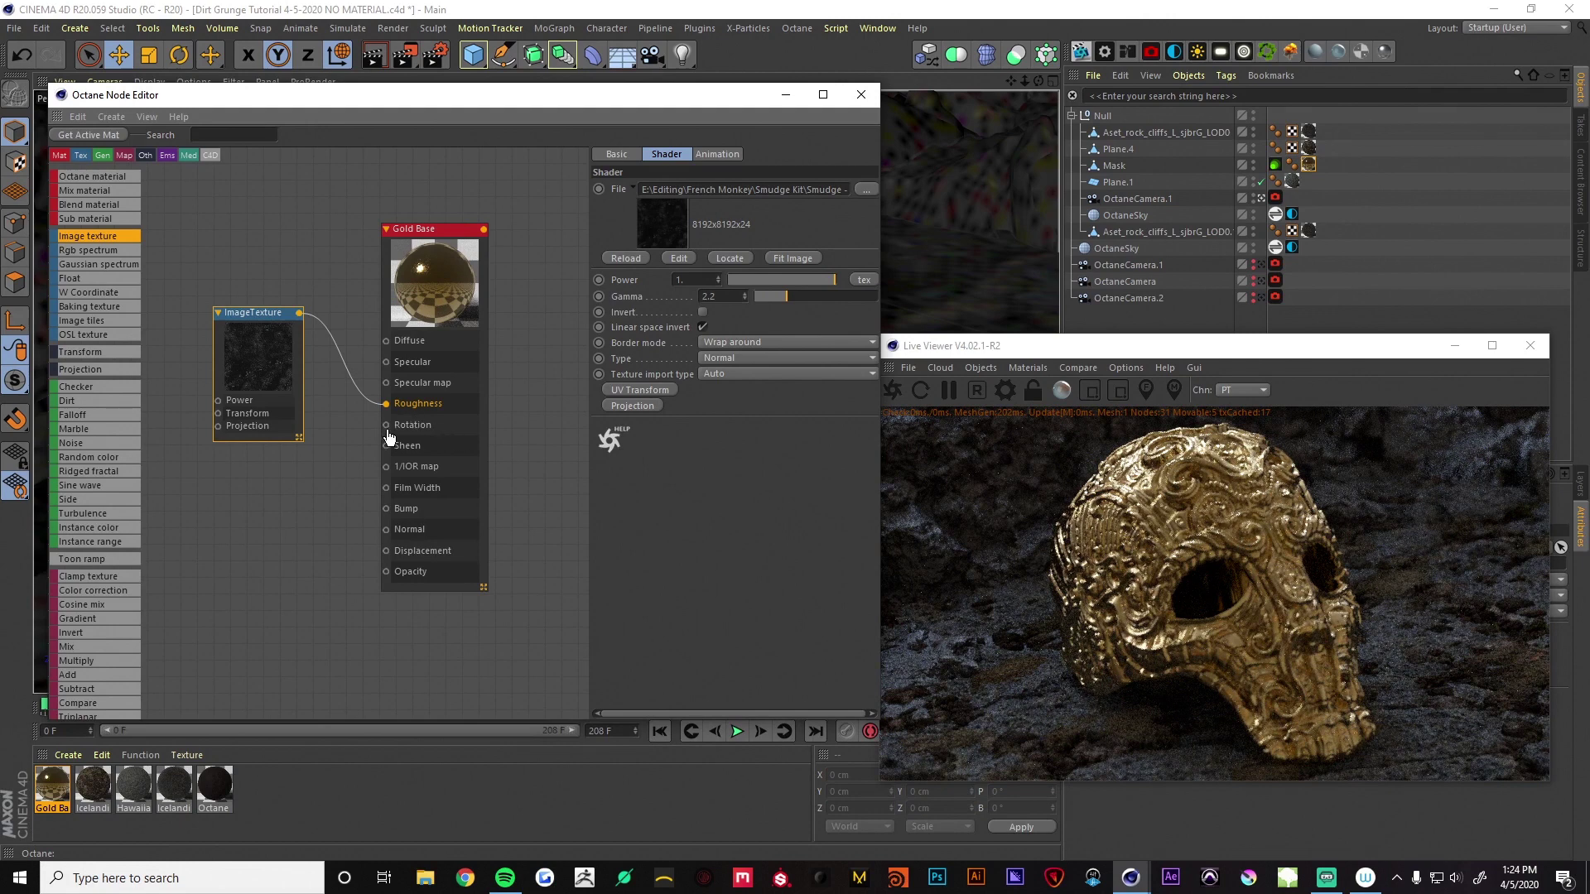
Add a second image texture node below the roughness texture and connect it to Gold Base's Normal input
{"action": "left_click_drag", "start_coordinate": [277, 372], "coordinate": [277, 365]}
{"action": "left_click", "coordinate": [414, 345]}
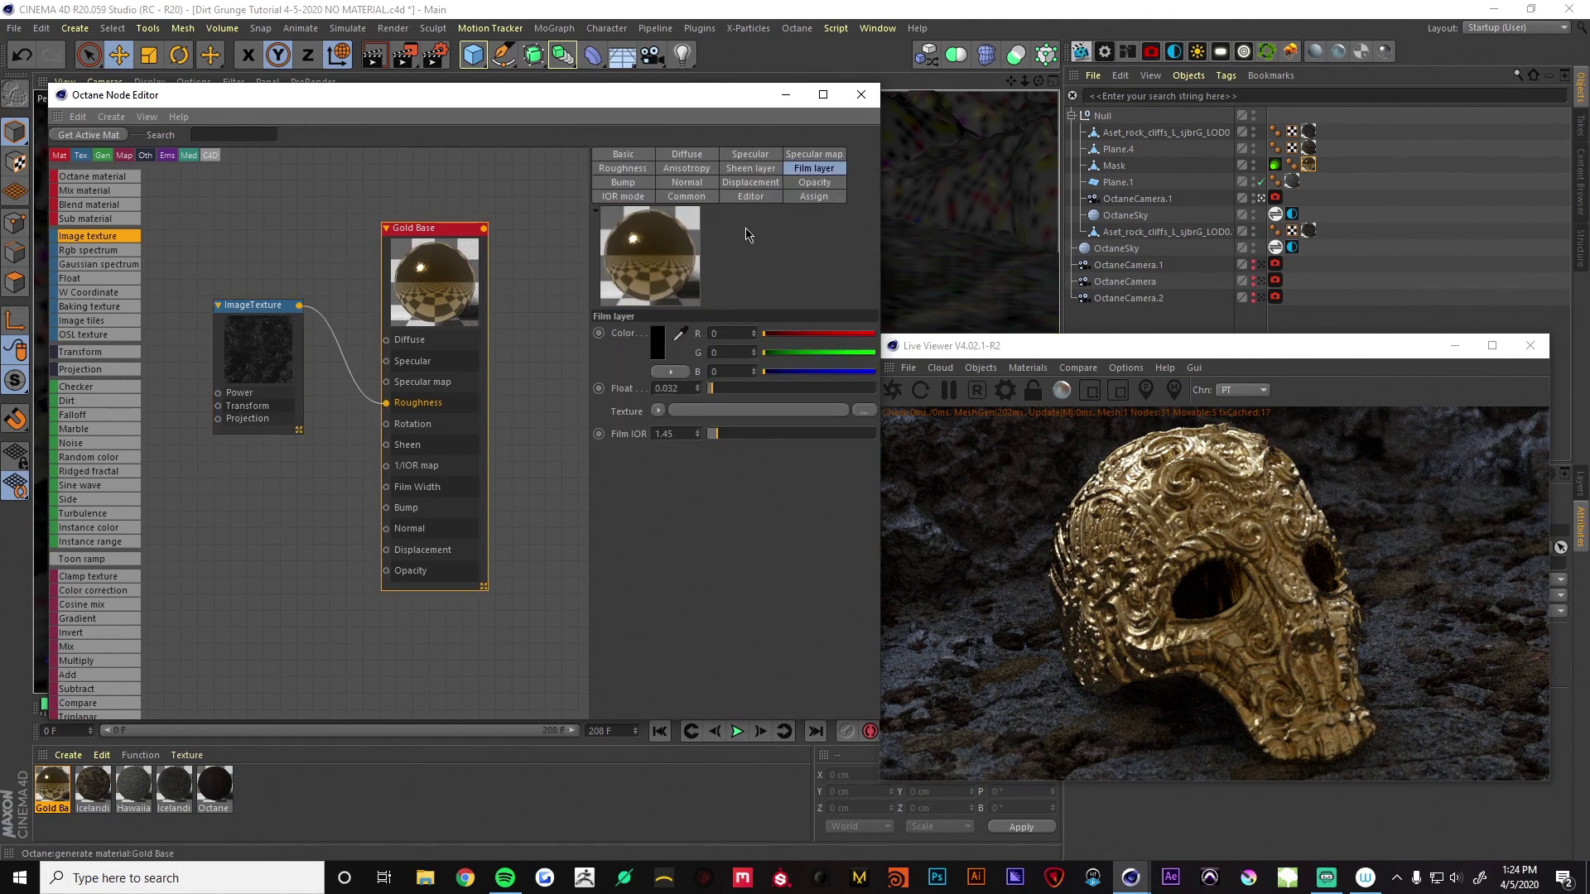
{"action": "left_click", "coordinate": [686, 184]}
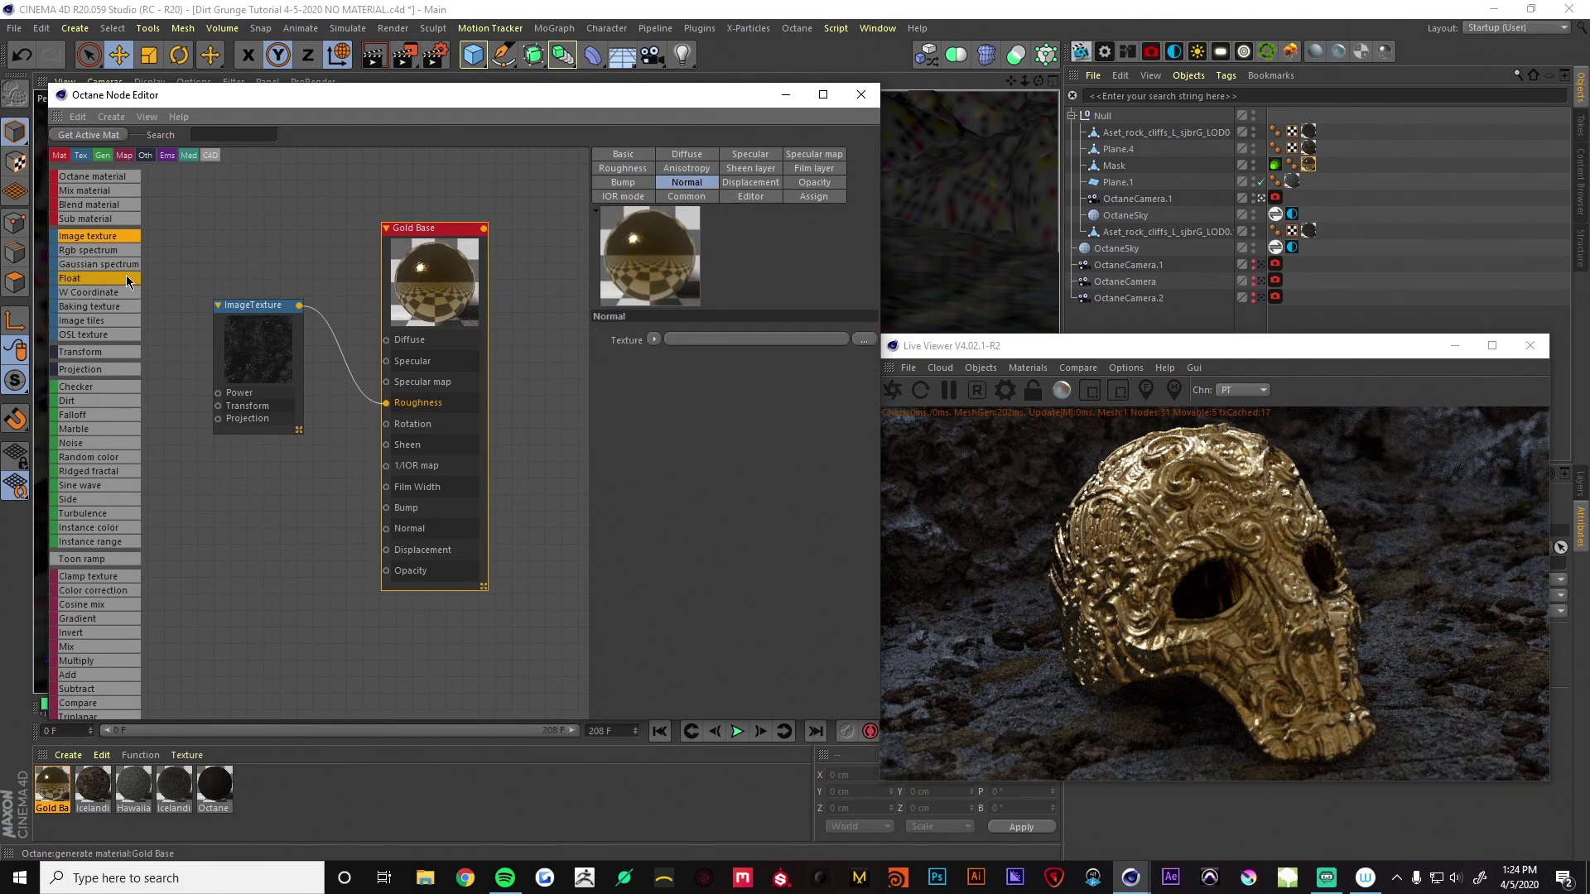
{"action": "left_click_drag", "start_coordinate": [220, 474], "coordinate": [222, 477]}
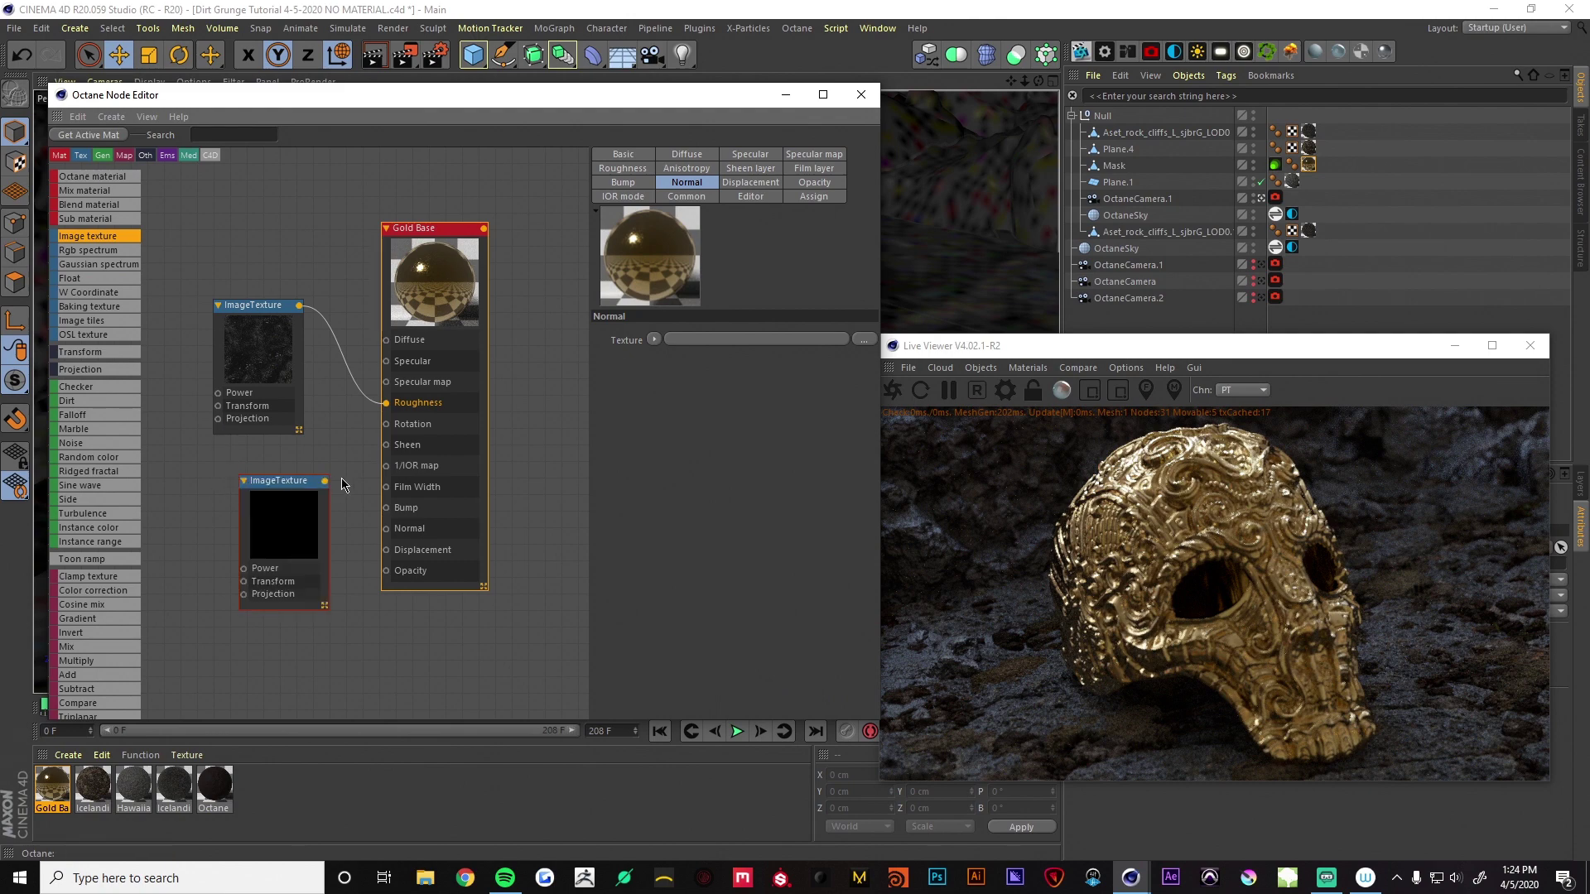
{"action": "middle_click_drag", "start_coordinate": [355, 480], "coordinate": [429, 490]}
{"action": "left_click_drag", "start_coordinate": [332, 399], "coordinate": [266, 343]}
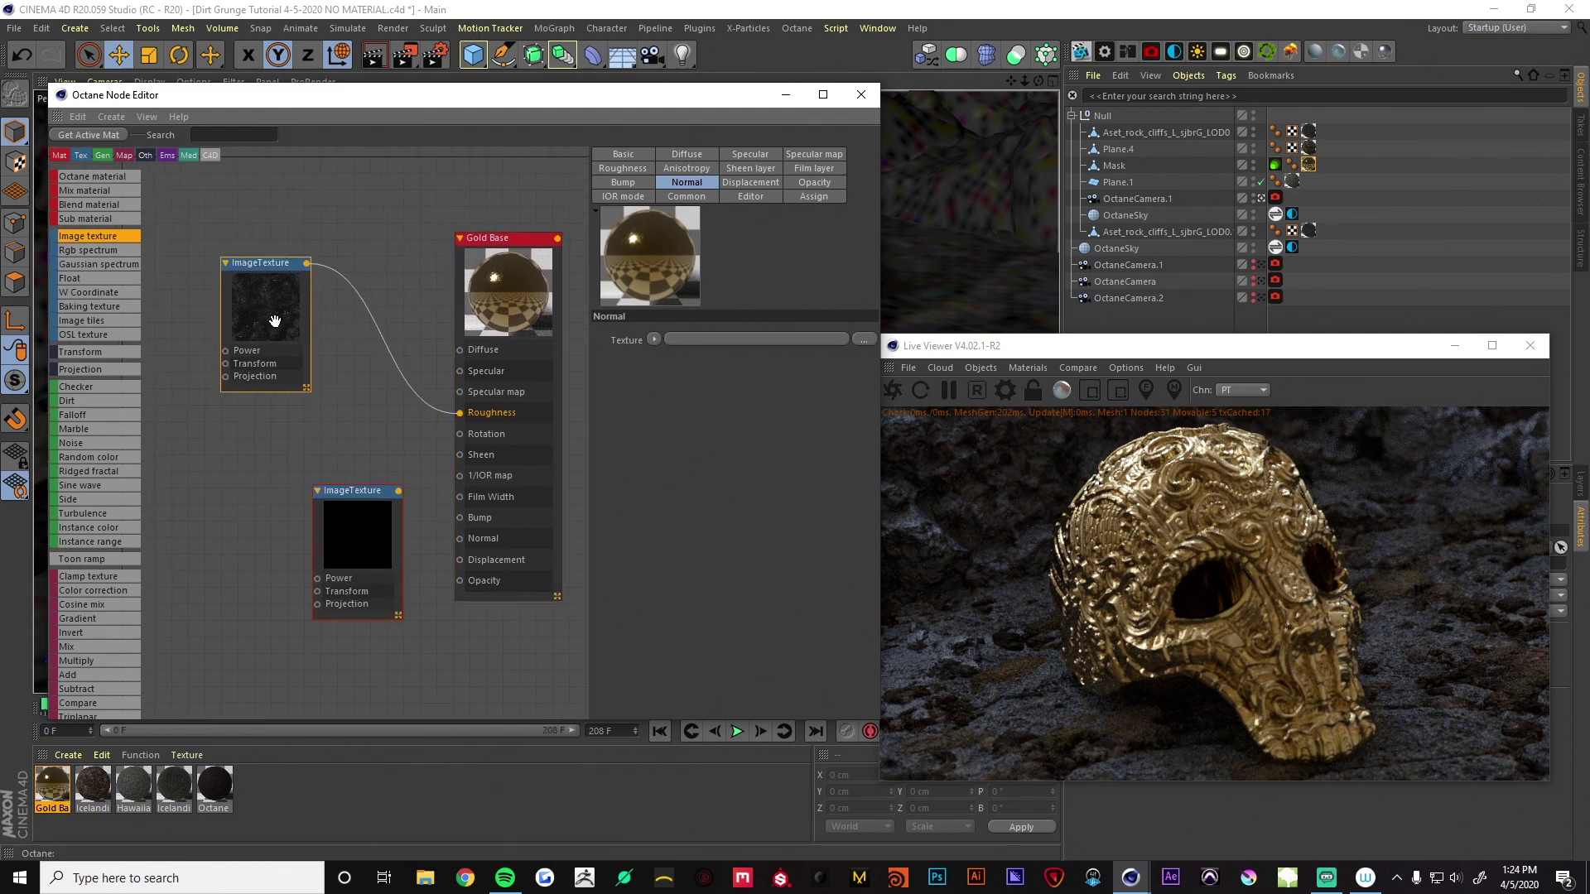
{"action": "left_click_drag", "start_coordinate": [348, 492], "coordinate": [462, 545]}
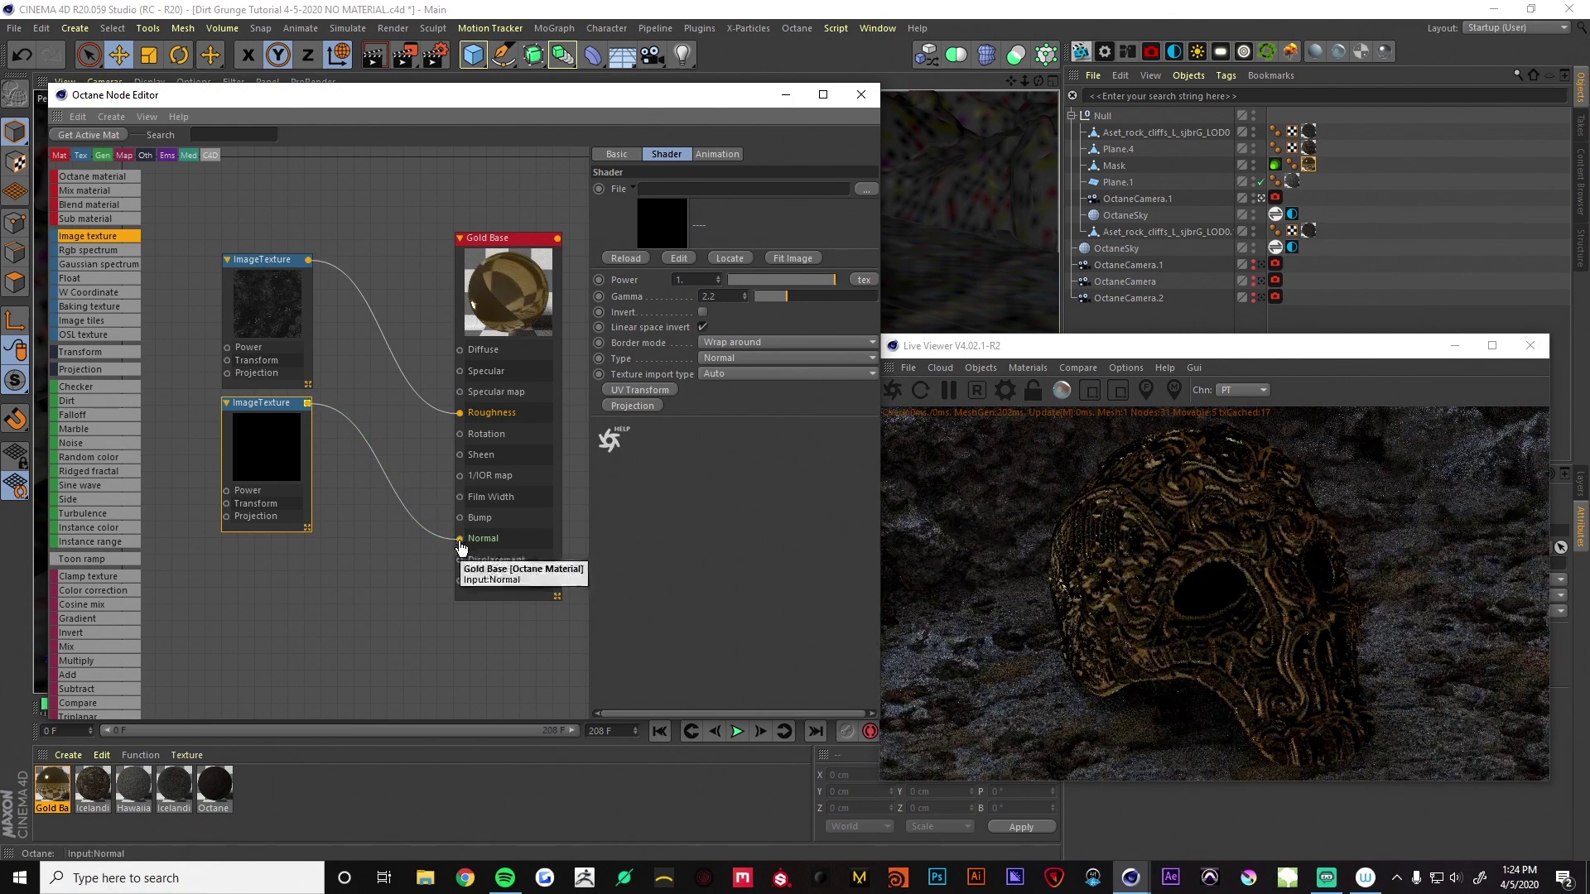
Load Smudge-BM11-Normal into the normal image texture without copying the file to the project location
{"action": "left_click", "coordinate": [867, 189]}
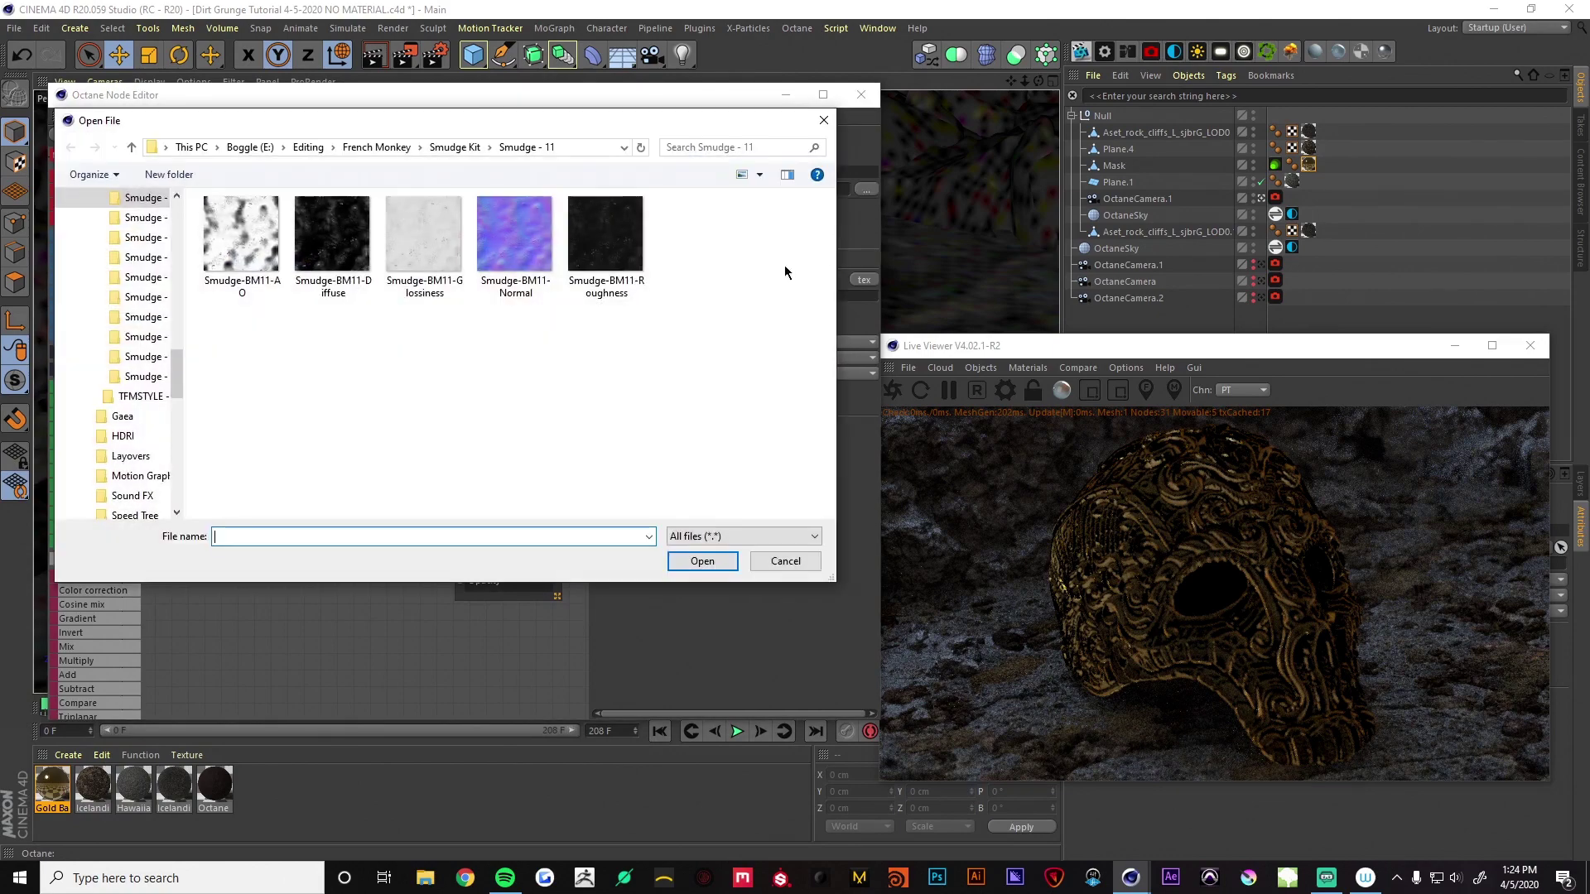
{"action": "left_click", "coordinate": [531, 240]}
{"action": "left_click", "coordinate": [698, 562]}
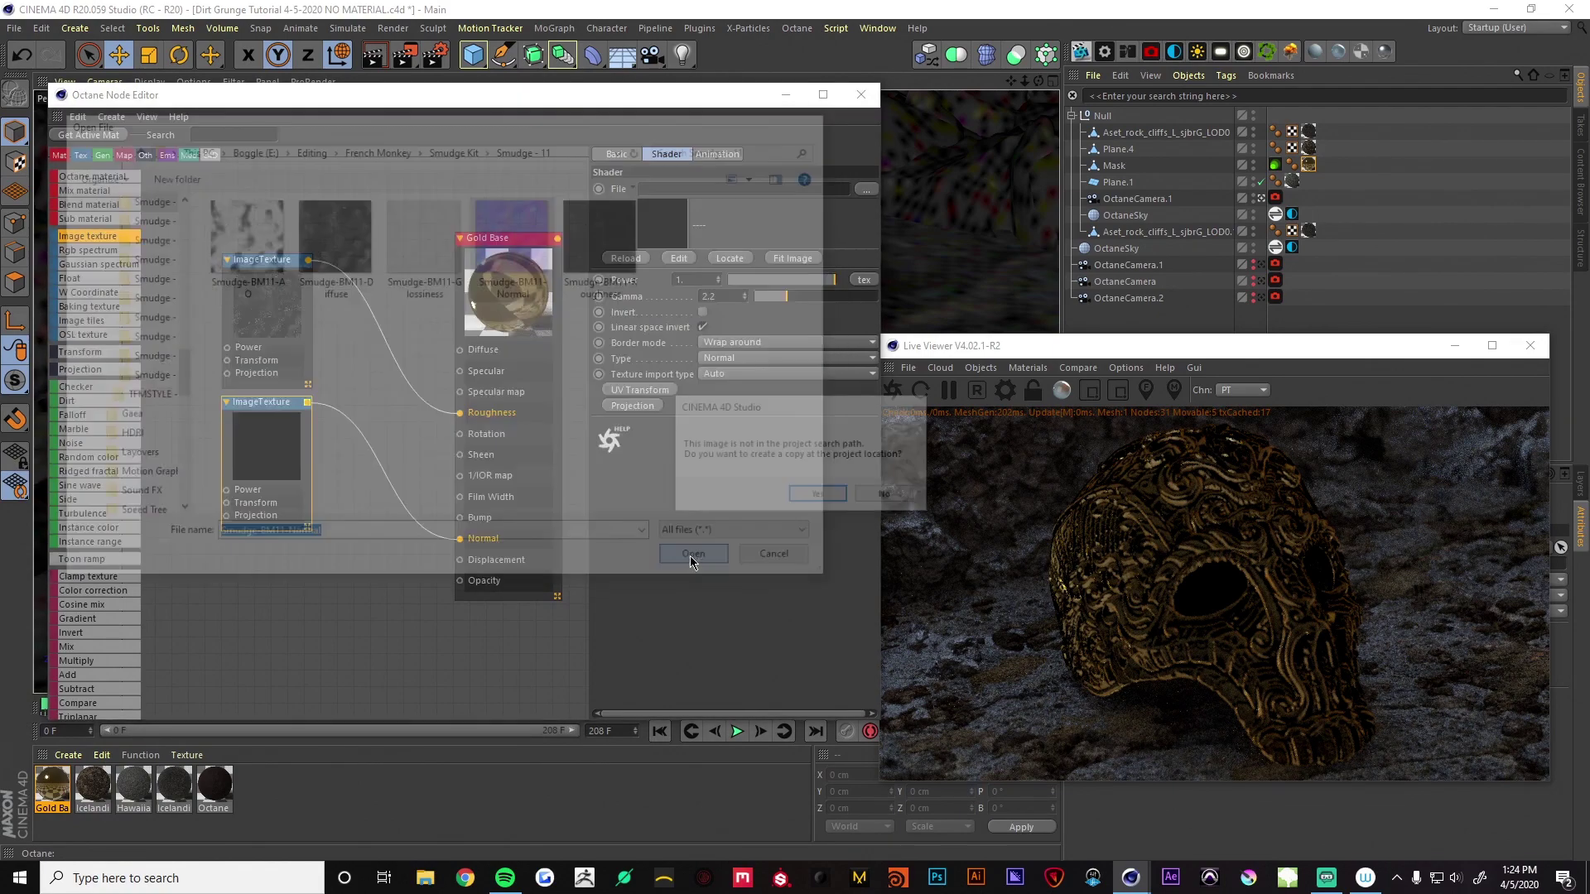
{"action": "left_click", "coordinate": [887, 495]}
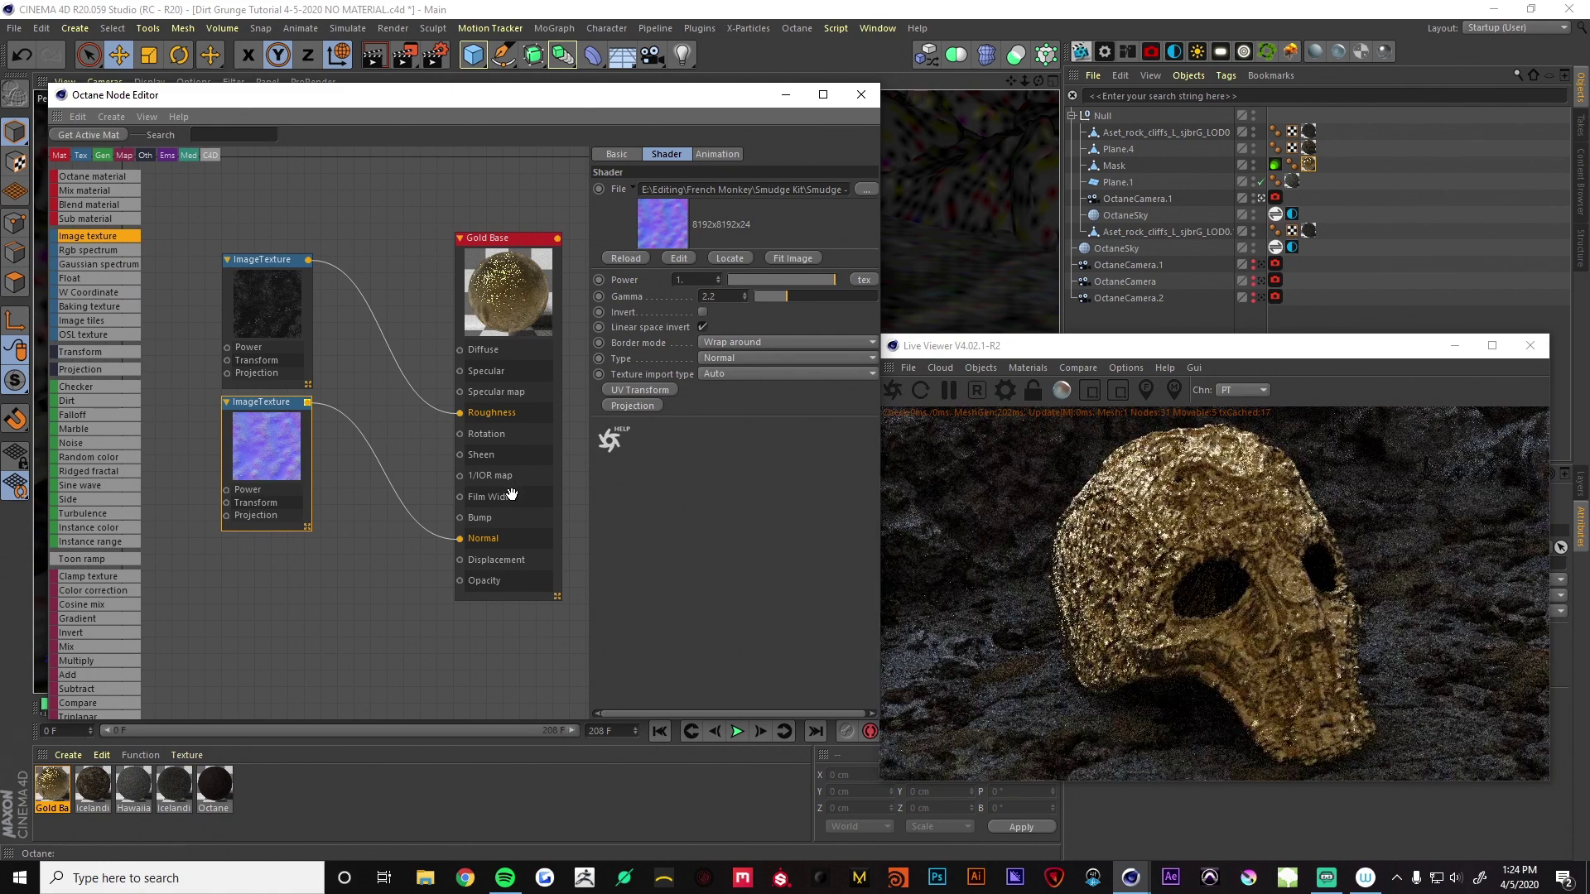
Look through OctaneCamera.1 and give the roughness image texture its own Transform and Texture Projection nodes
{"action": "left_click", "coordinate": [1260, 265]}
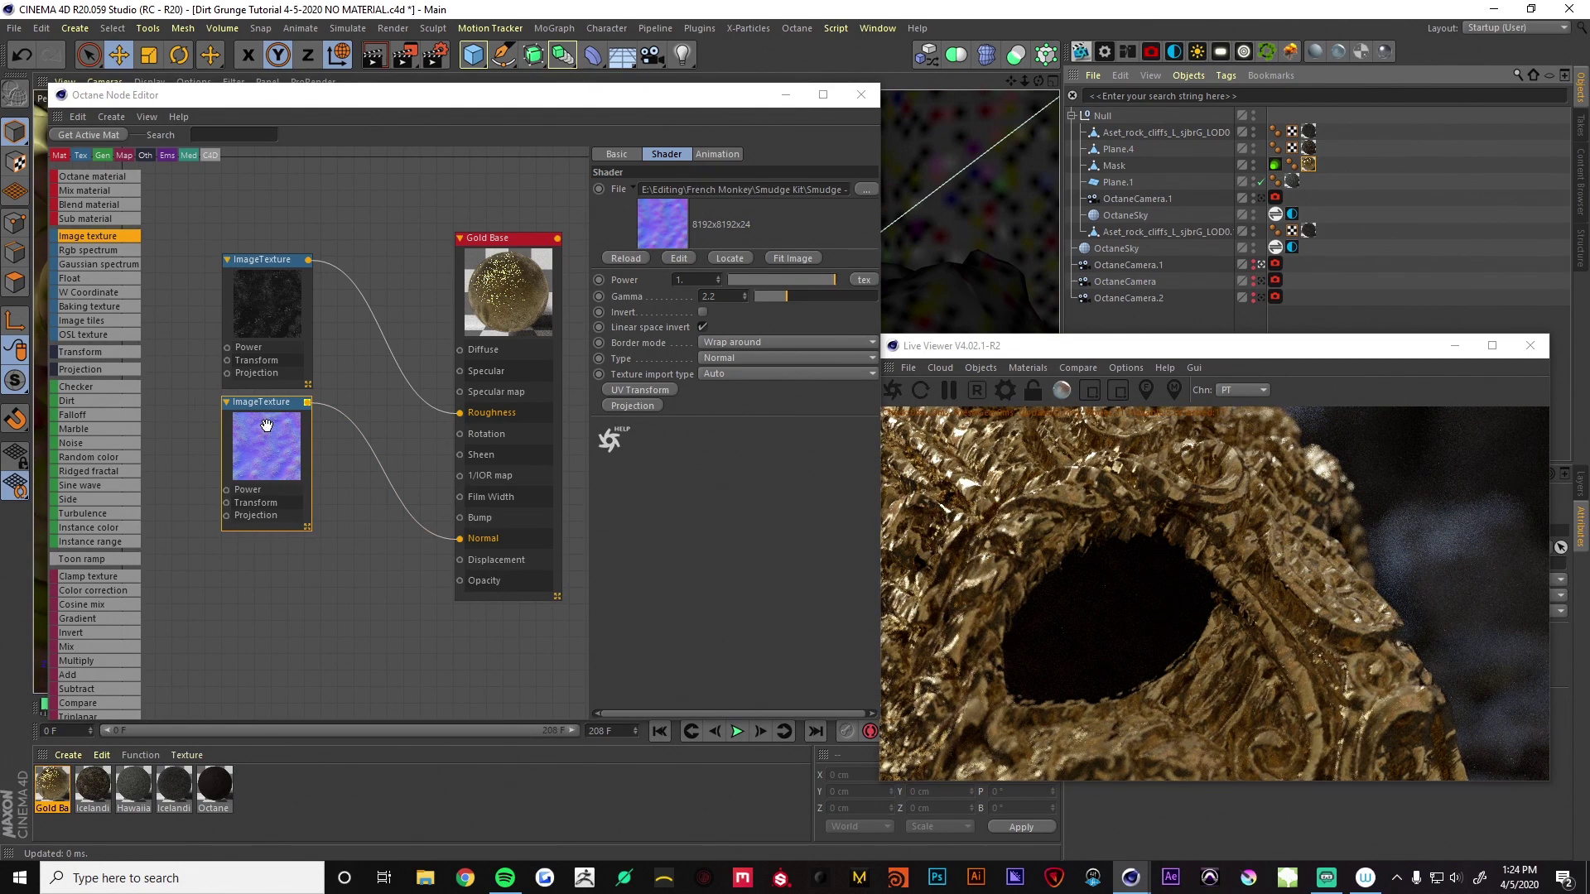
{"action": "left_click", "coordinate": [253, 313]}
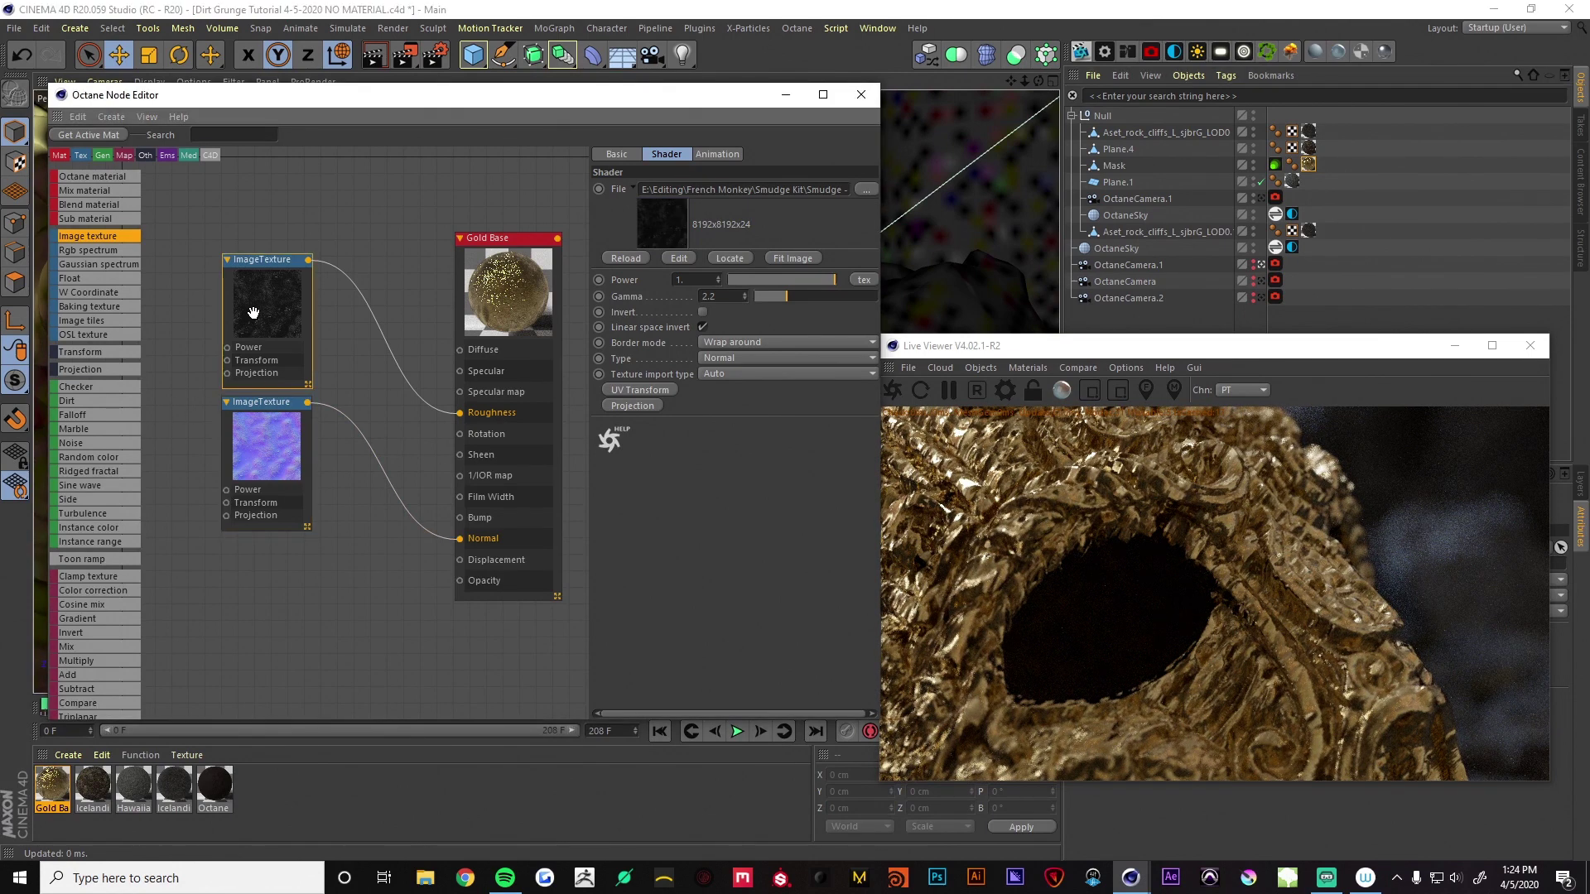
{"action": "left_click", "coordinate": [645, 390]}
{"action": "left_click", "coordinate": [631, 406]}
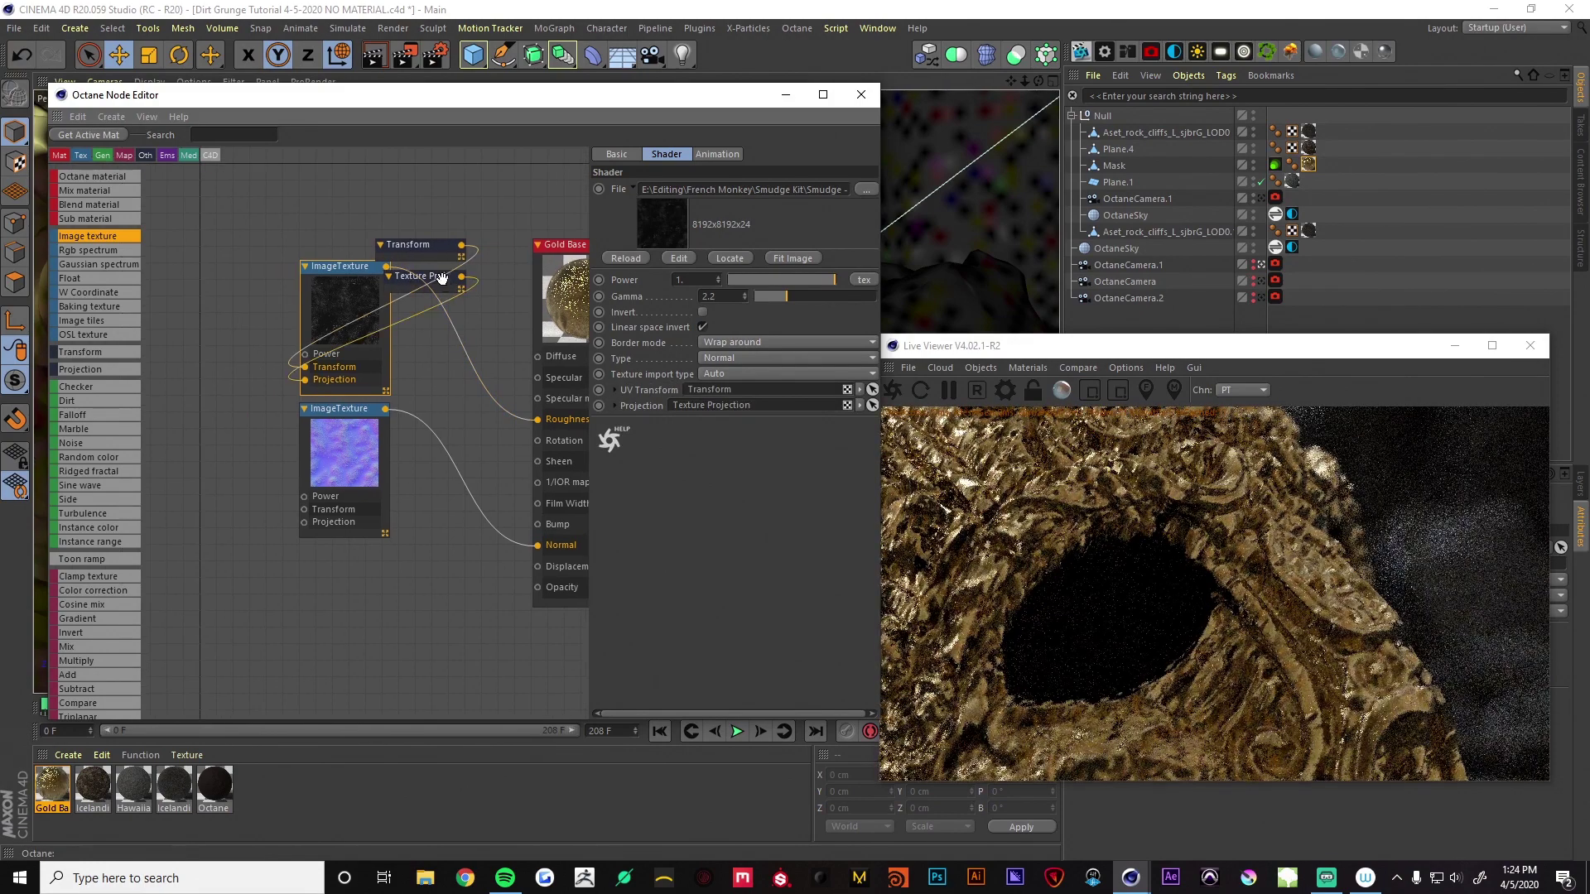
{"action": "left_click_drag", "start_coordinate": [410, 246], "coordinate": [162, 413]}
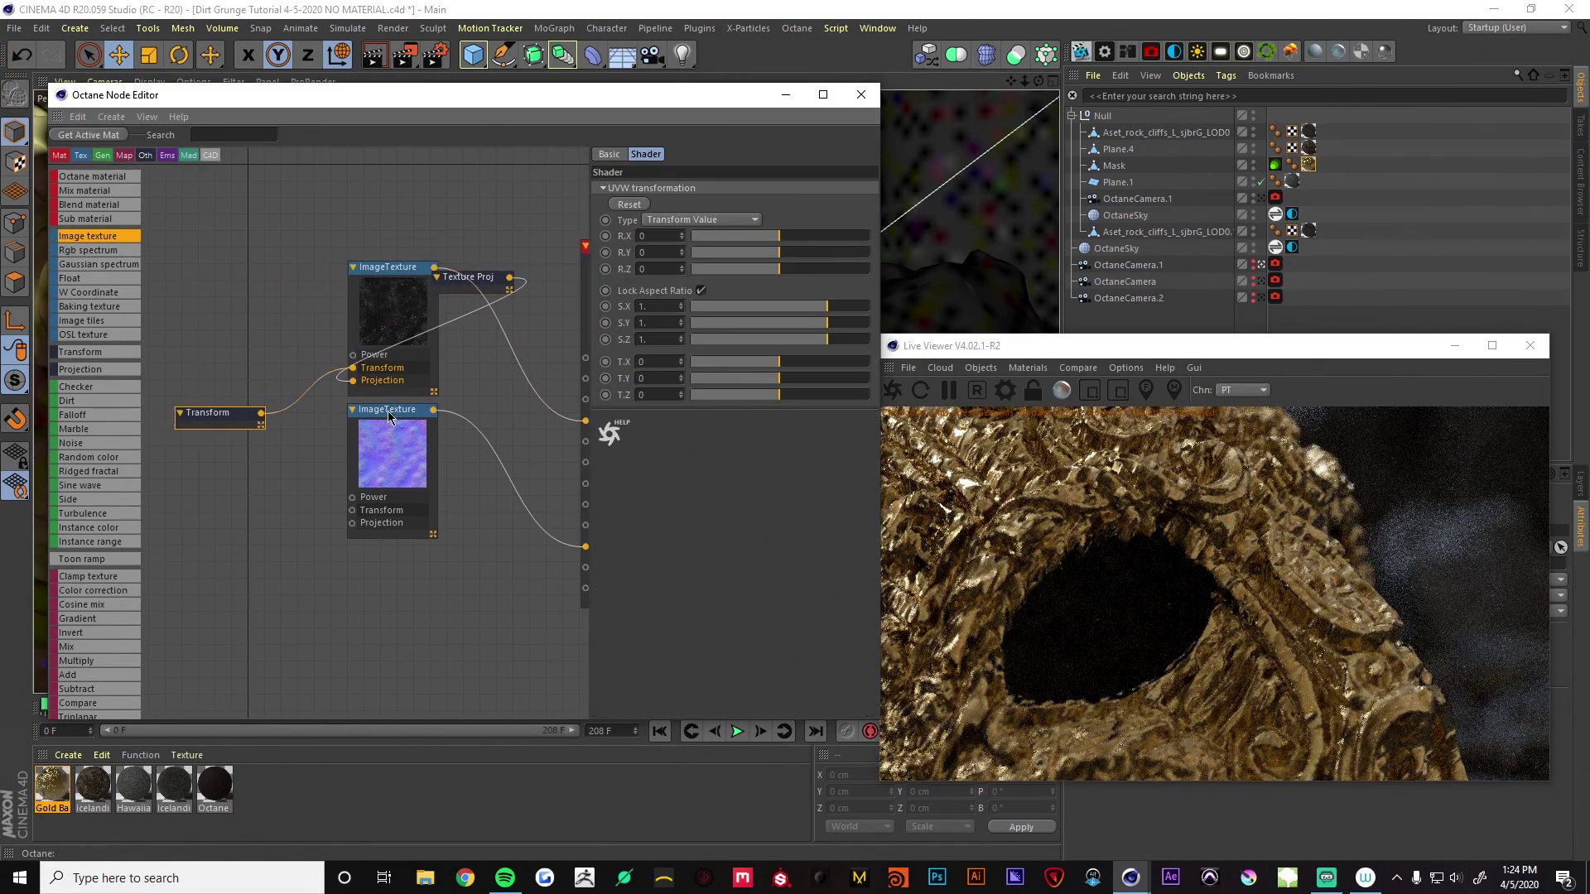
{"action": "left_click_drag", "start_coordinate": [499, 276], "coordinate": [439, 484]}
Connect the roughness texture's Transform and Texture Projection nodes to the normal image texture as well
{"action": "scroll", "coordinate": [369, 454], "scroll_direction": "down", "scroll_amount": 2}
{"action": "scroll", "coordinate": [369, 454], "scroll_direction": "down", "scroll_amount": 3}
{"action": "scroll", "coordinate": [360, 450], "scroll_direction": "up", "scroll_amount": 3}
{"action": "scroll", "coordinate": [352, 457], "scroll_direction": "up", "scroll_amount": 1}
{"action": "left_click", "coordinate": [341, 429]}
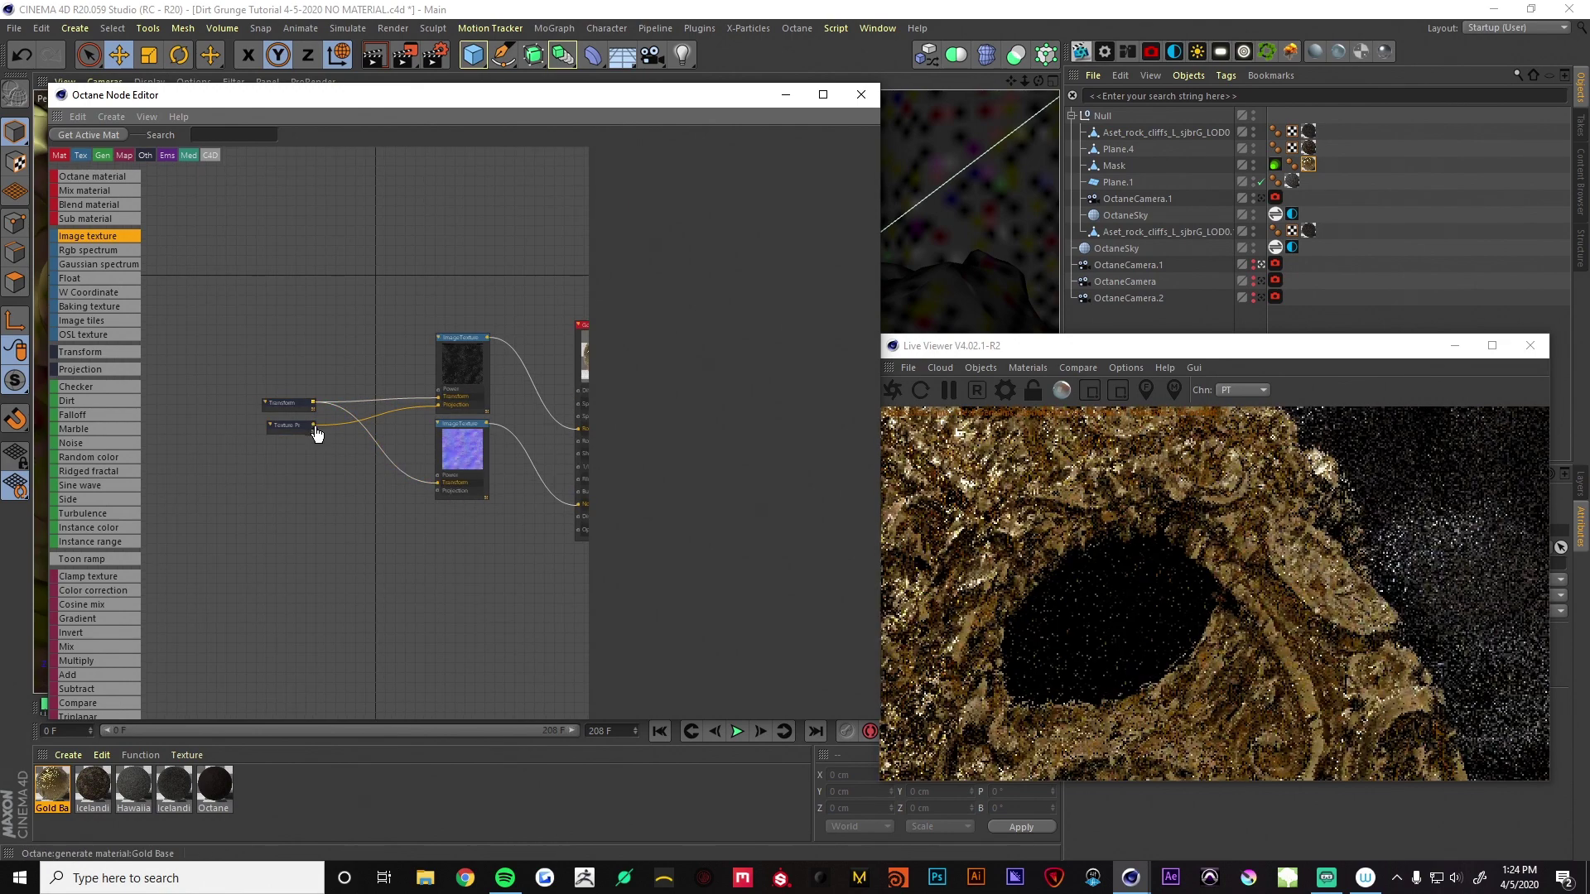
{"action": "left_click_drag", "start_coordinate": [314, 425], "coordinate": [439, 491]}
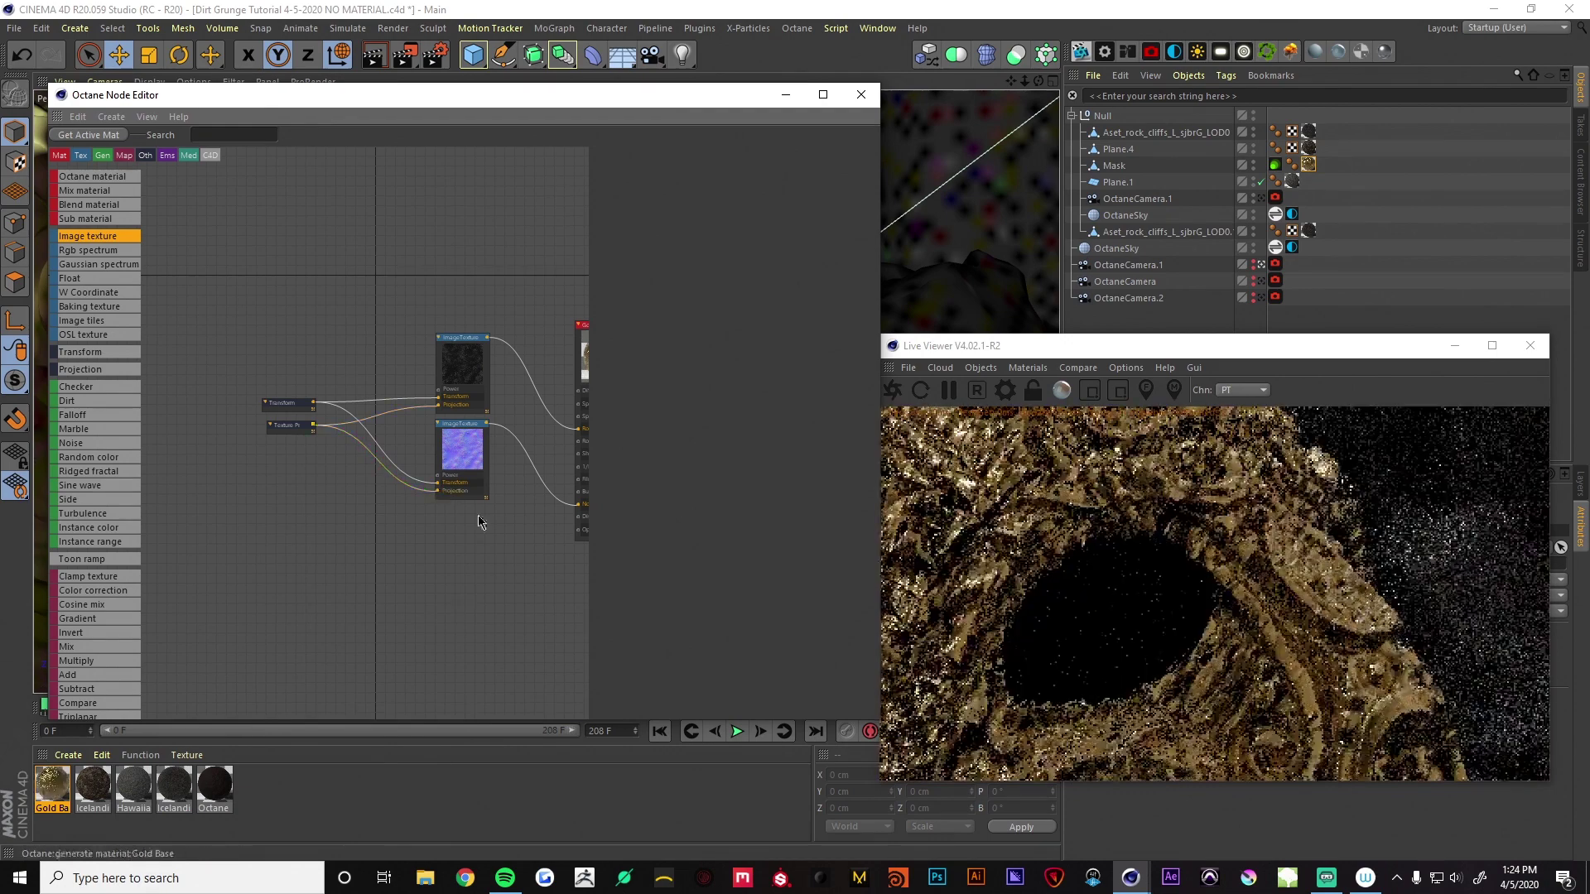
Set the shared Texture Projection node to Box projection
{"action": "left_click", "coordinate": [286, 426]}
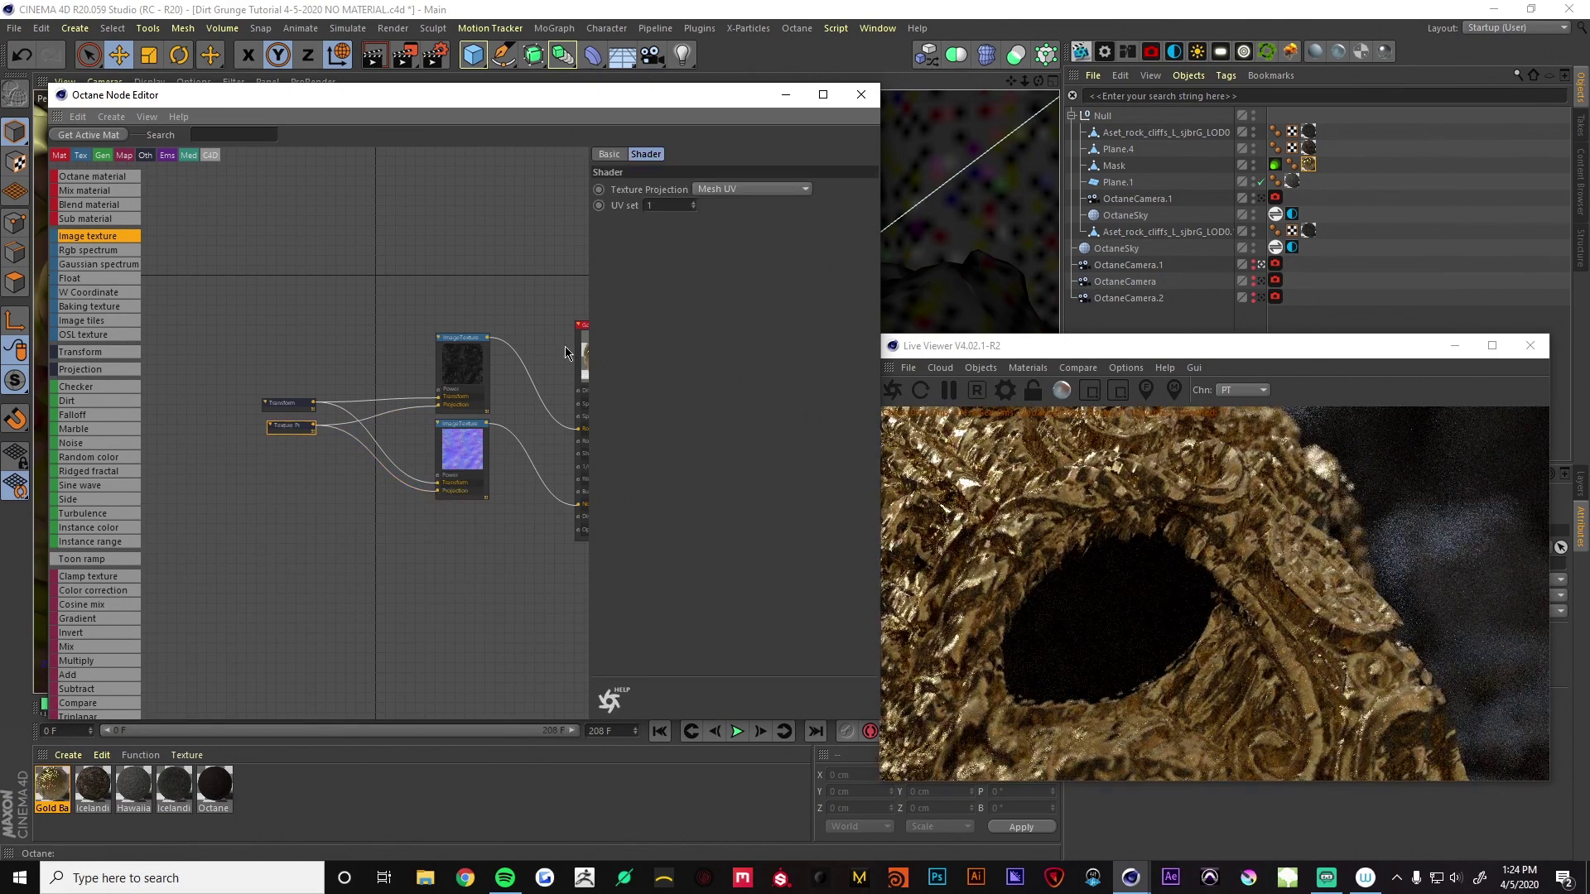
{"action": "left_click", "coordinate": [739, 190]}
{"action": "left_click", "coordinate": [739, 209]}
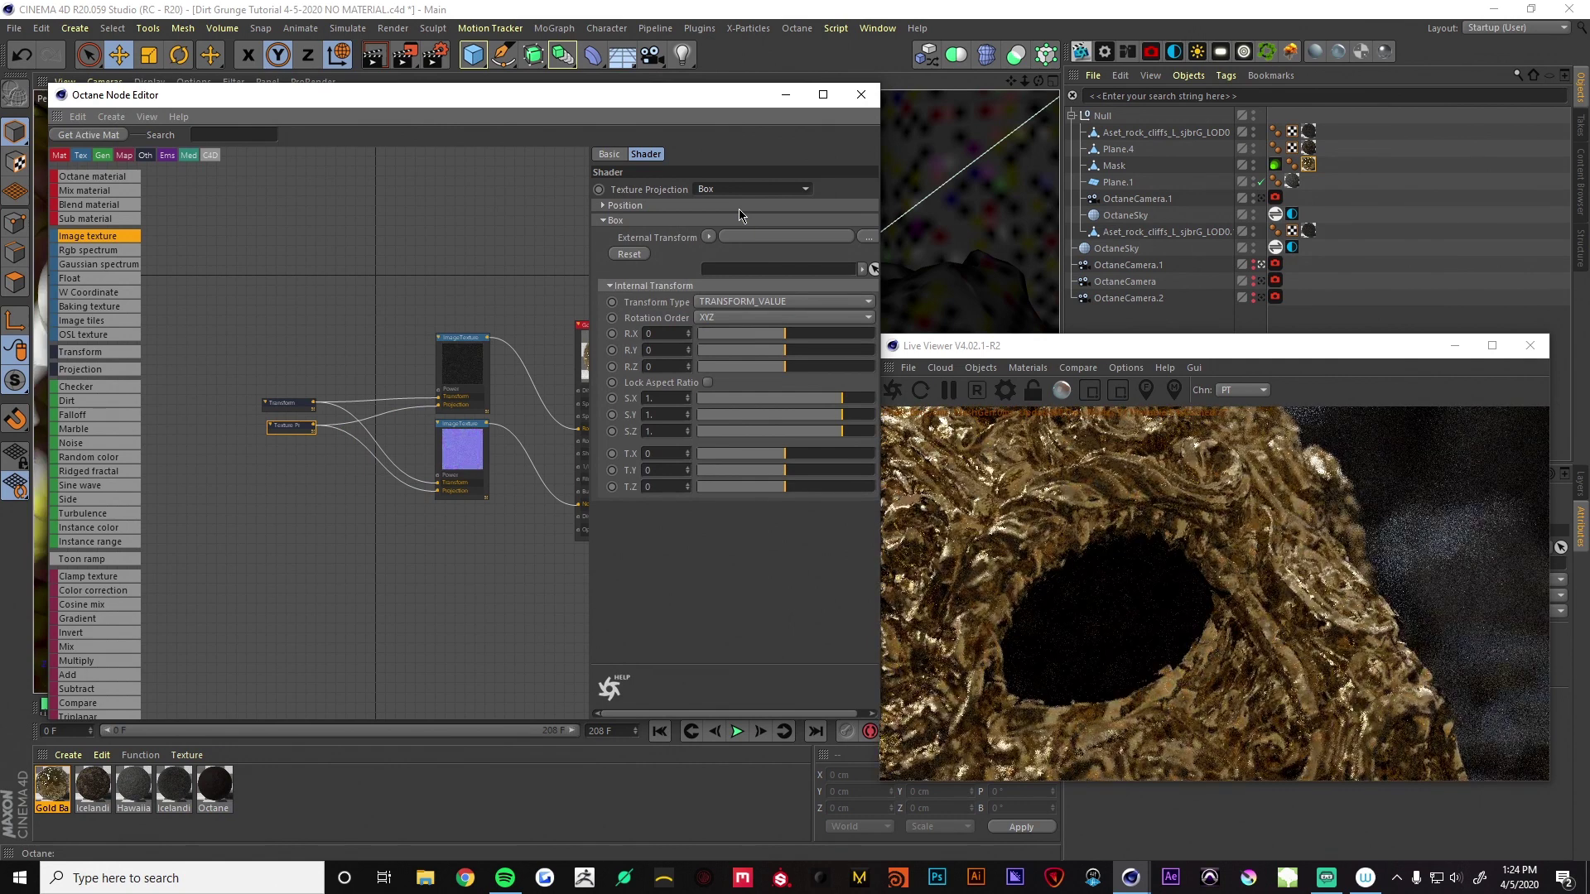
Set the shared Transform node's scale to 0.025 with locked aspect ratio and compare the A and B renders in the Live Viewer
{"action": "left_click", "coordinate": [286, 405]}
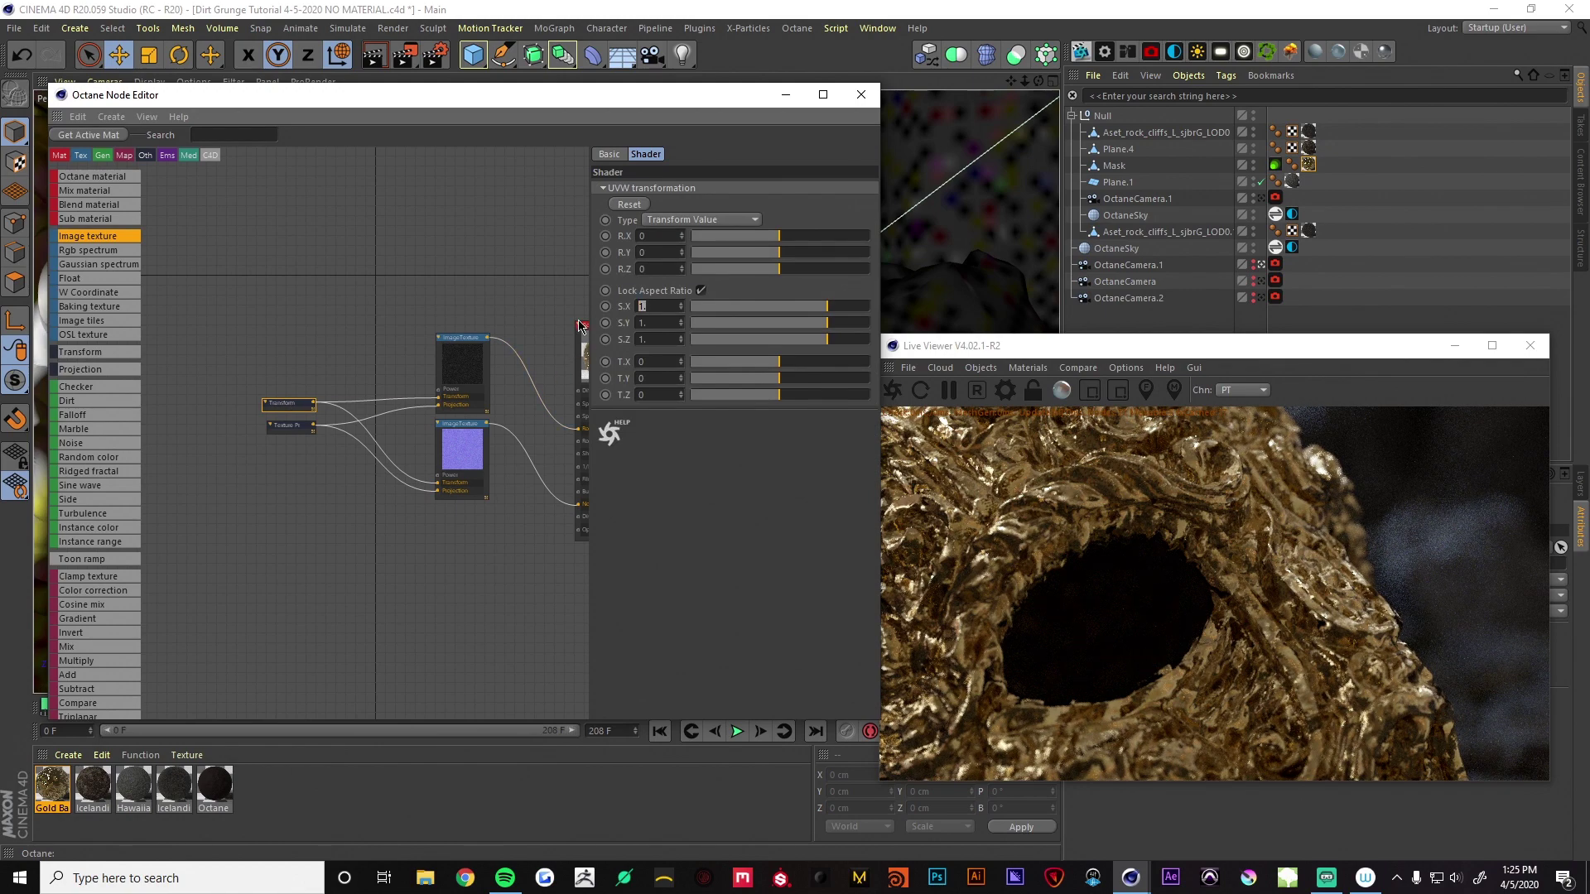
{"action": "type", "text": ".025"}
{"action": "key", "text": "Return"}
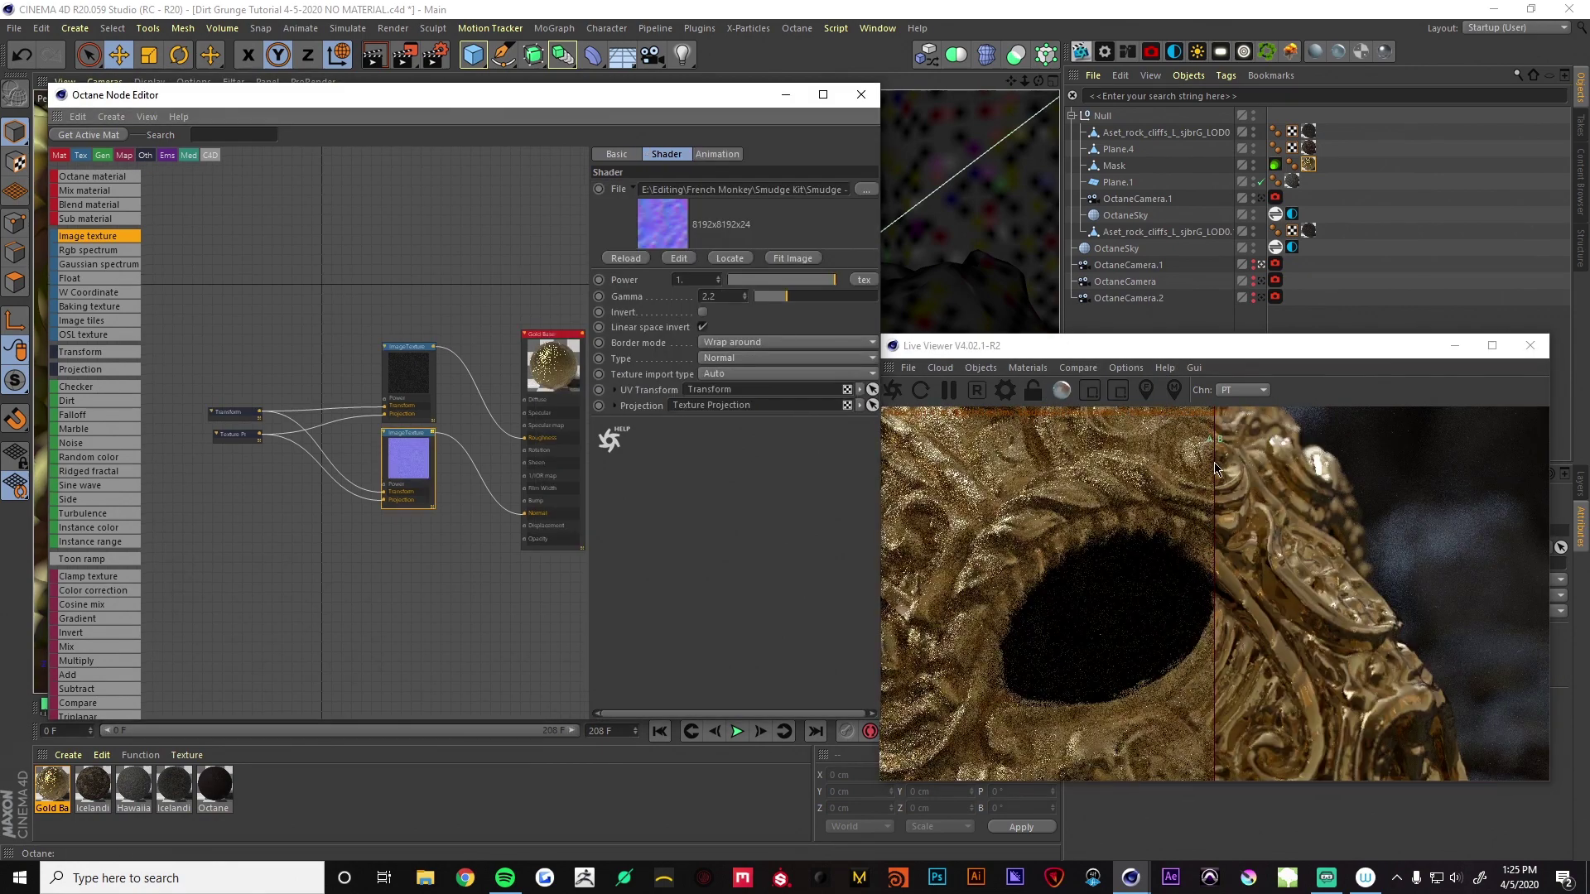
{"action": "left_click_drag", "start_coordinate": [1214, 468], "coordinate": [1501, 525]}
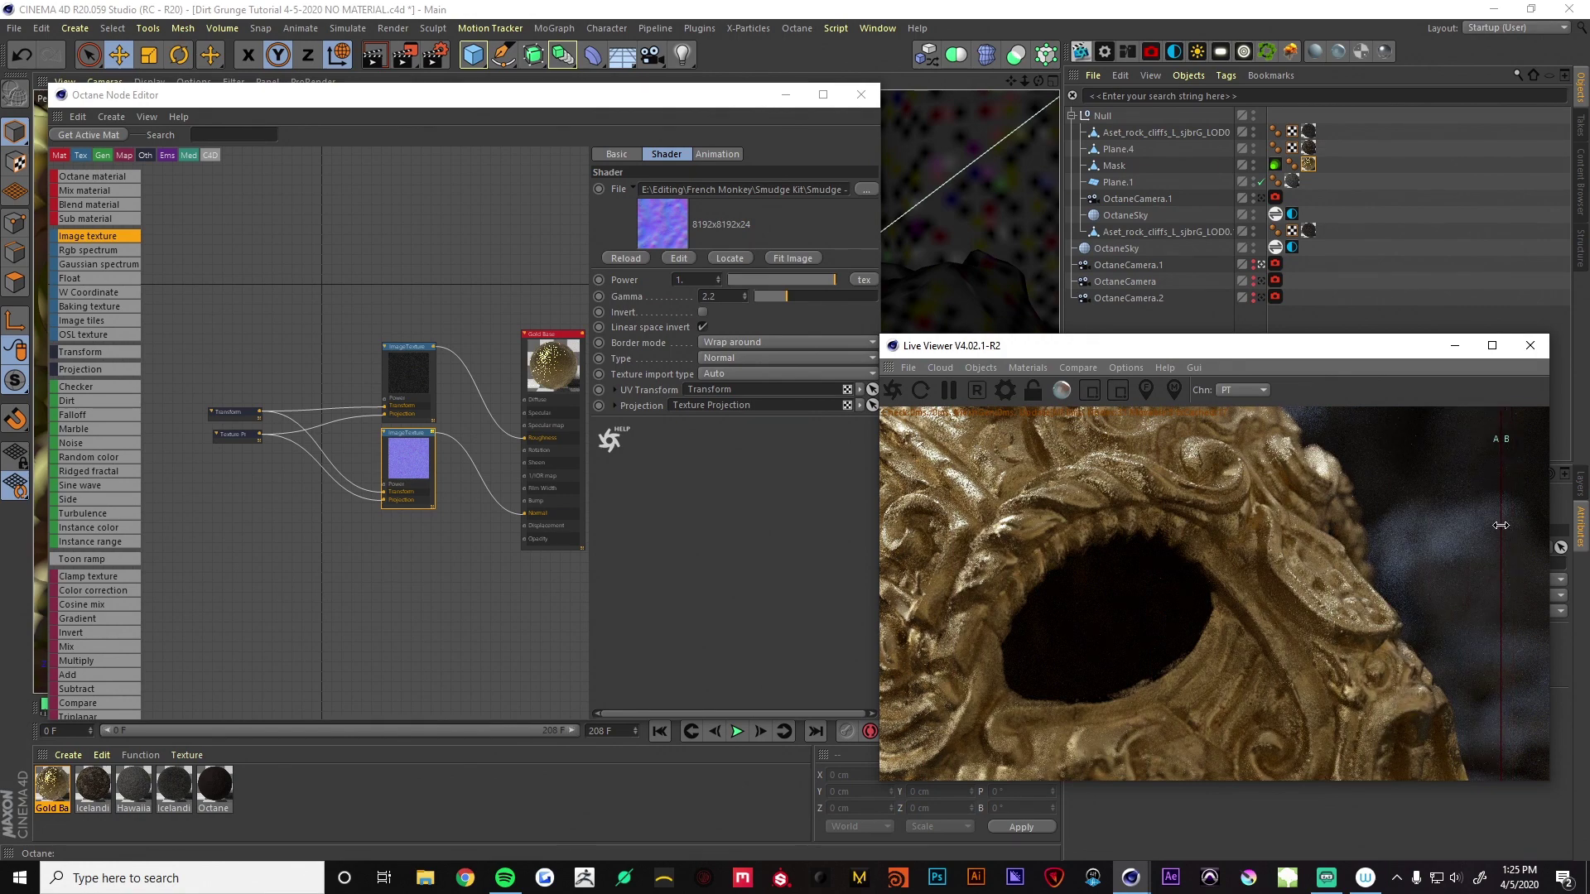
{"action": "left_click_drag", "start_coordinate": [1501, 497], "coordinate": [1539, 493]}
Move the texture nodes up in the node graph and add a Noise node below the normal image texture
{"action": "middle_click_drag", "start_coordinate": [365, 520], "coordinate": [295, 549]}
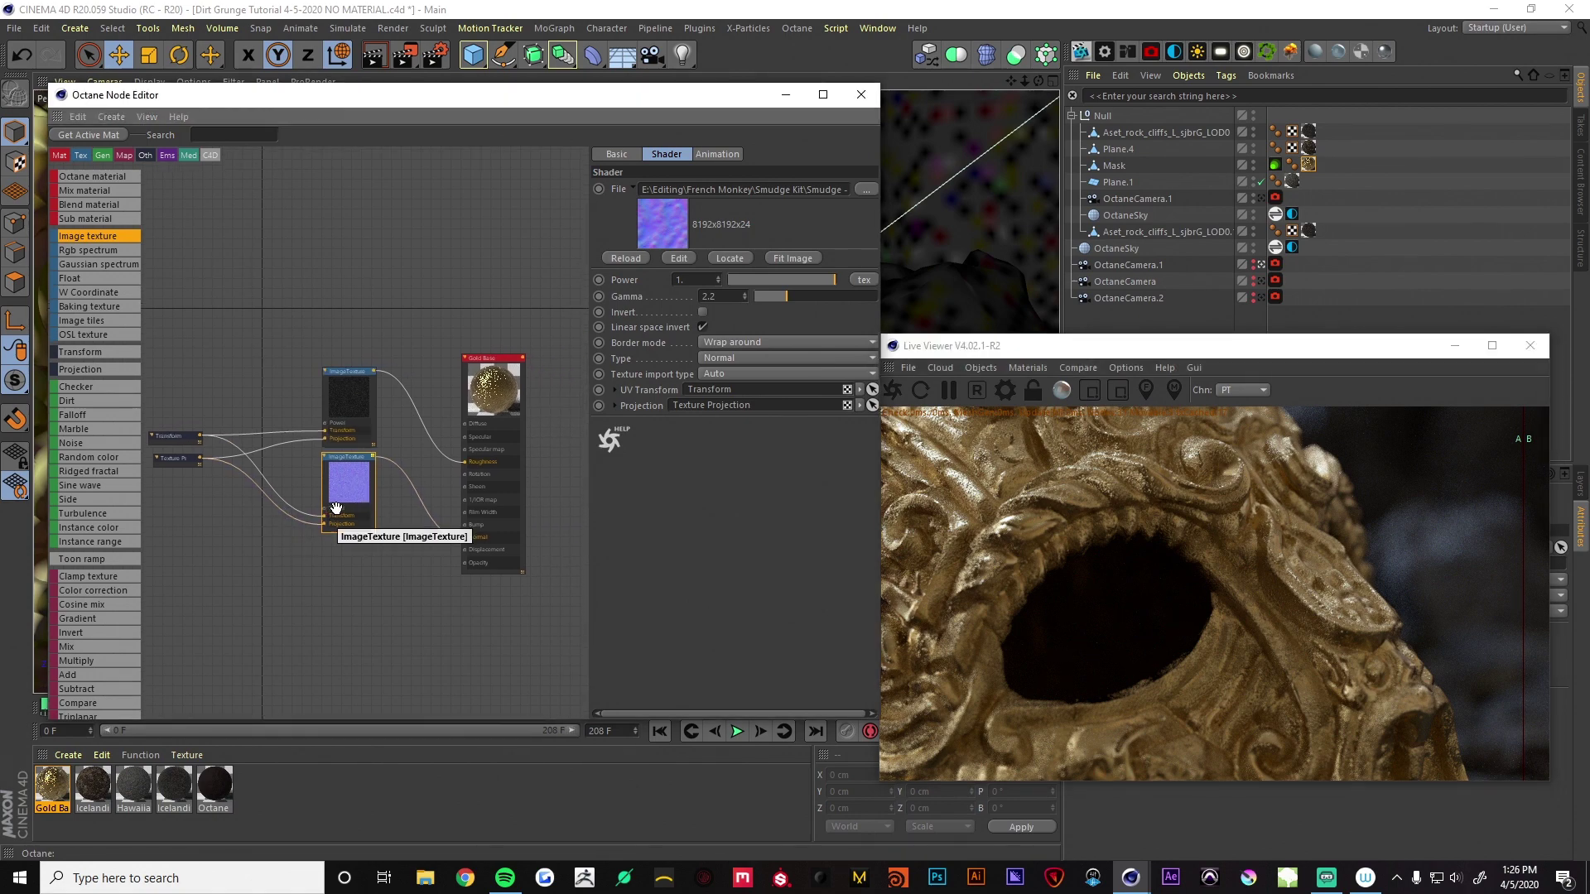
{"action": "left_click_drag", "start_coordinate": [348, 396], "coordinate": [349, 329]}
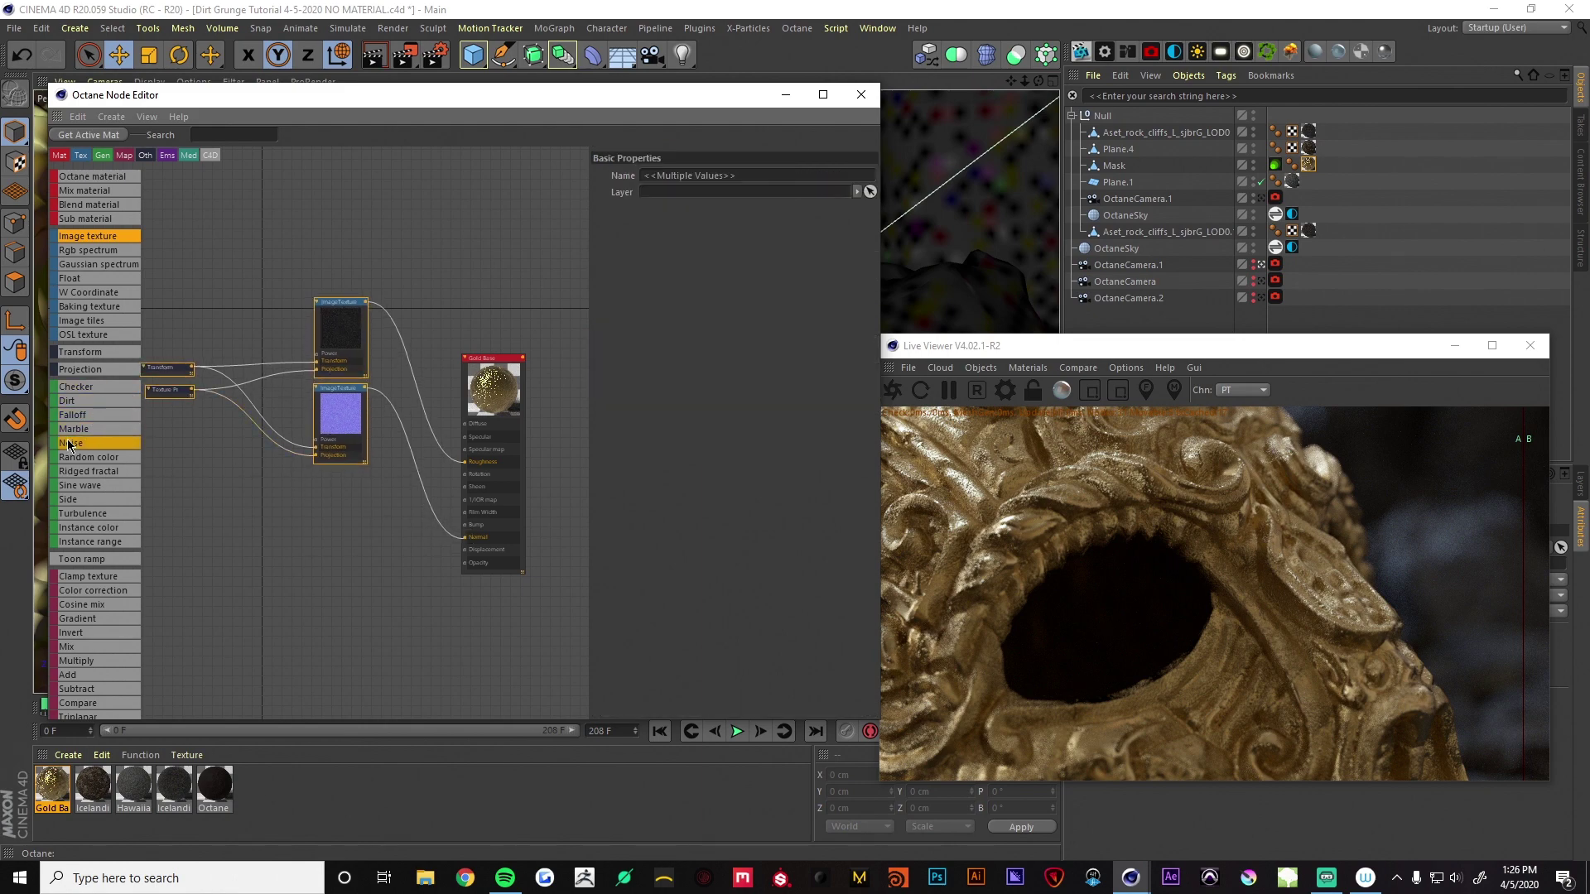
{"action": "left_click_drag", "start_coordinate": [83, 443], "coordinate": [333, 511]}
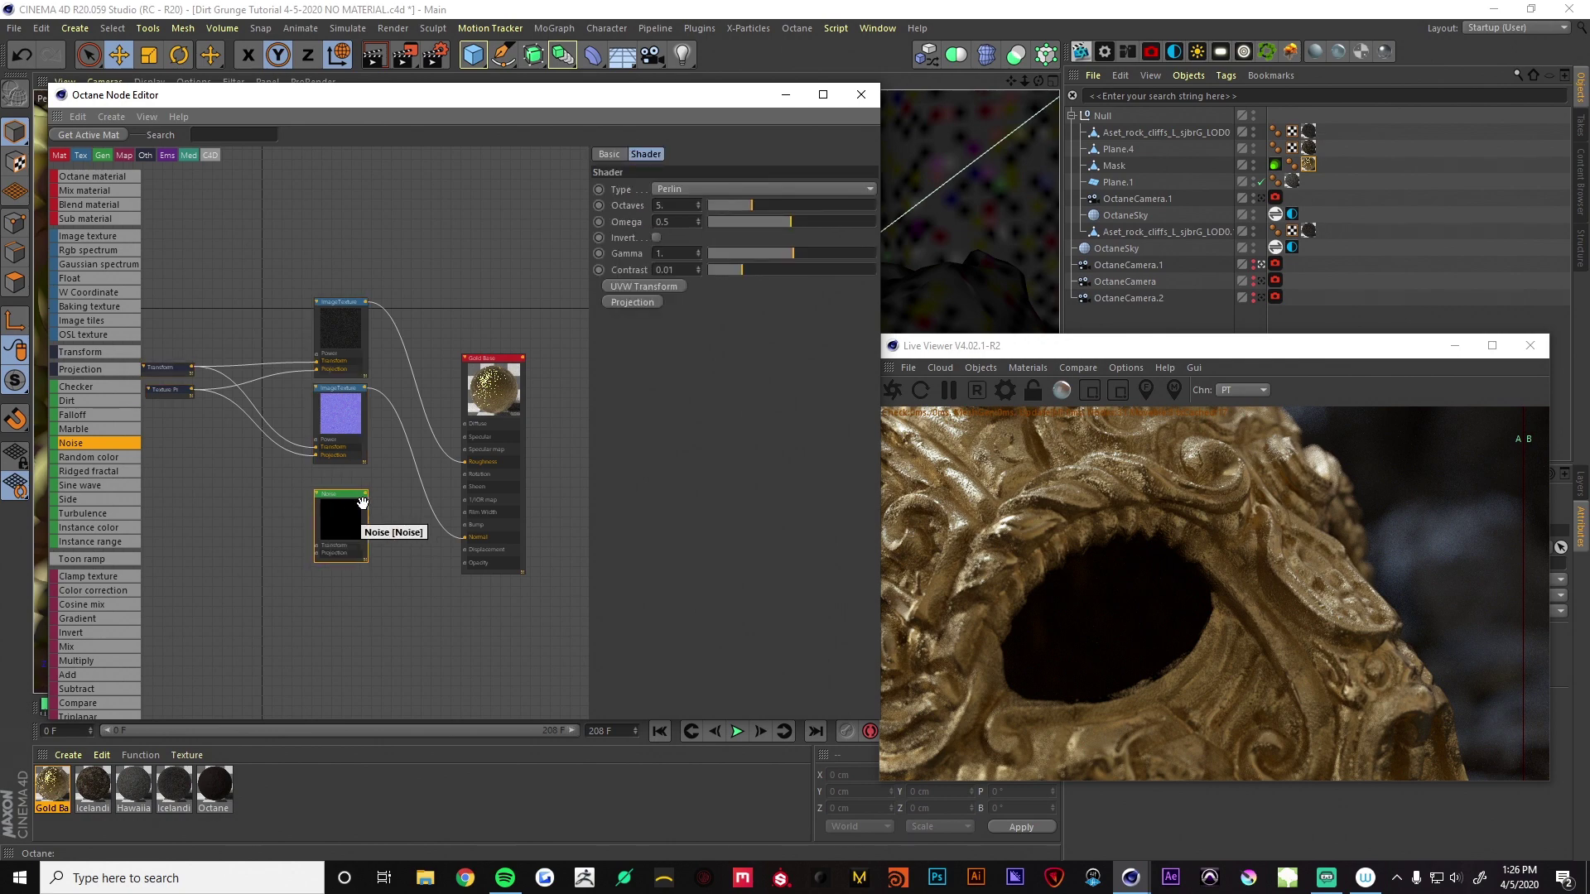
Connect the Noise node to the gold material's Bump input and set its octaves to 7 and contrast to 0.07
{"action": "left_click_drag", "start_coordinate": [365, 495], "coordinate": [464, 525]}
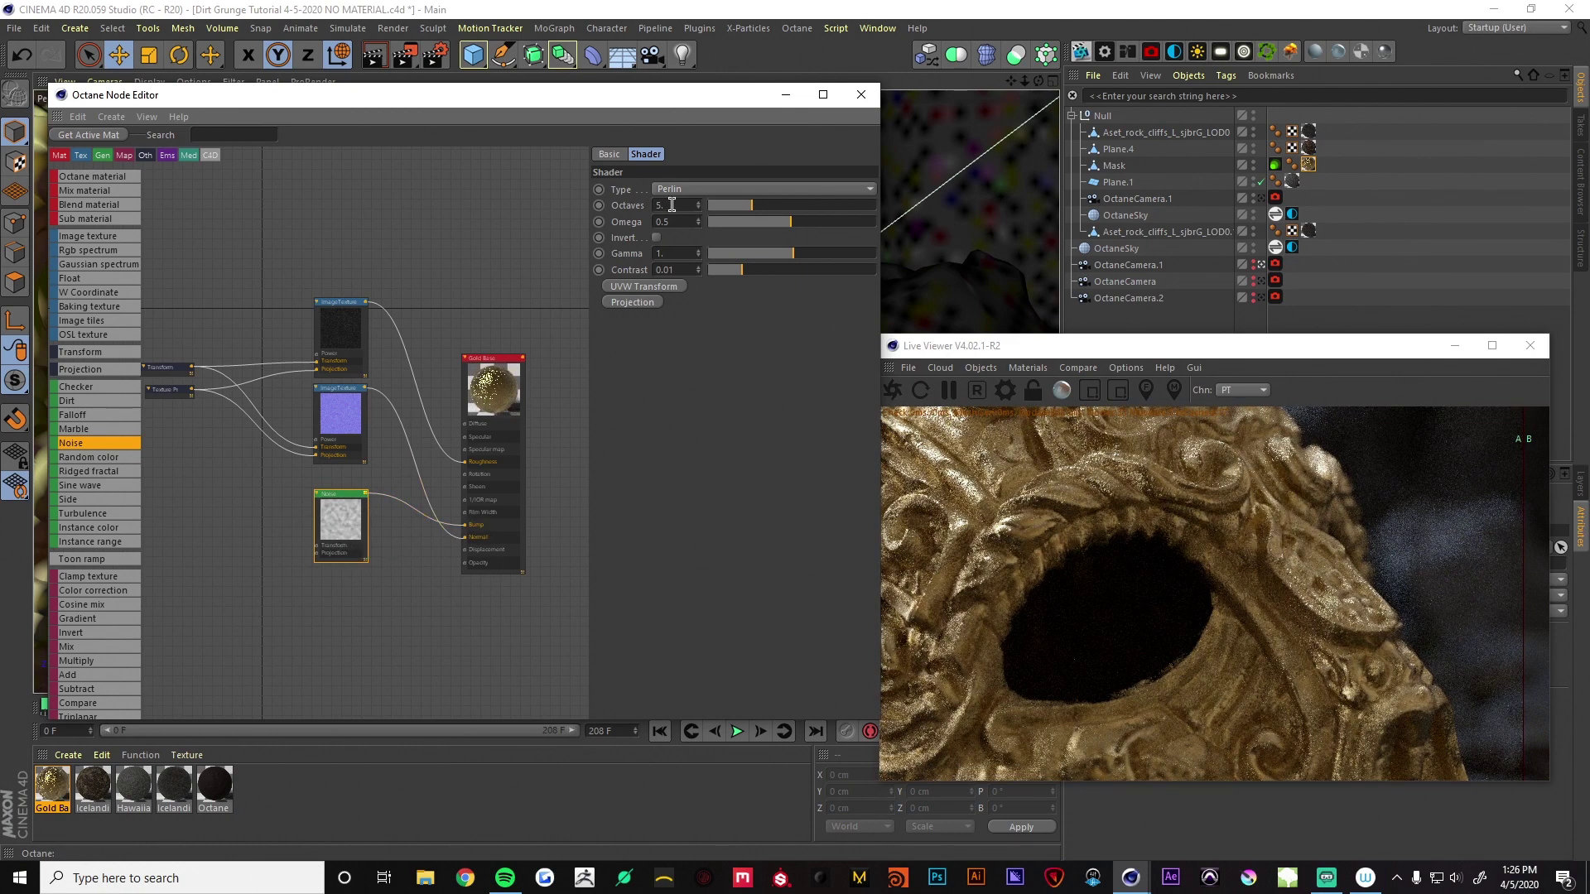
{"action": "key", "text": "Return"}
{"action": "type", "text": "7"}
{"action": "key", "text": "Return"}
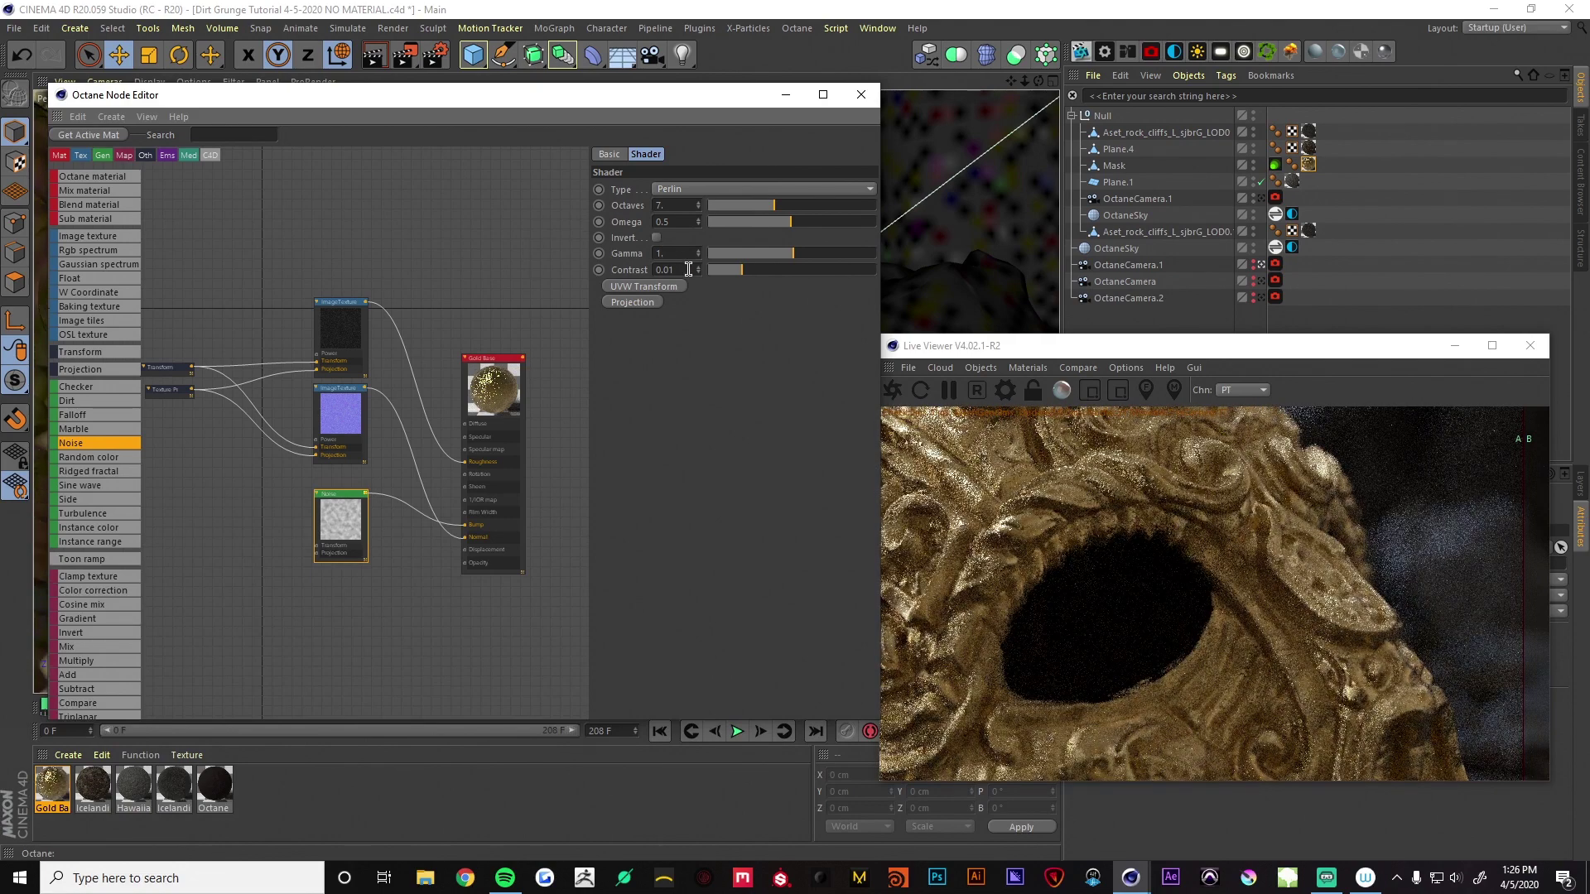
{"action": "key", "text": "Return"}
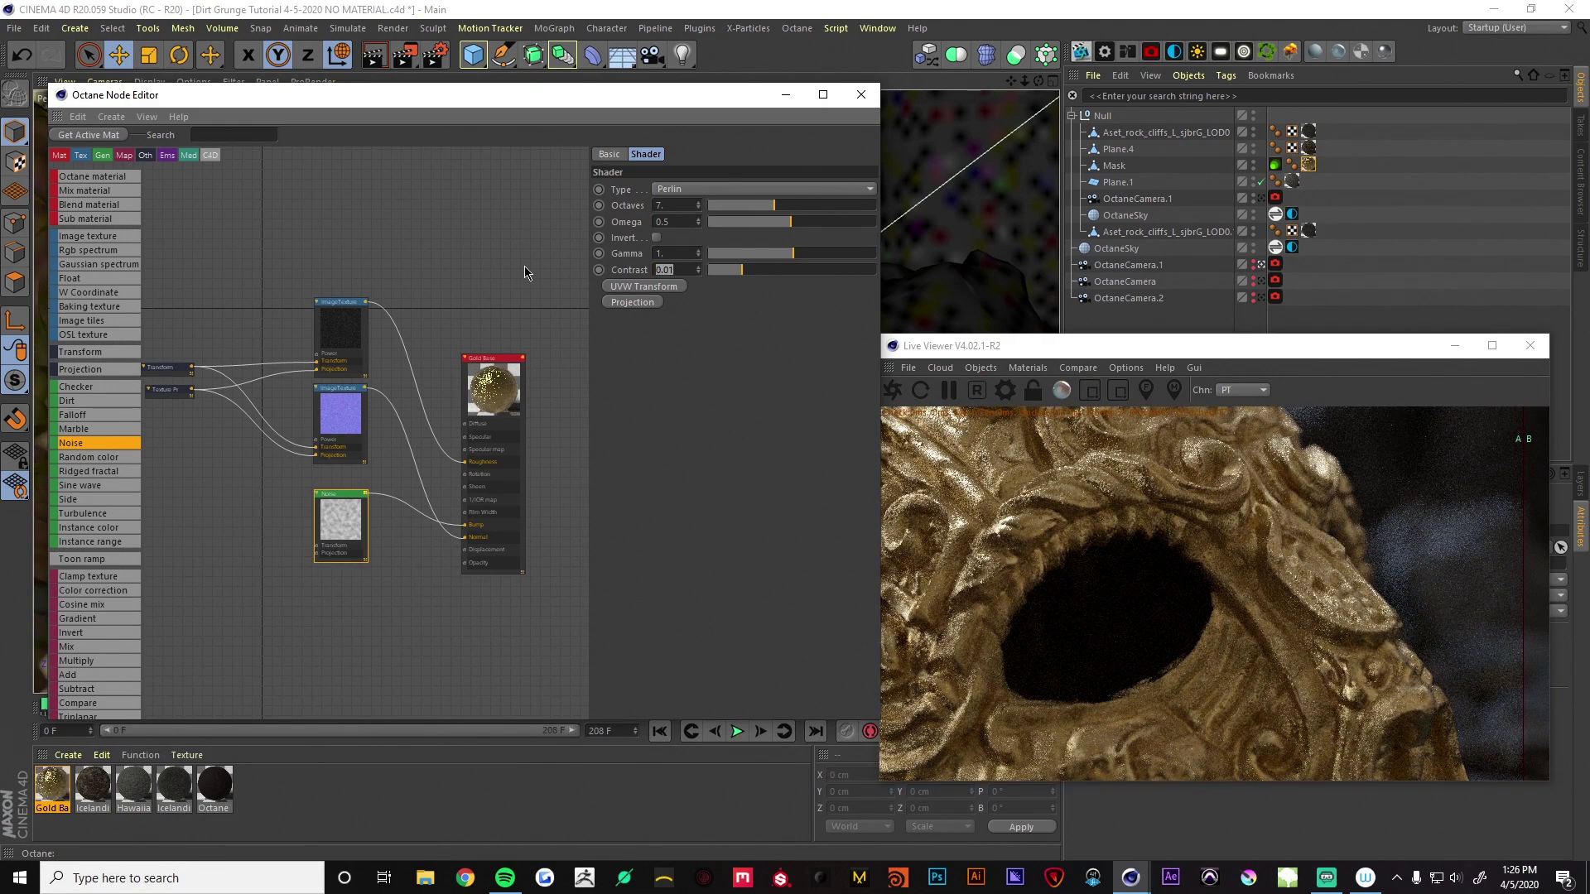
{"action": "type", "text": ".07"}
{"action": "key", "text": "Return"}
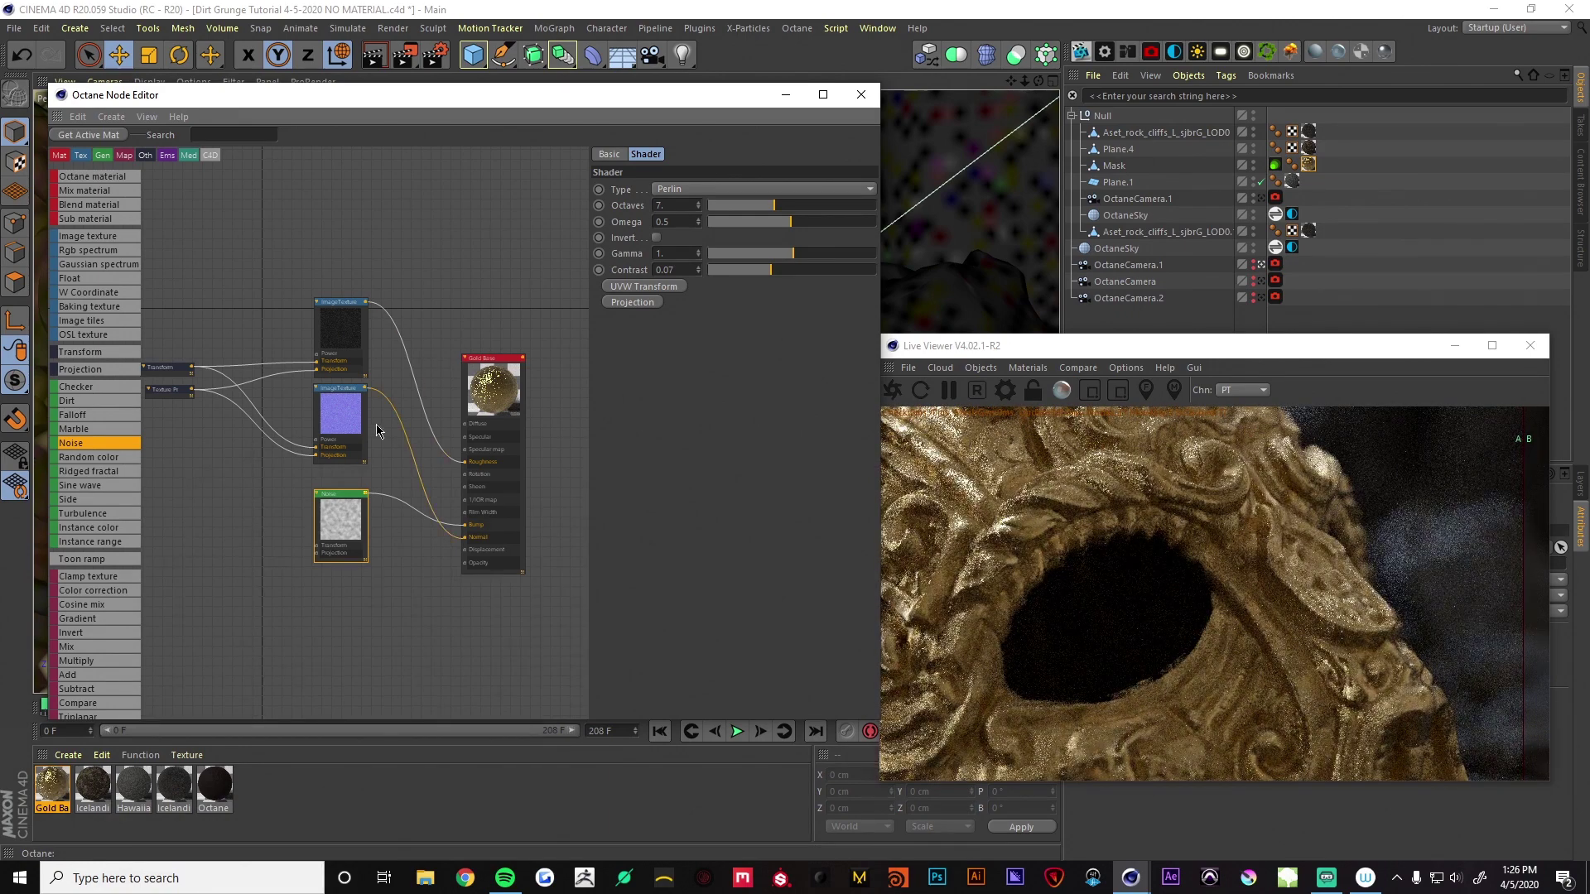
Insert a Multiply node between the Noise and the Bump input, and feed a second Noise node into its second texture
{"action": "left_click_drag", "start_coordinate": [353, 515], "coordinate": [337, 499]}
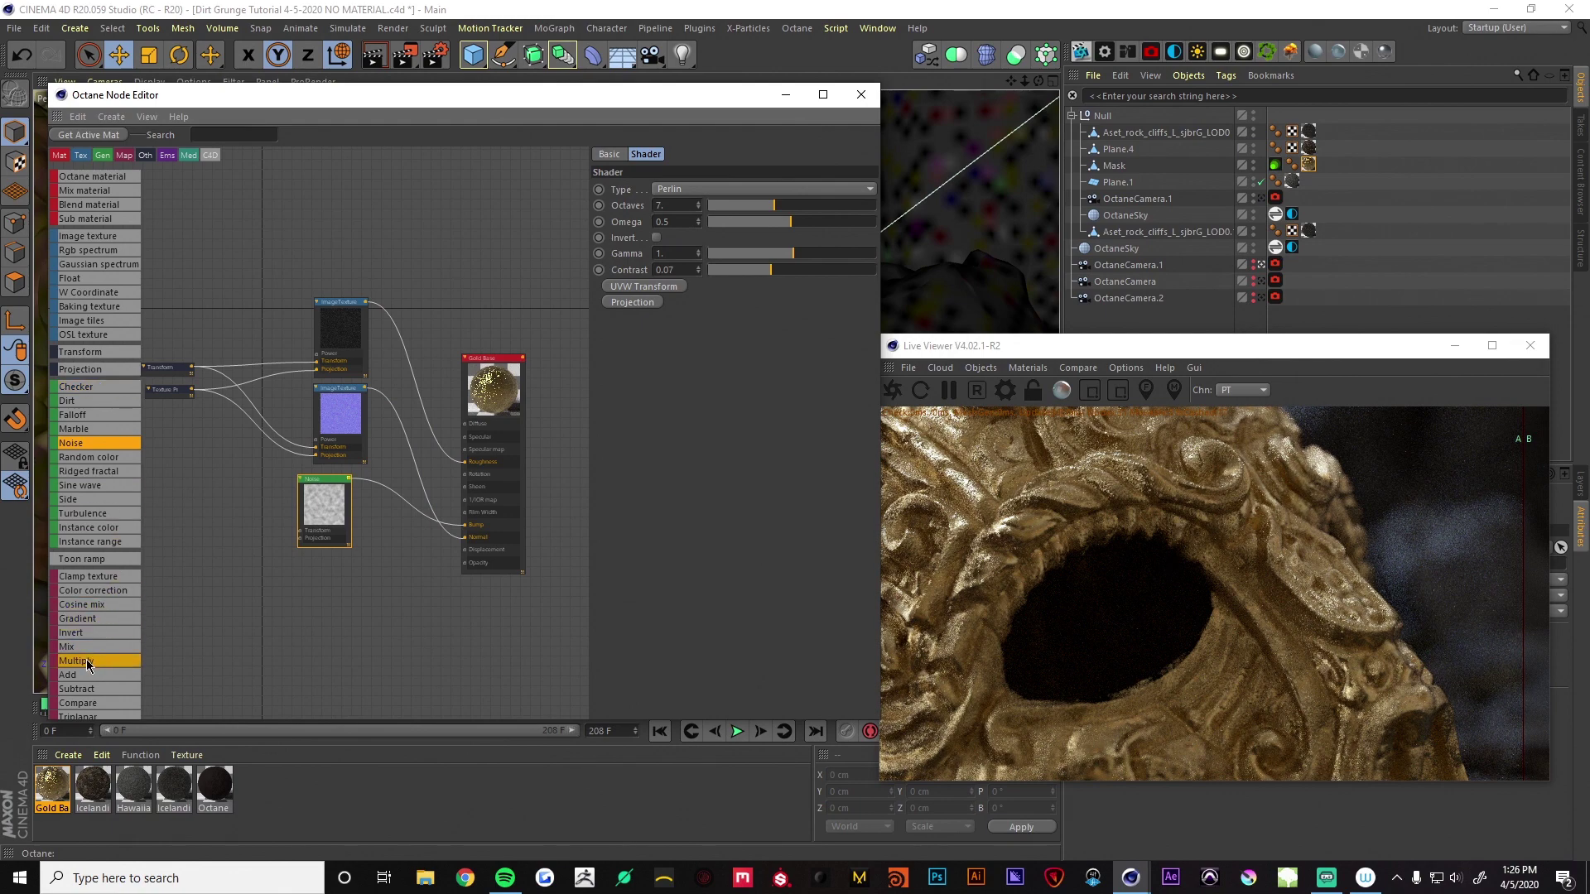
{"action": "left_click_drag", "start_coordinate": [88, 664], "coordinate": [403, 500]}
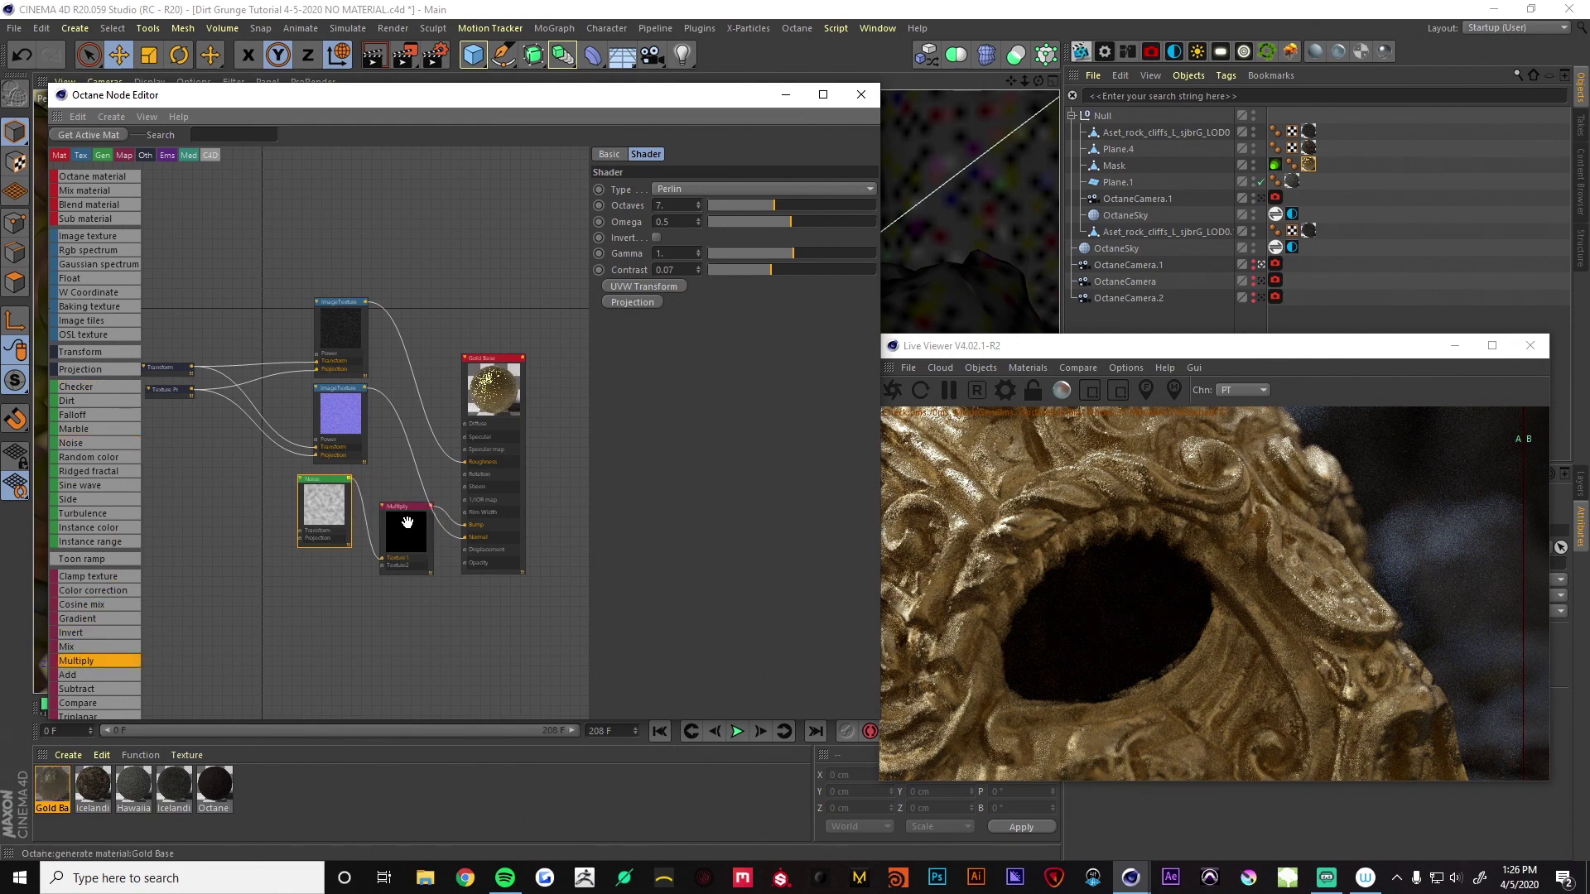
{"action": "left_click_drag", "start_coordinate": [71, 443], "coordinate": [383, 559]}
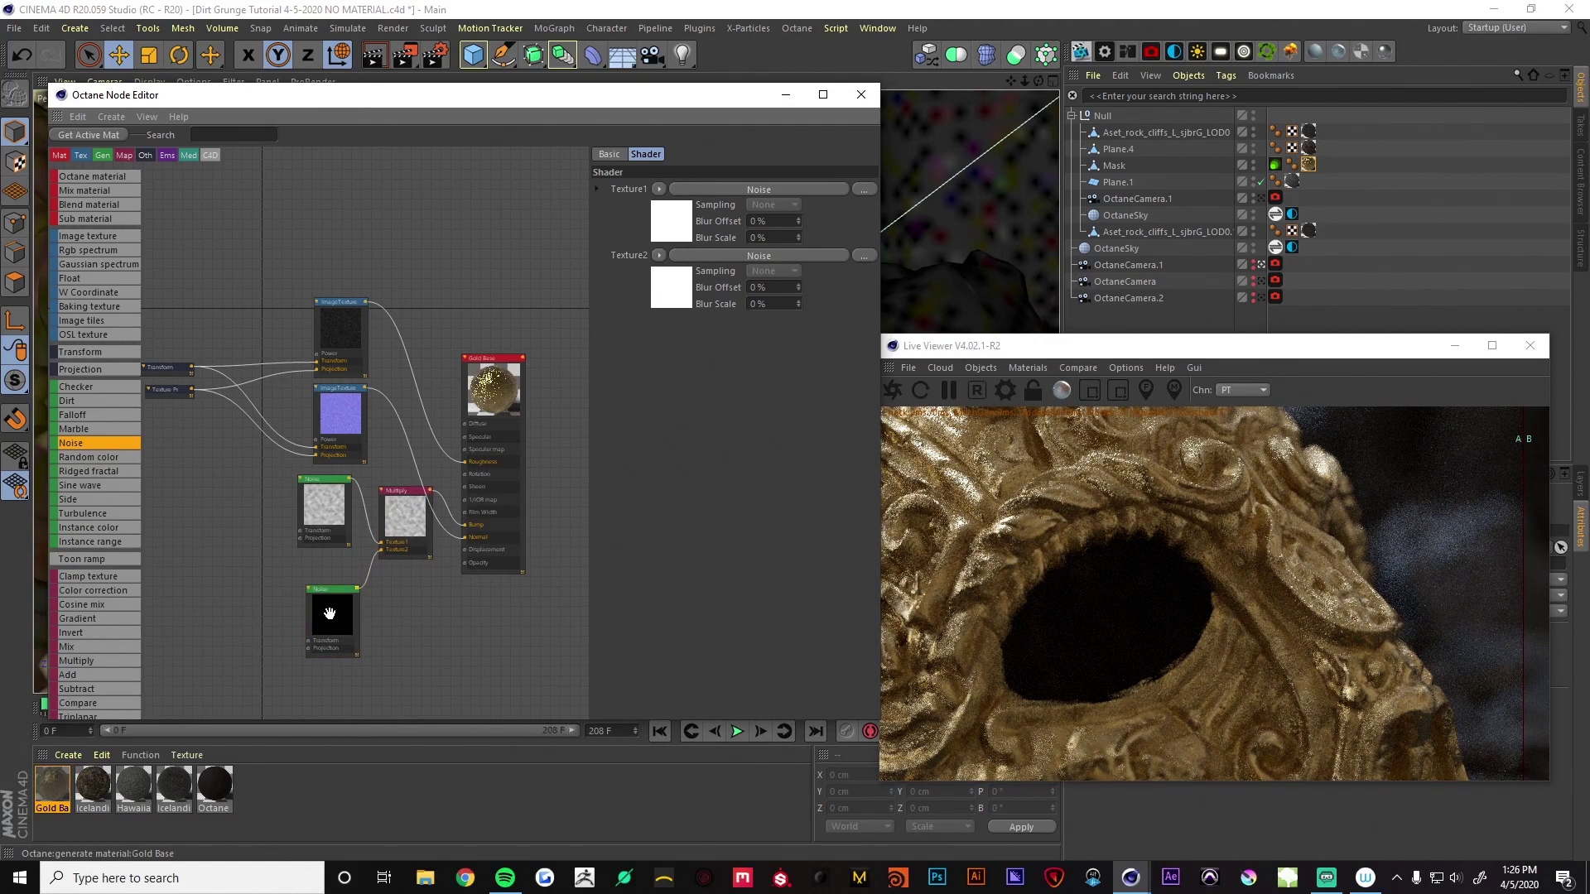
{"action": "left_click_drag", "start_coordinate": [330, 613], "coordinate": [323, 587]}
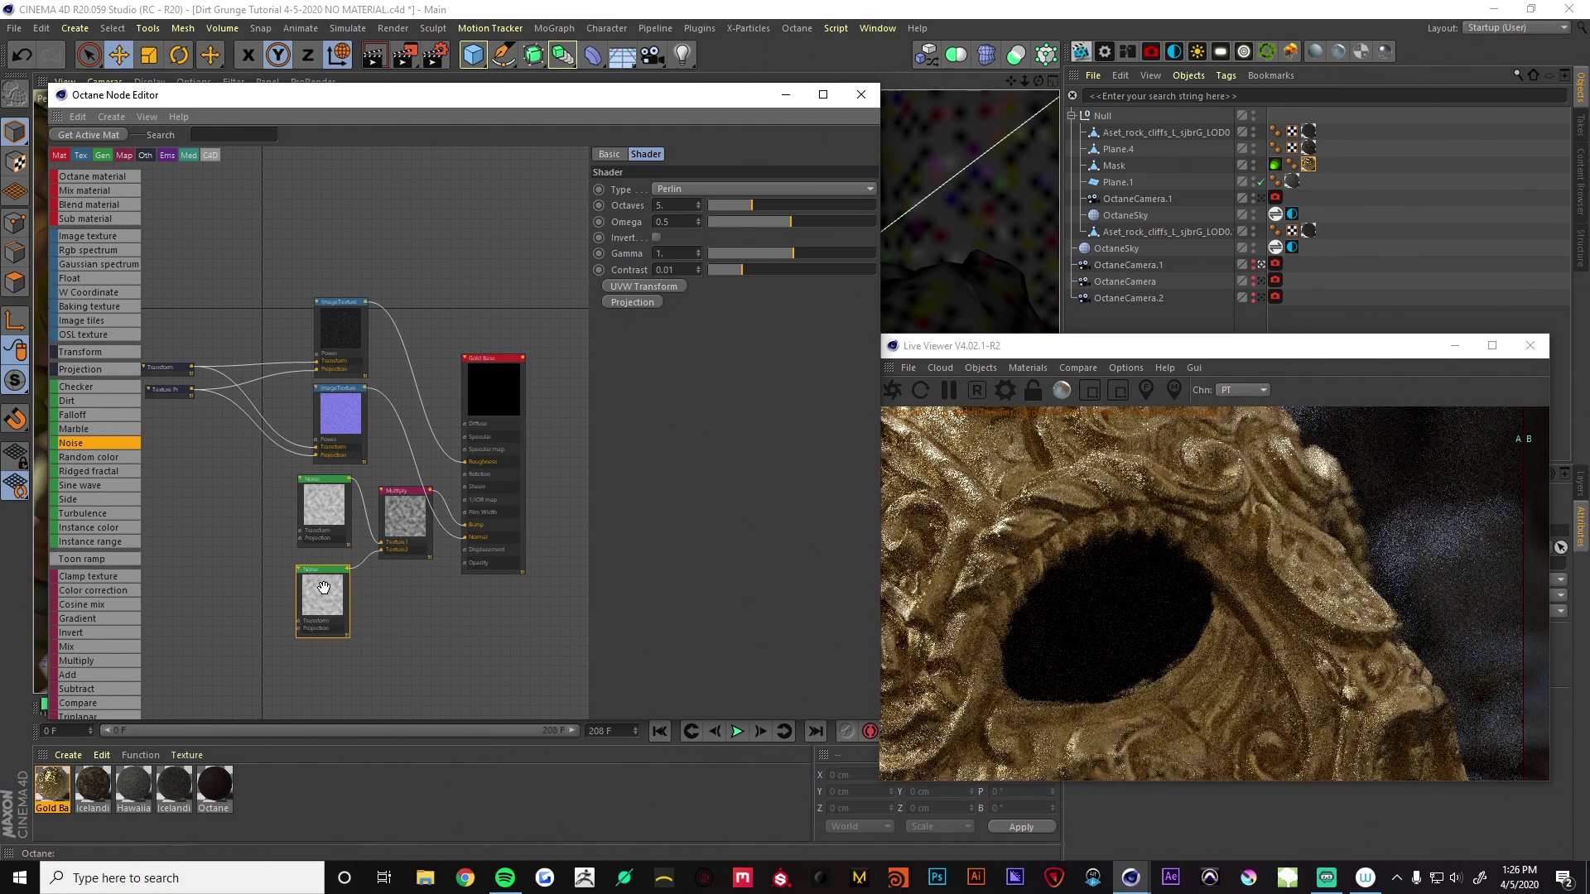
Set the second Noise node's contrast to 10
{"action": "left_click_drag", "start_coordinate": [685, 273], "coordinate": [647, 269]}
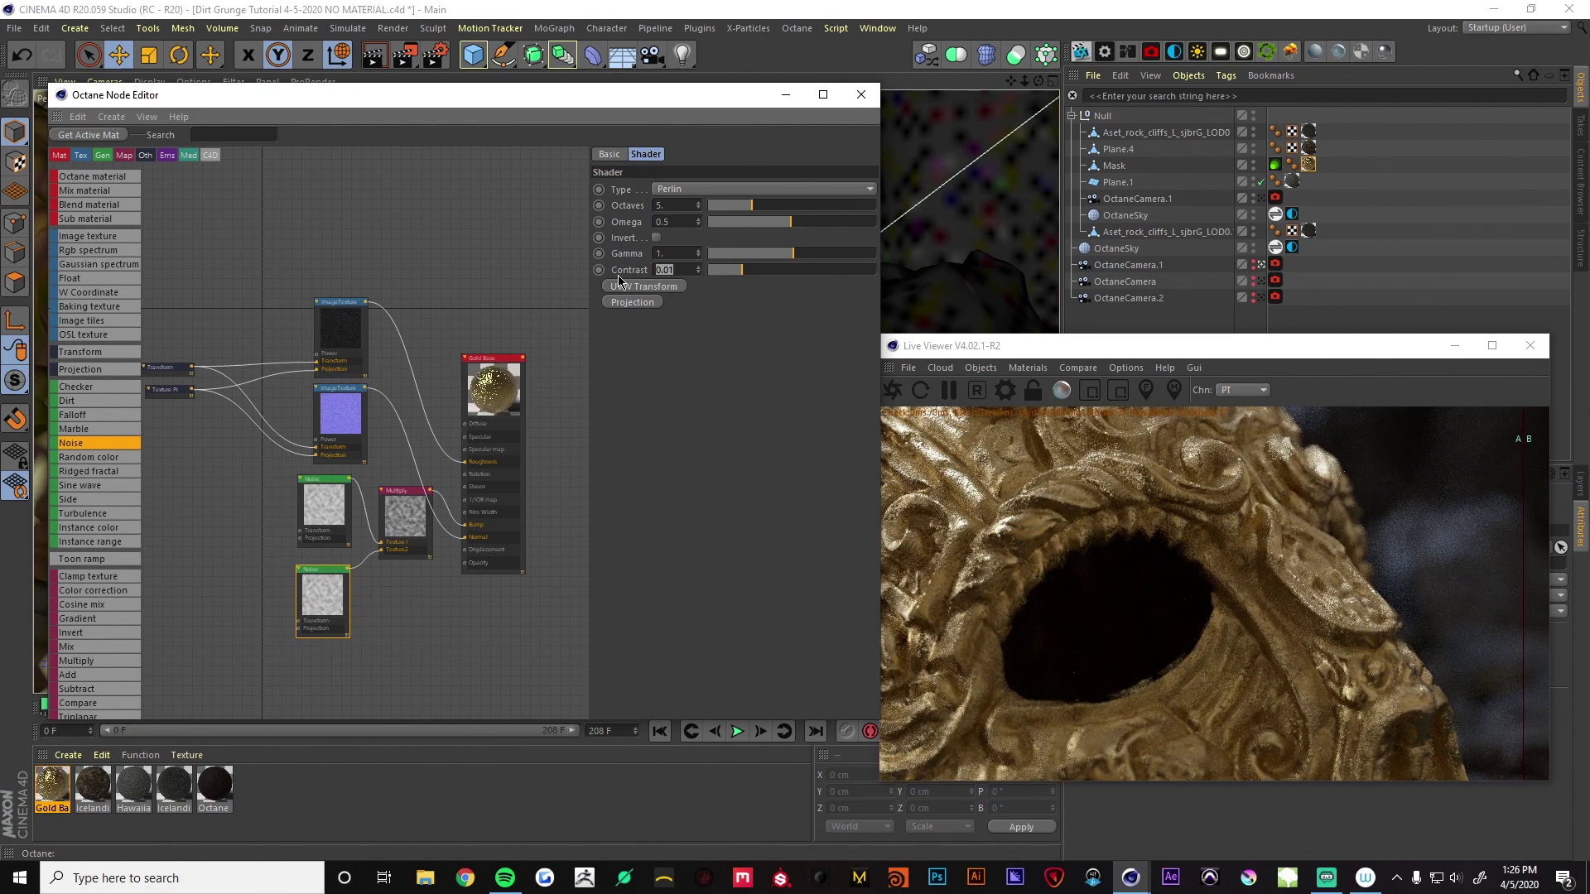
{"action": "type", "text": "10"}
{"action": "key", "text": "Return"}
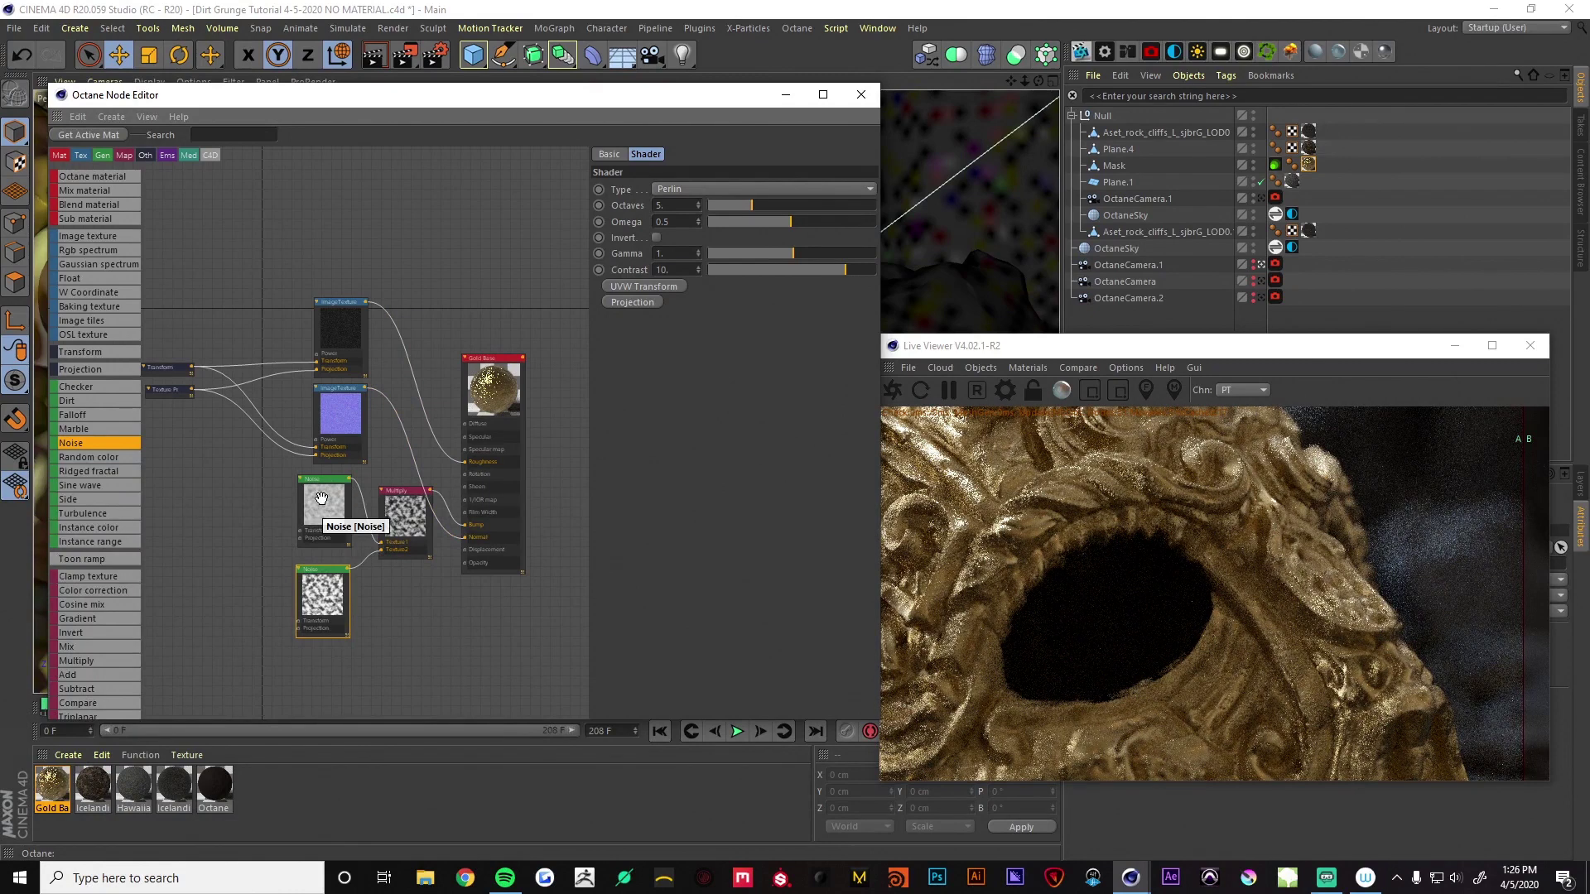
Add a separate UVW Transform node to each of the two Noise nodes and place each beside its noise
{"action": "left_click", "coordinate": [321, 497]}
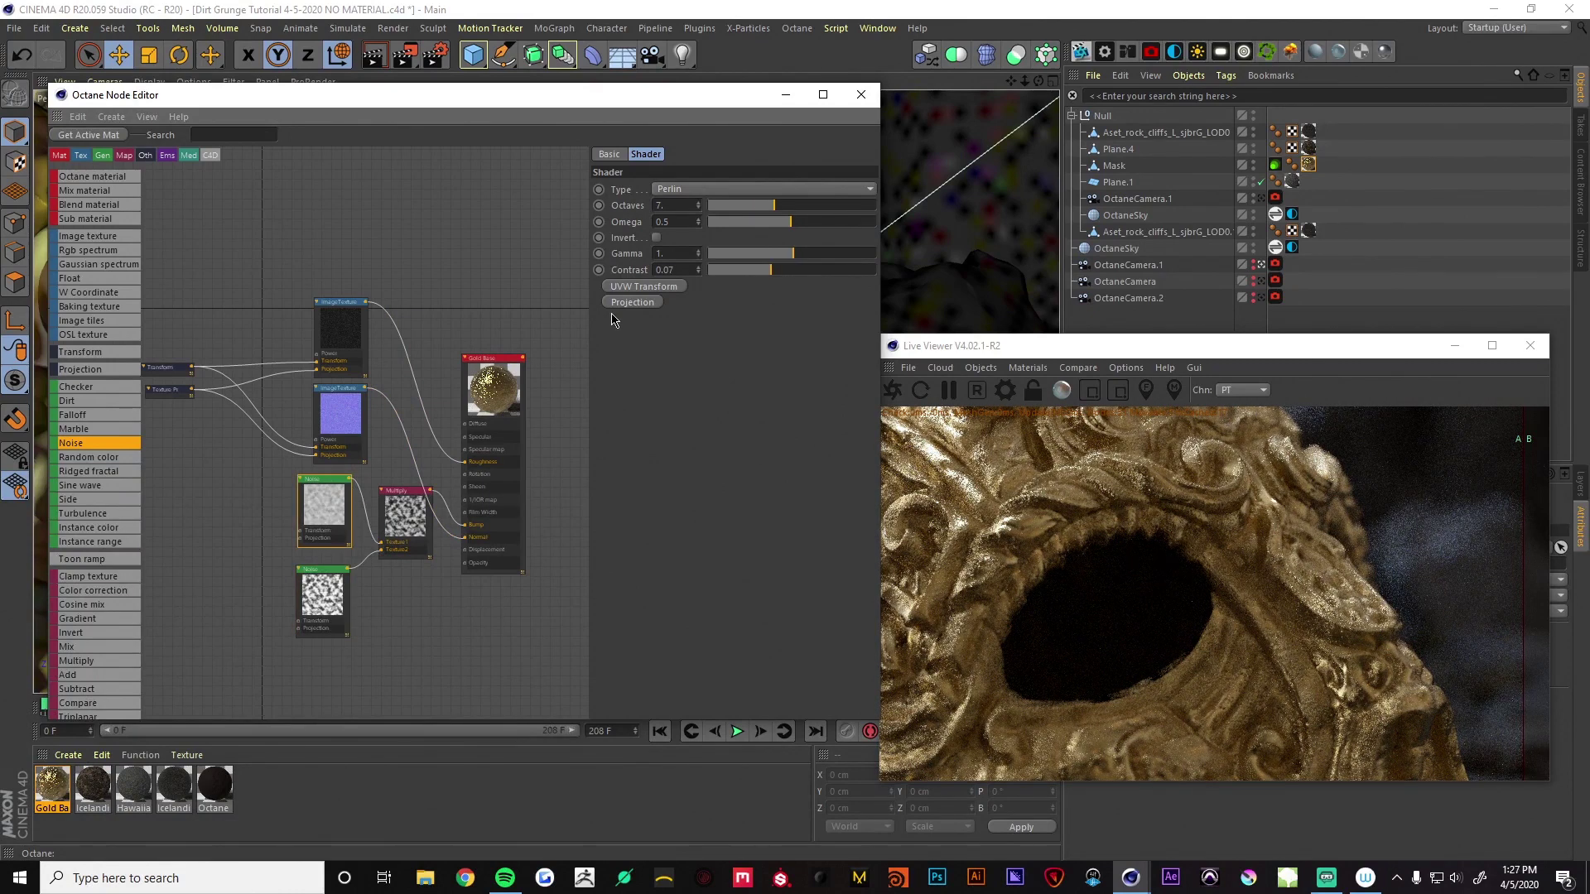
{"action": "left_click", "coordinate": [626, 288]}
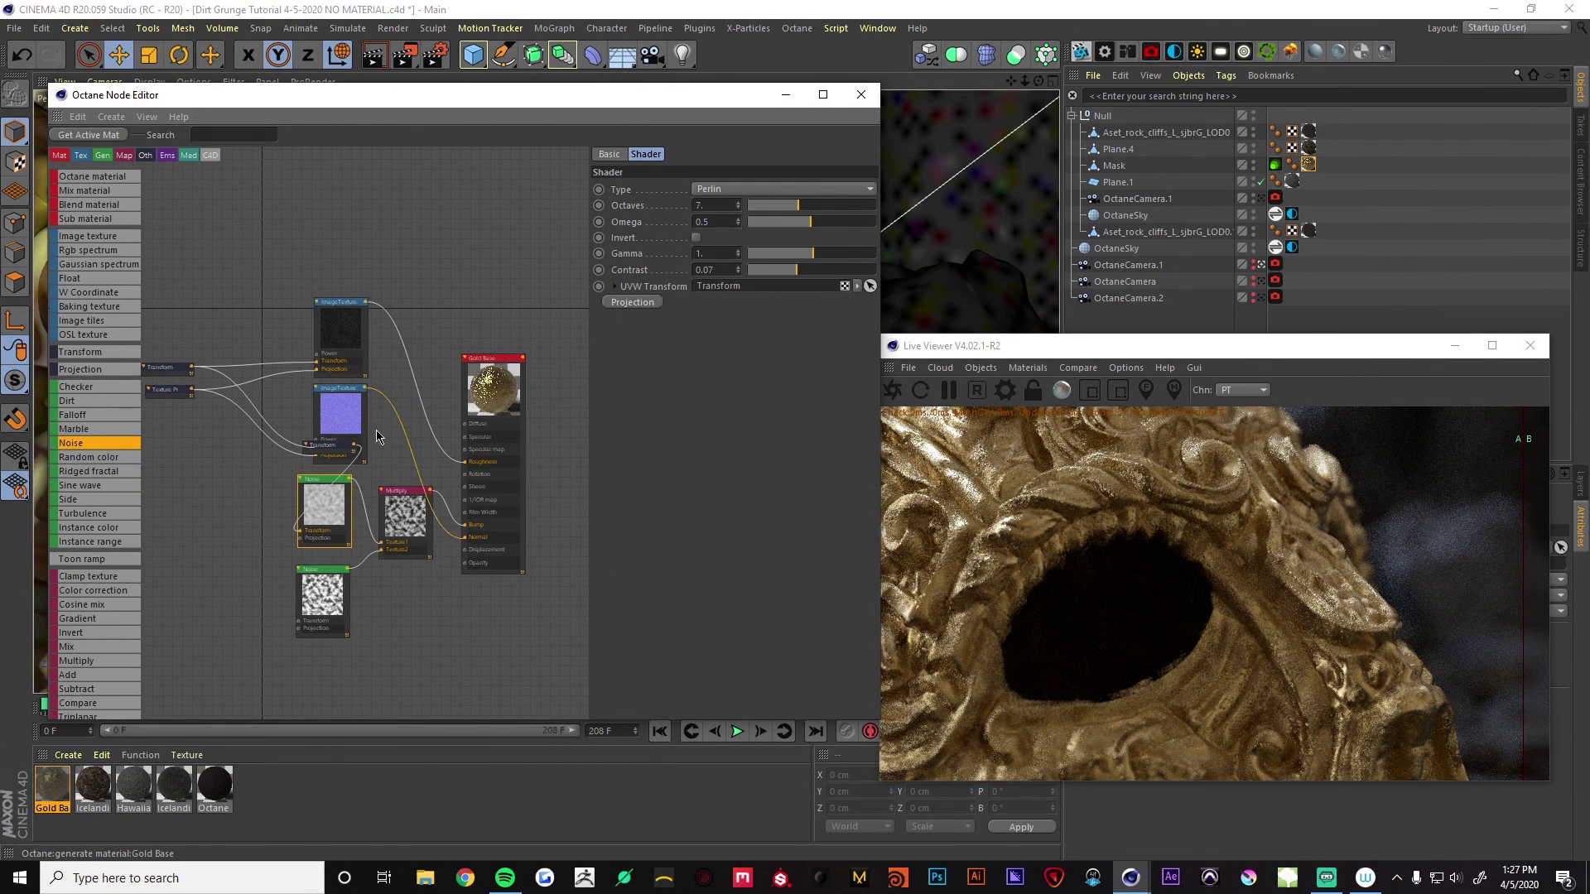
{"action": "left_click_drag", "start_coordinate": [267, 514], "coordinate": [220, 526]}
{"action": "left_click", "coordinate": [315, 543]}
{"action": "left_click", "coordinate": [395, 551]}
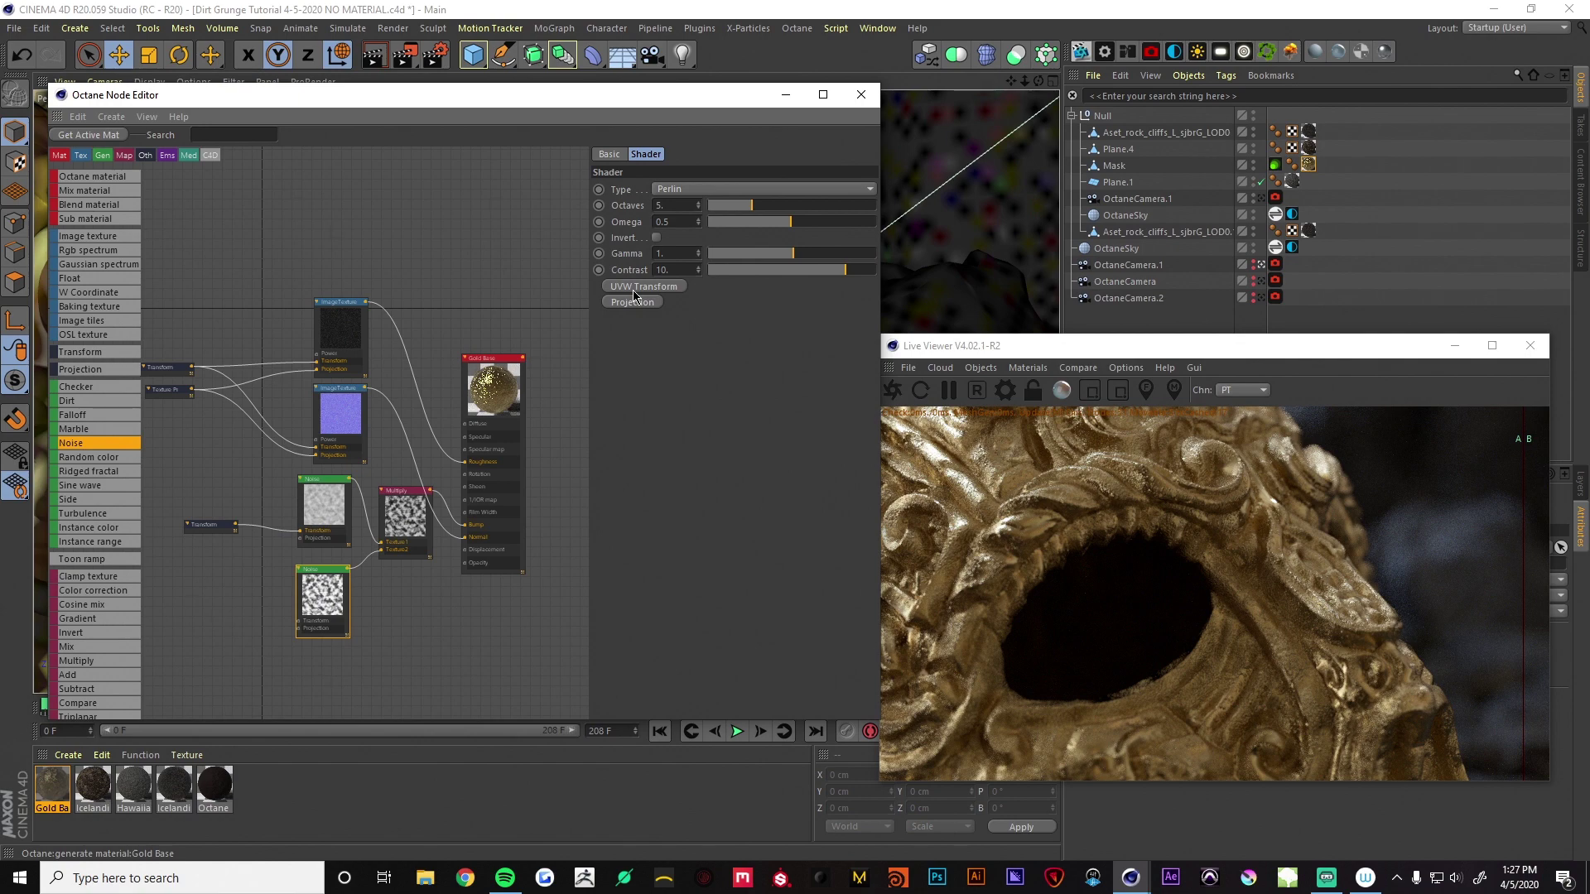
{"action": "left_click", "coordinate": [644, 287]}
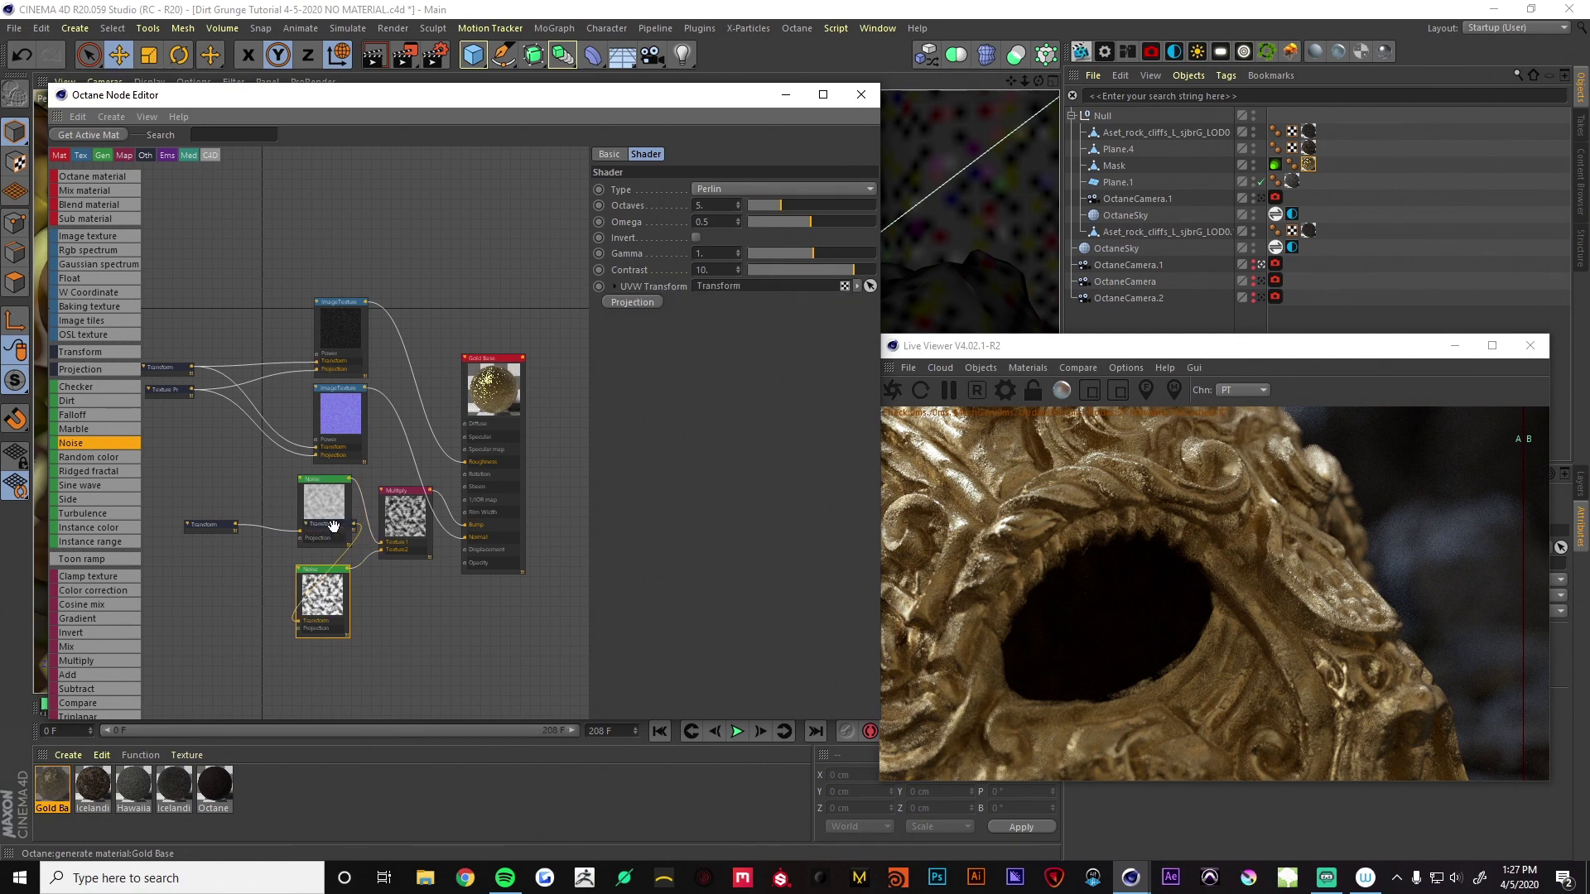
{"action": "left_click", "coordinate": [238, 611]}
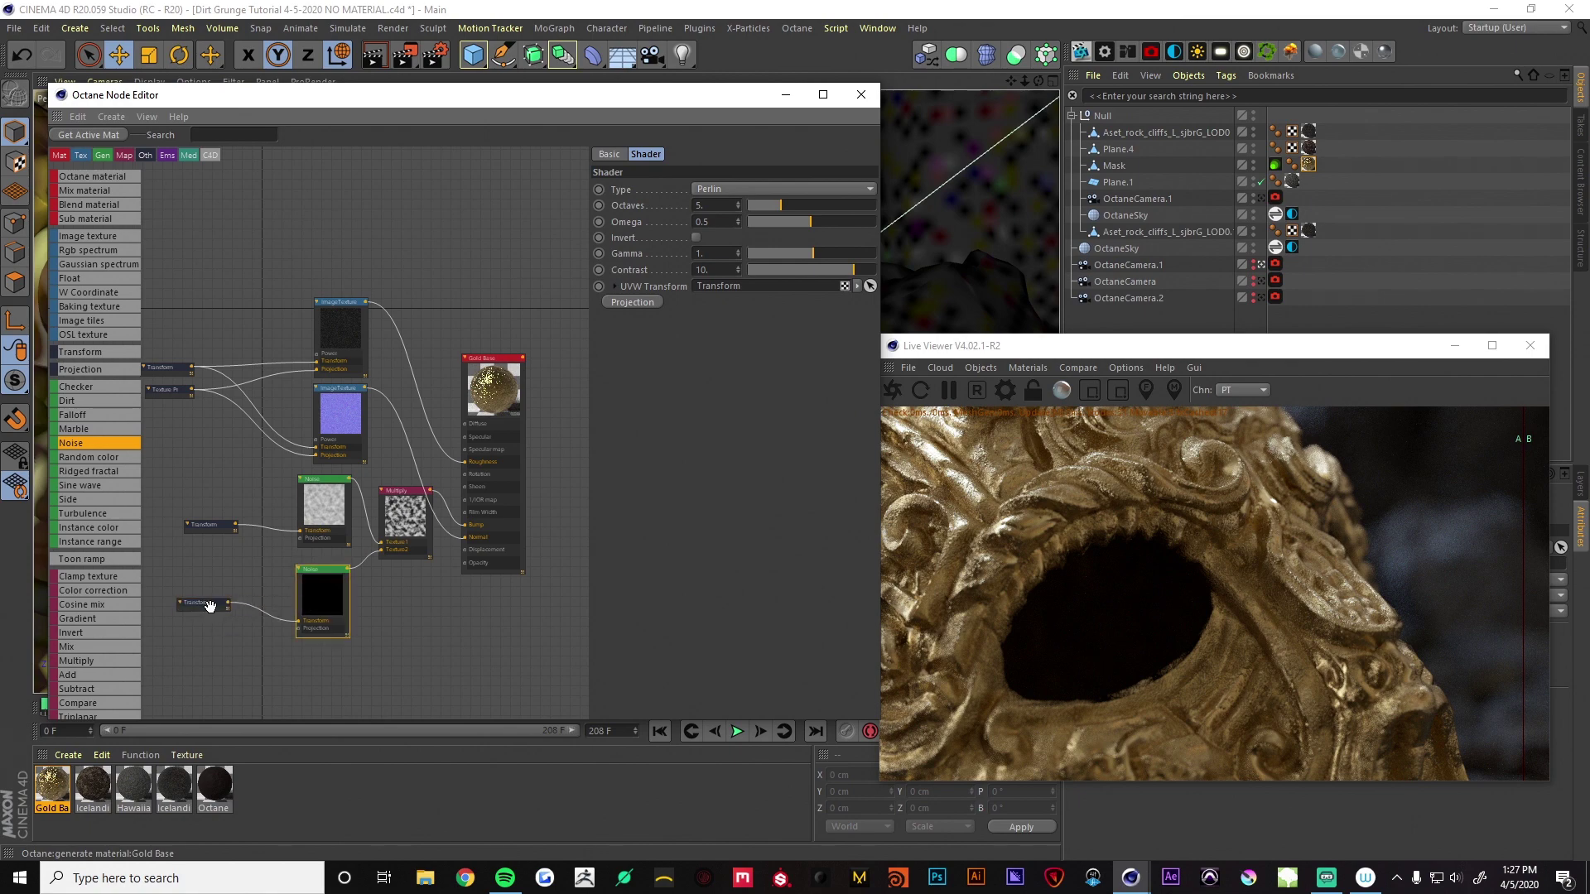
Set the upper Noise's Transform scale to 0.5 with locked aspect ratio and lower that Noise's contrast to about 0.0019
{"action": "left_click", "coordinate": [208, 526]}
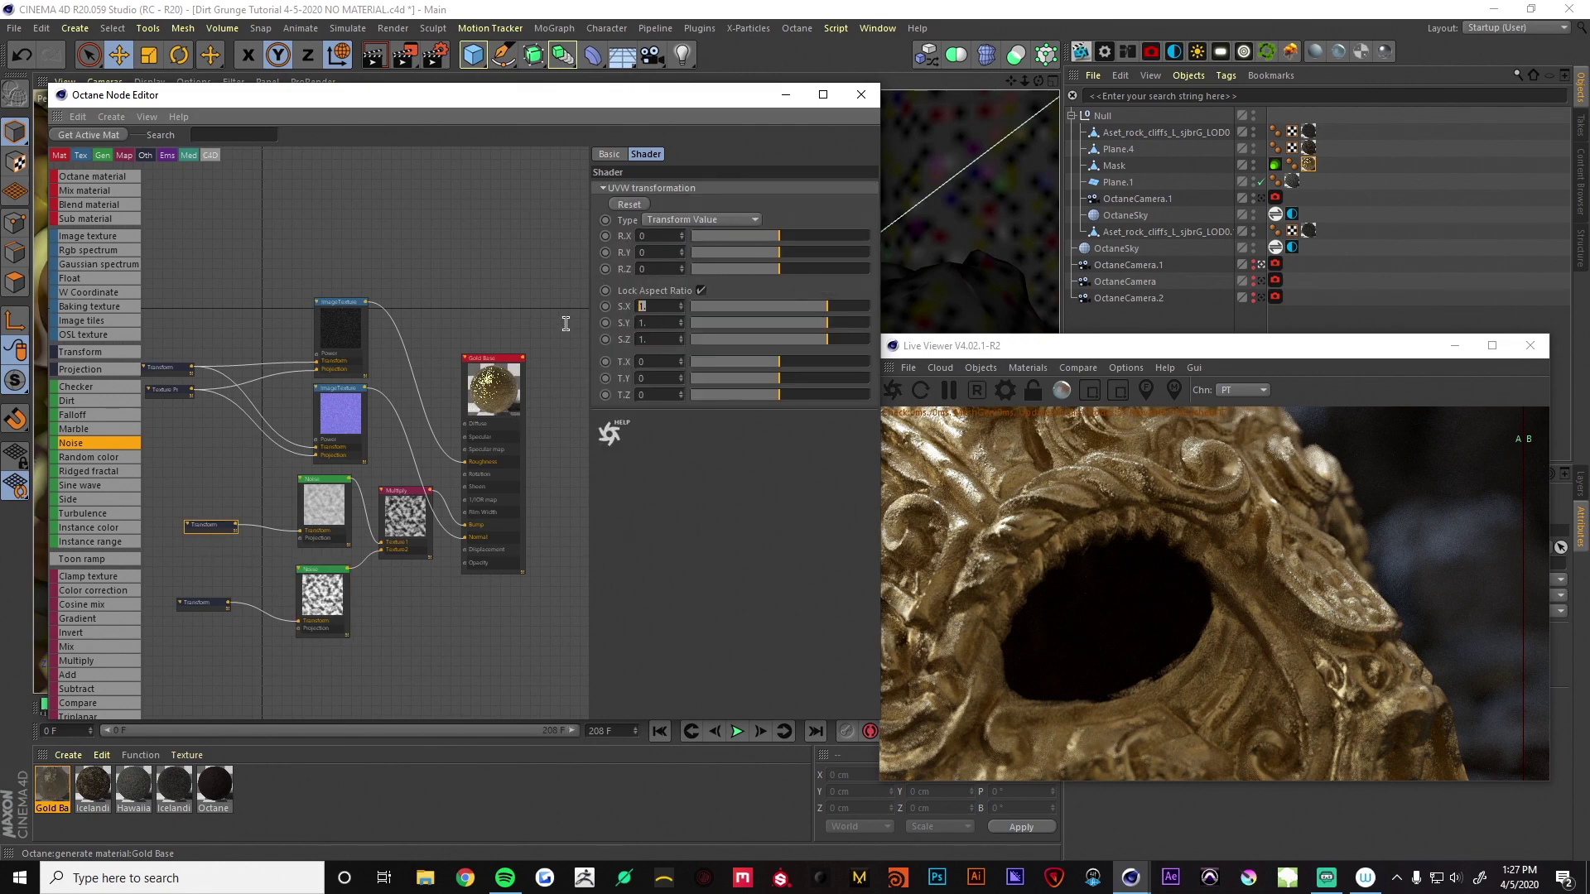
{"action": "type", "text": "0.5"}
{"action": "key", "text": "Return"}
{"action": "left_click", "coordinate": [324, 505]}
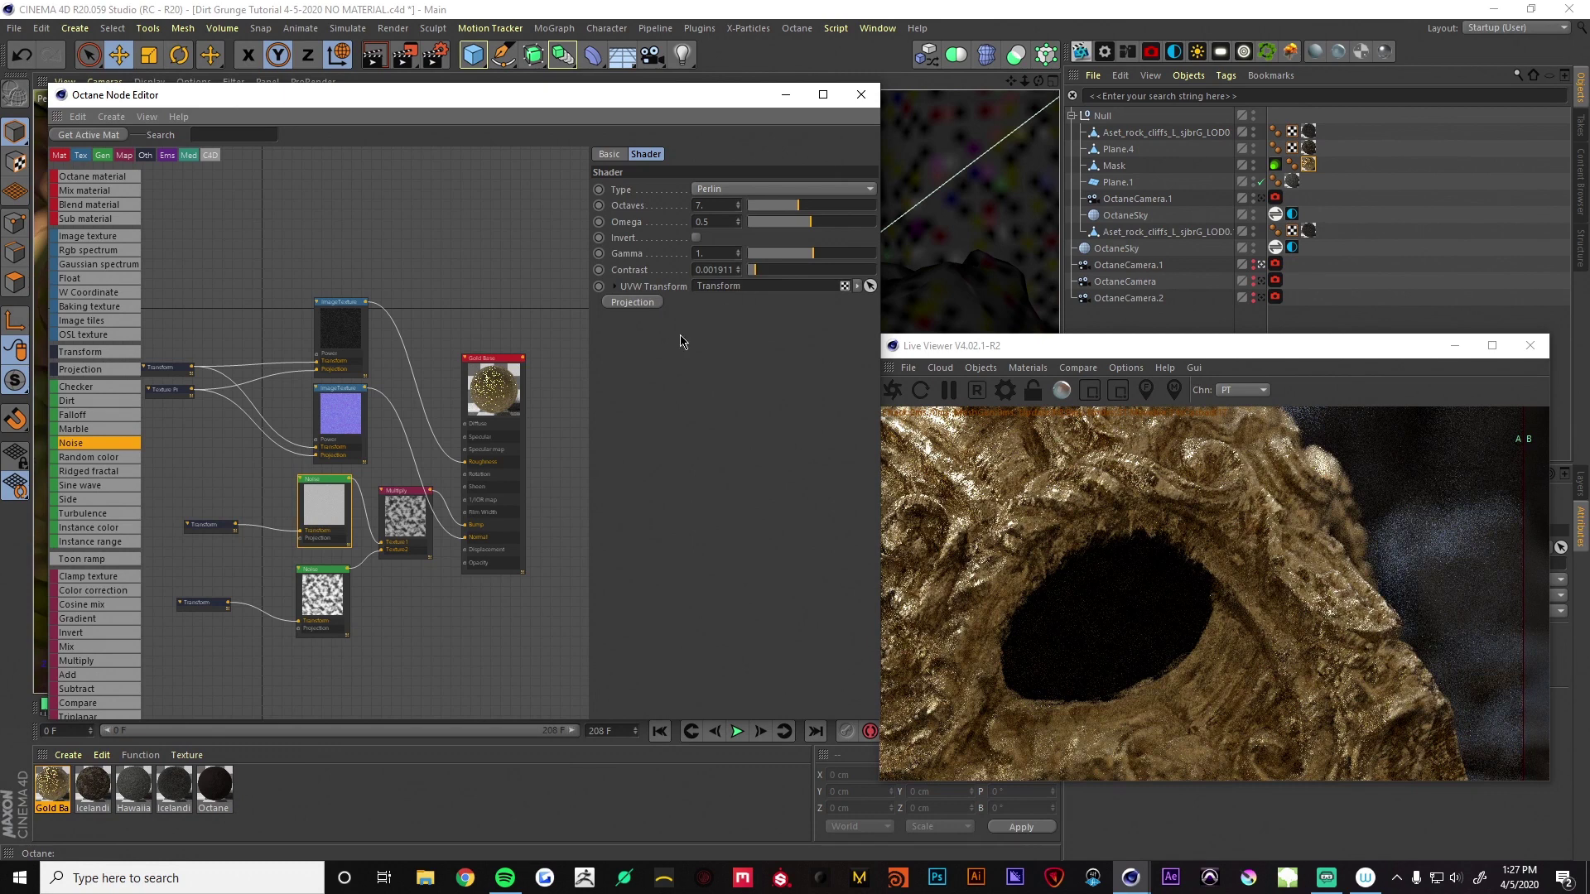
Set the lower Noise's Transform scale to 10 with locked aspect ratio
{"action": "left_click", "coordinate": [201, 605]}
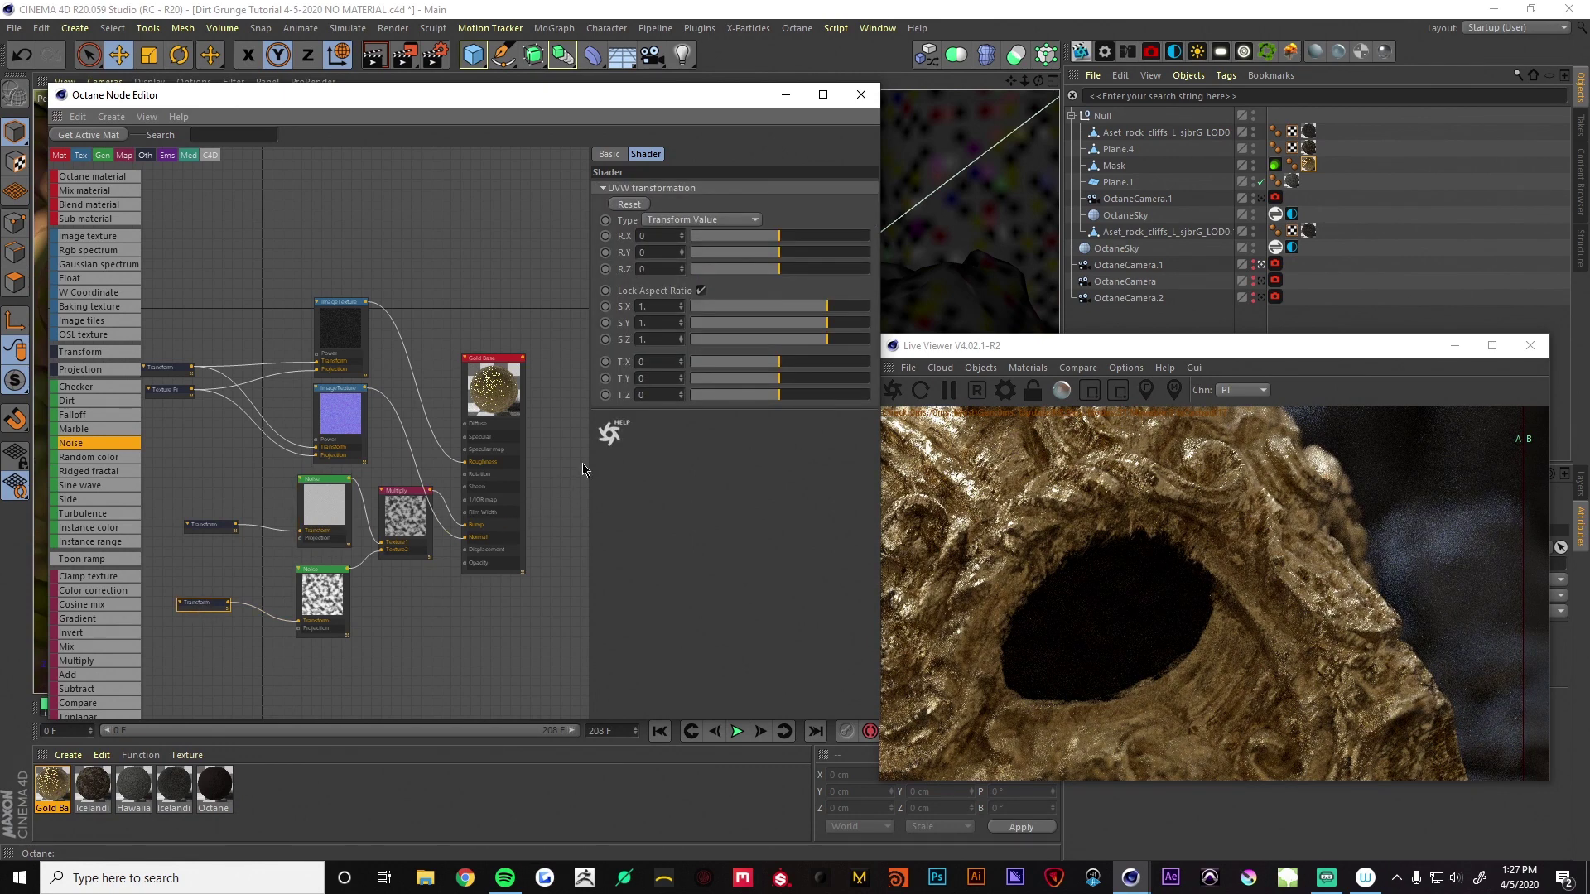
{"action": "left_click", "coordinate": [667, 305]}
{"action": "type", "text": "0"}
{"action": "key", "text": "Return"}
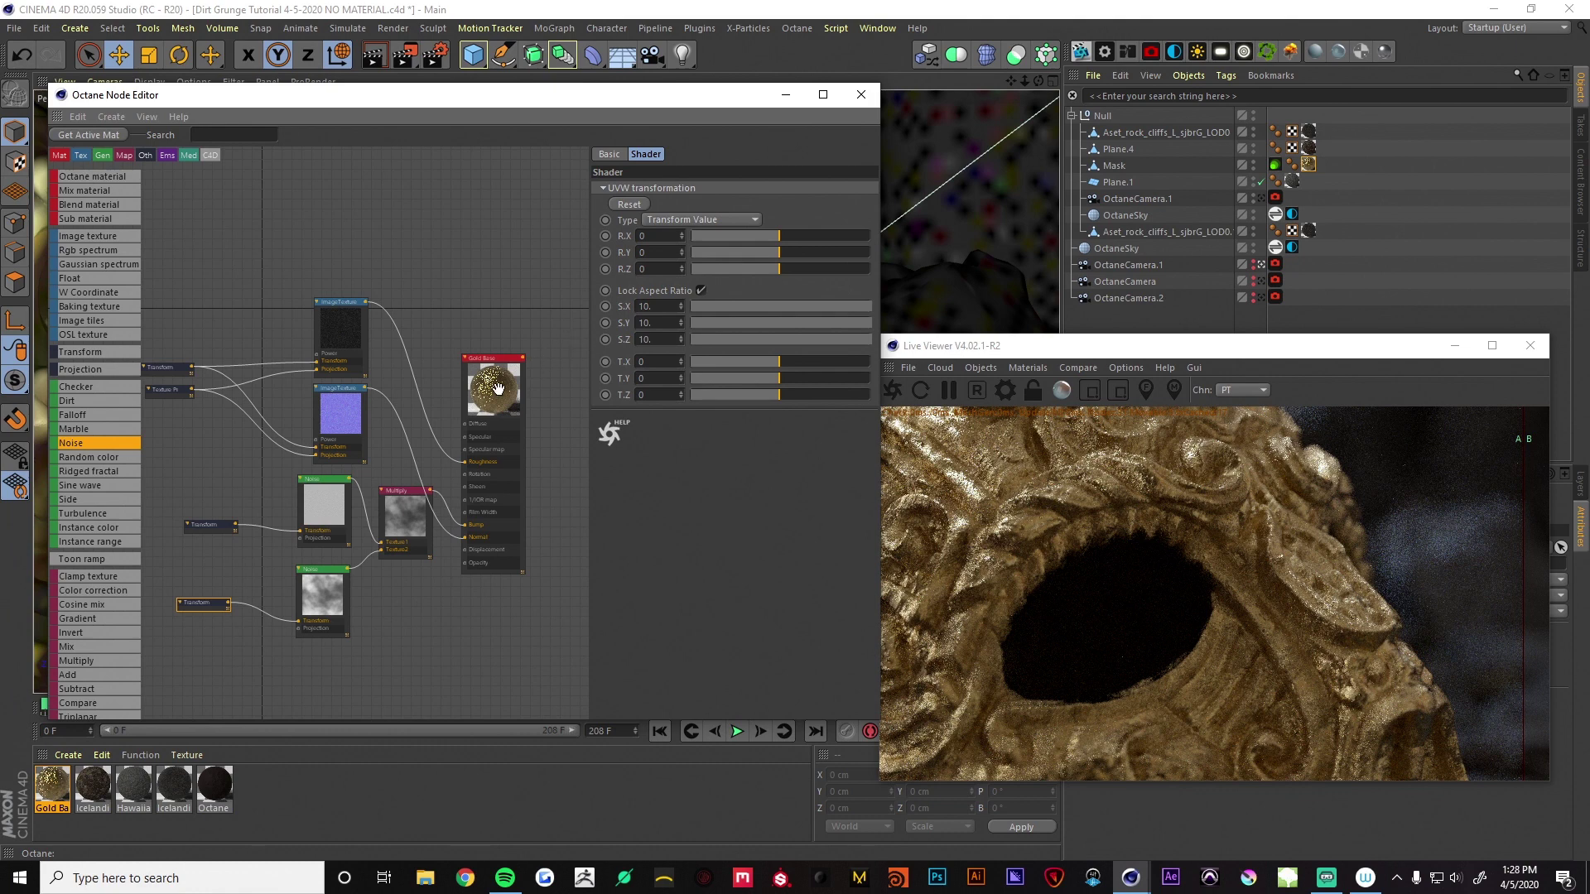
Connect the shared Texture Projection node to the projection inputs of both Noise nodes
{"action": "left_click", "coordinate": [323, 518]}
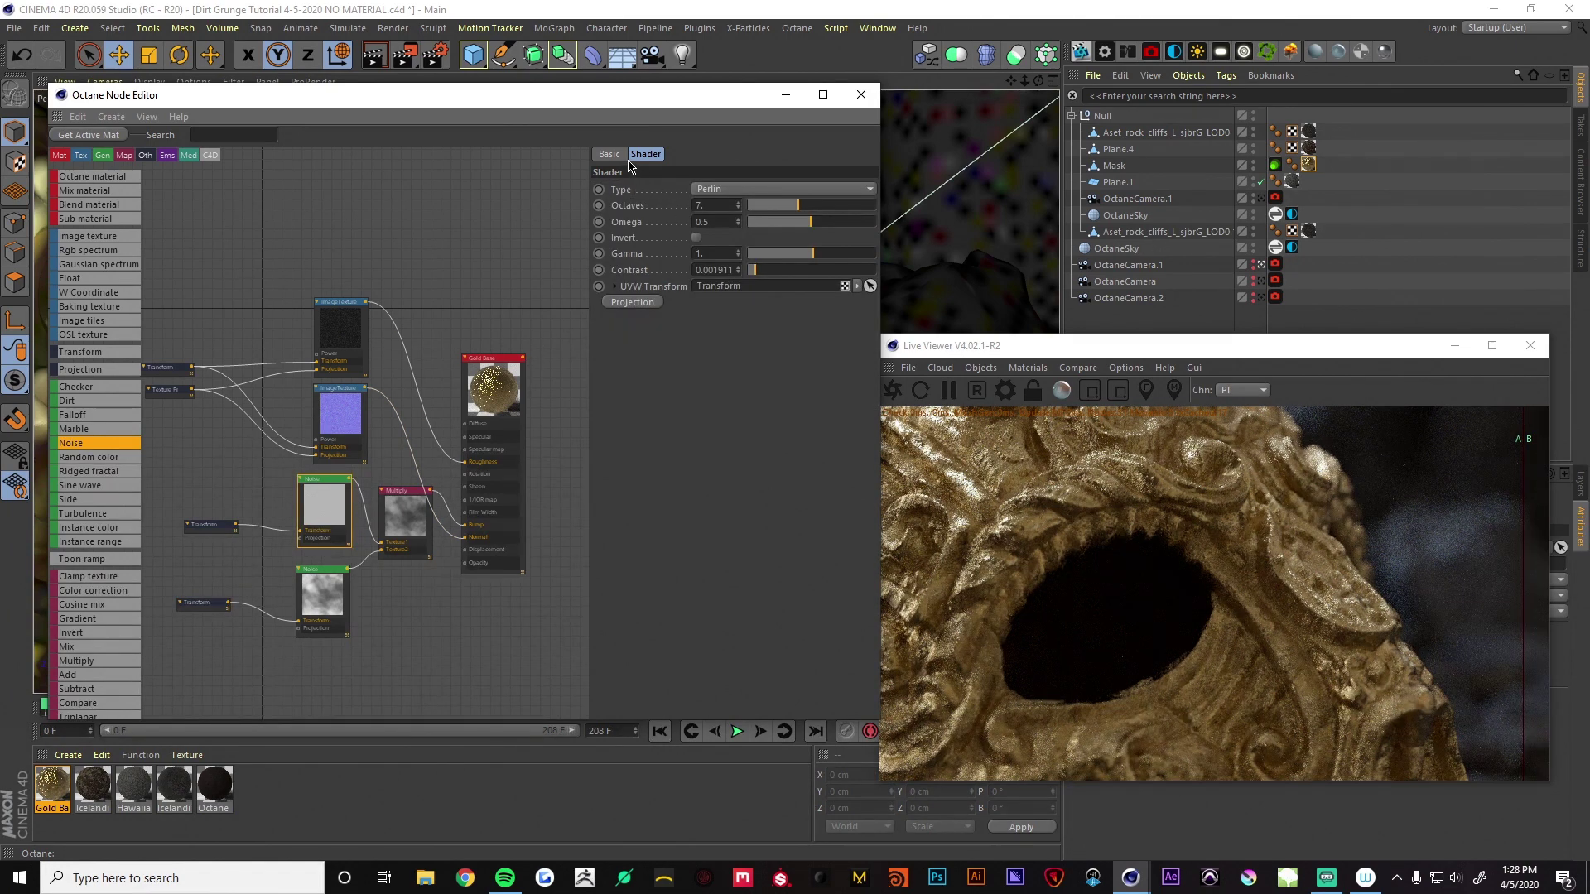
{"action": "left_click_drag", "start_coordinate": [322, 376], "coordinate": [300, 540]}
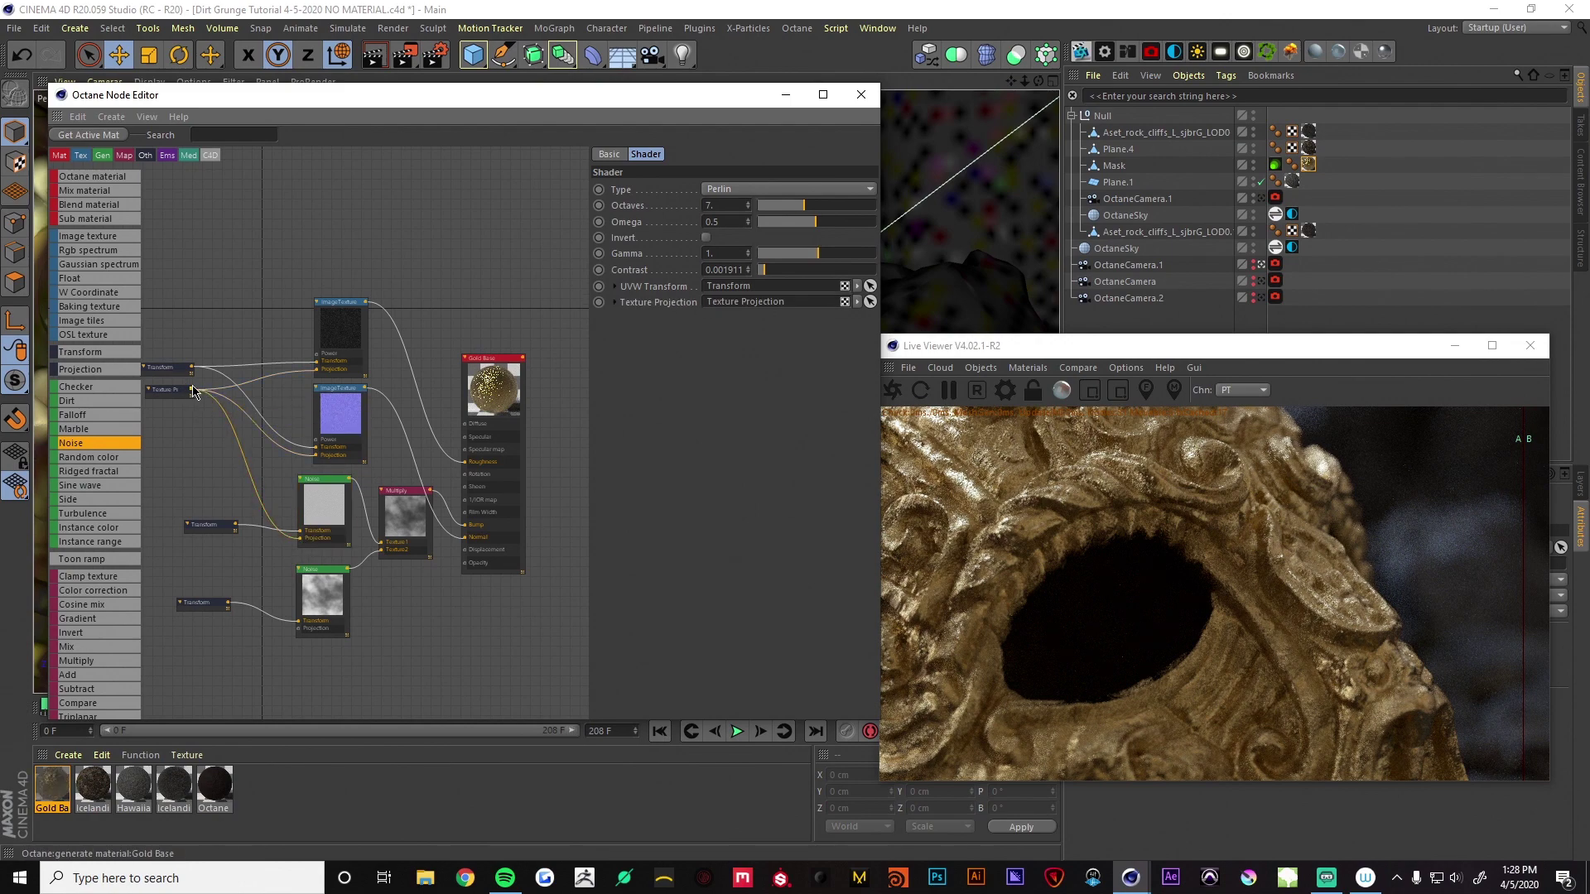
{"action": "left_click_drag", "start_coordinate": [193, 391], "coordinate": [300, 628]}
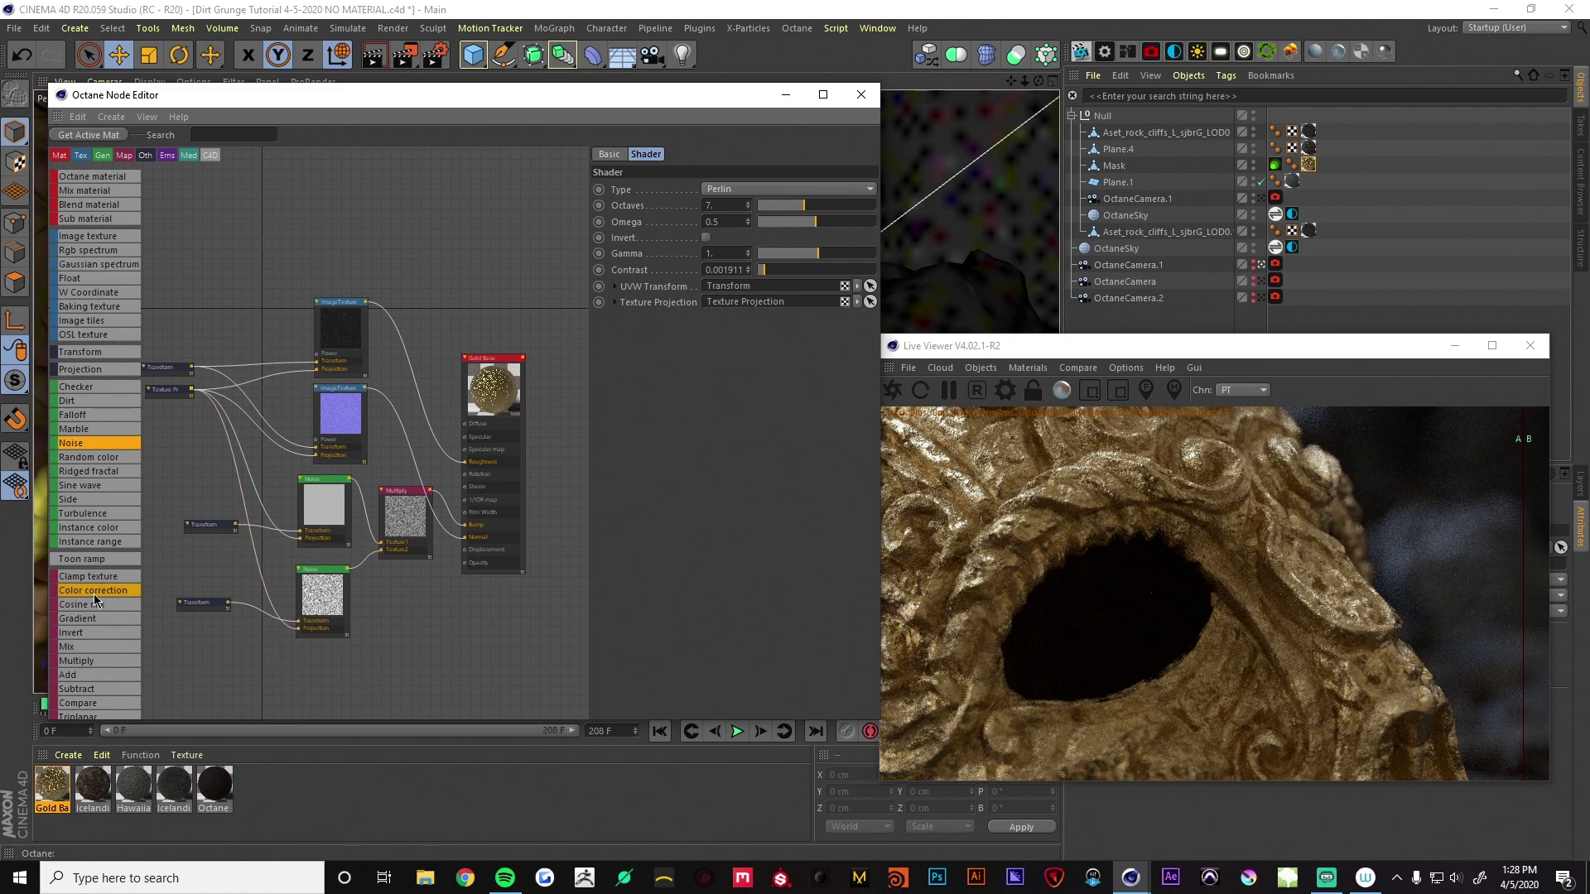
Insert a Color Correction node between the Multiply node and the Bump input, and set the upper Noise's gamma to about 0.39
{"action": "left_click_drag", "start_coordinate": [462, 525], "coordinate": [452, 517]}
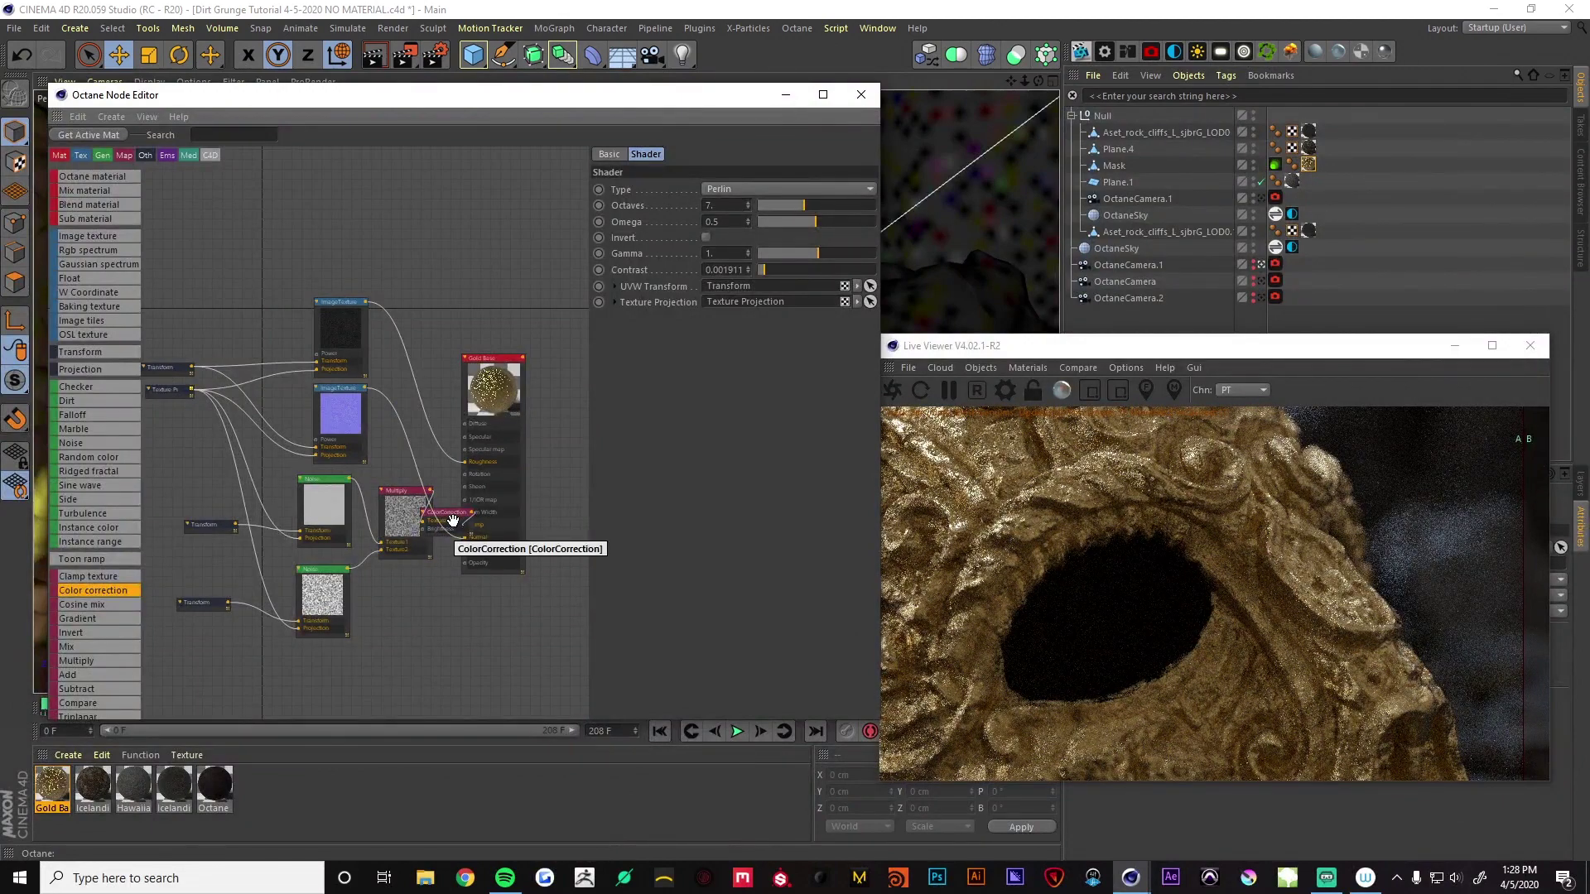
{"action": "left_click", "coordinate": [796, 256]}
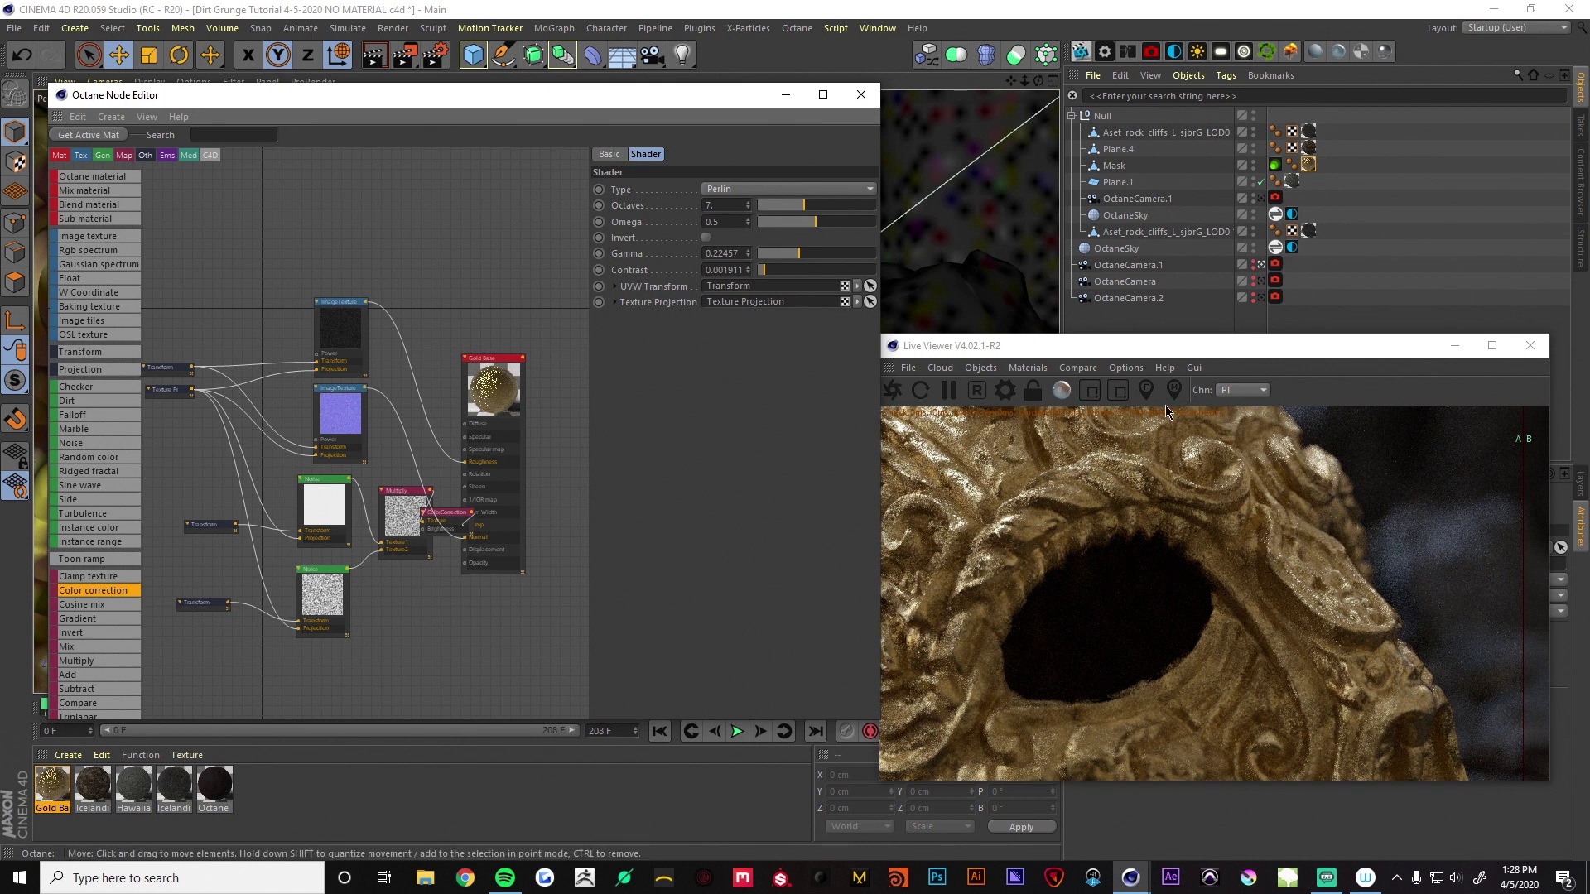
{"action": "left_click", "coordinate": [1495, 473]}
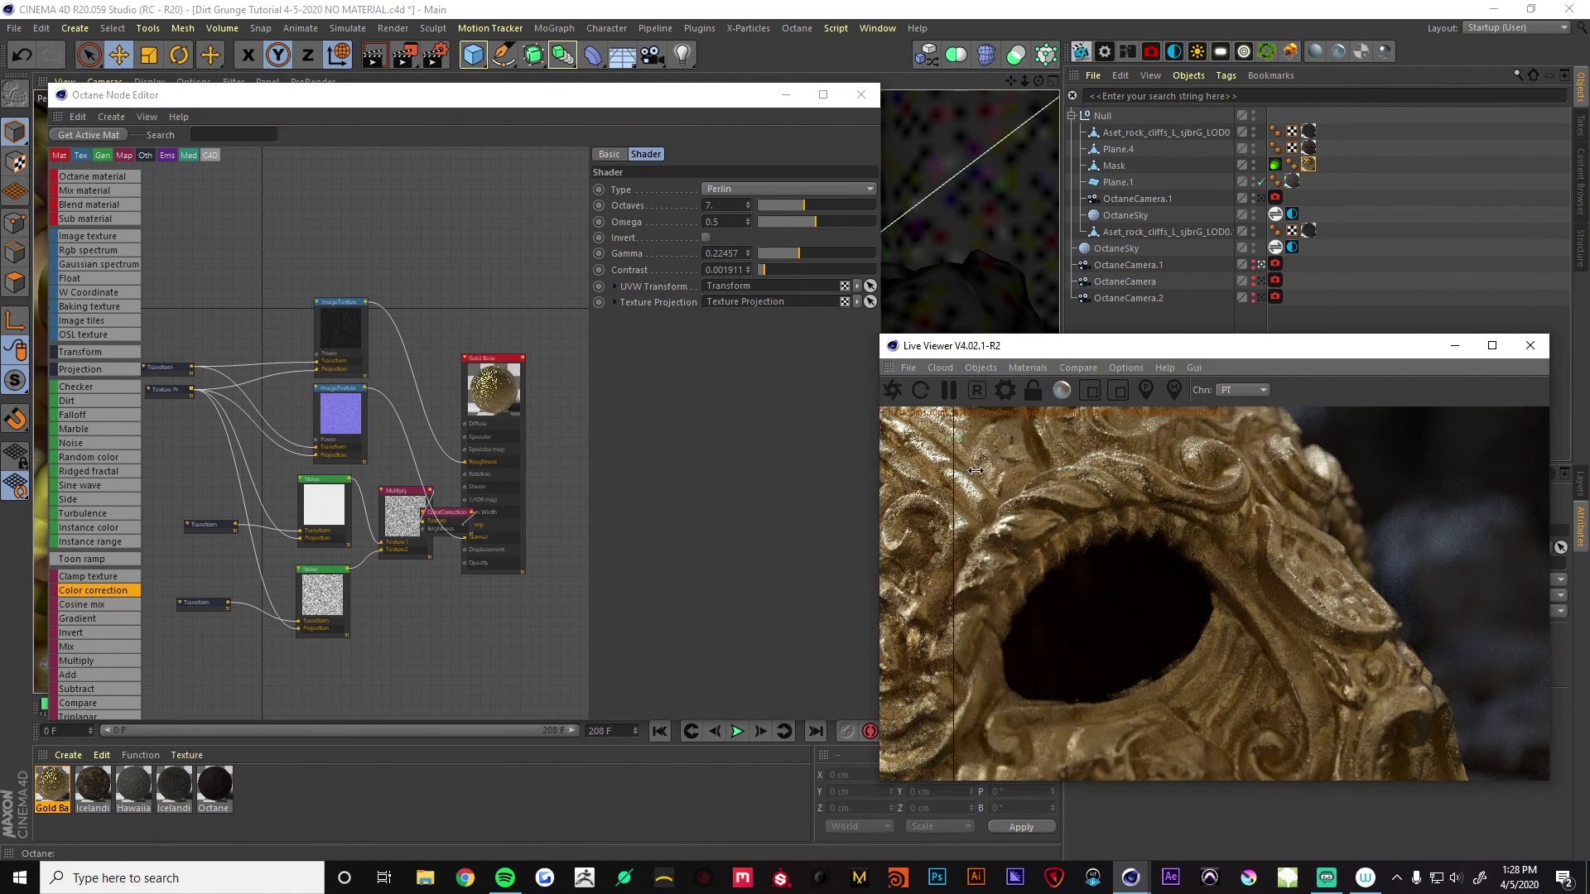
{"action": "mouse_move", "coordinate": [1495, 473]}
{"action": "left_mouse_down"}
{"action": "mouse_move", "coordinate": [1085, 469]}
{"action": "mouse_move", "coordinate": [1453, 440]}
{"action": "mouse_move", "coordinate": [965, 456]}
{"action": "mouse_move", "coordinate": [1525, 461]}
{"action": "mouse_move", "coordinate": [1026, 455]}
{"action": "mouse_move", "coordinate": [1486, 454]}
{"action": "left_mouse_up"}
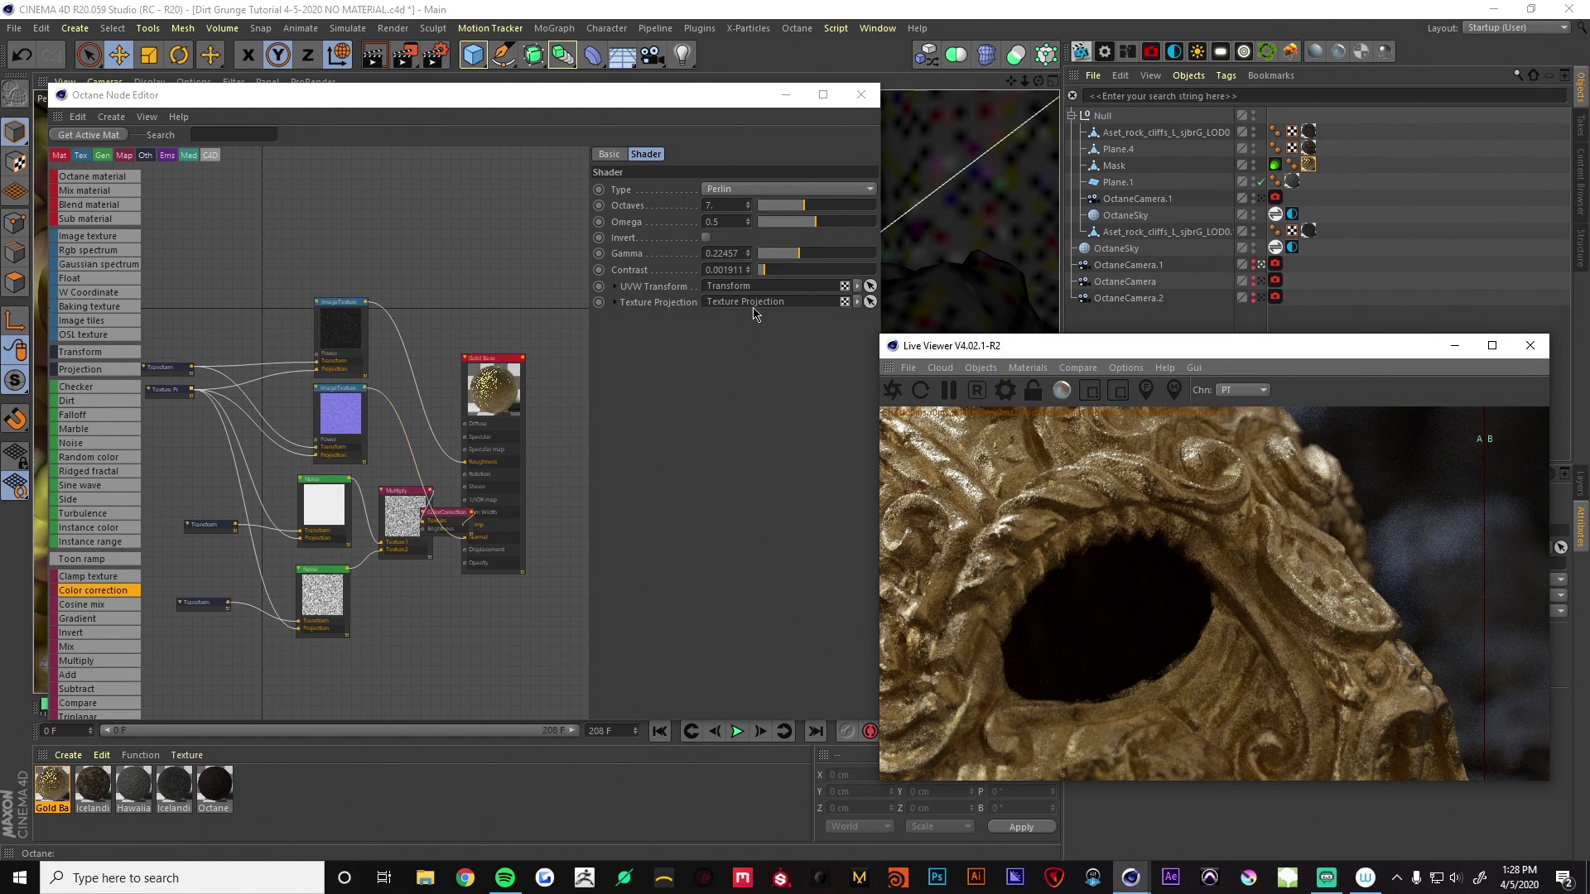
{"action": "left_click_drag", "start_coordinate": [805, 258], "coordinate": [808, 257]}
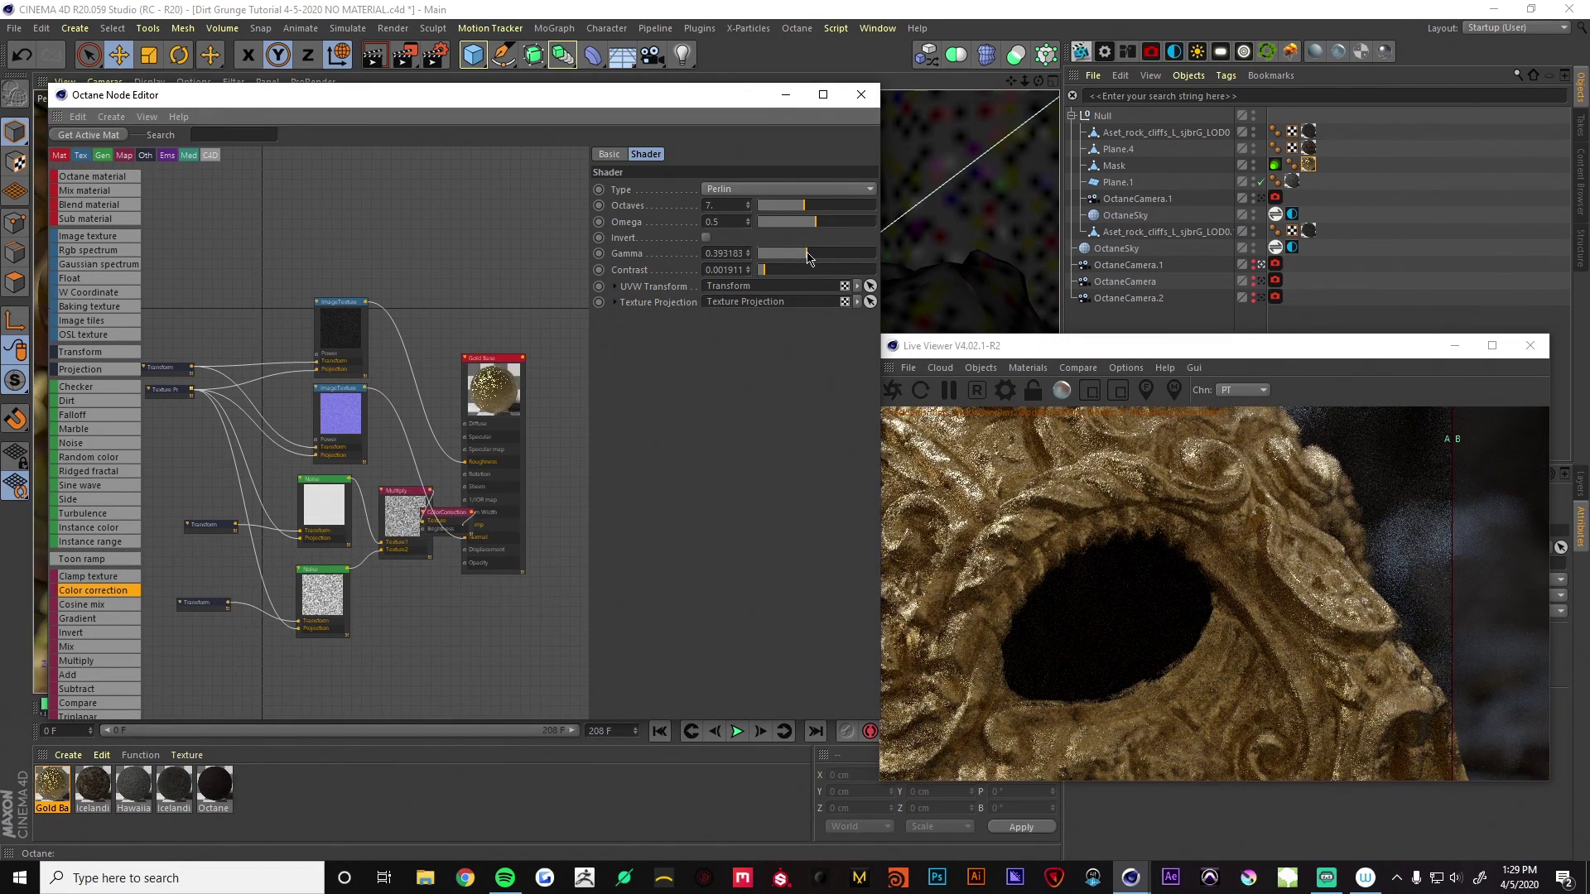
Add a new Octane material node beside the gold material in the node graph and rename it Dirt
{"action": "left_click", "coordinate": [446, 512]}
{"action": "middle_click_drag", "start_coordinate": [400, 387], "coordinate": [204, 429]}
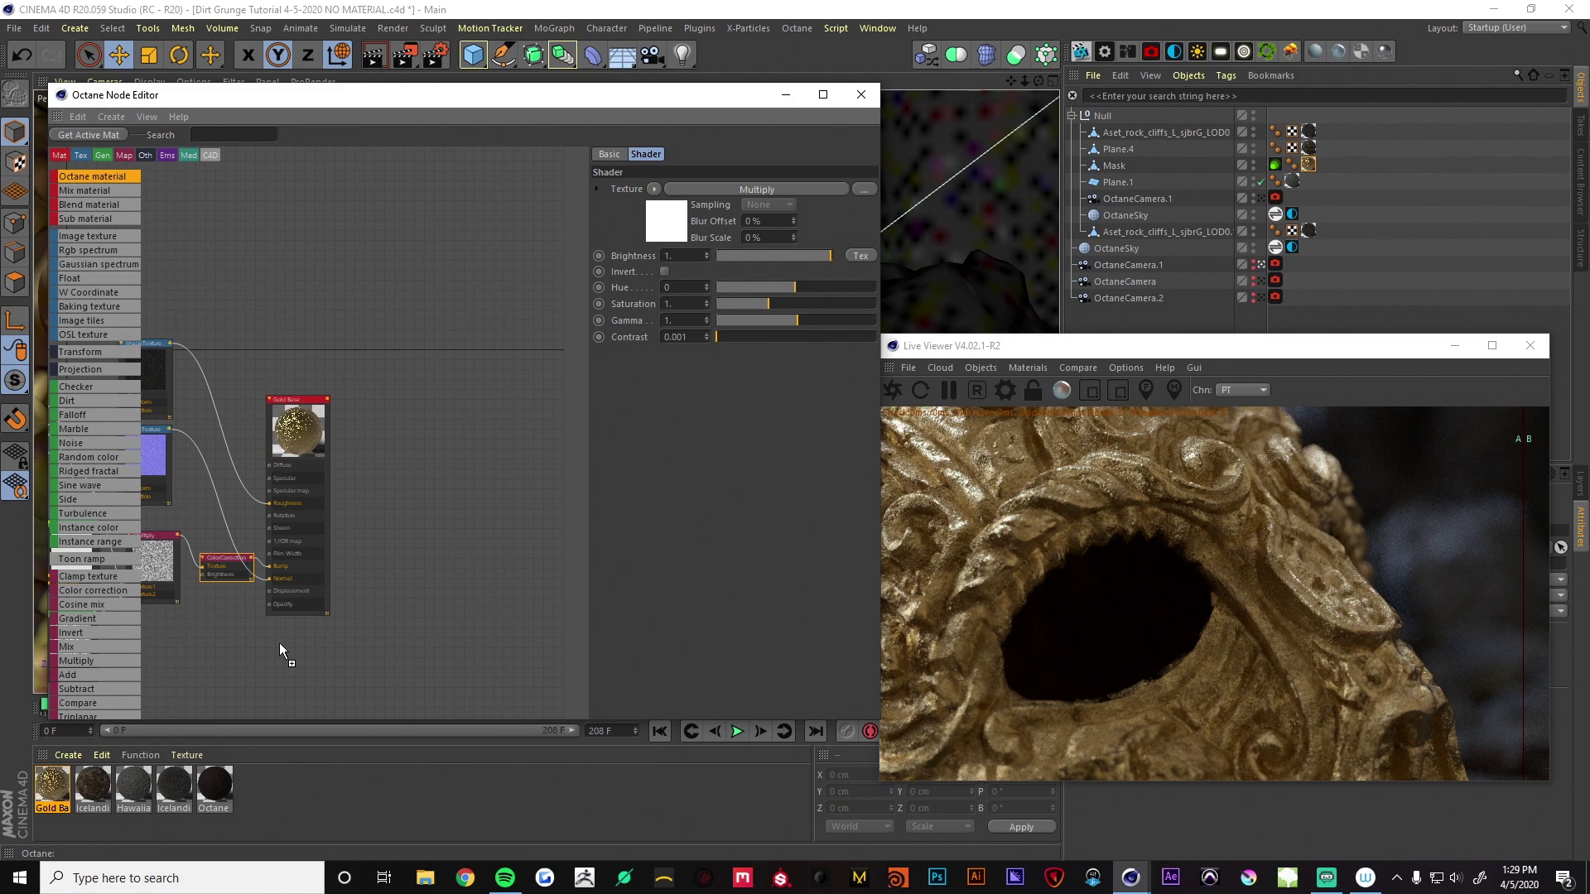
{"action": "left_click_drag", "start_coordinate": [279, 642], "coordinate": [279, 643]}
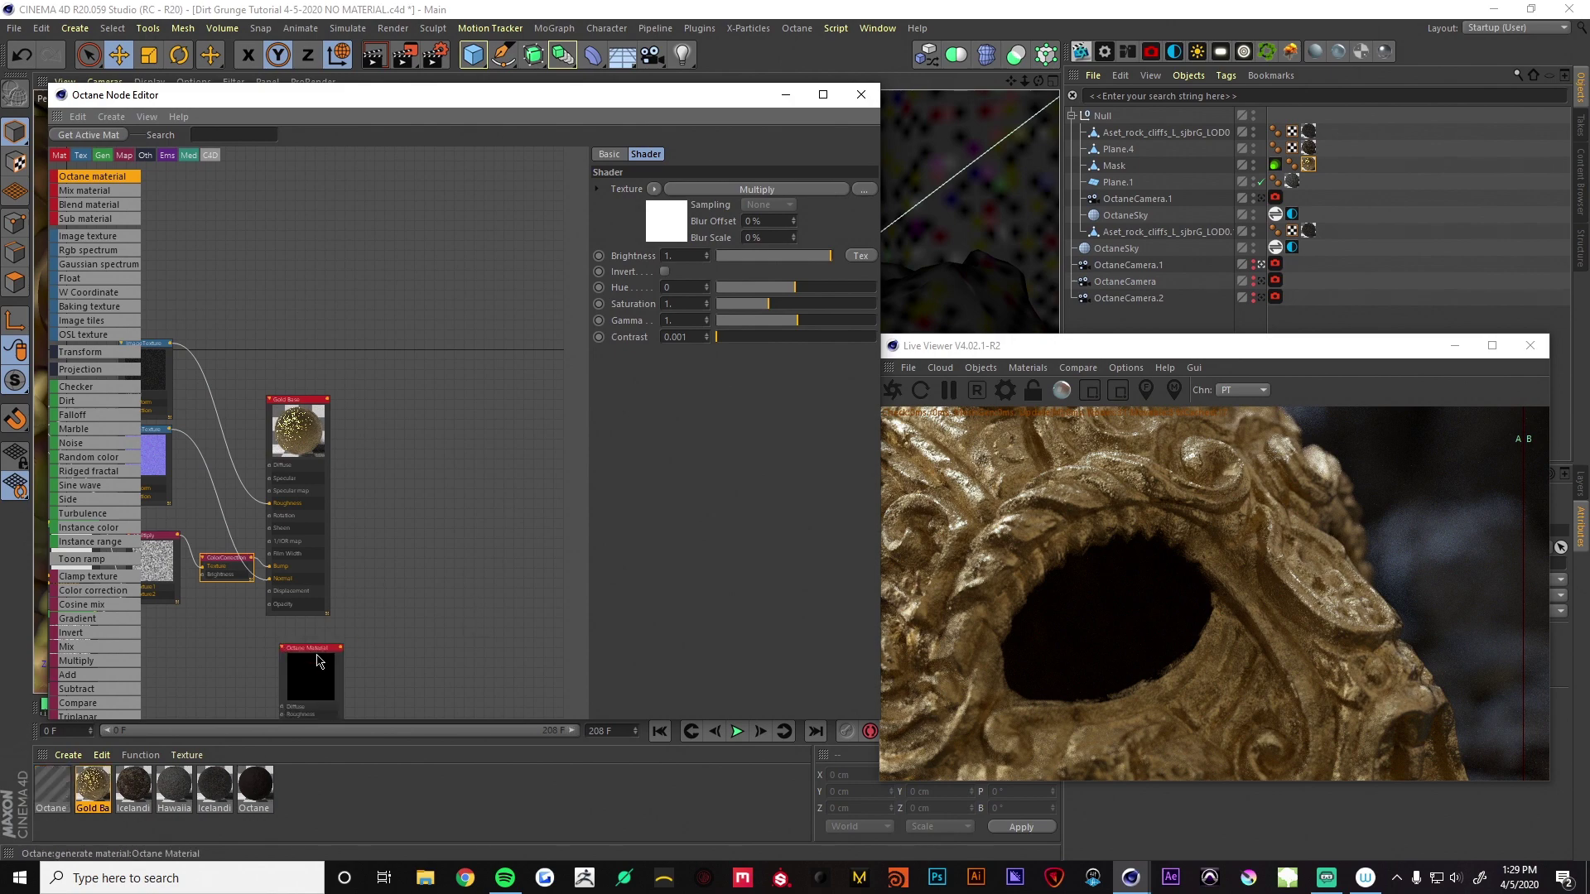
{"action": "left_click_drag", "start_coordinate": [313, 662], "coordinate": [387, 555]}
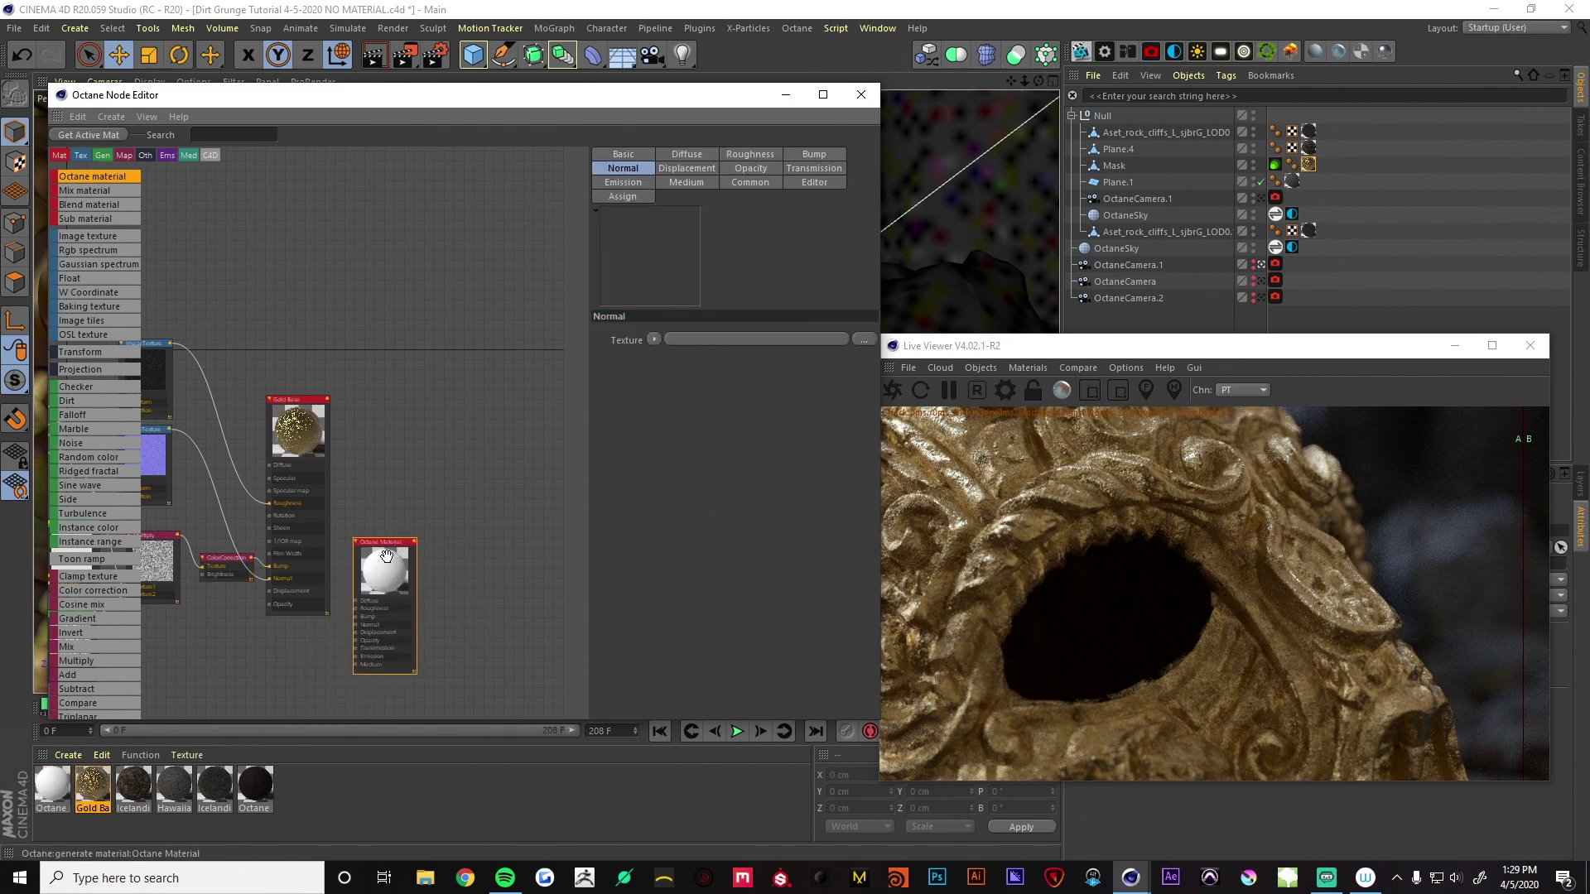
{"action": "left_click", "coordinate": [640, 156]}
{"action": "left_click_drag", "start_coordinate": [776, 333], "coordinate": [584, 341]}
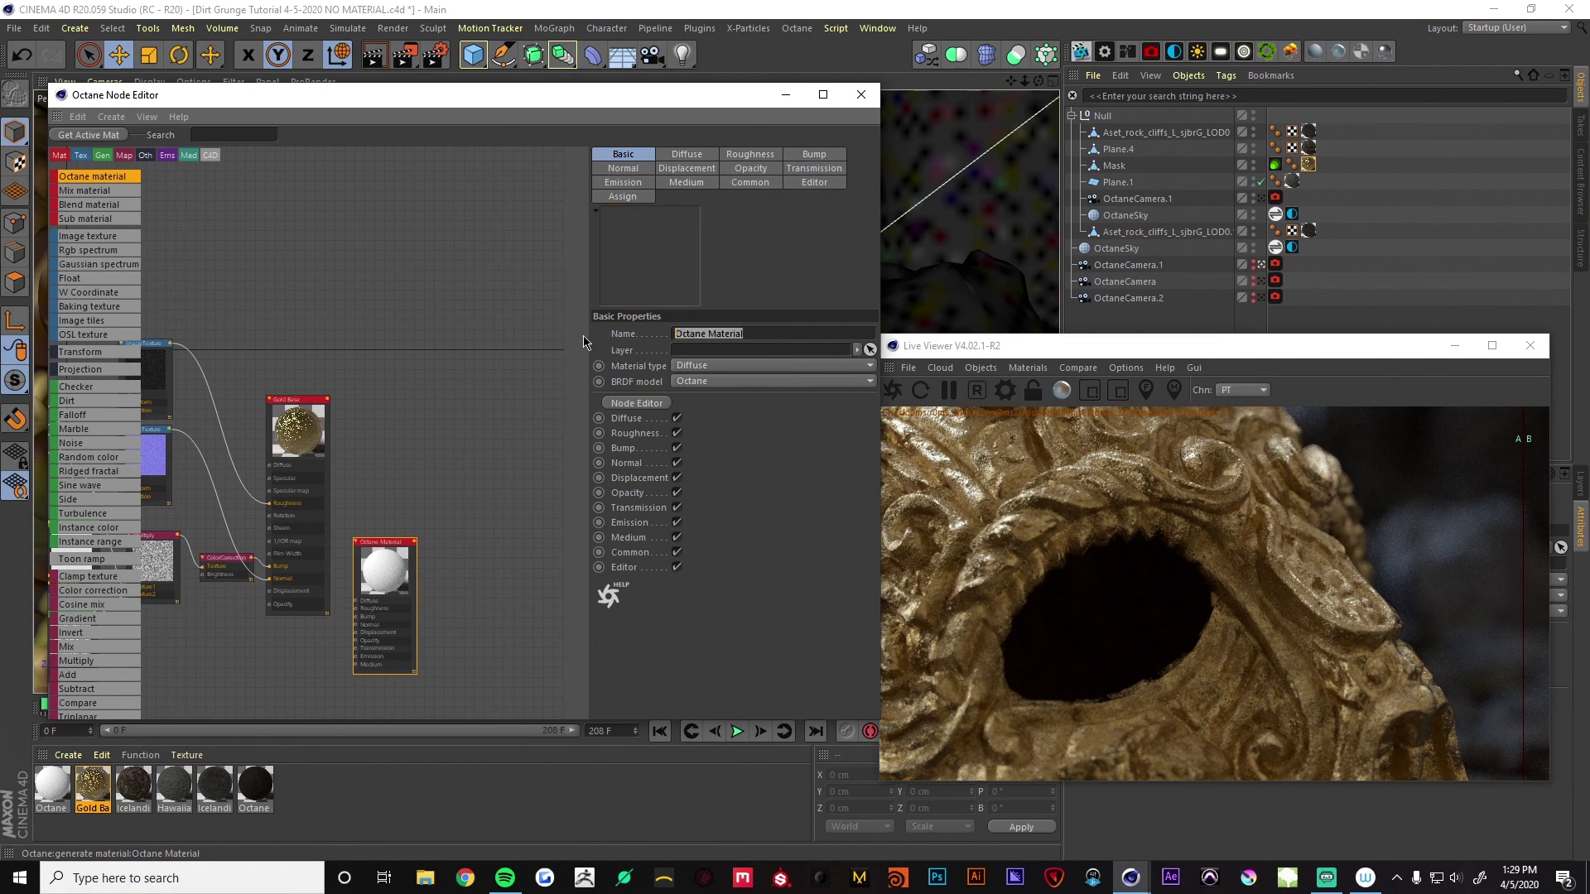
{"action": "type", "text": "D"}
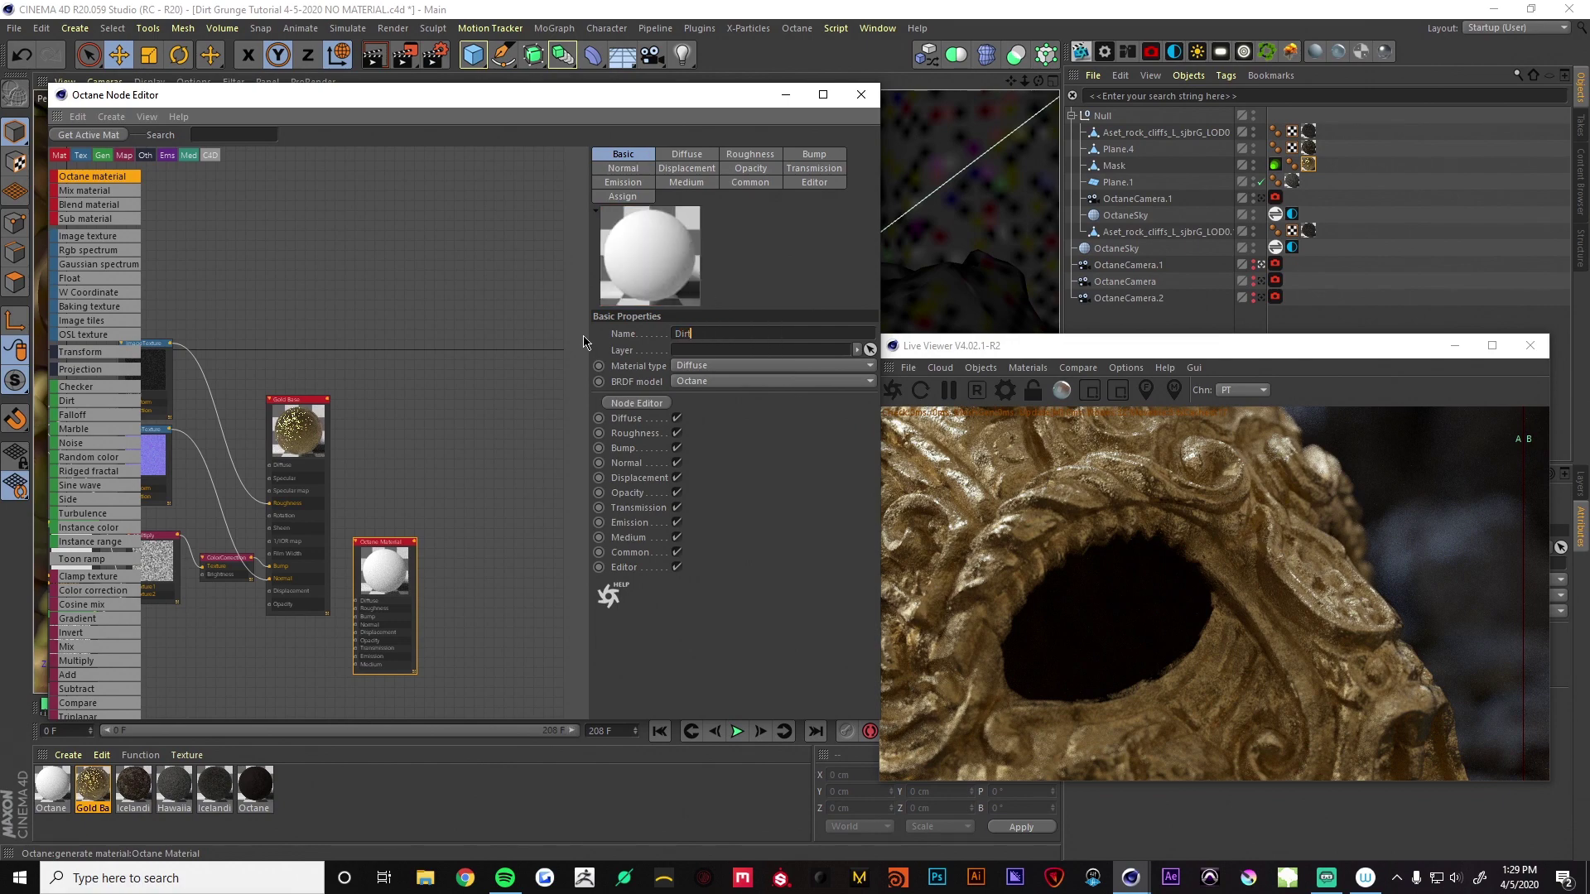
{"action": "type", "text": "irt"}
{"action": "key", "text": "Return"}
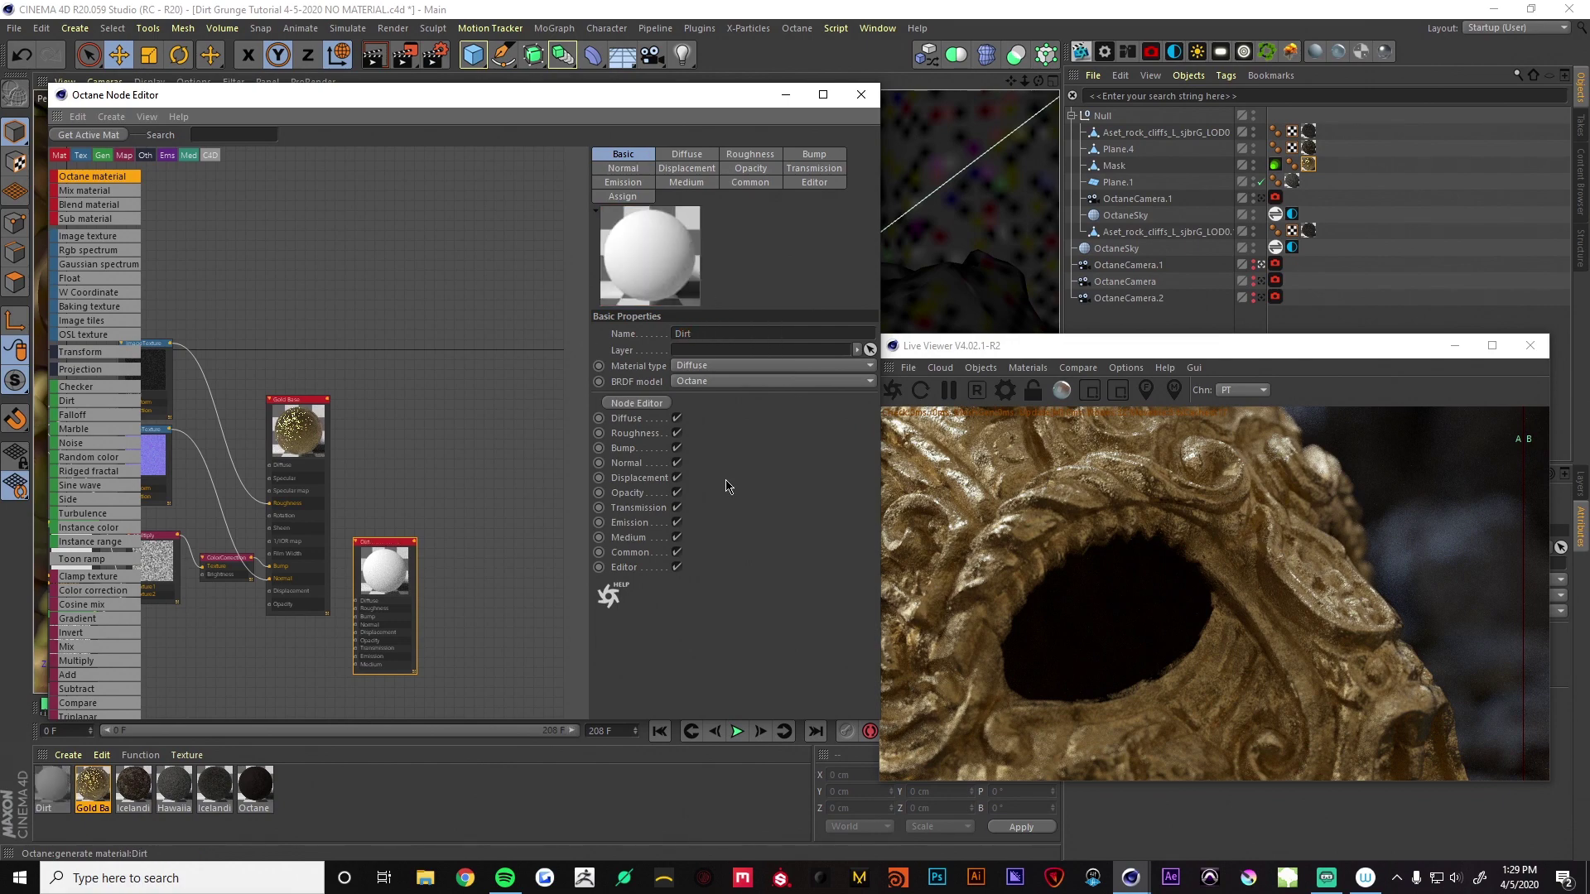
Set the Dirt material's type to Glossy and assign the material to the Mask object
{"action": "left_click", "coordinate": [695, 367]}
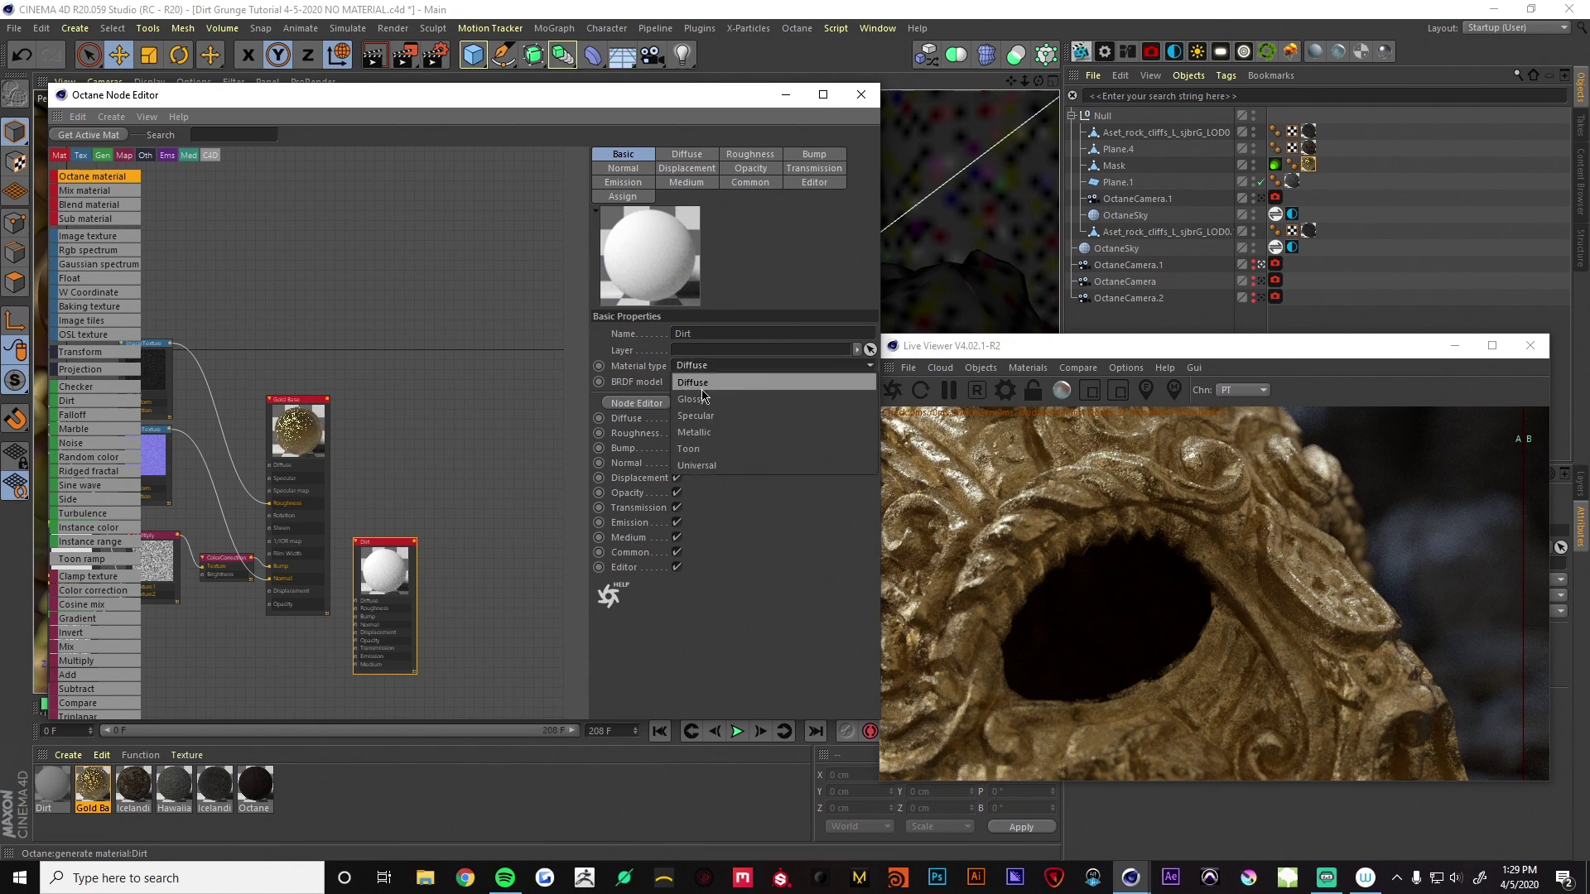
{"action": "left_click", "coordinate": [700, 386]}
{"action": "left_click_drag", "start_coordinate": [65, 785], "coordinate": [1120, 166]}
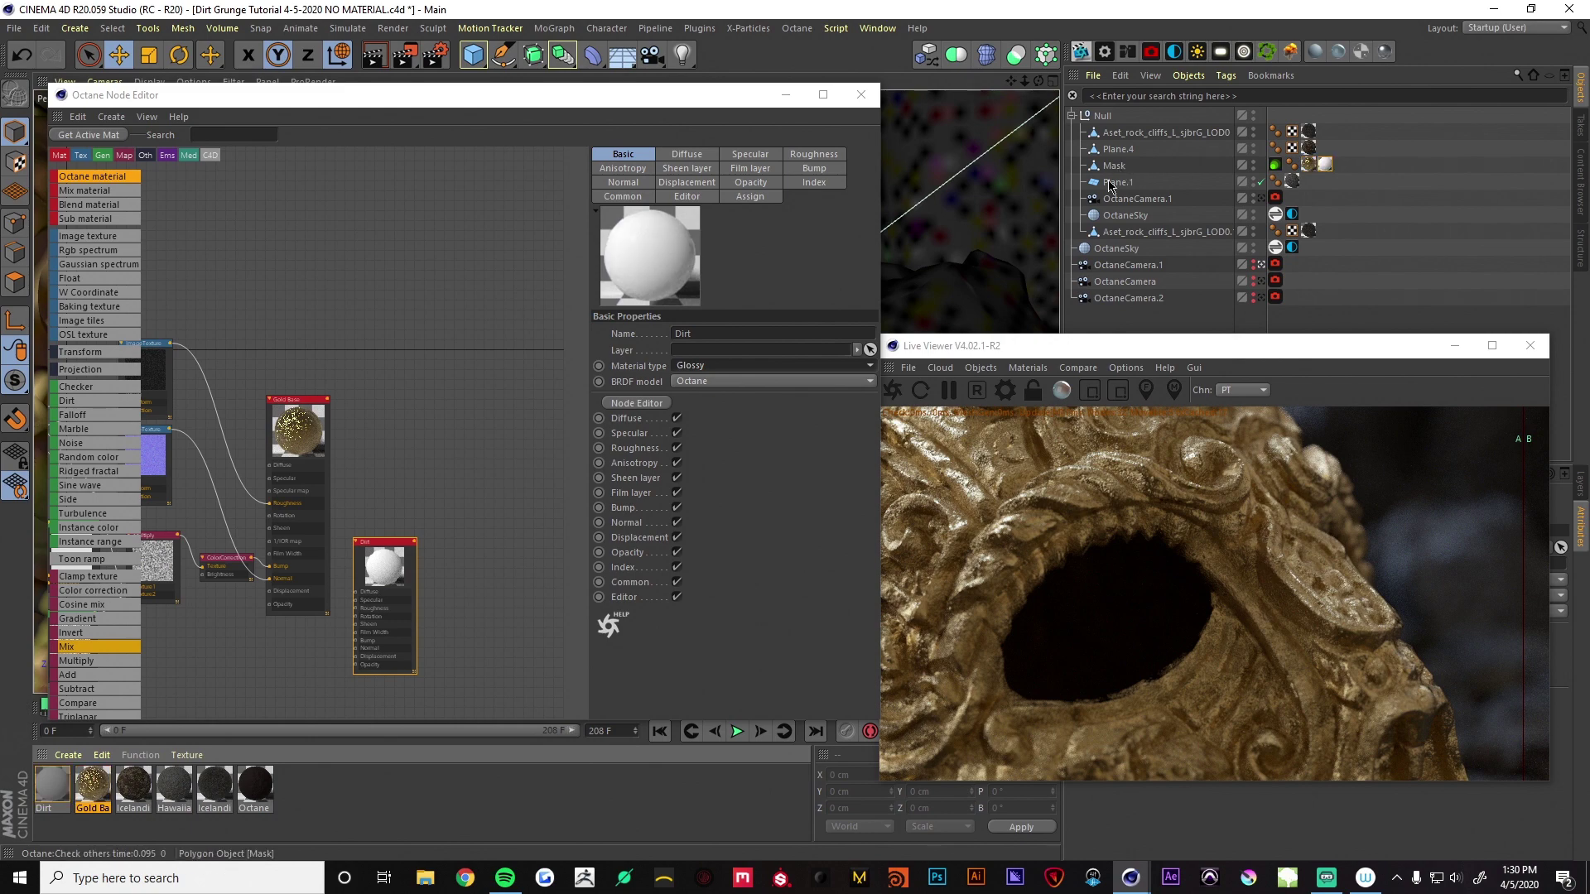
Set the Dirt material's diffuse color to a very dark brown with R 0.02, G 0.014 and B 0.0143
{"action": "left_click", "coordinate": [708, 155]}
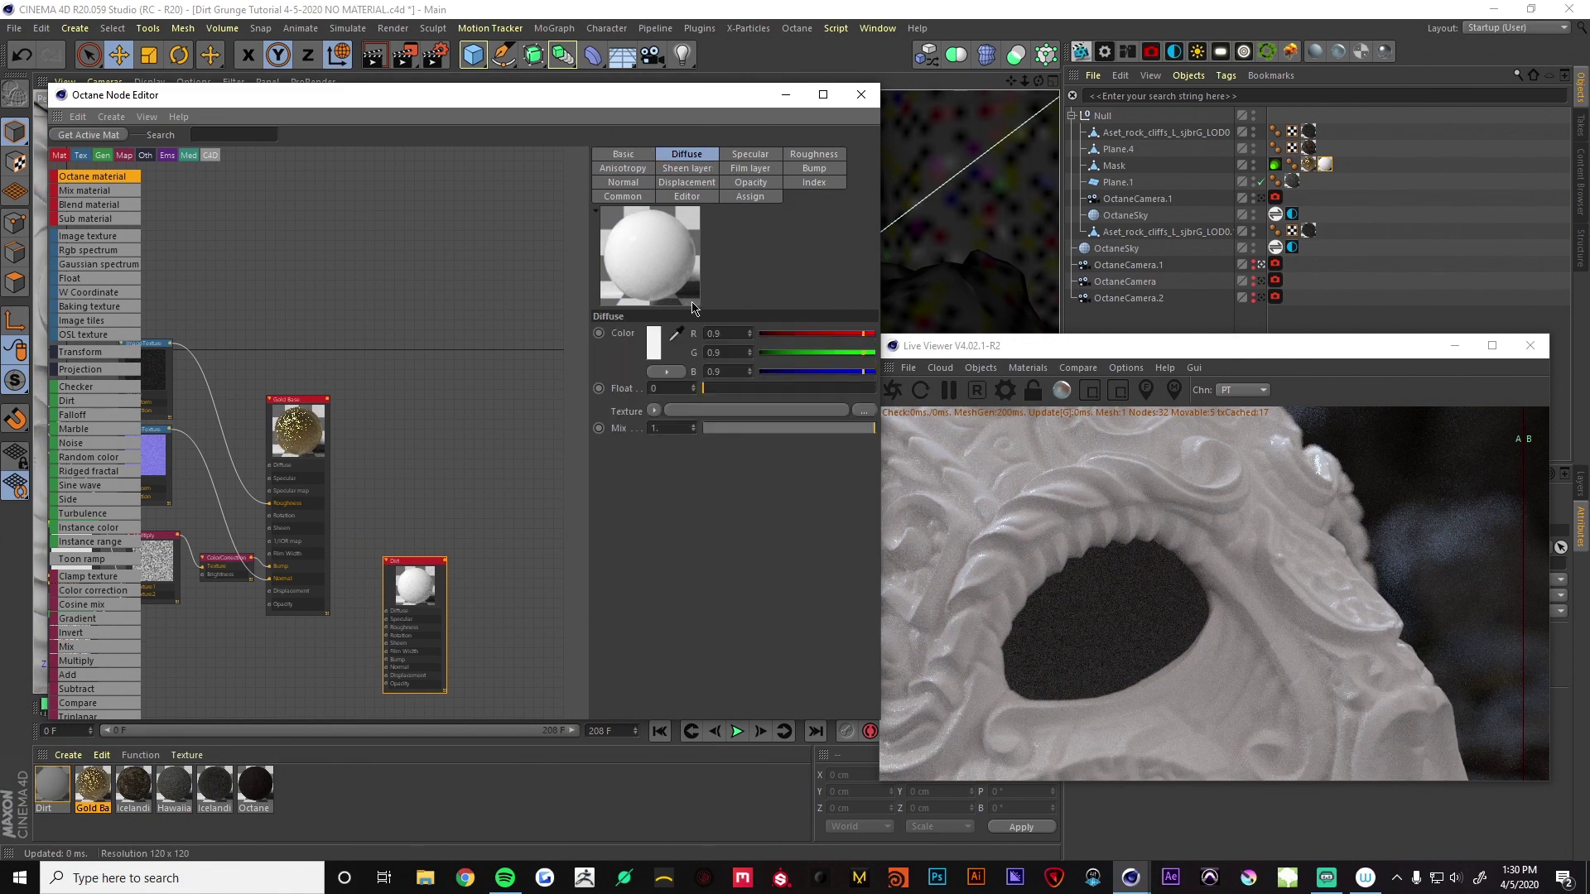
{"action": "left_click_drag", "start_coordinate": [749, 334], "coordinate": [667, 338]}
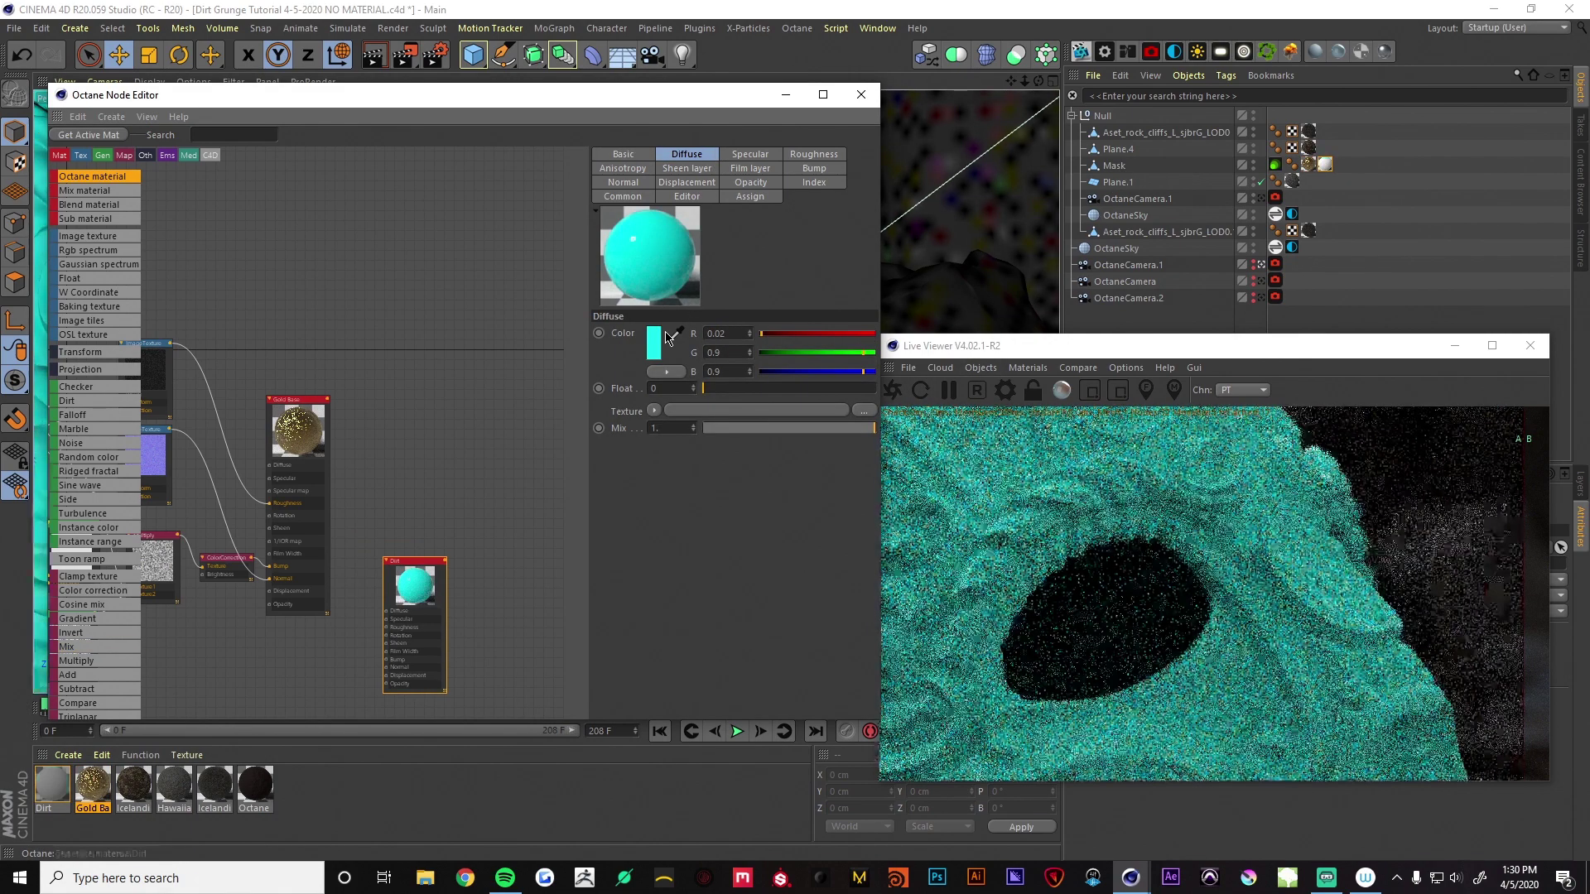
{"action": "key", "text": "Tab"}
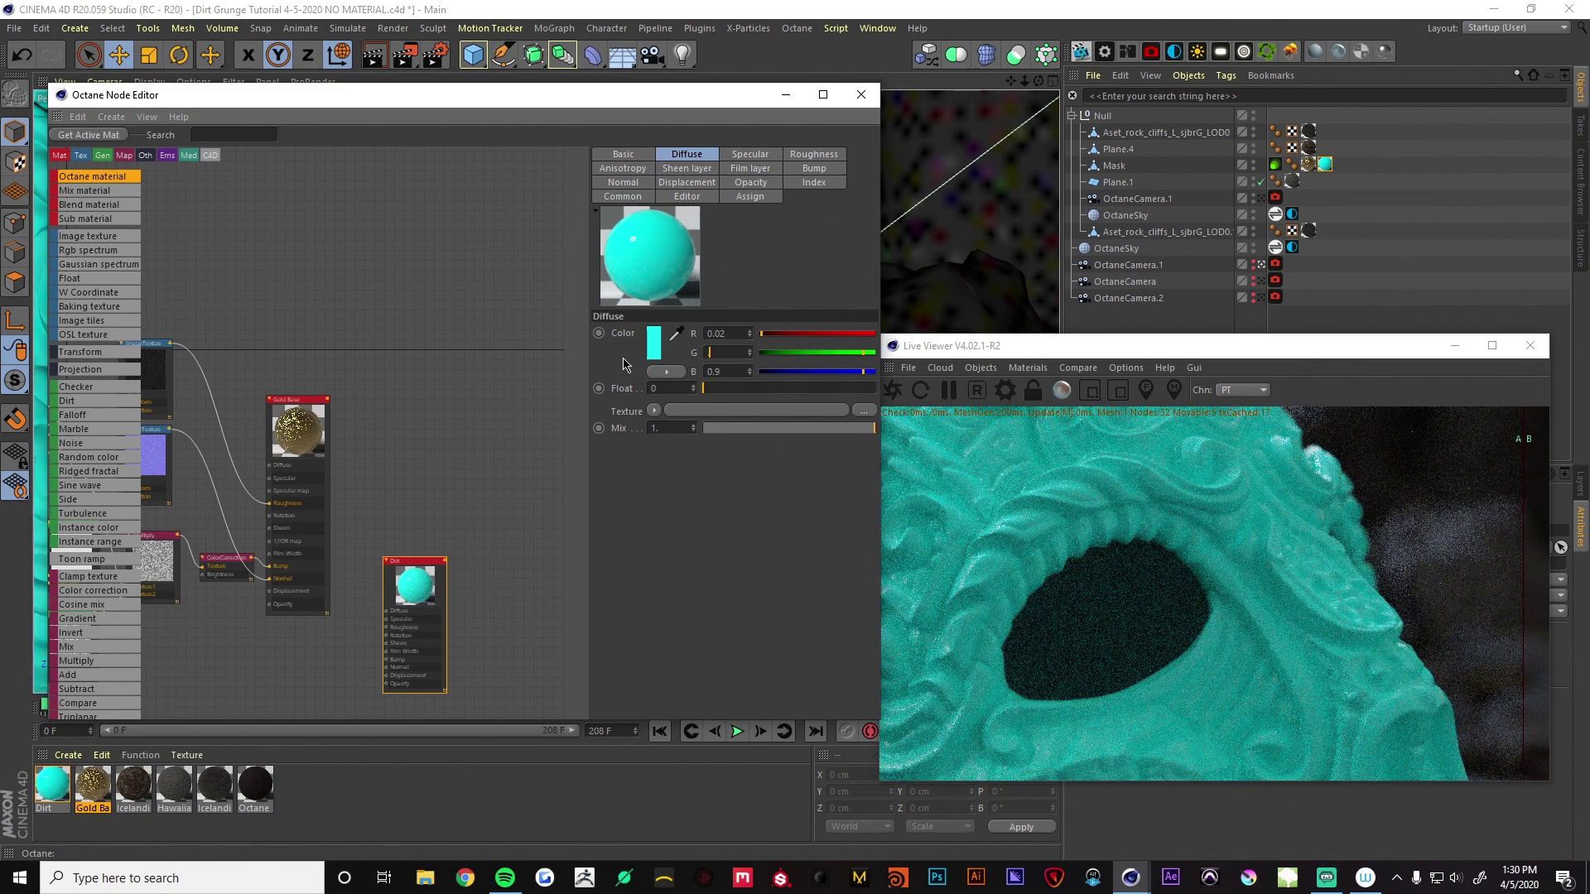
{"action": "type", "text": ".014"}
{"action": "key", "text": "Return"}
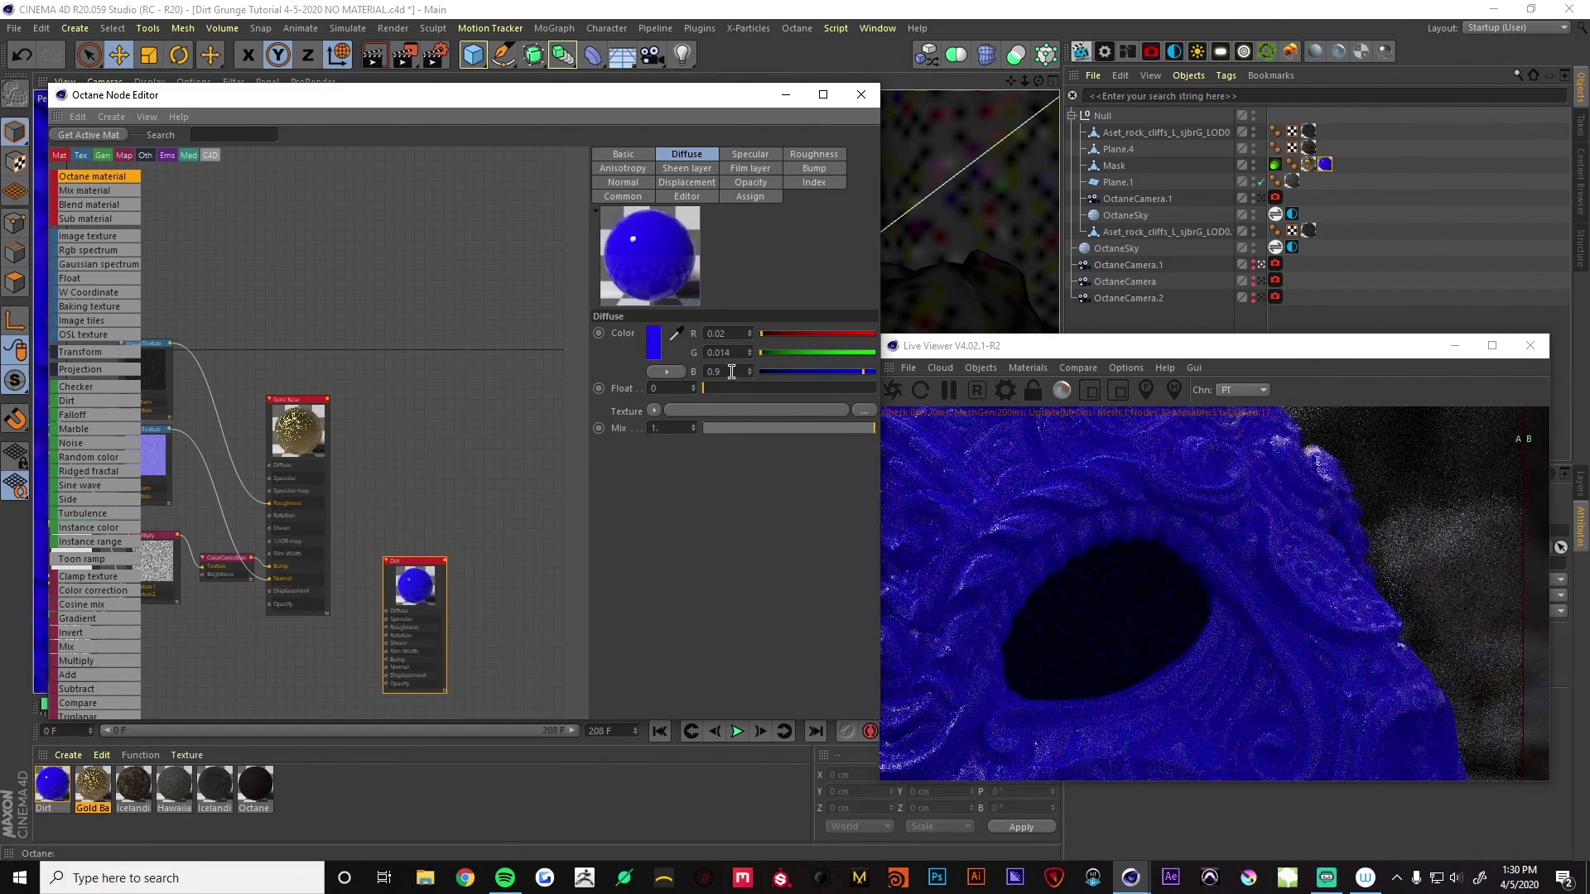
{"action": "key", "text": "Tab"}
{"action": "type", "text": ".014"}
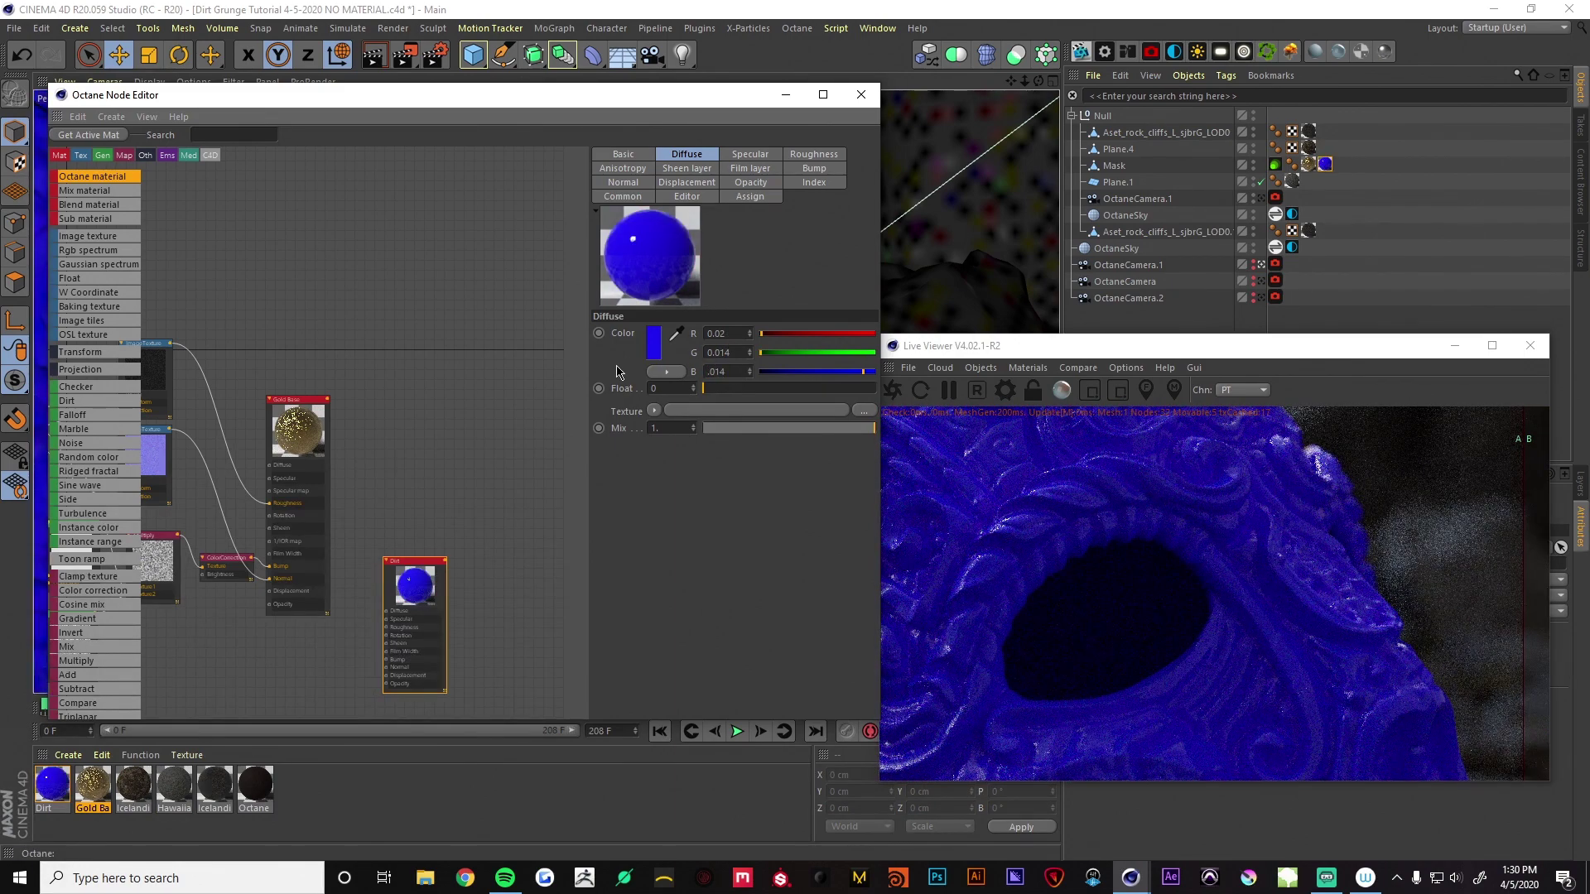
{"action": "type", "text": "3"}
{"action": "key", "text": "Return"}
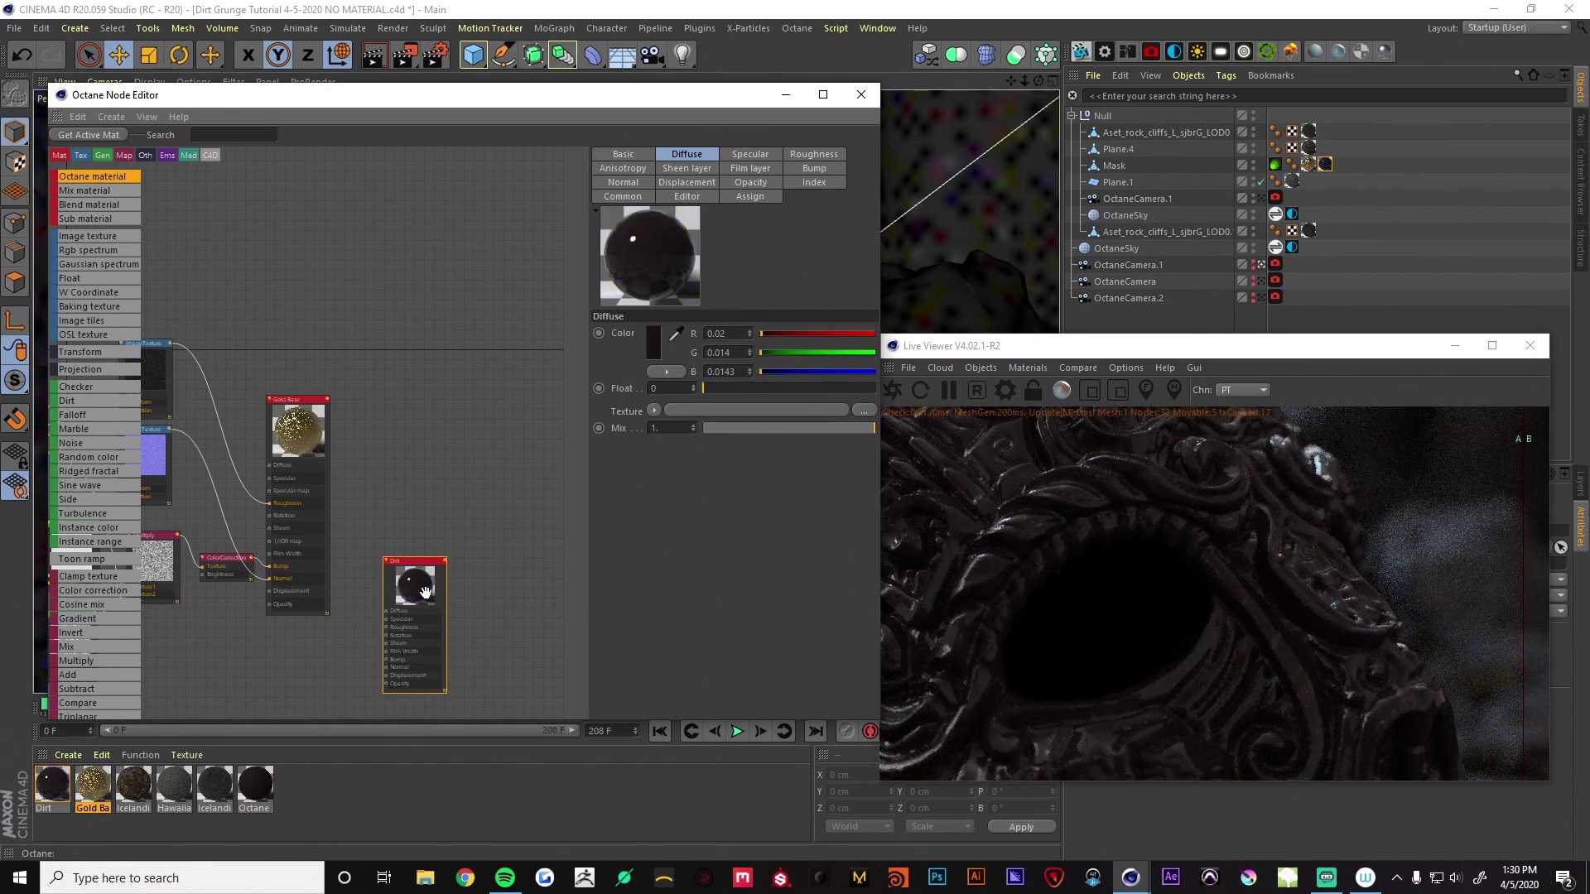
Connect a new Noise node to the Dirt material's Bump input and add a UVW Transform node to that Noise
{"action": "left_click_drag", "start_coordinate": [427, 592], "coordinate": [429, 561]}
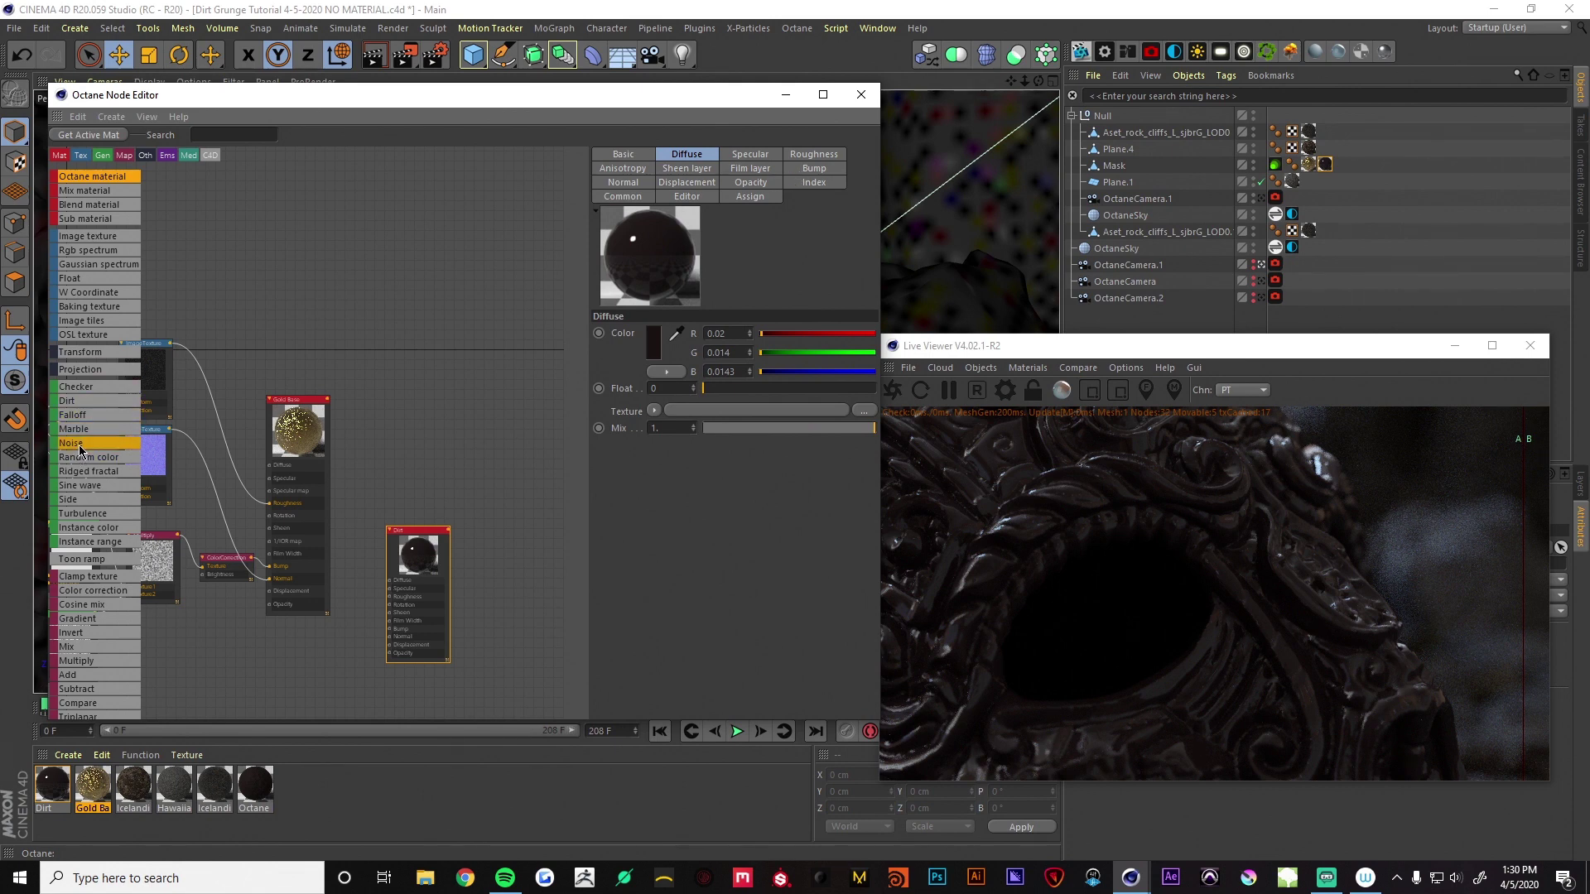
{"action": "left_click_drag", "start_coordinate": [78, 445], "coordinate": [395, 636]}
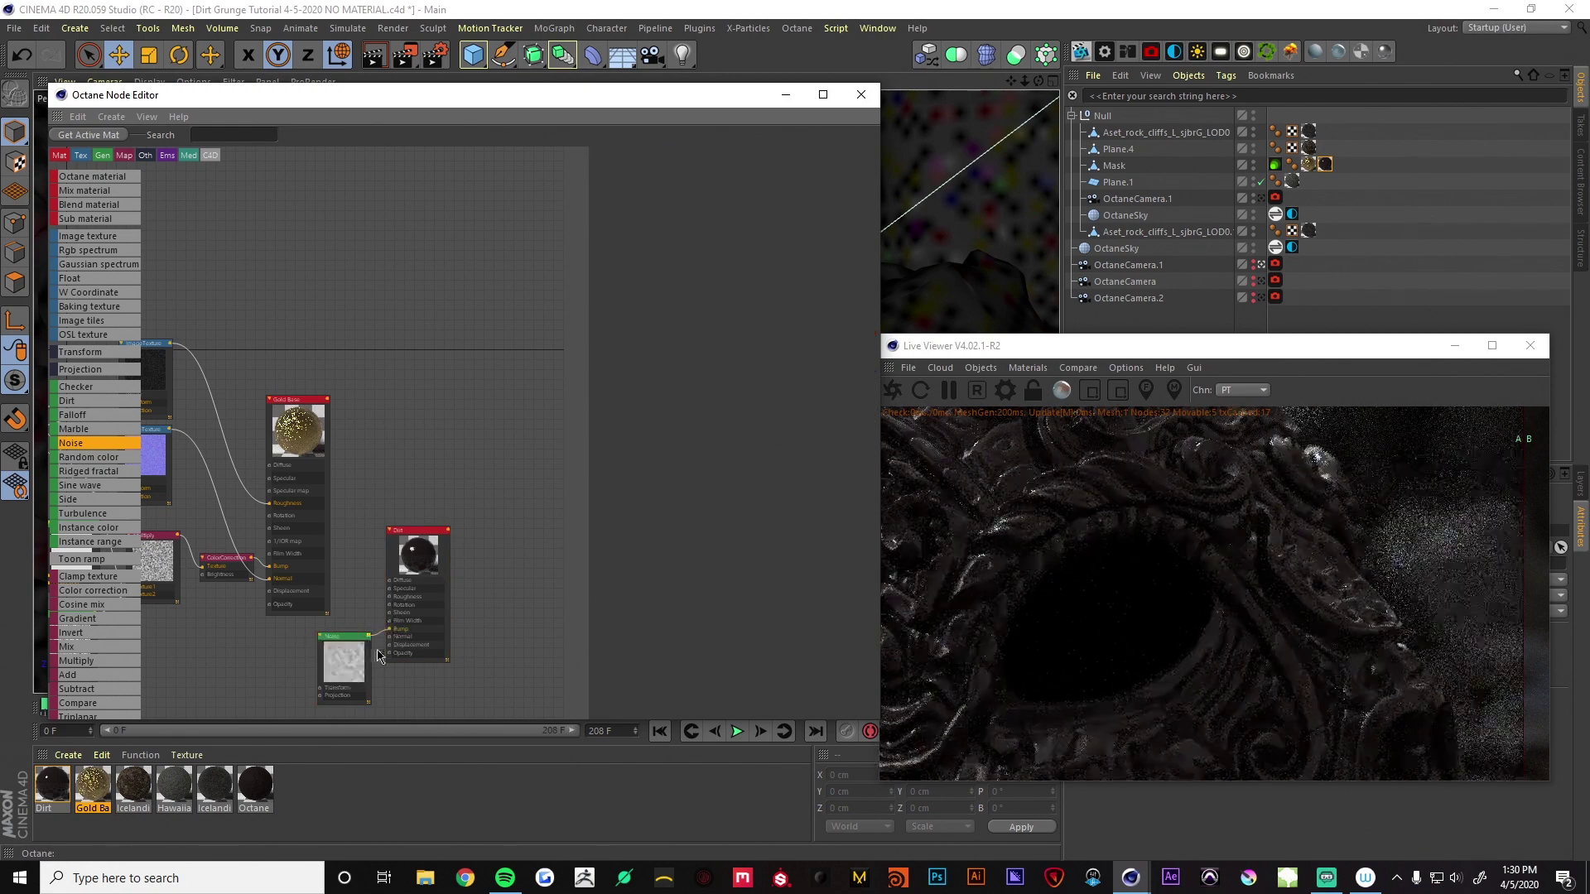
{"action": "left_click", "coordinate": [337, 658]}
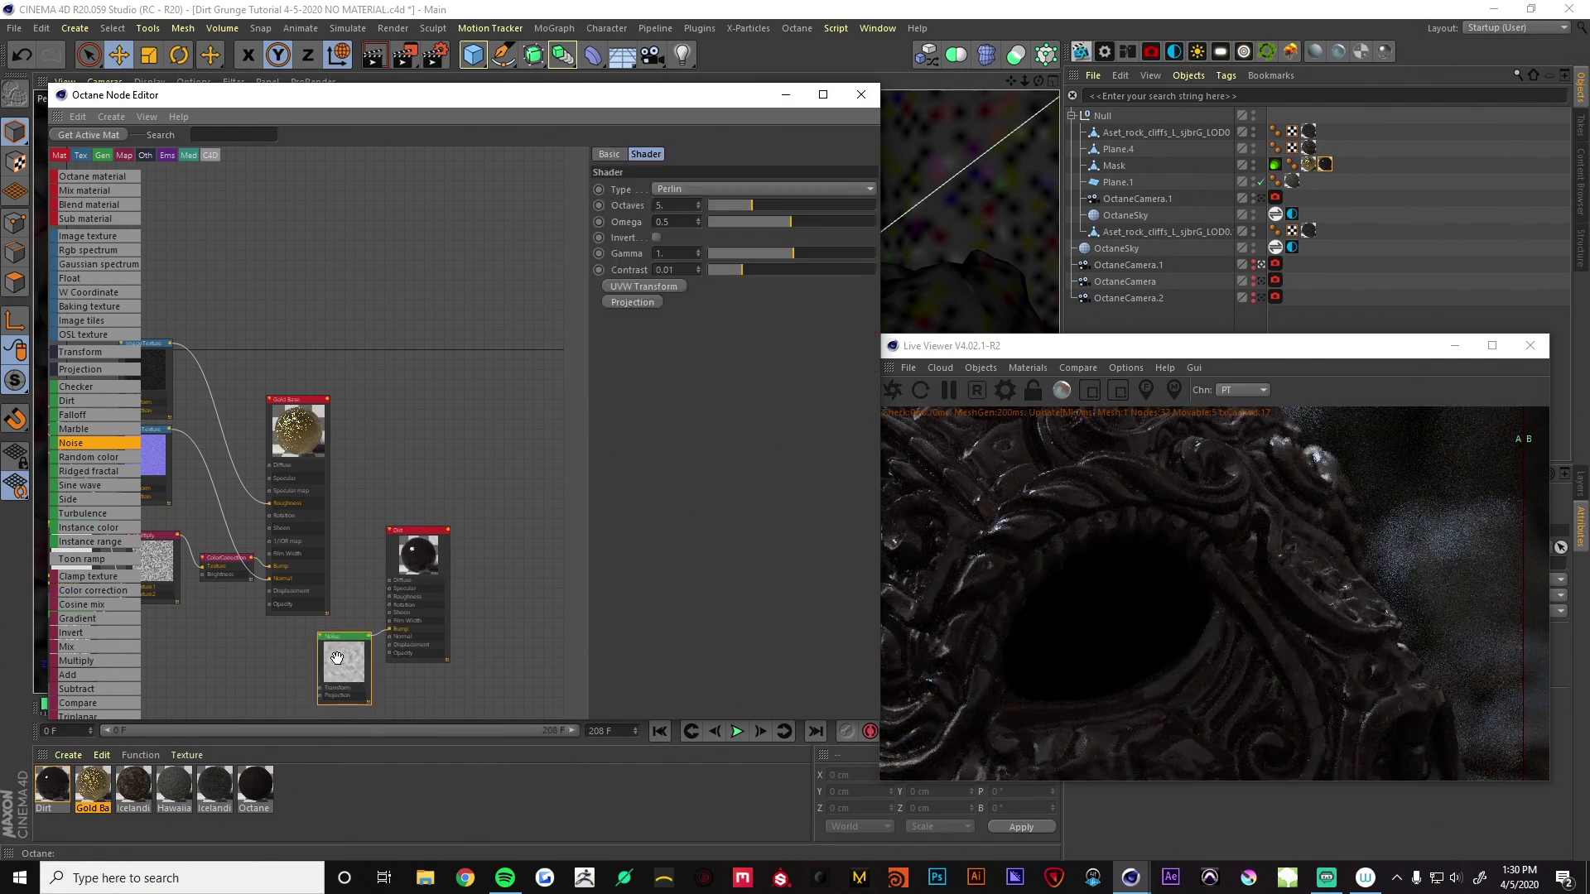
{"action": "left_click", "coordinate": [664, 289]}
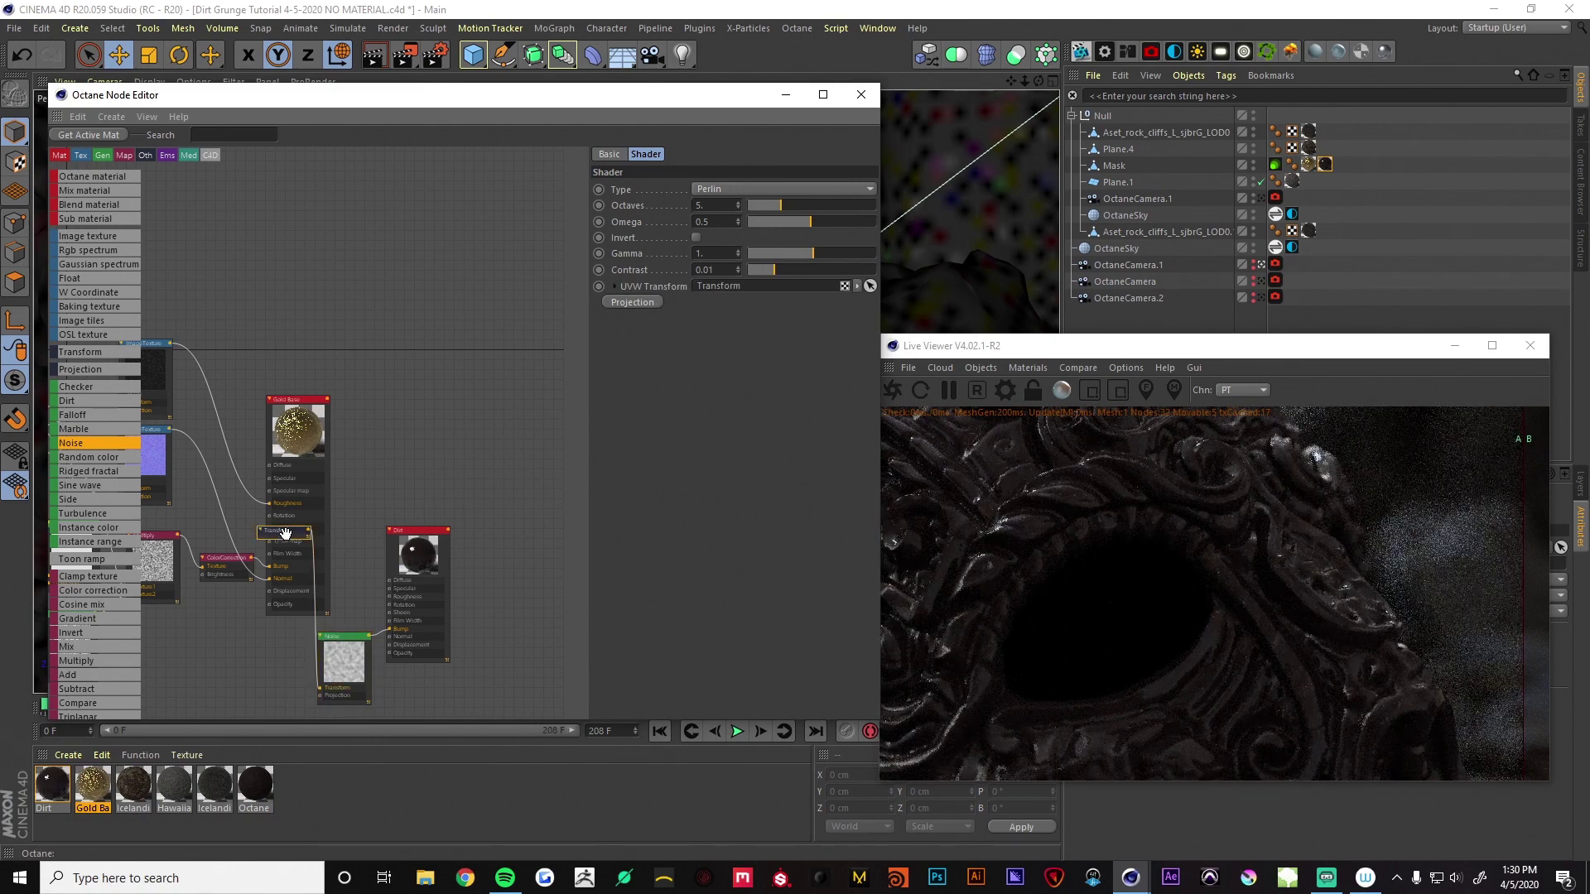
{"action": "left_click_drag", "start_coordinate": [282, 538], "coordinate": [258, 673]}
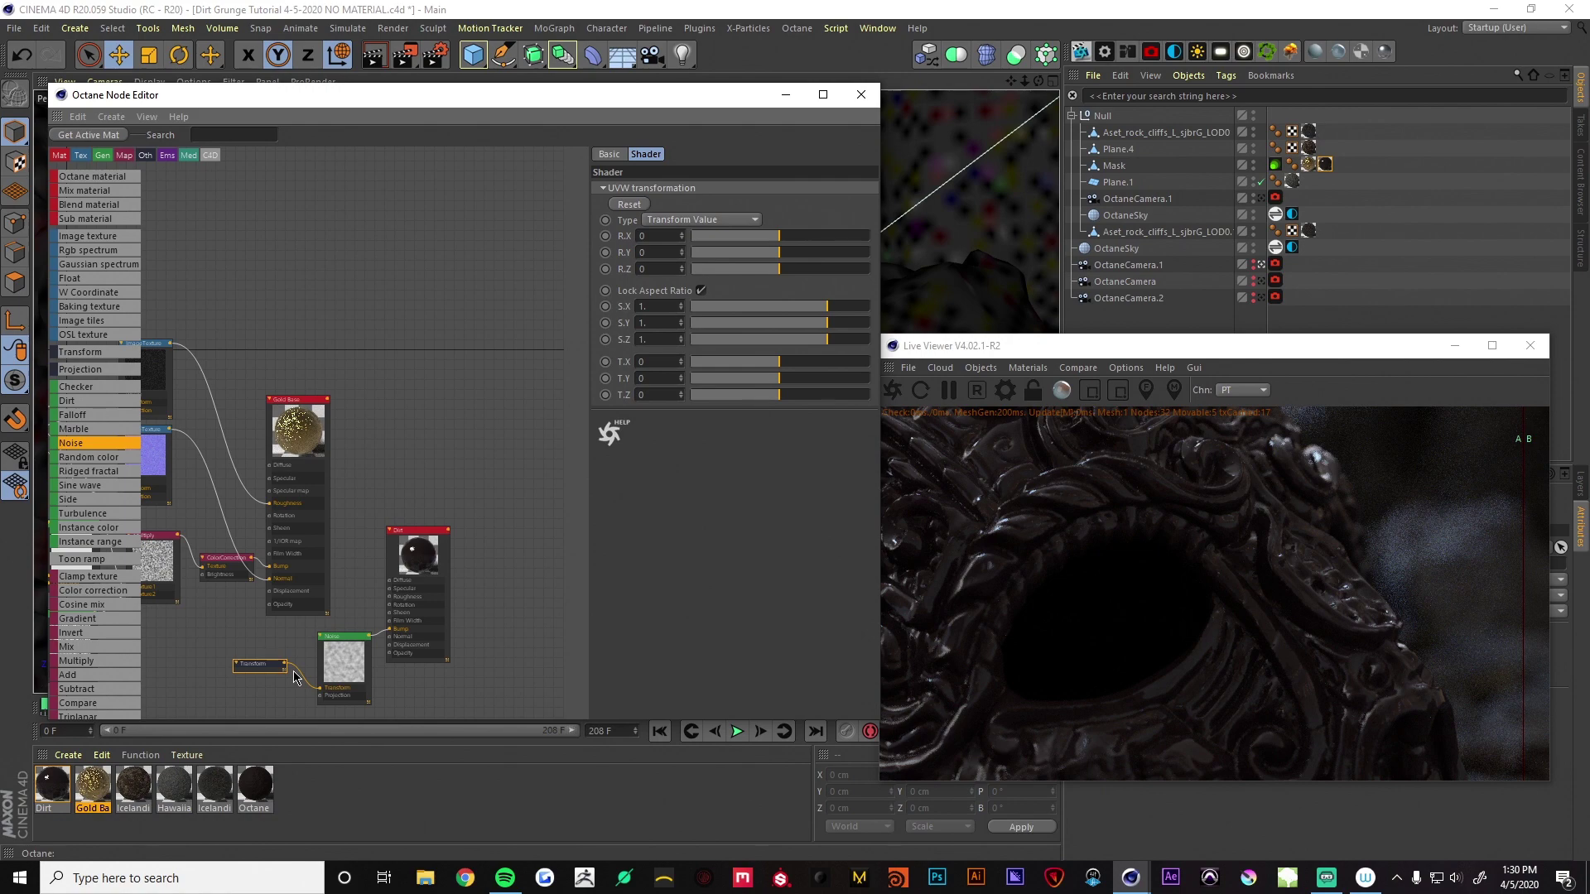
Scale the Dirt noise's Transform uniformly to about 0.75 with the aspect ratio locked
{"action": "left_click", "coordinate": [671, 340]}
{"action": "key", "text": "Return"}
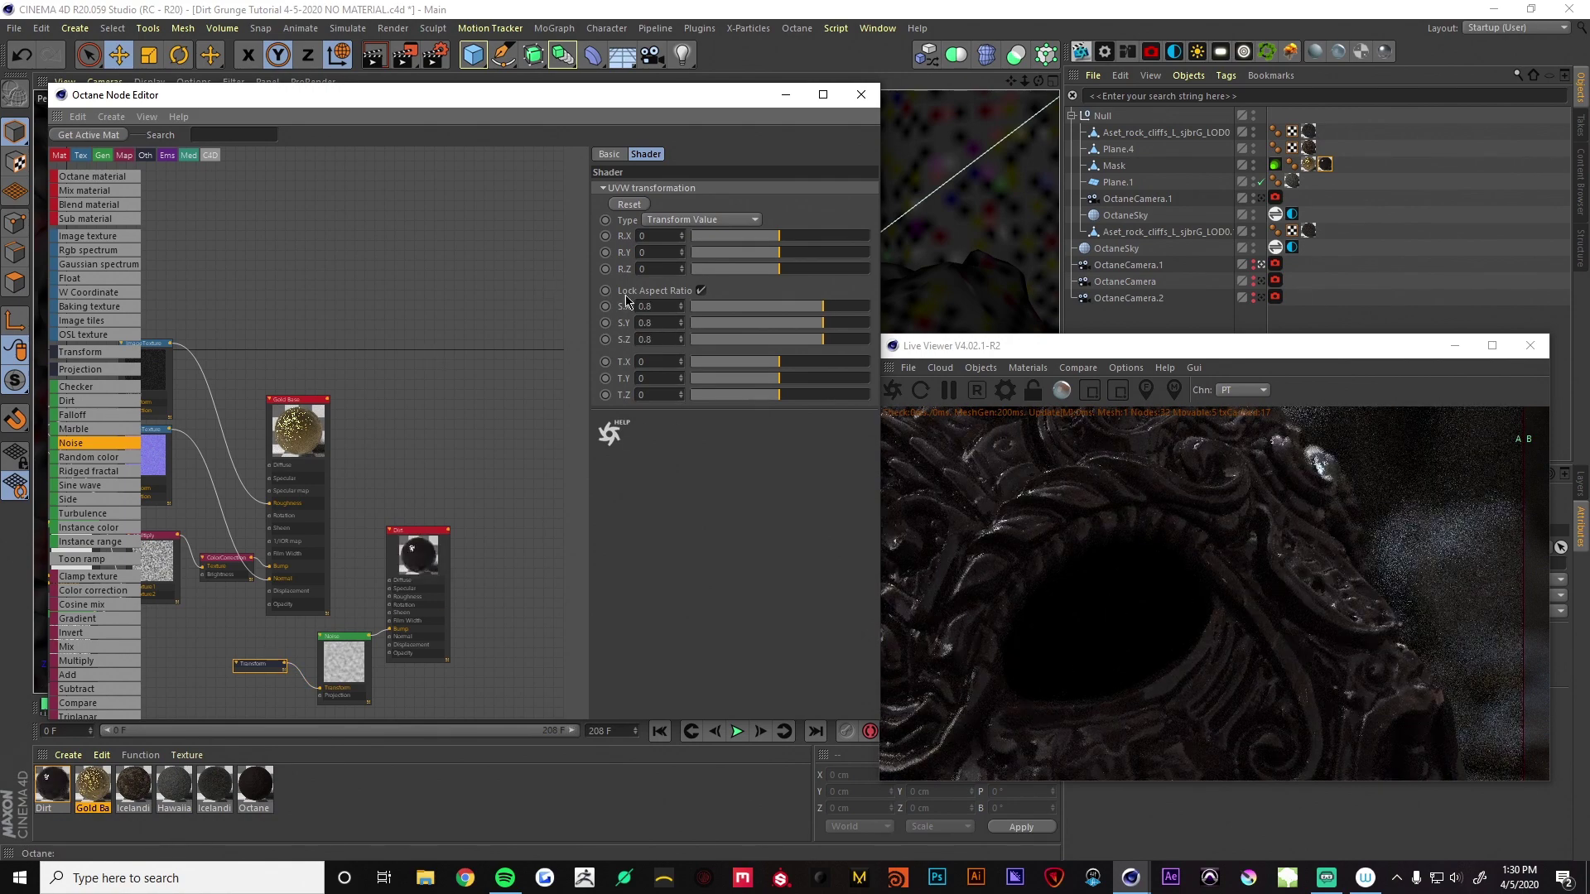
{"action": "left_click_drag", "start_coordinate": [811, 325], "coordinate": [826, 327]}
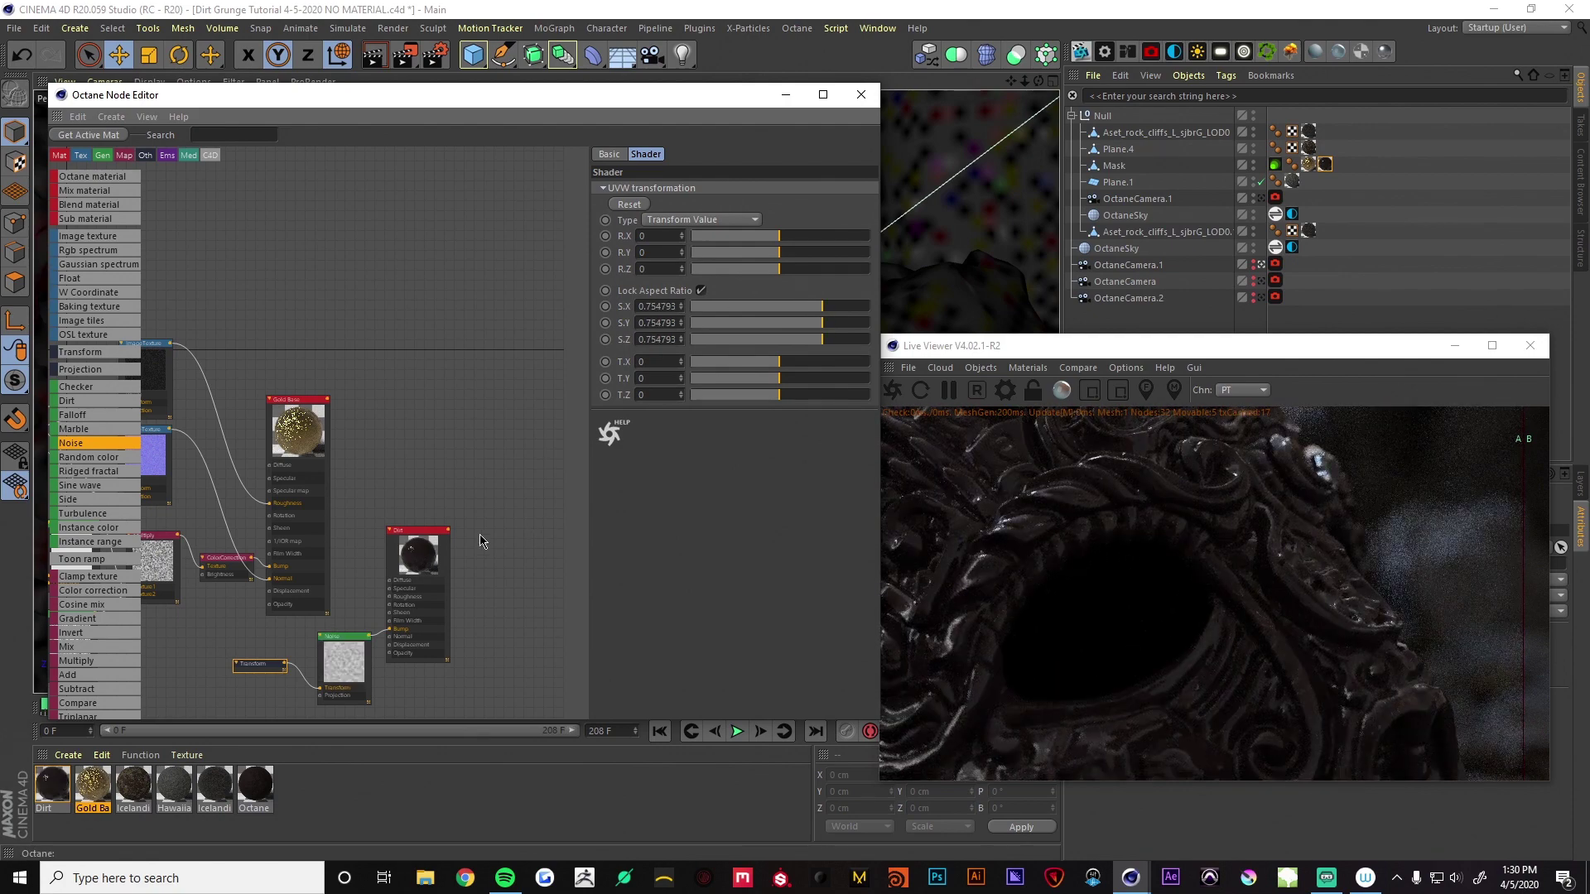
Set the Dirt Noise node's octaves to 9 and its contrast to about 6.04
{"action": "left_click", "coordinate": [350, 635]}
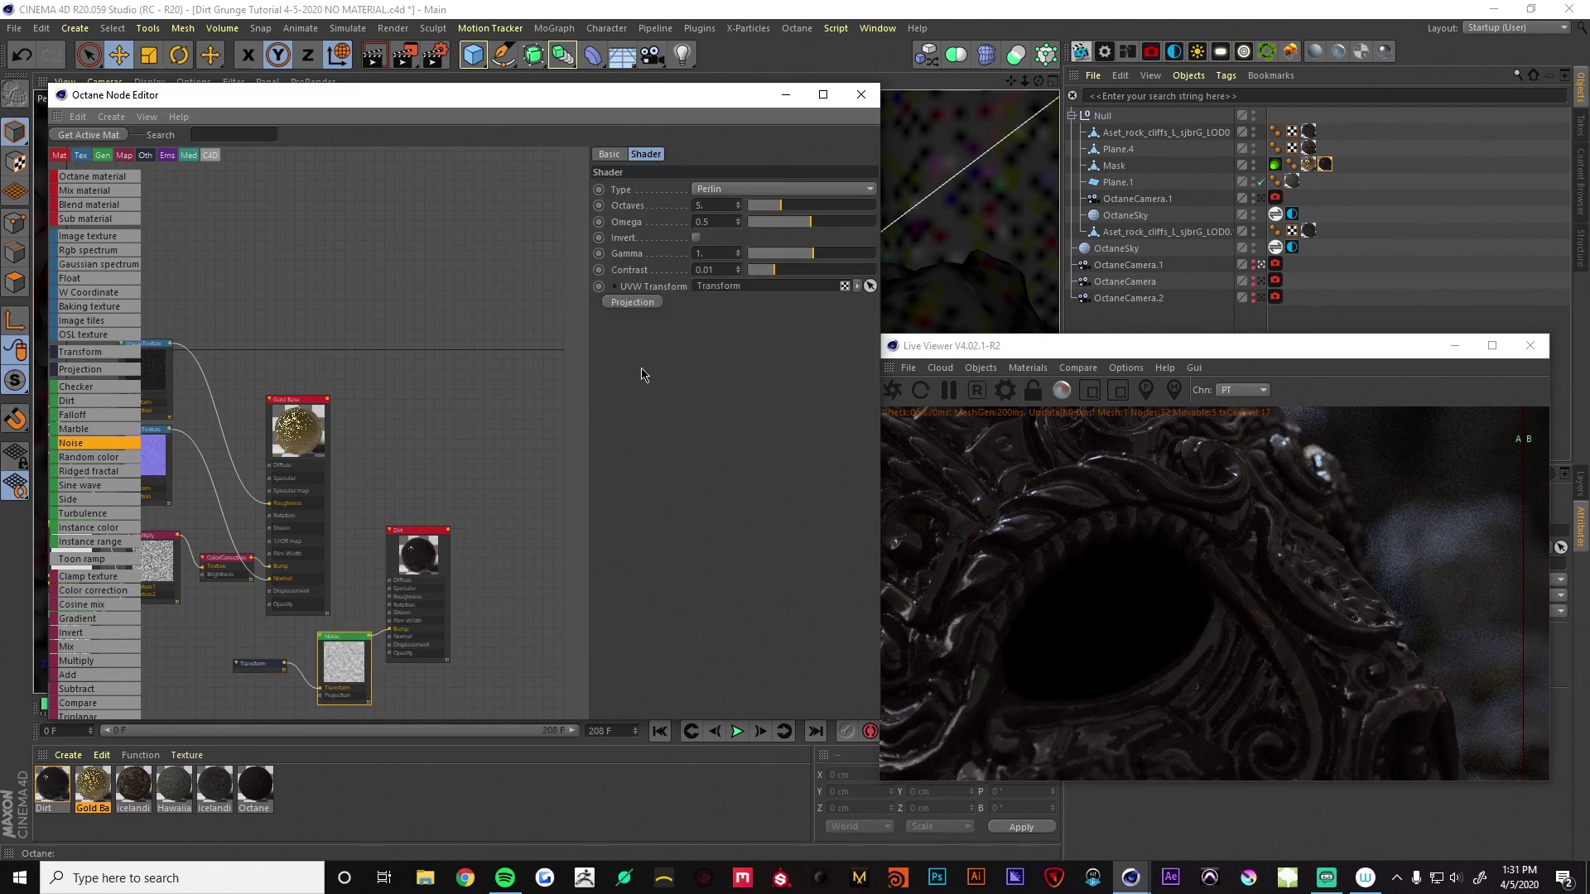
{"action": "left_click_drag", "start_coordinate": [787, 206], "coordinate": [793, 206]}
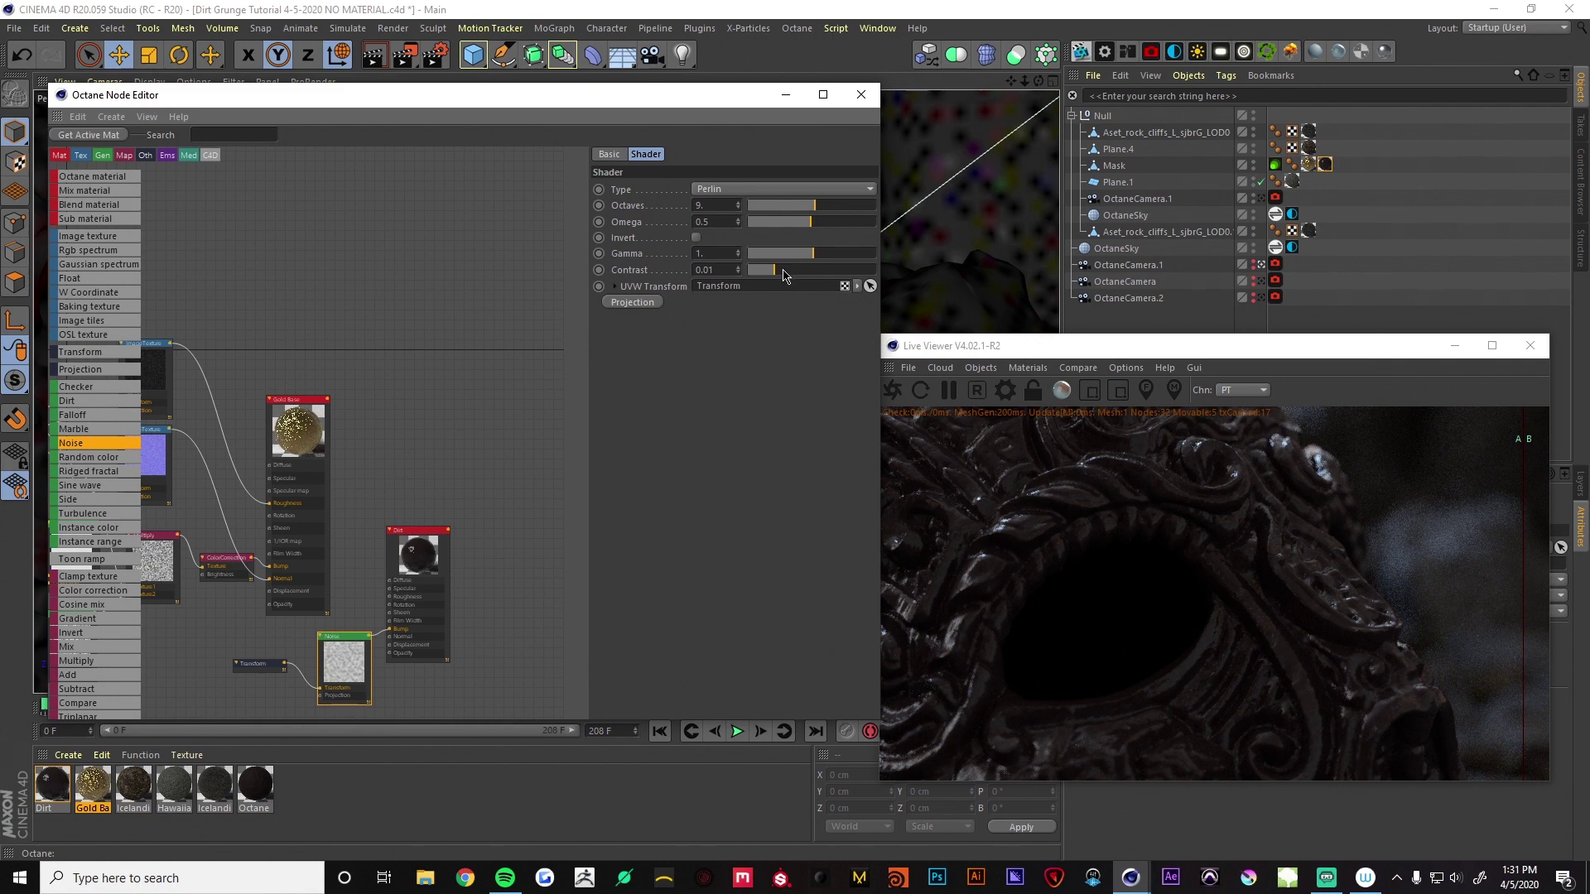
{"action": "left_click_drag", "start_coordinate": [785, 276], "coordinate": [848, 263]}
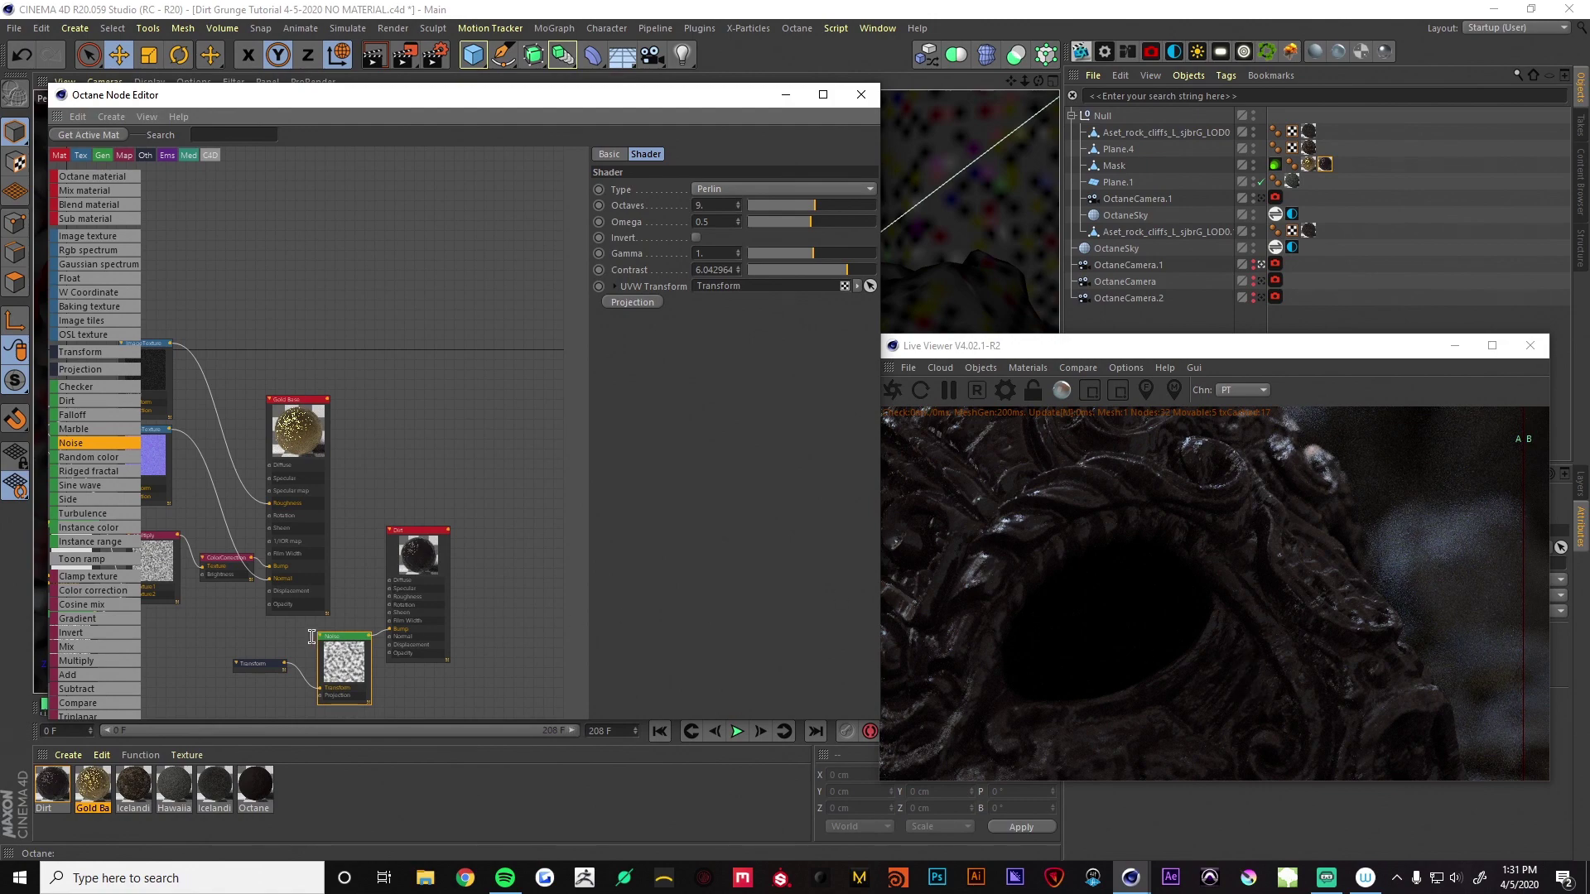
Connect the shared Texture Projection node to the Dirt Noise's Projection input and set that Noise's contrast to about 7.68
{"action": "middle_click_drag", "start_coordinate": [315, 633], "coordinate": [518, 559]}
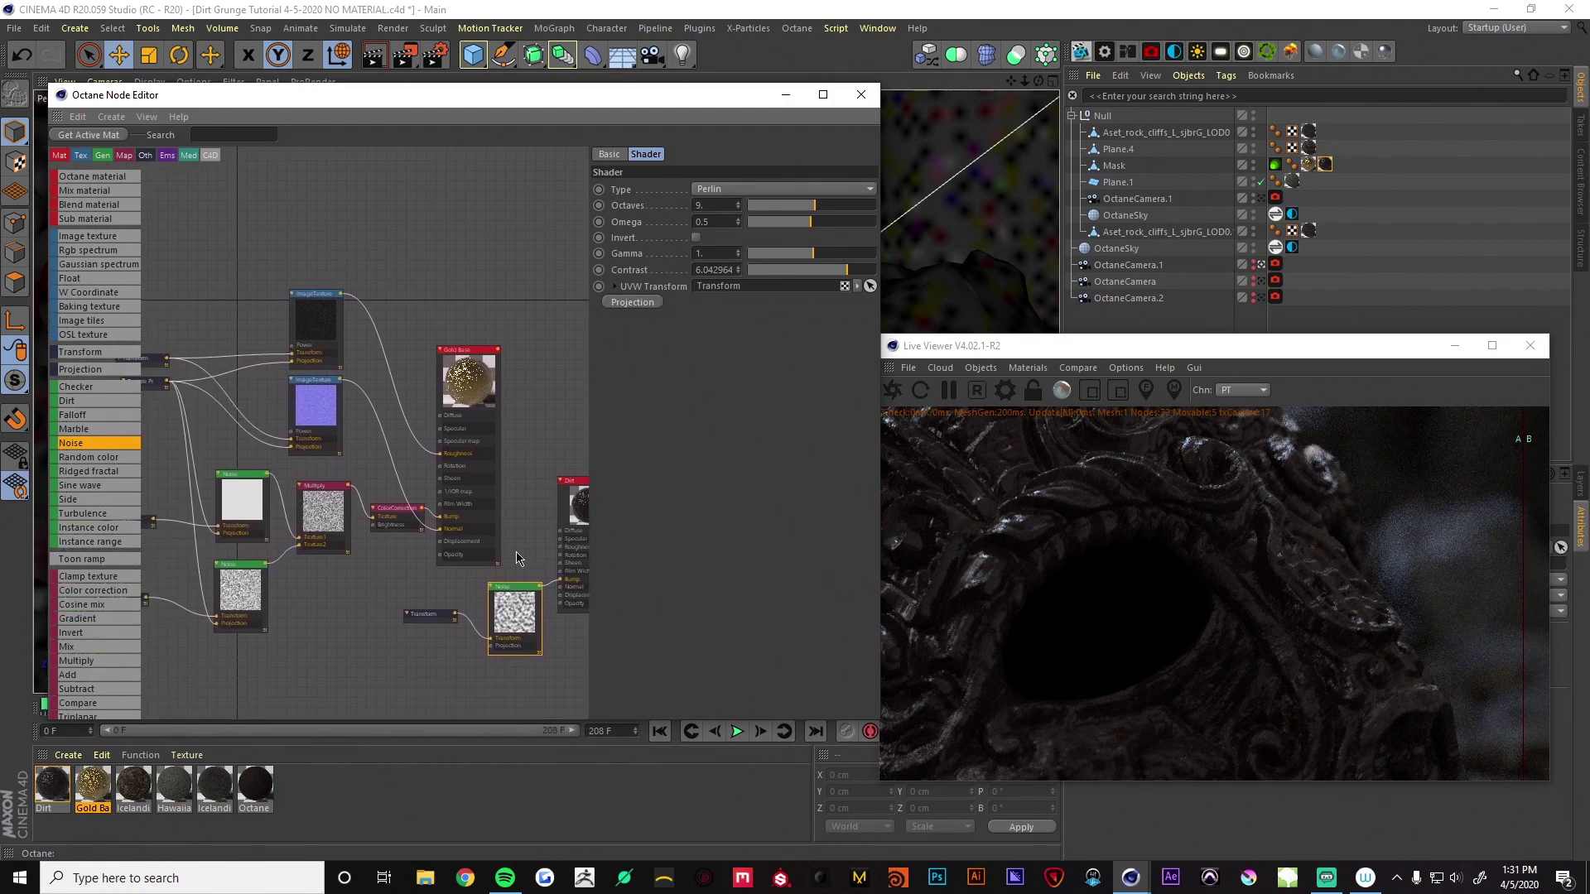
{"action": "left_click_drag", "start_coordinate": [166, 381], "coordinate": [511, 658]}
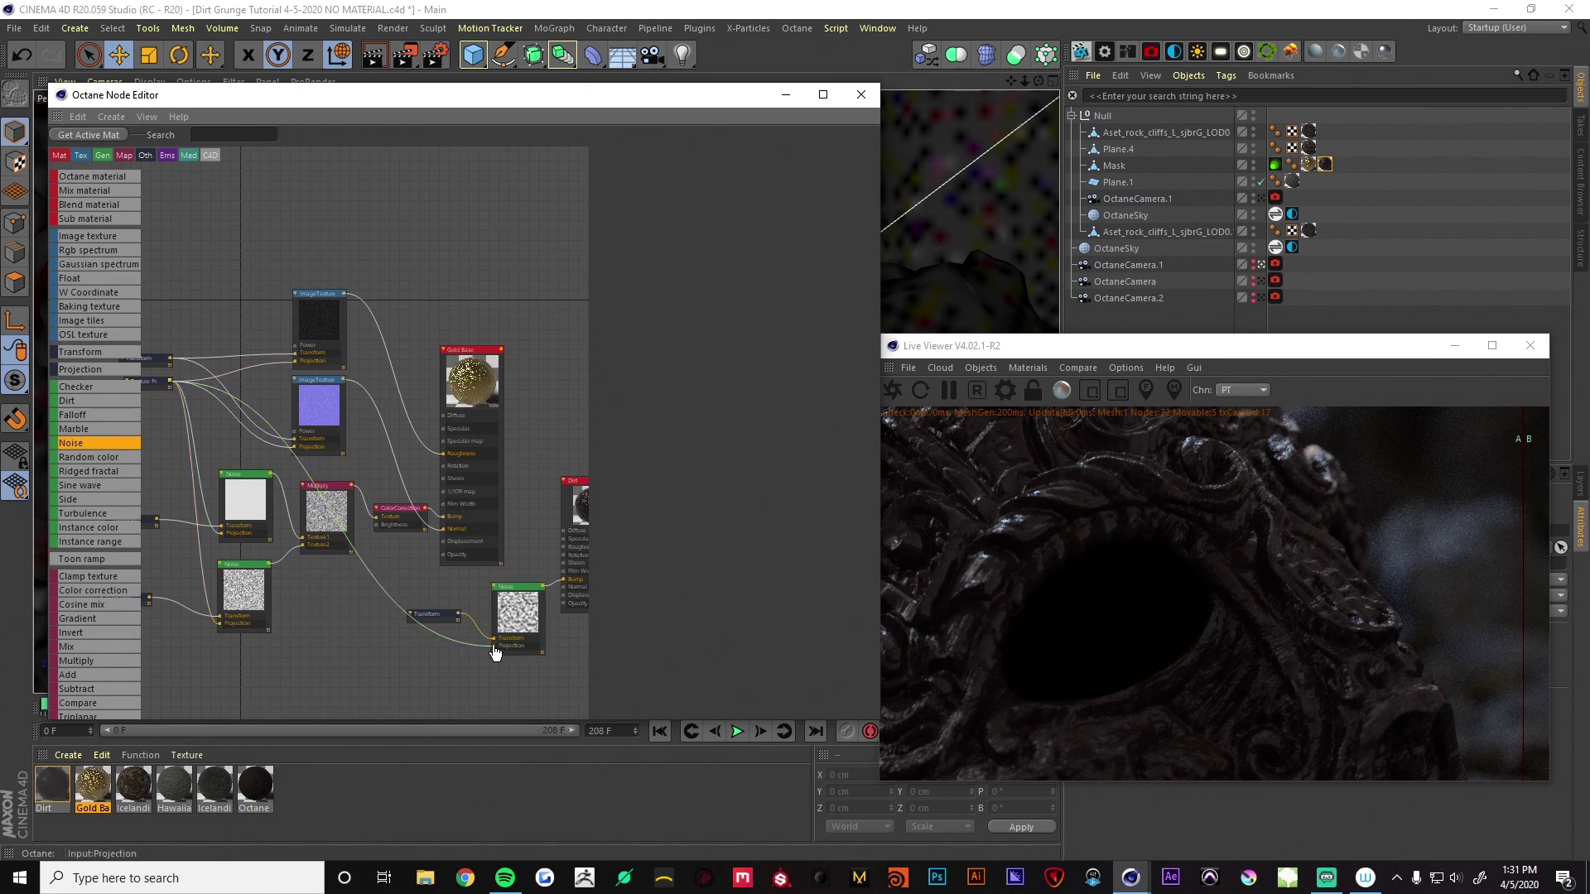
{"action": "left_click_drag", "start_coordinate": [859, 270], "coordinate": [860, 272]}
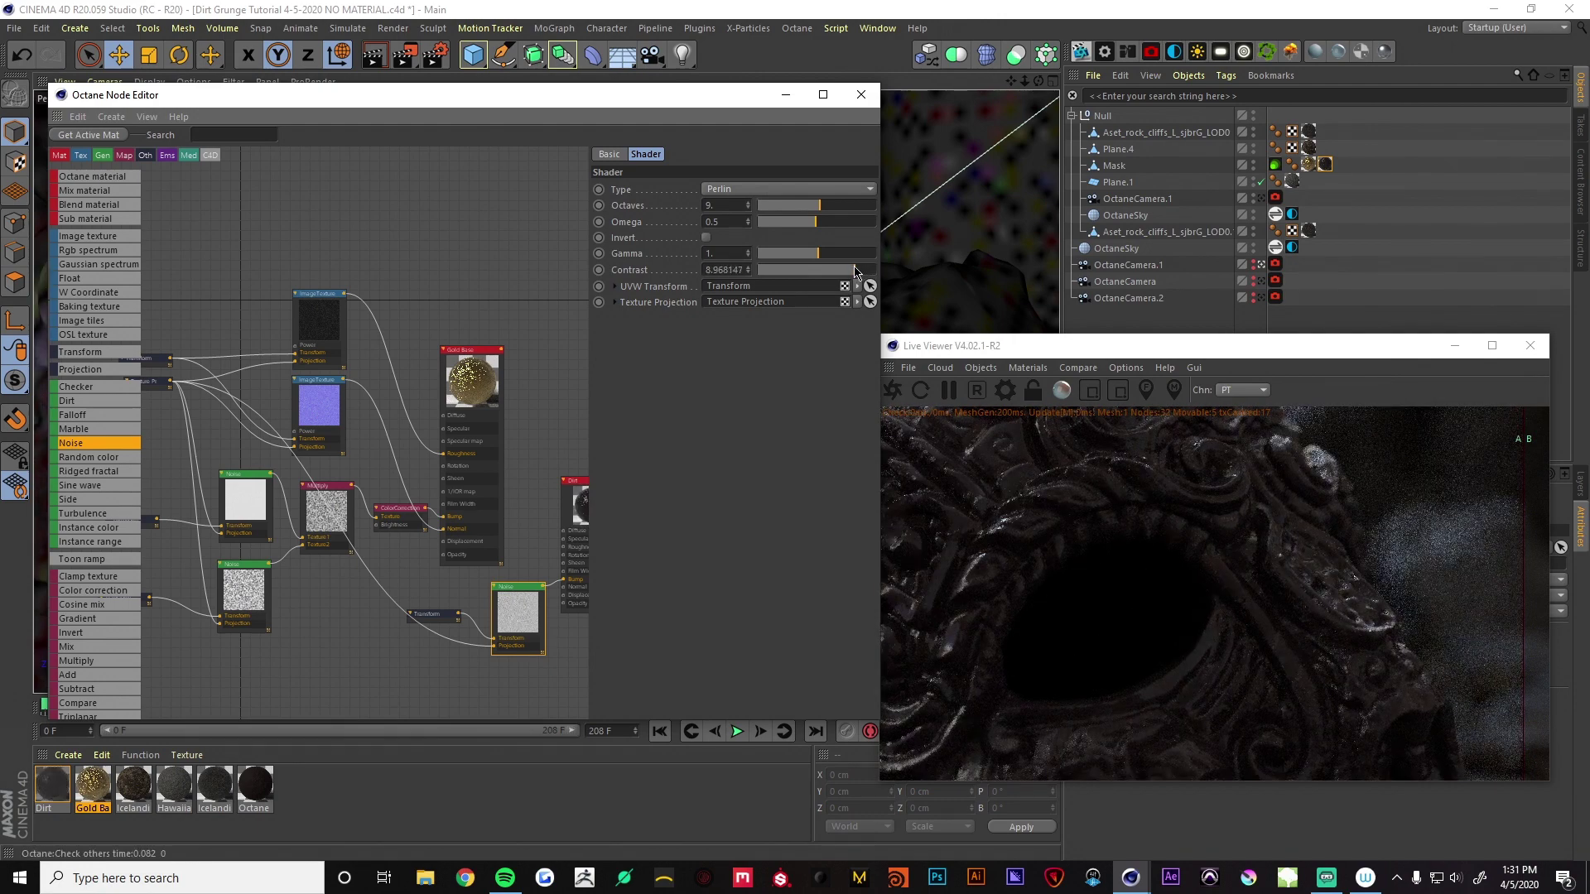
{"action": "left_click_drag", "start_coordinate": [861, 271], "coordinate": [854, 272]}
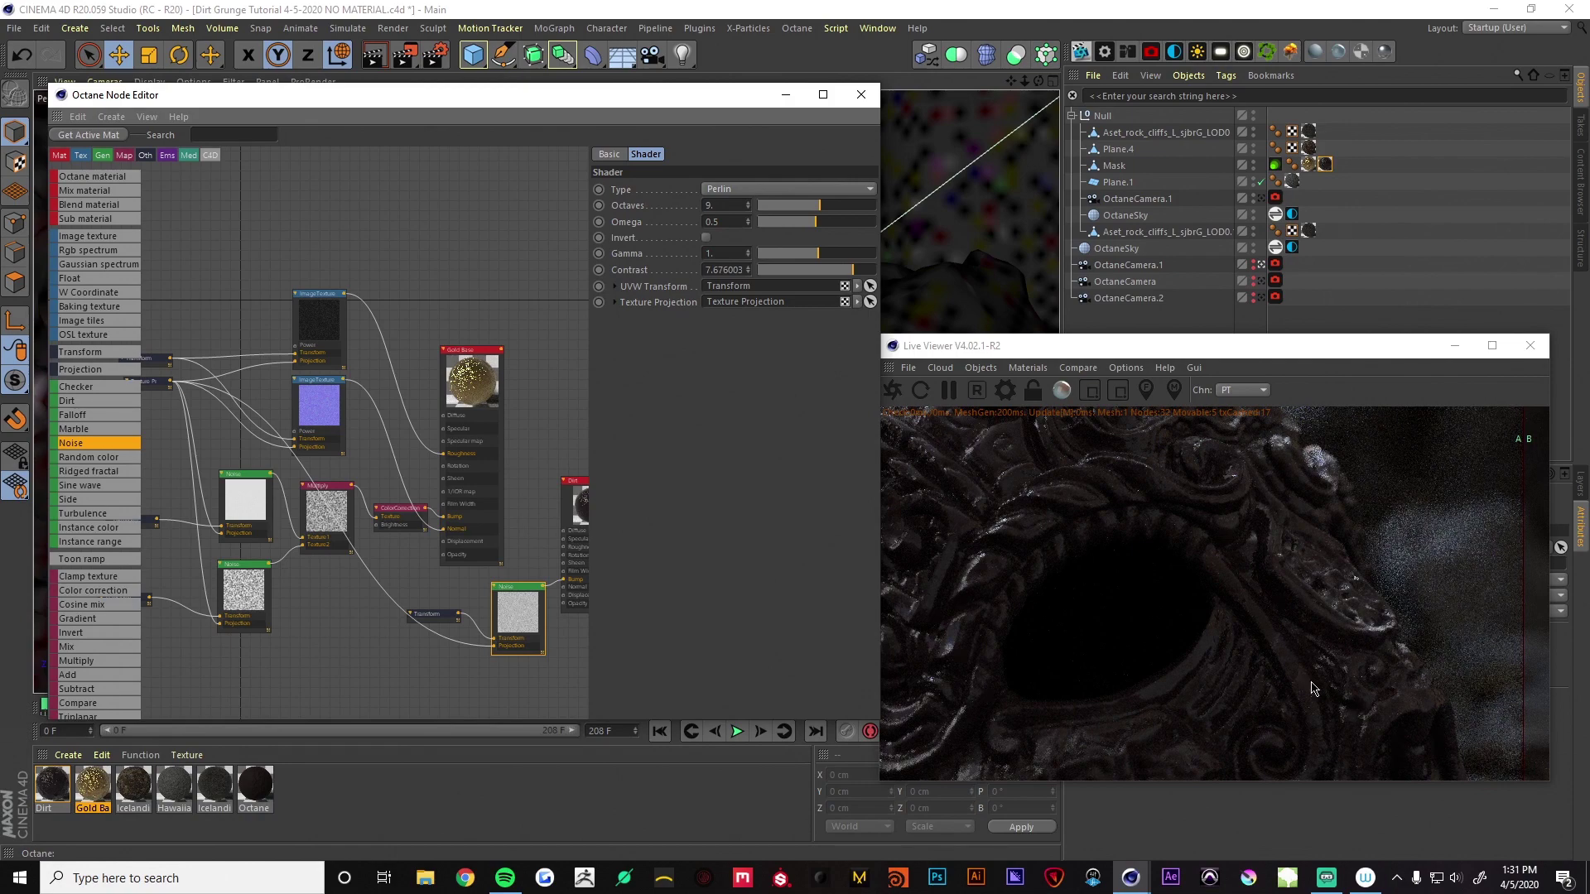
Lower the Dirt material's specular float to about 0.21
{"action": "left_click", "coordinate": [569, 492]}
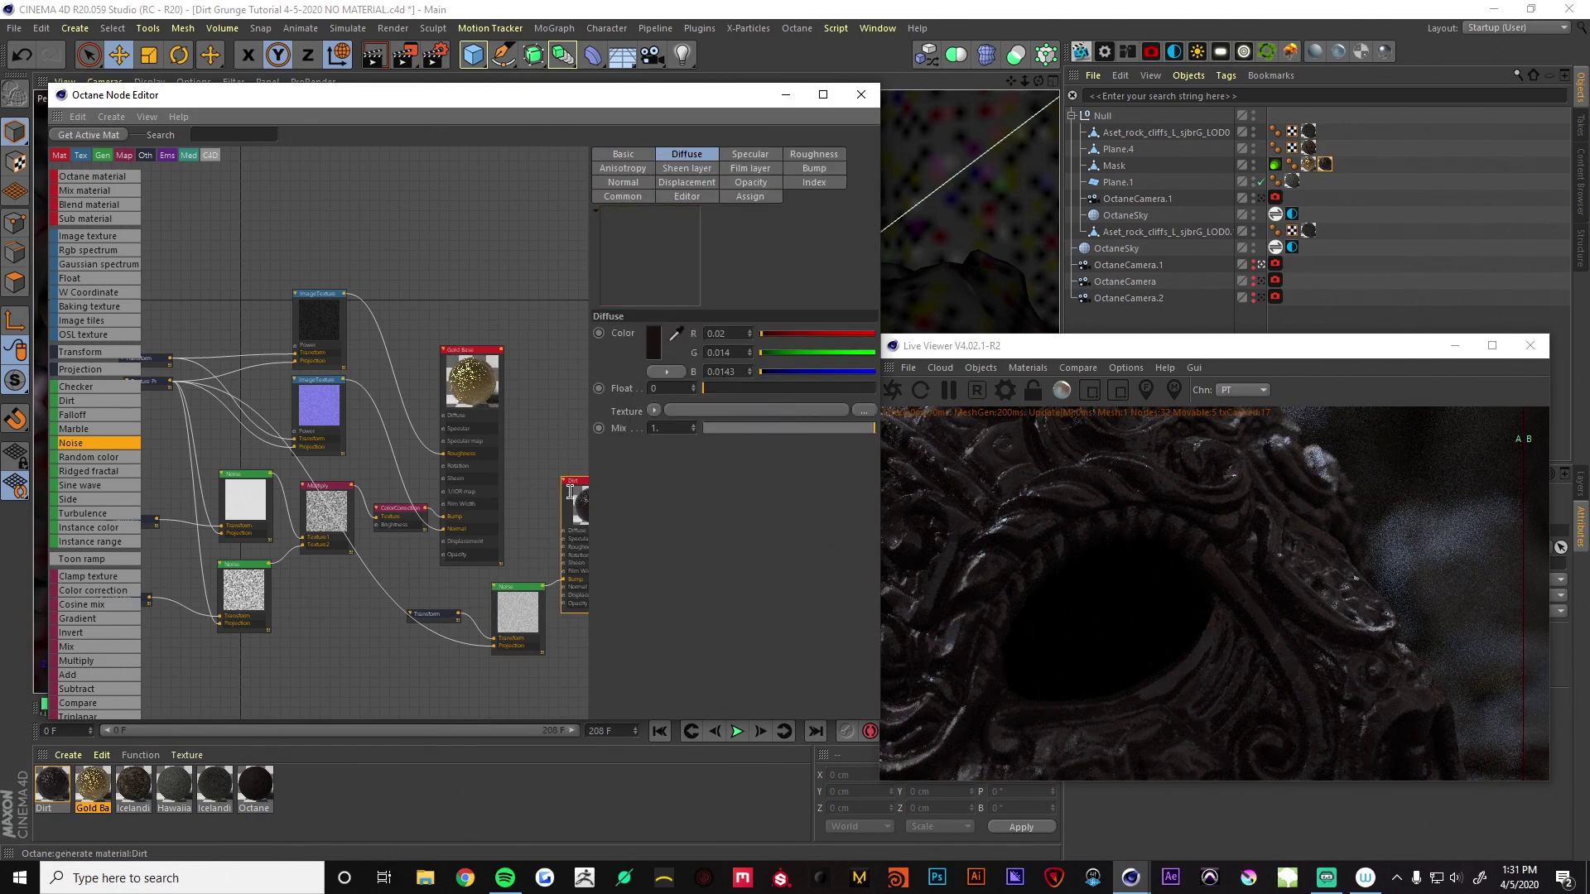
{"action": "left_click", "coordinate": [752, 155]}
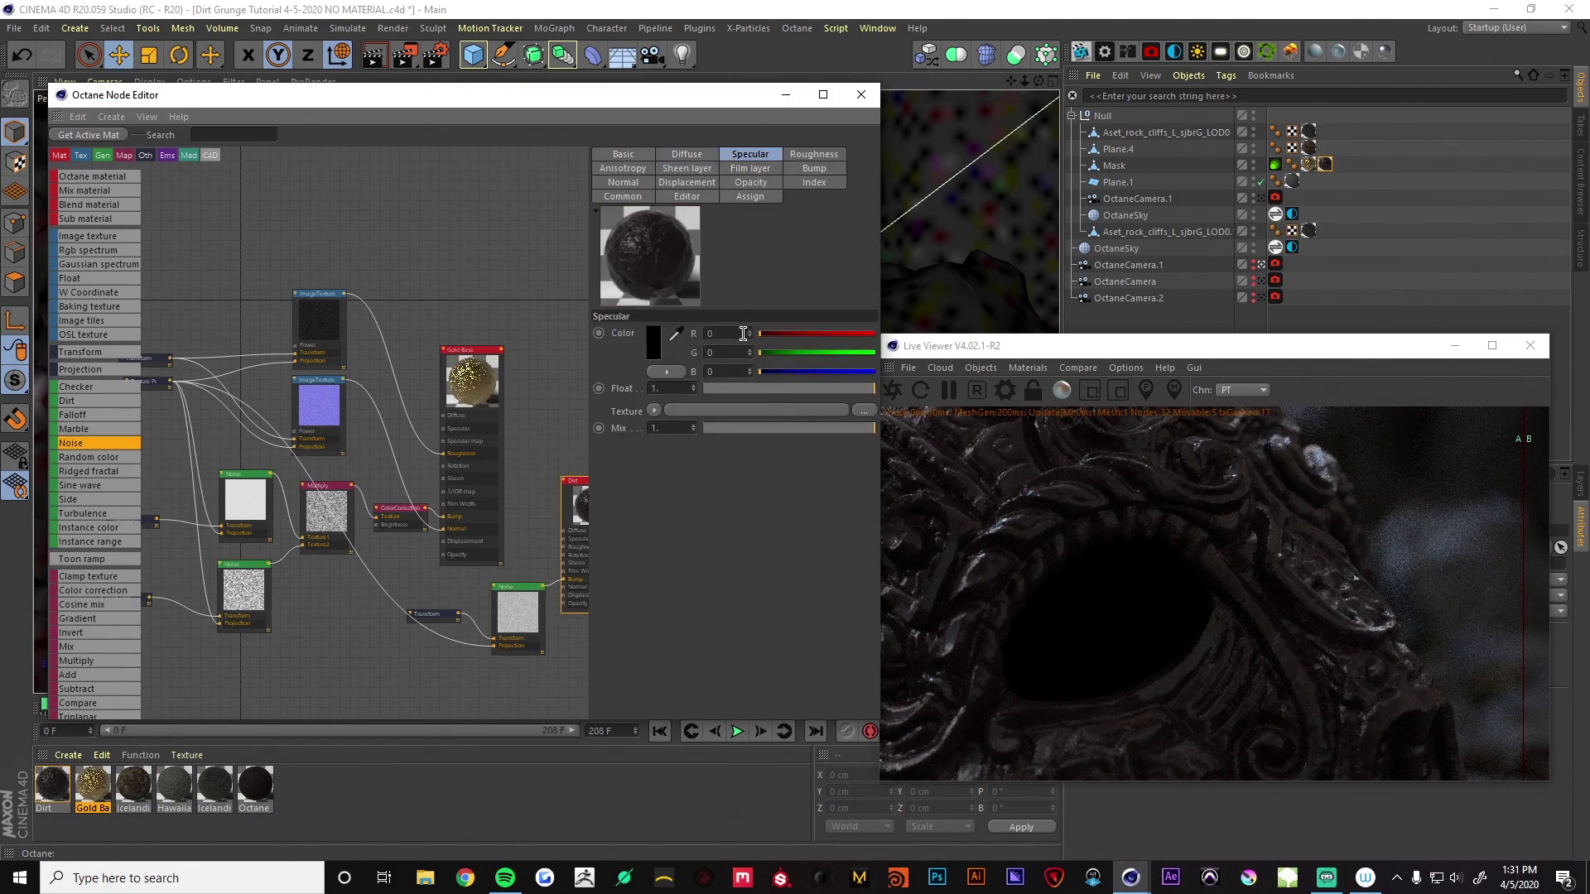
{"action": "left_click_drag", "start_coordinate": [748, 389], "coordinate": [738, 387]}
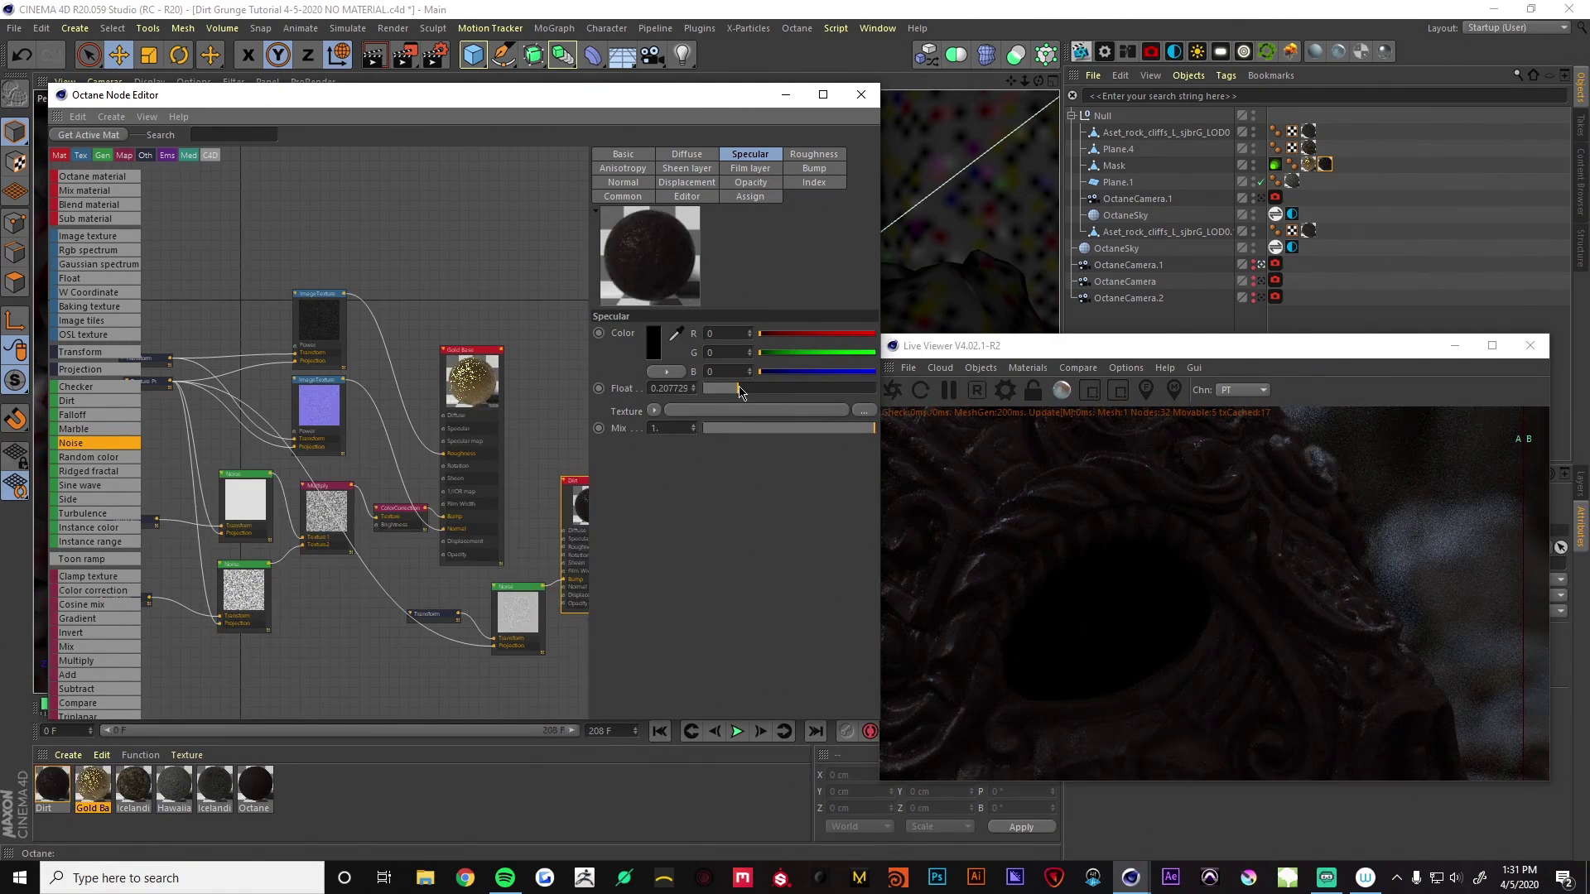
Set the Dirt material's roughness float to 0.5
{"action": "left_click", "coordinate": [800, 156]}
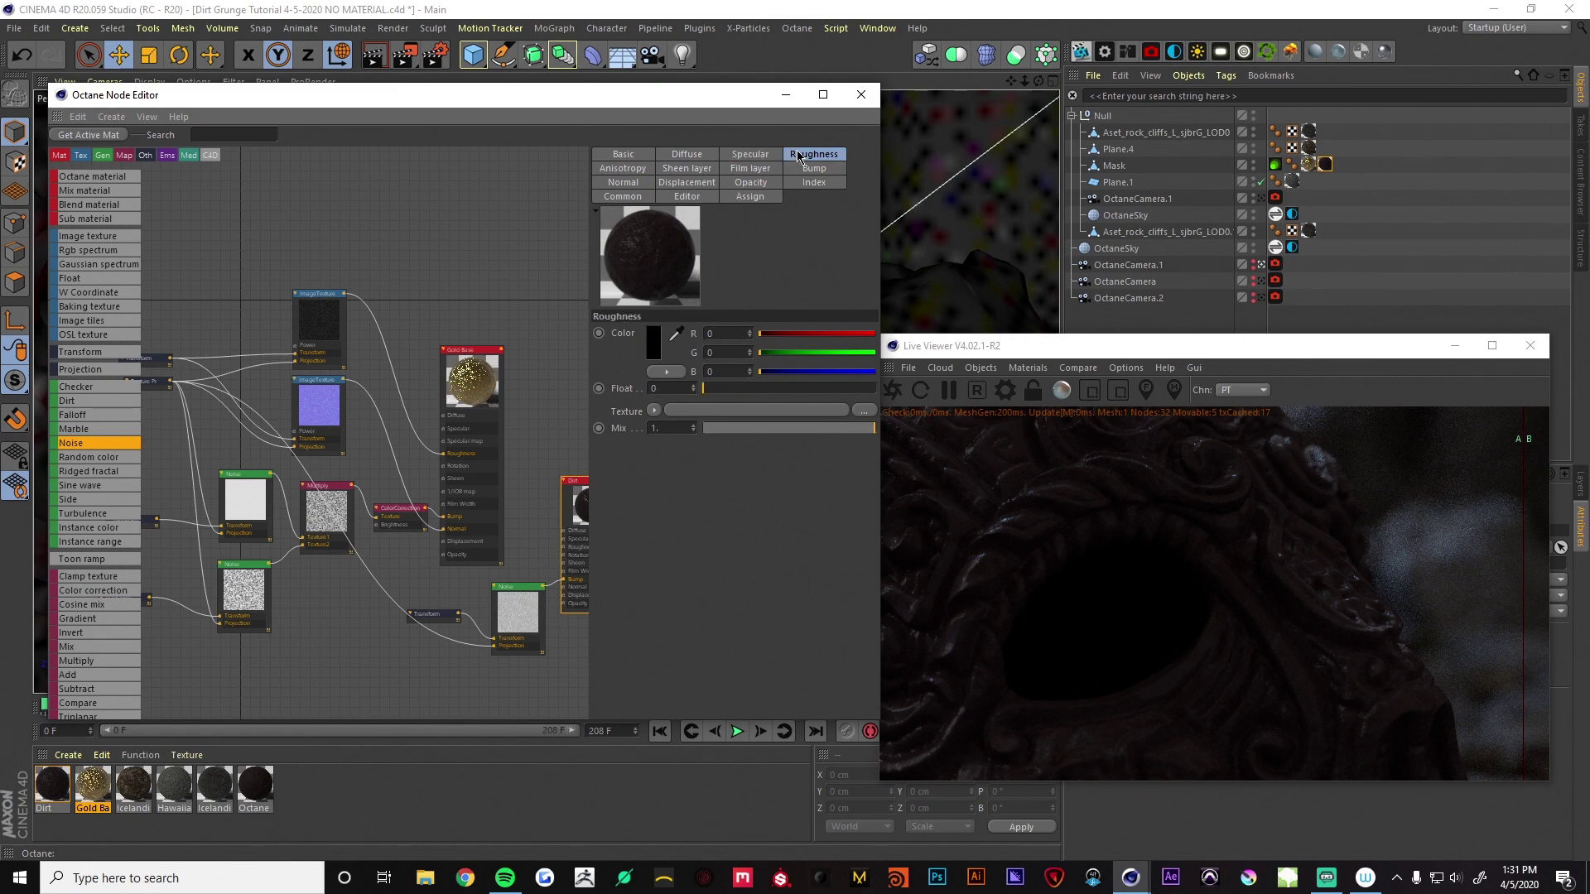
{"action": "double_click", "coordinate": [681, 387]}
{"action": "type", "text": ".5"}
{"action": "key", "text": "Return"}
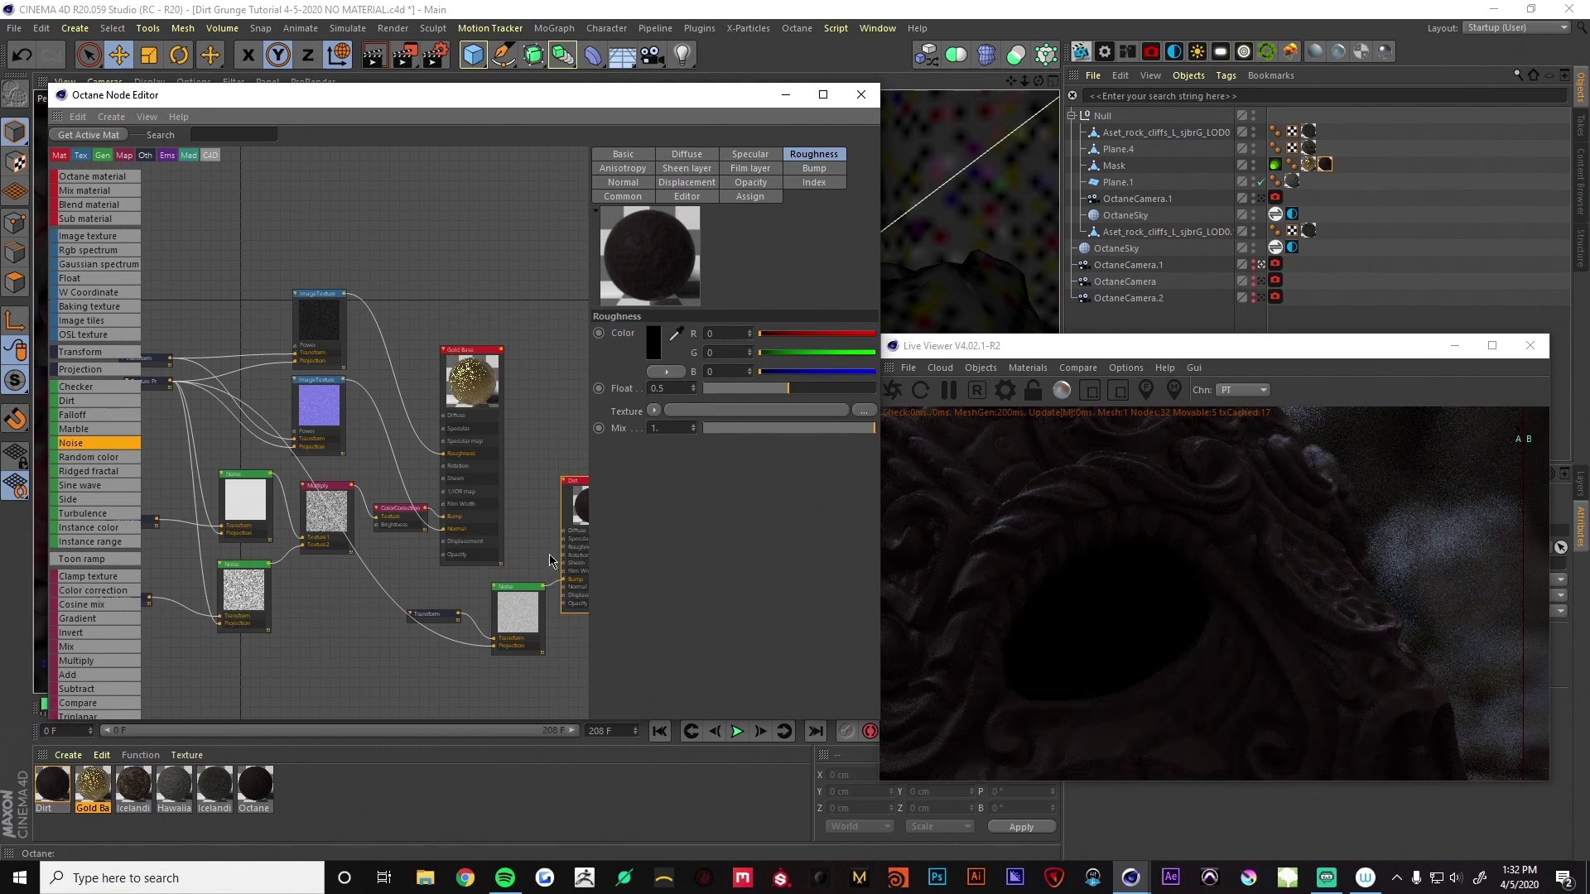
{"action": "left_click_drag", "start_coordinate": [1514, 455], "coordinate": [1481, 482]}
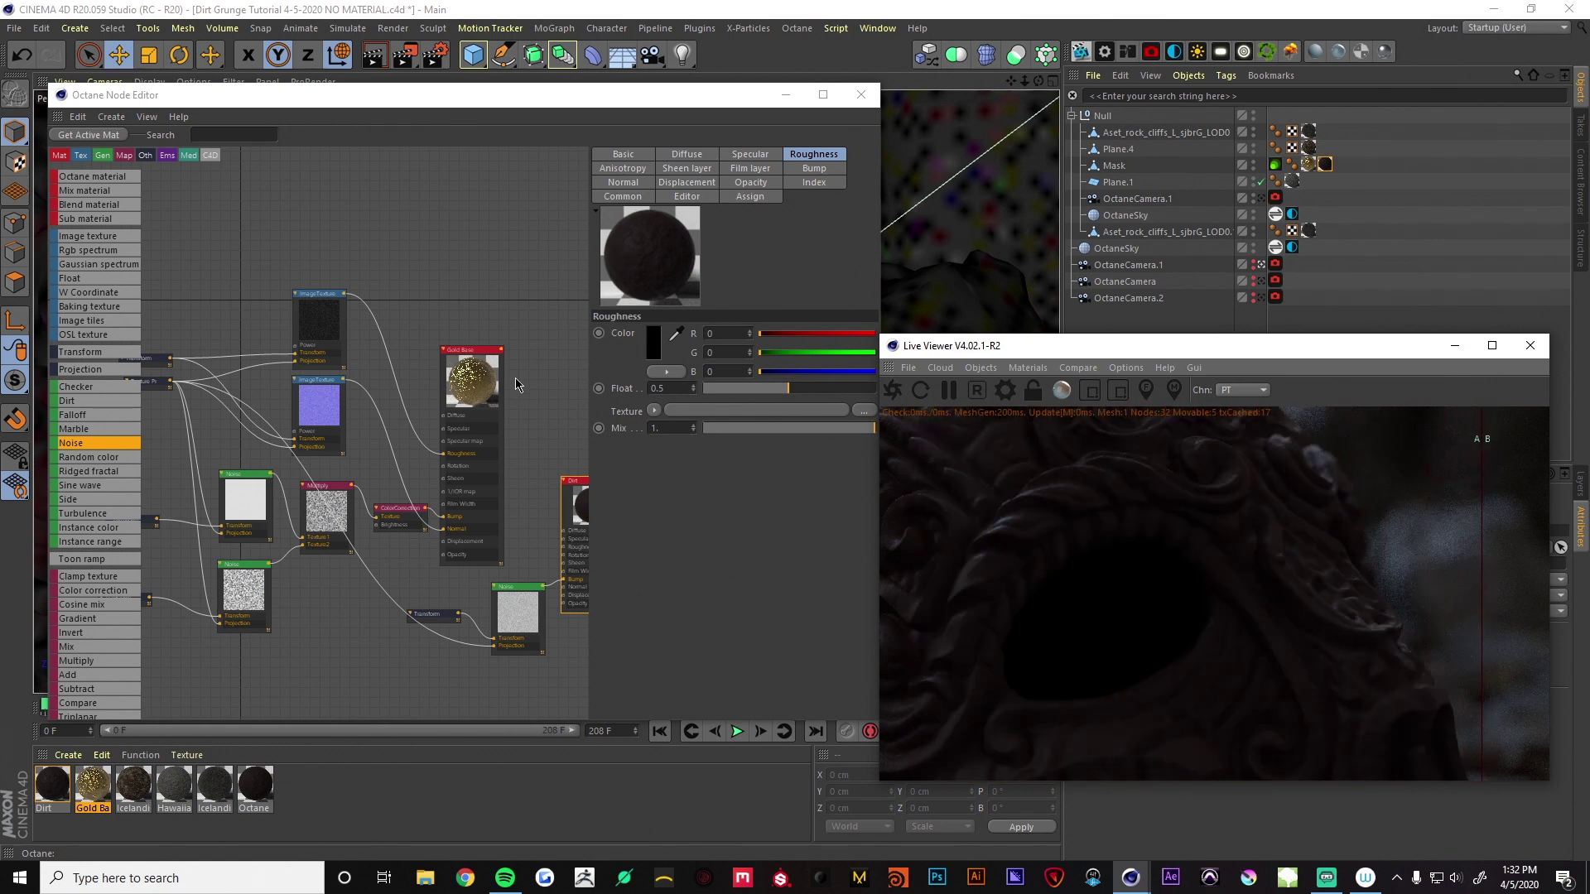
Rearrange the Dirt material, its Noise and its Transform node compactly beside the Gold Base node to free space in the graph
{"action": "middle_click_drag", "start_coordinate": [517, 381], "coordinate": [360, 339]}
{"action": "left_click_drag", "start_coordinate": [442, 460], "coordinate": [419, 401]}
{"action": "left_click_drag", "start_coordinate": [361, 563], "coordinate": [261, 564]}
{"action": "left_click", "coordinate": [277, 572]}
{"action": "left_click_drag", "start_coordinate": [273, 567], "coordinate": [255, 570]}
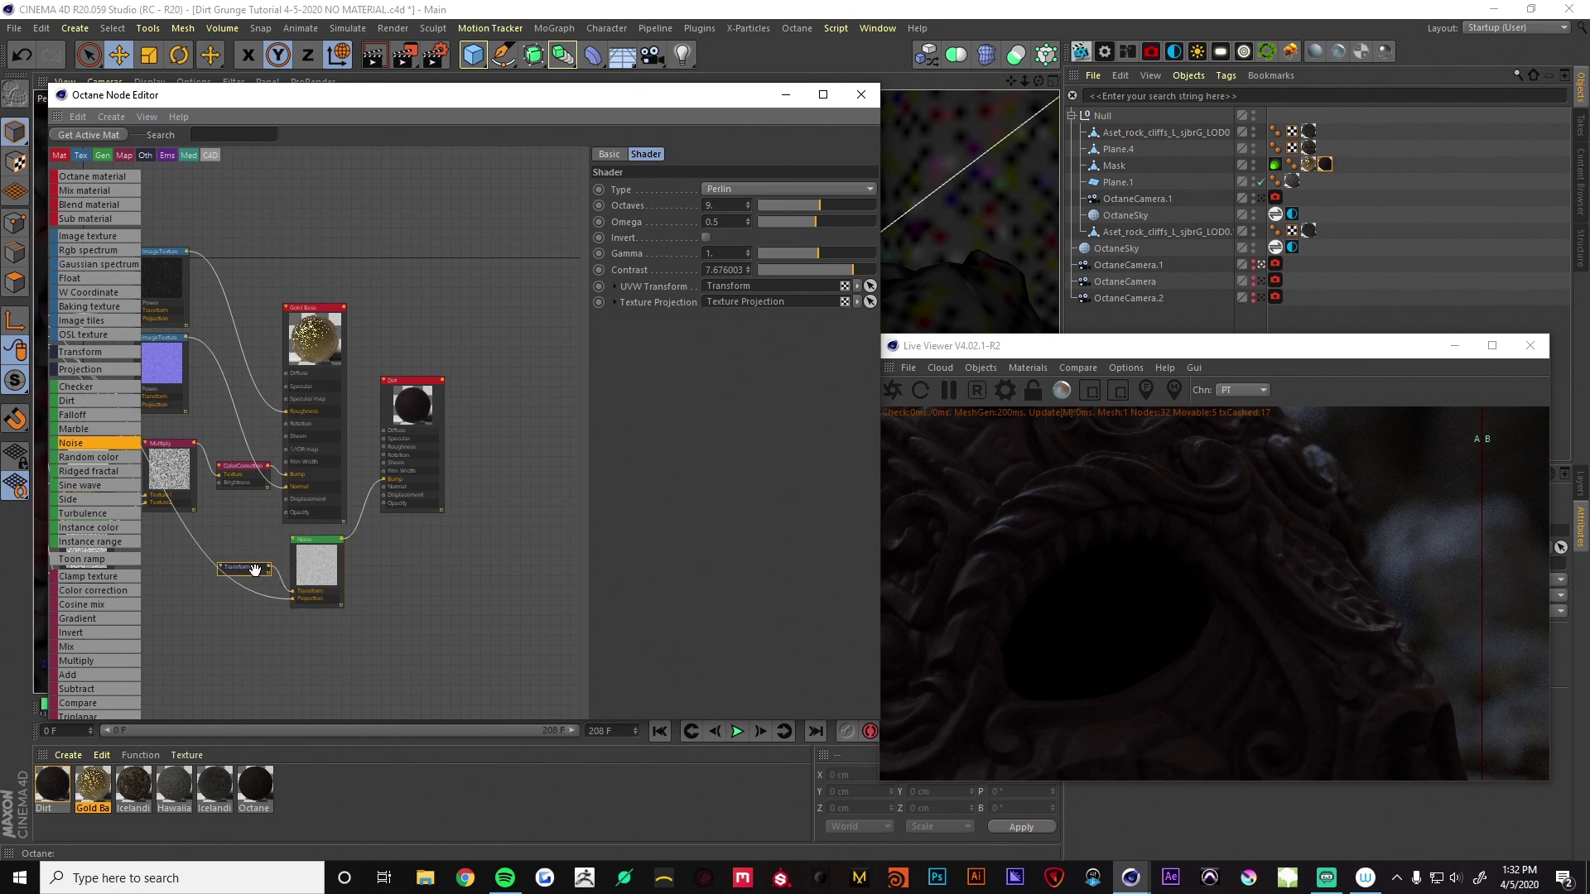
{"action": "left_click_drag", "start_coordinate": [414, 446], "coordinate": [407, 448]}
{"action": "middle_click_drag", "start_coordinate": [430, 345], "coordinate": [443, 361]}
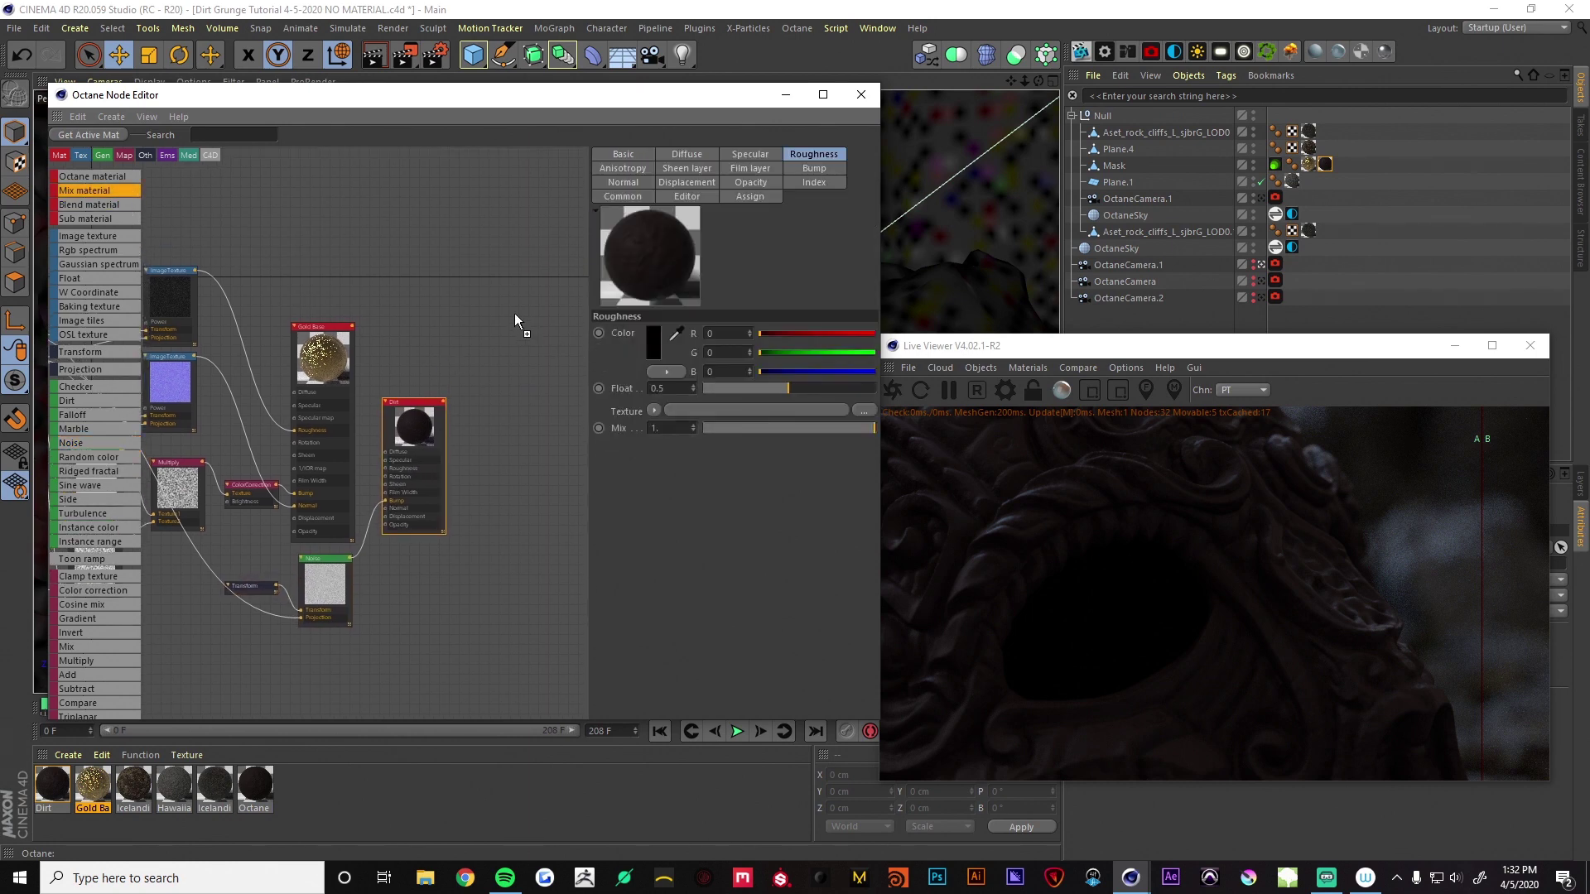
Add a Mix material node beside the Gold Base and Dirt materials and rename it Mask Mix 1
{"action": "left_click_drag", "start_coordinate": [514, 319], "coordinate": [482, 343]}
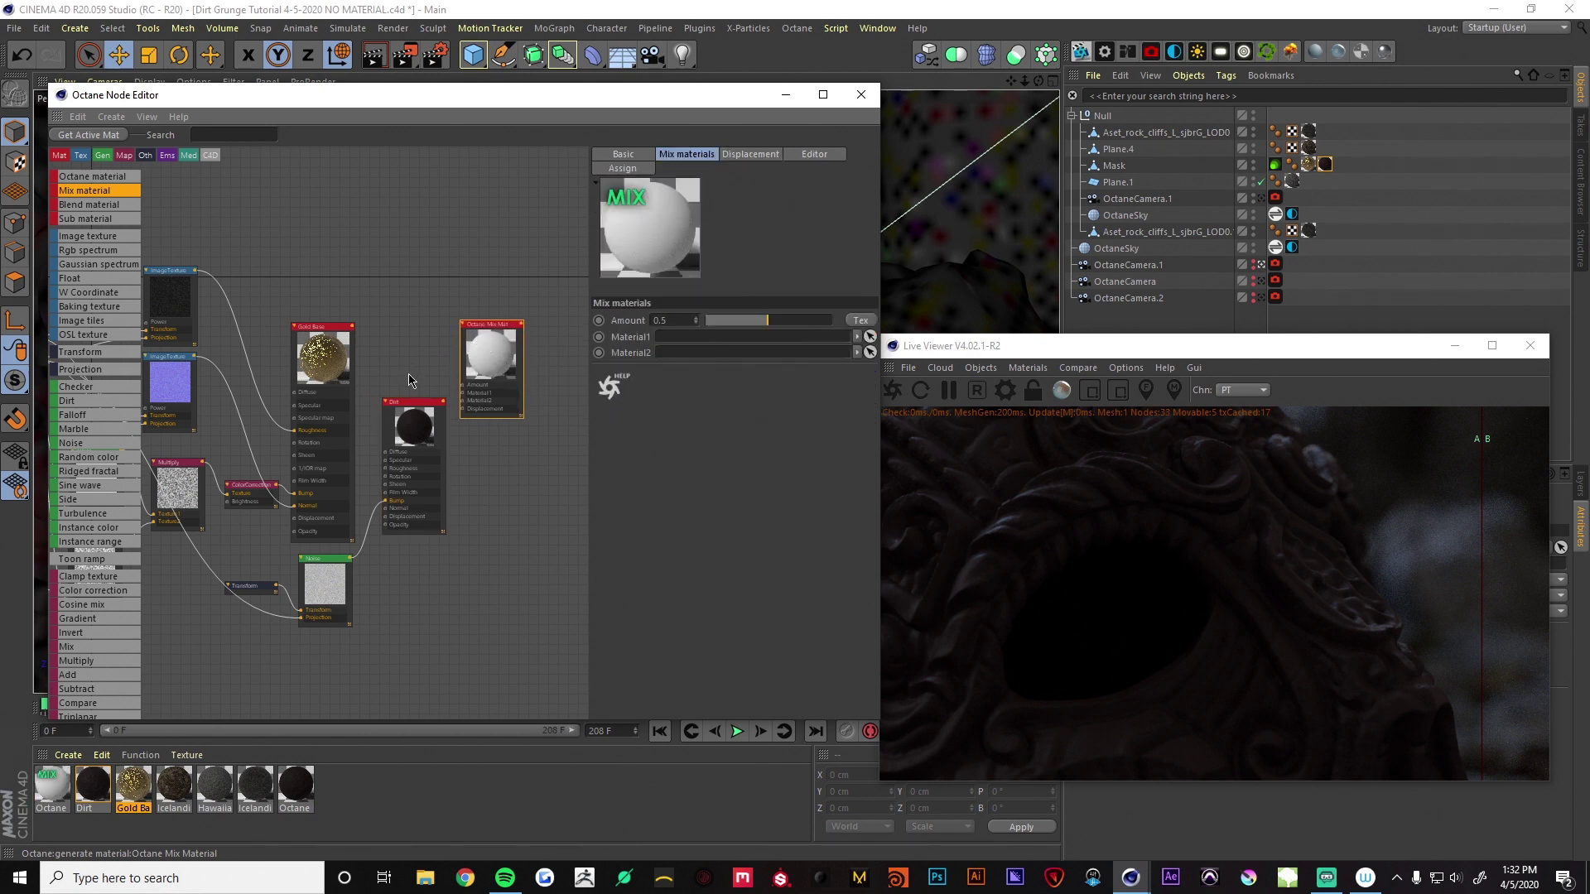
{"action": "double_click", "coordinate": [495, 322]}
{"action": "type", "text": "M"}
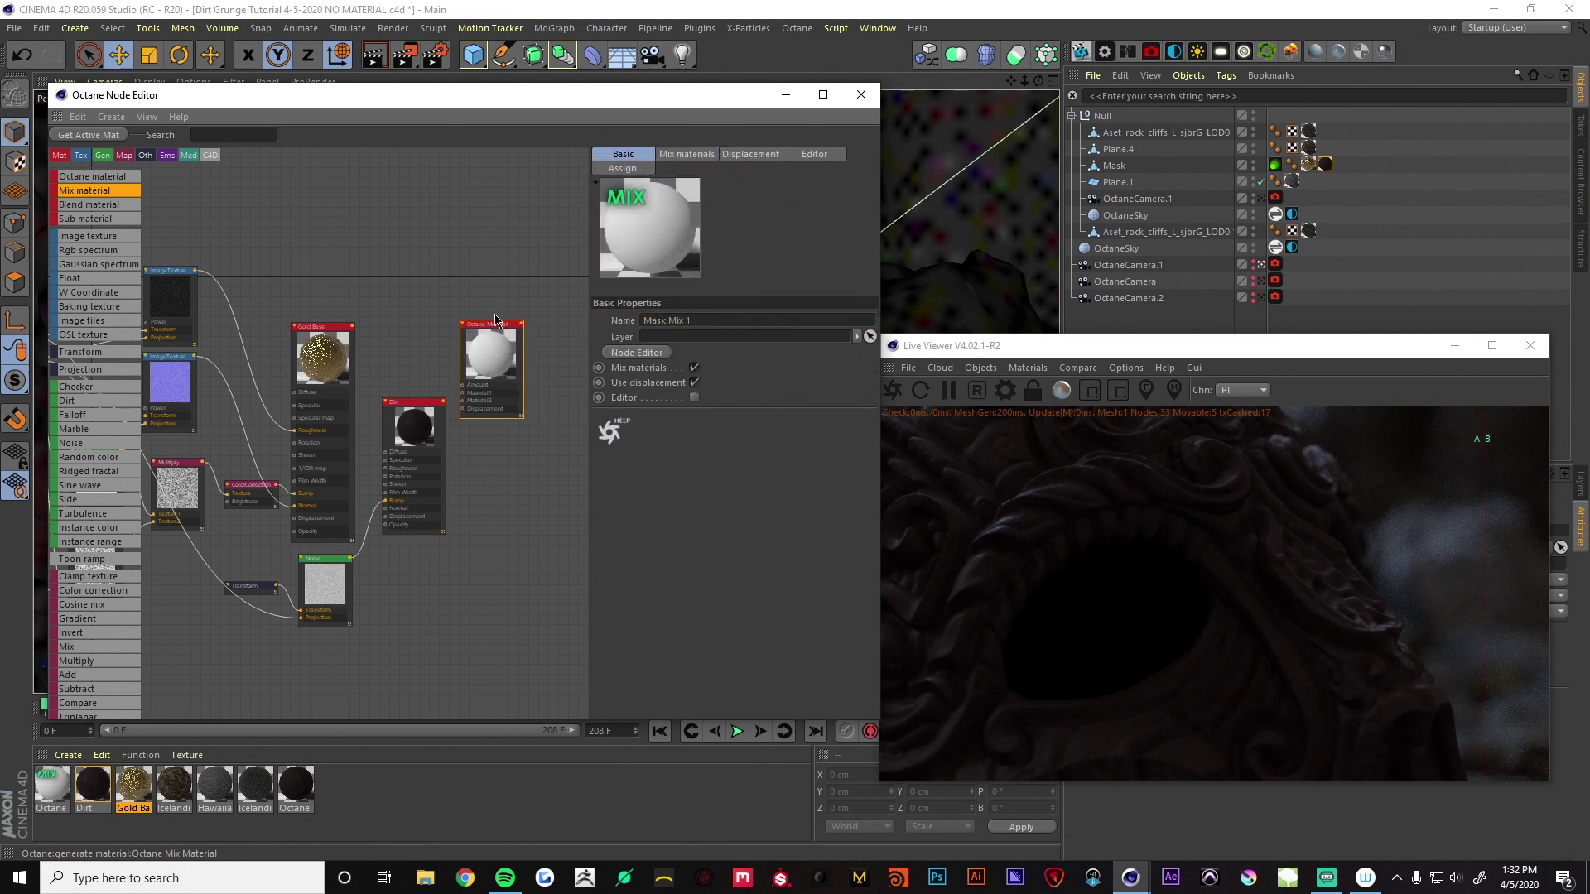
{"action": "type", "text": "ask Mix 1"}
{"action": "key", "text": "Return"}
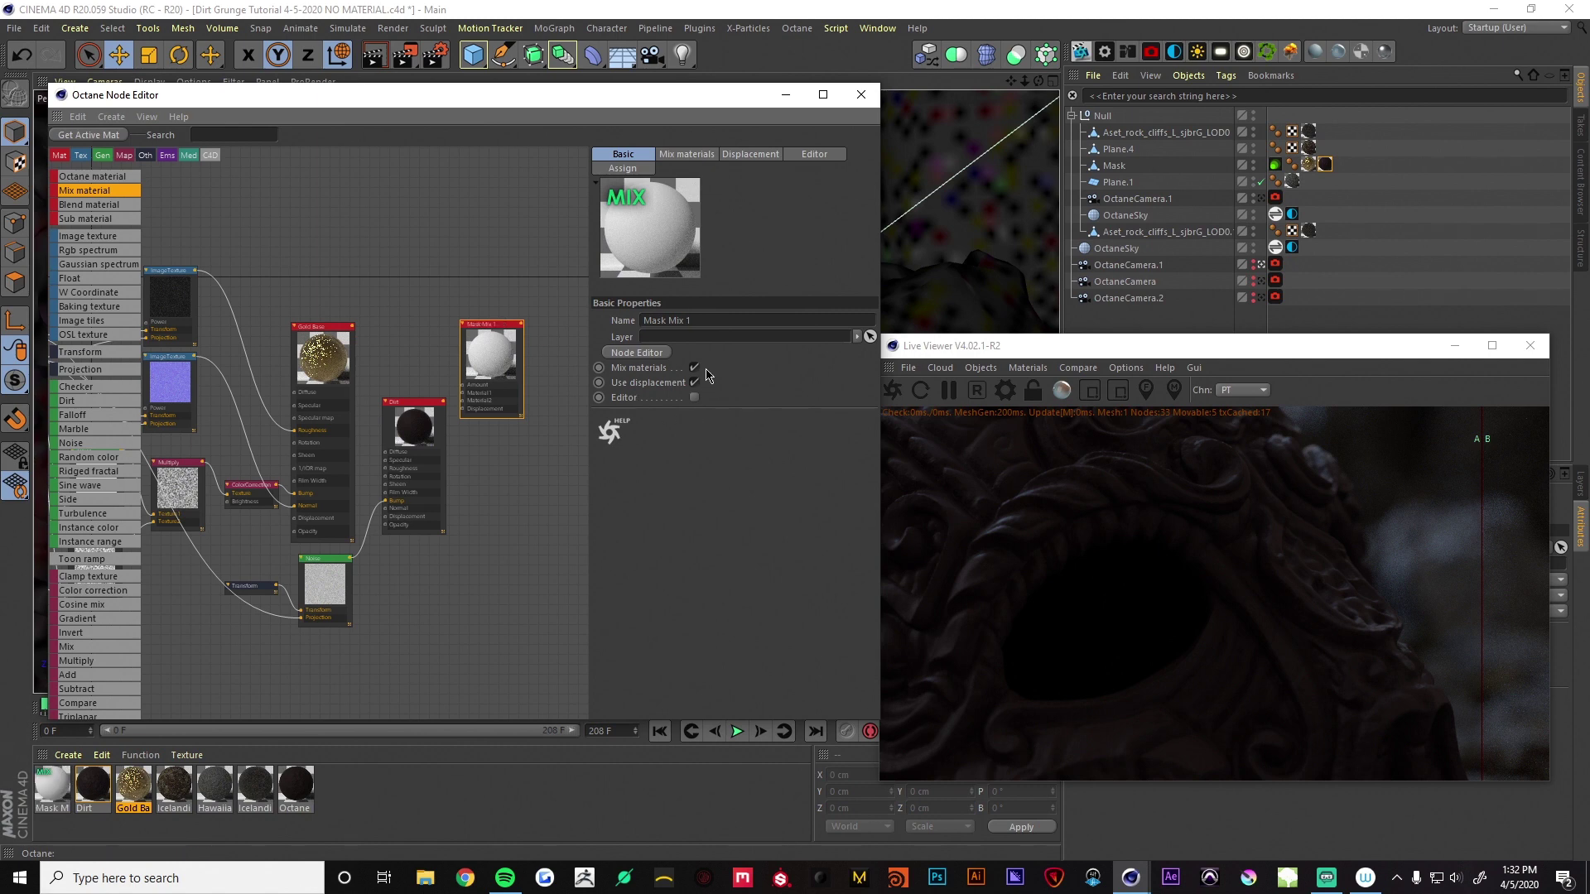
Connect Dirt to the Material2 input and Gold Base to the Material1 input of Mask Mix 1
{"action": "left_click_drag", "start_coordinate": [443, 403], "coordinate": [473, 404]}
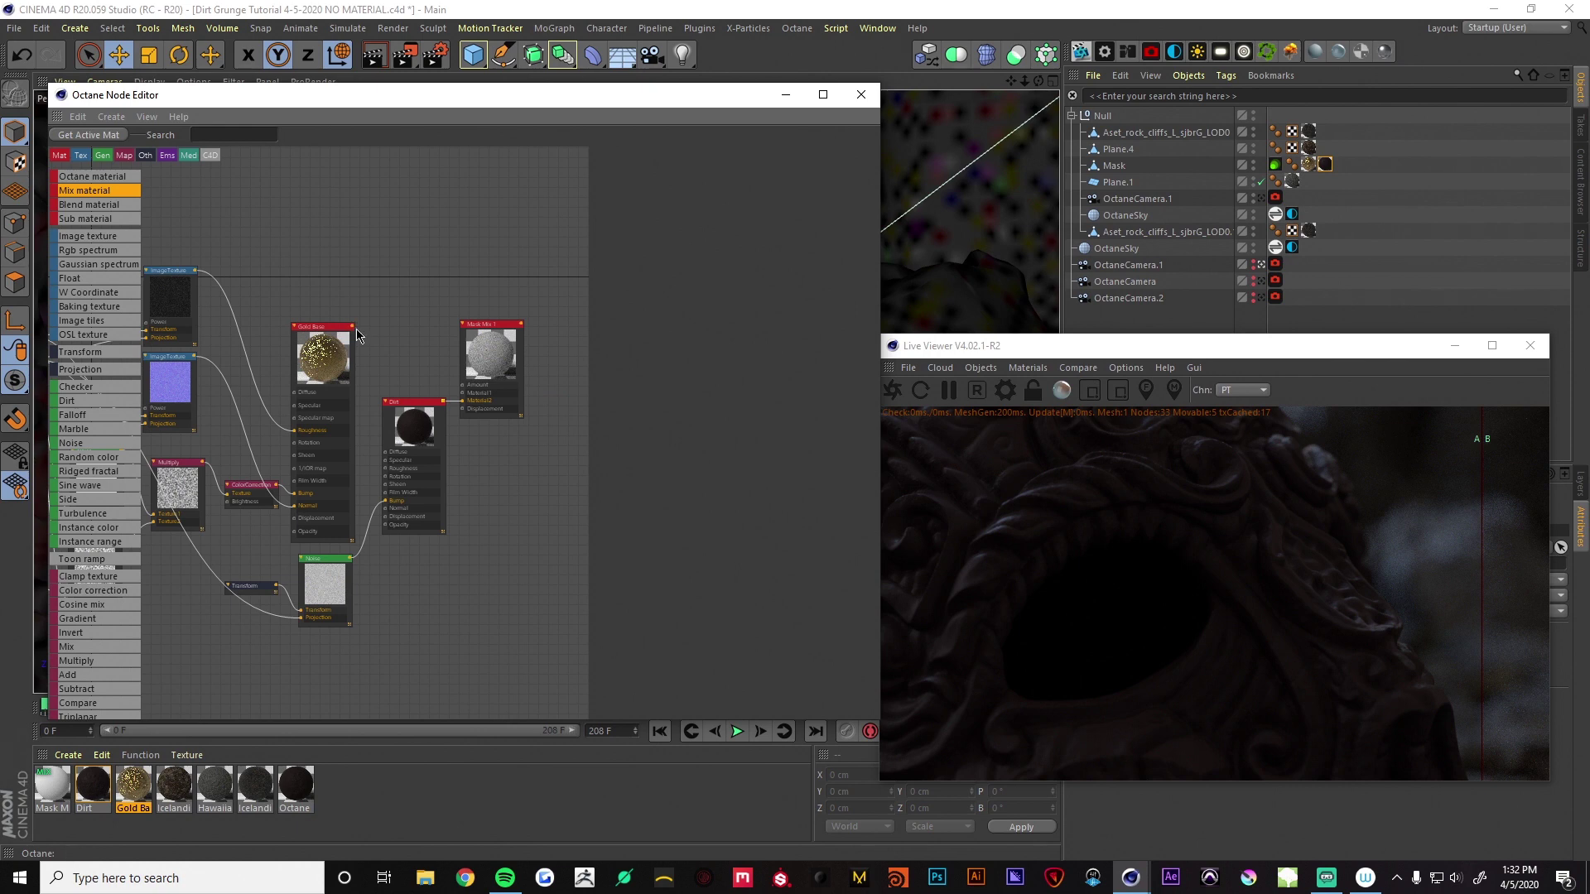
{"action": "left_click_drag", "start_coordinate": [353, 328], "coordinate": [462, 395]}
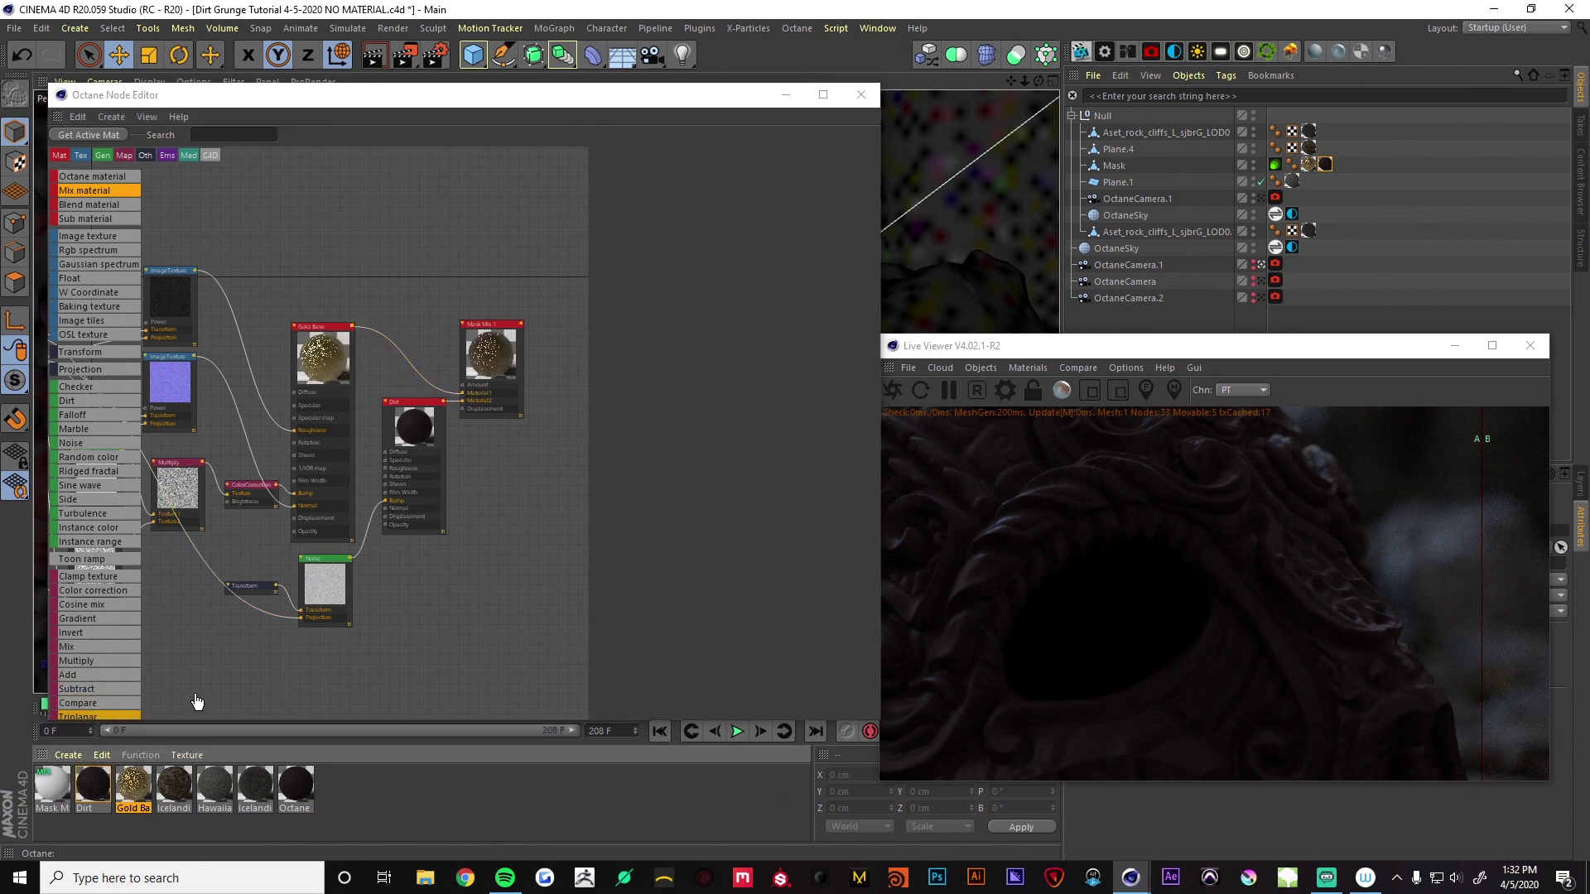
Assign the Mask Mix 1 material to the Mask object and delete the object's Dirt material tag
{"action": "left_click_drag", "start_coordinate": [52, 783], "coordinate": [1135, 170]}
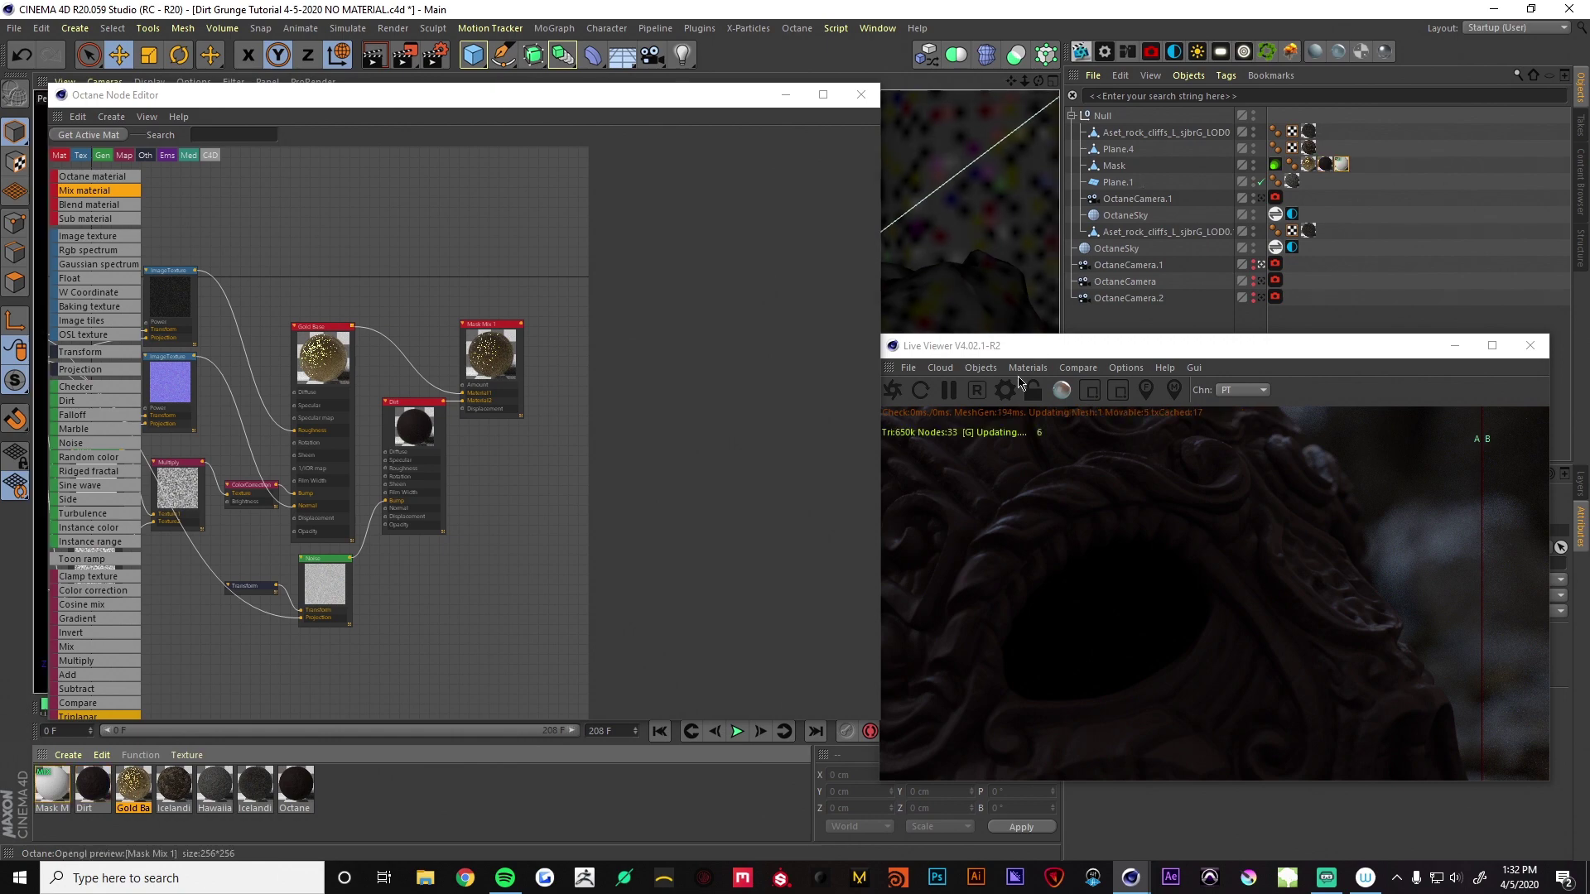
{"action": "left_click", "coordinate": [1325, 164]}
{"action": "key", "text": "Delete"}
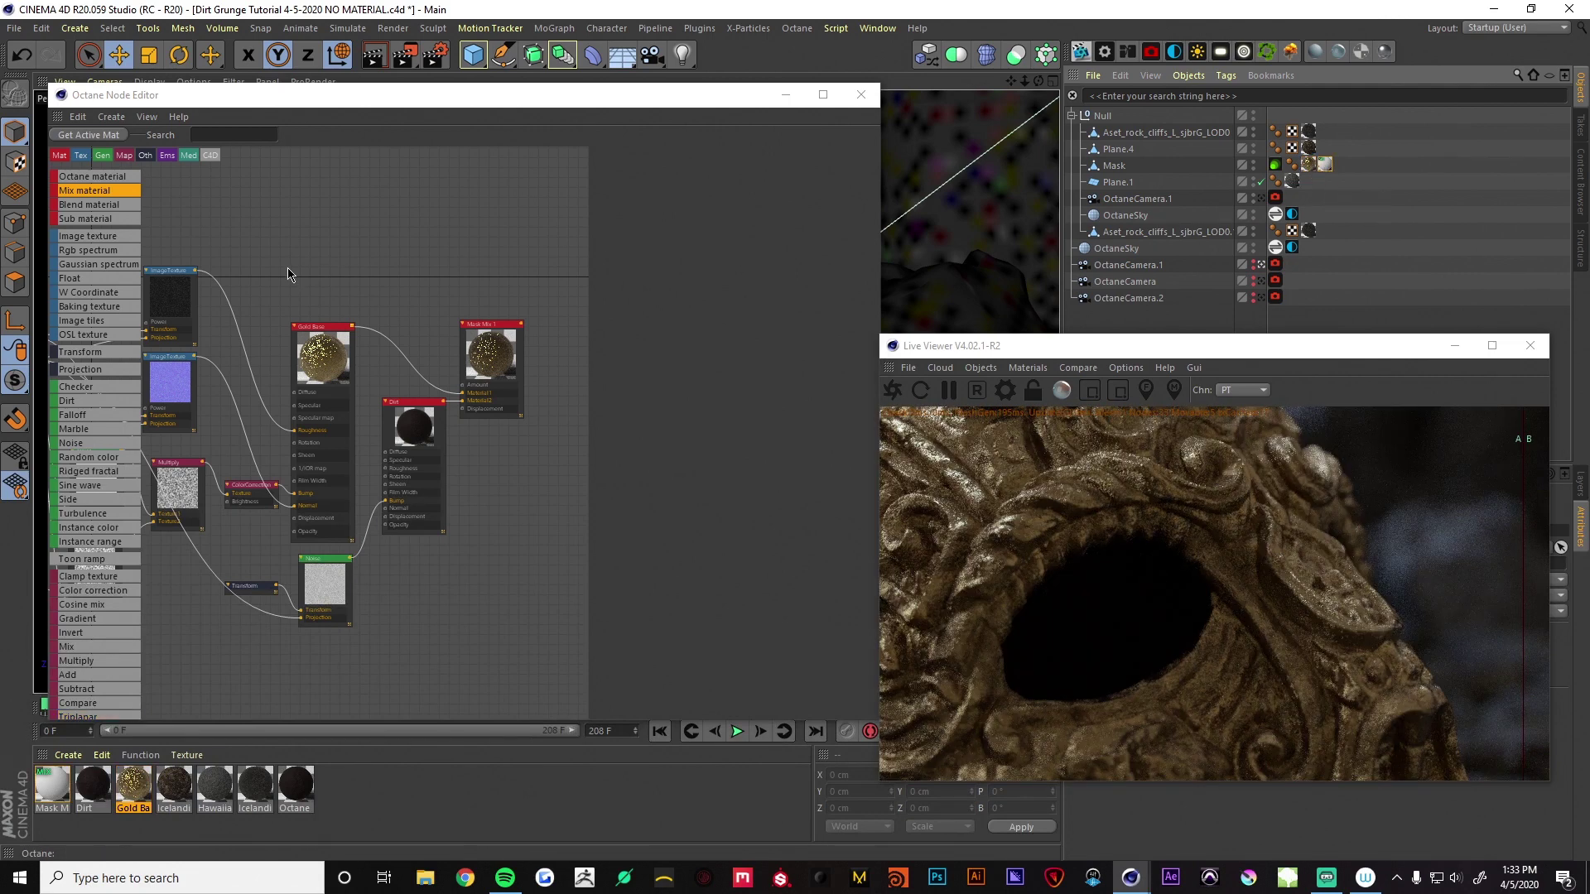
Feed a new Dirt texture into the Amount input of Mask Mix 1, with strength 1.50625, details 68.5 and radius 5.069 cm
{"action": "left_click_drag", "start_coordinate": [90, 402], "coordinate": [144, 414]}
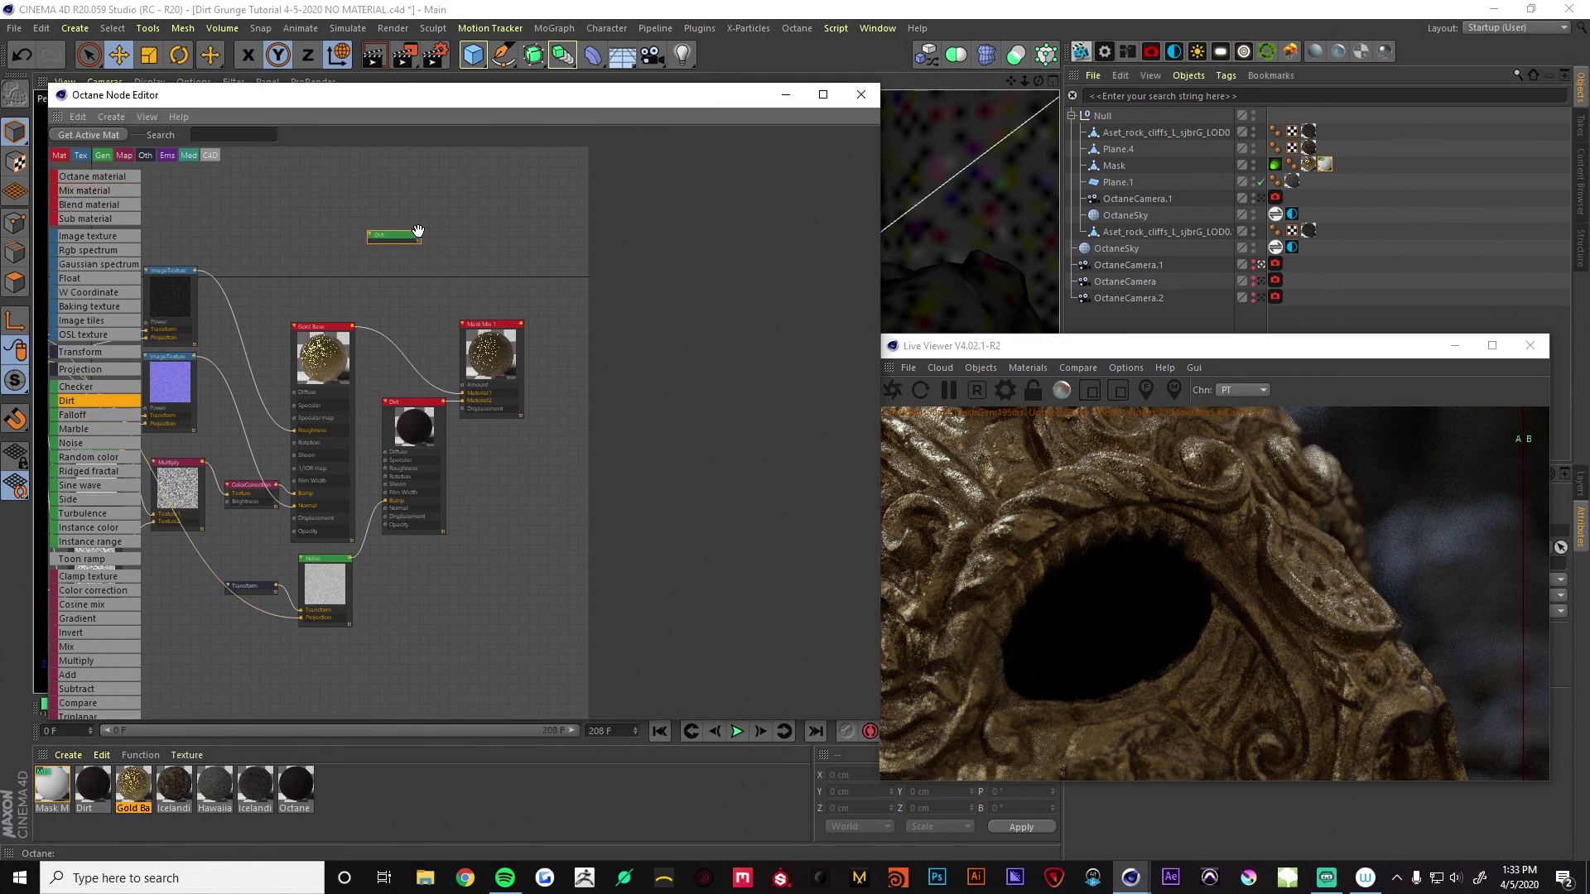
{"action": "left_click_drag", "start_coordinate": [419, 236], "coordinate": [466, 393]}
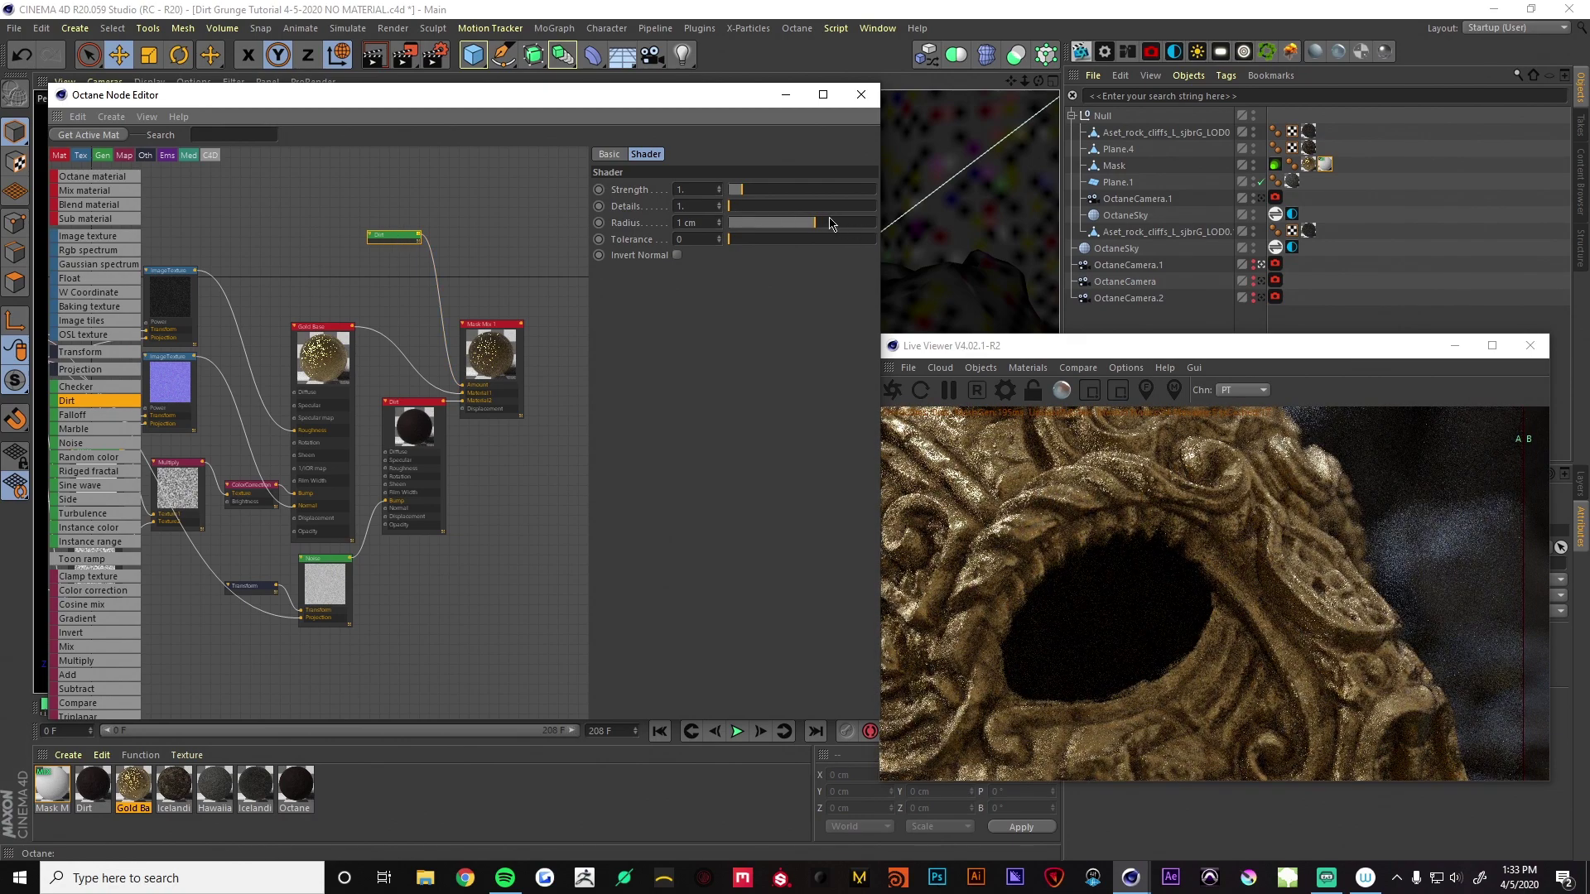
{"action": "mouse_move", "coordinate": [823, 223]}
{"action": "left_mouse_down"}
{"action": "mouse_move", "coordinate": [837, 223]}
{"action": "mouse_move", "coordinate": [780, 207]}
{"action": "mouse_move", "coordinate": [812, 210]}
{"action": "left_mouse_up"}
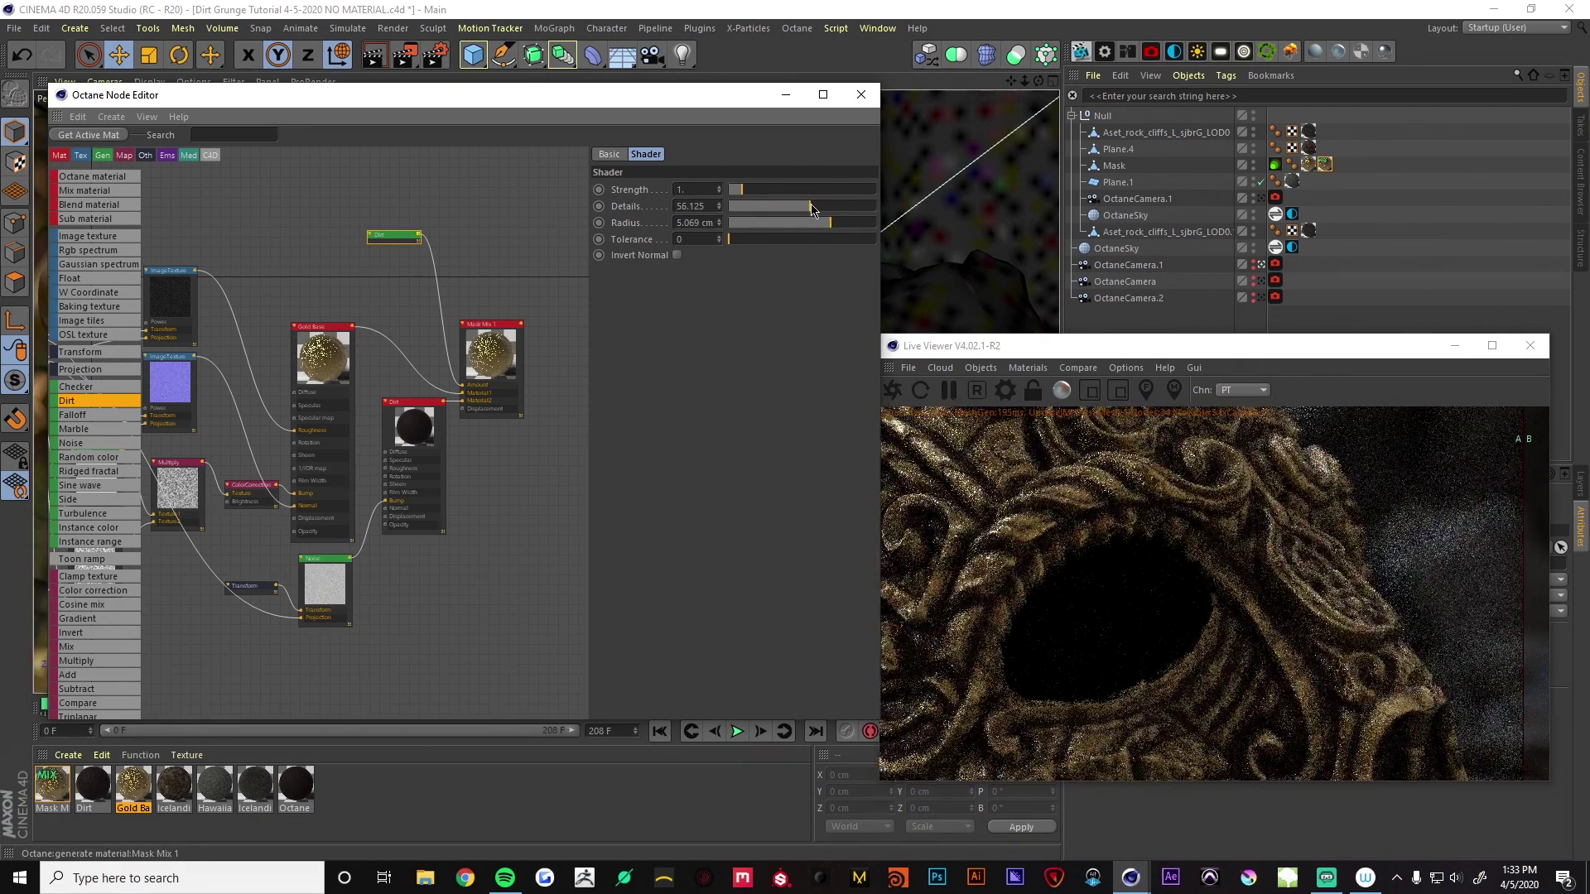
{"action": "left_click_drag", "start_coordinate": [808, 208], "coordinate": [829, 213]}
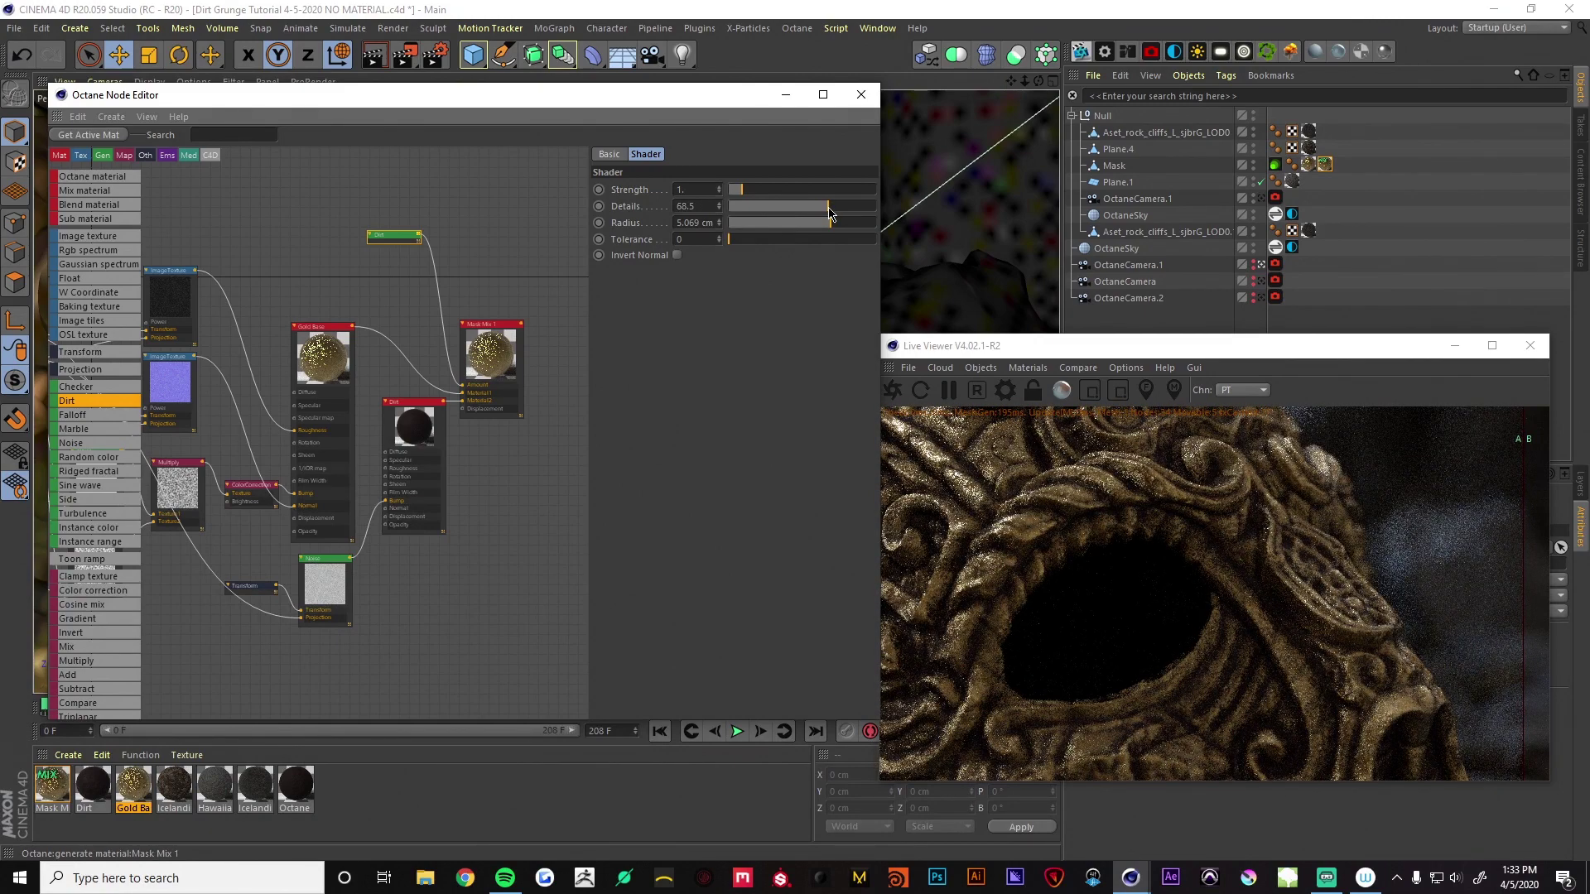
{"action": "left_click_drag", "start_coordinate": [744, 191], "coordinate": [749, 191]}
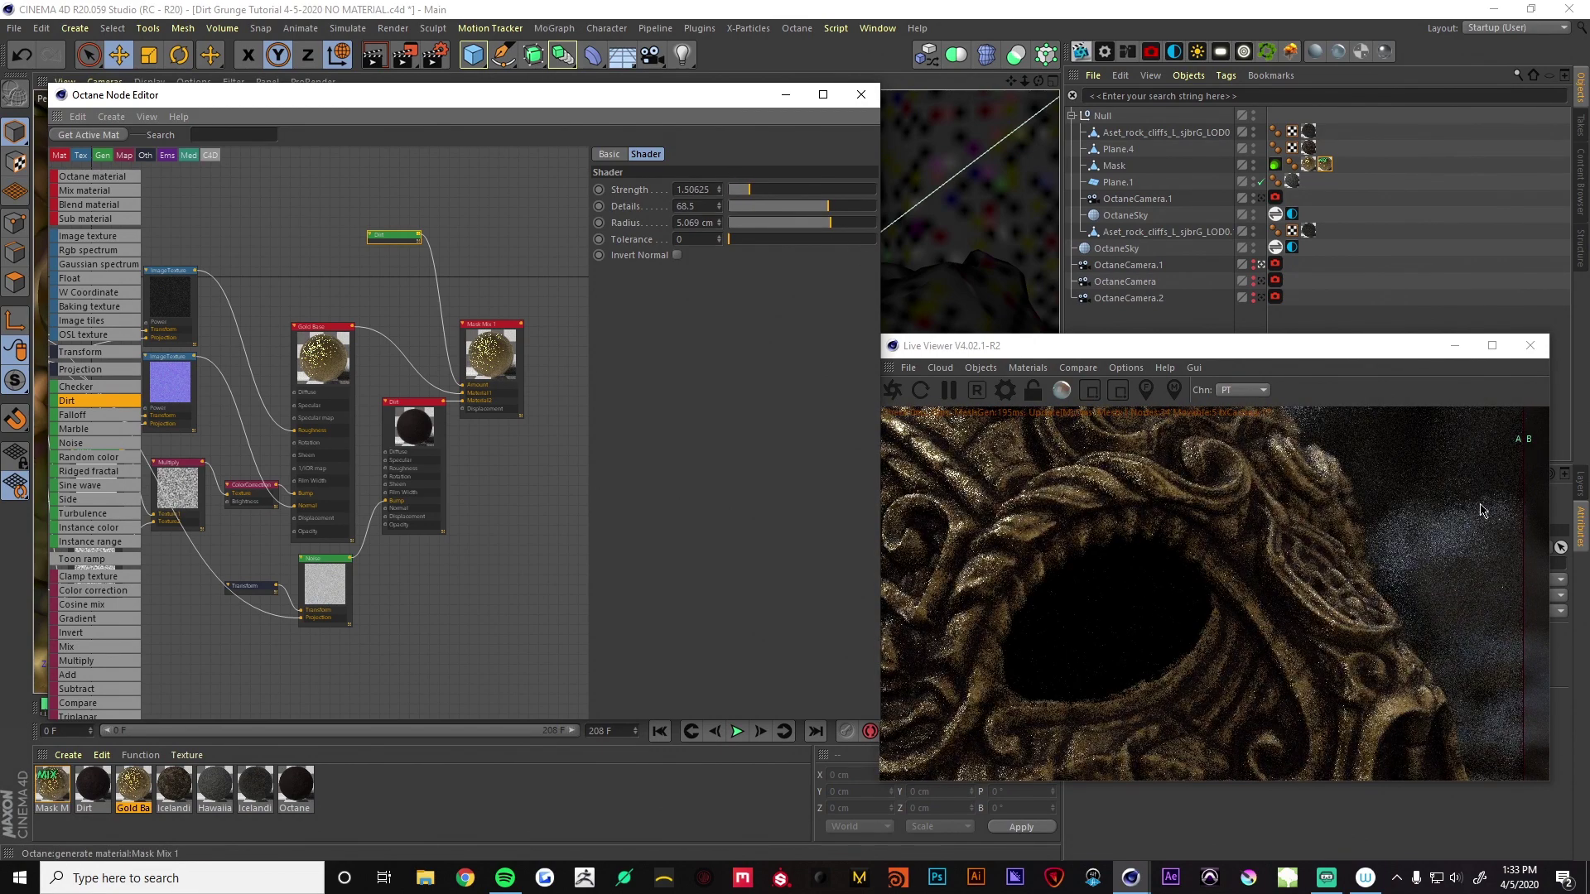
{"action": "left_click_drag", "start_coordinate": [1515, 493], "coordinate": [1523, 539]}
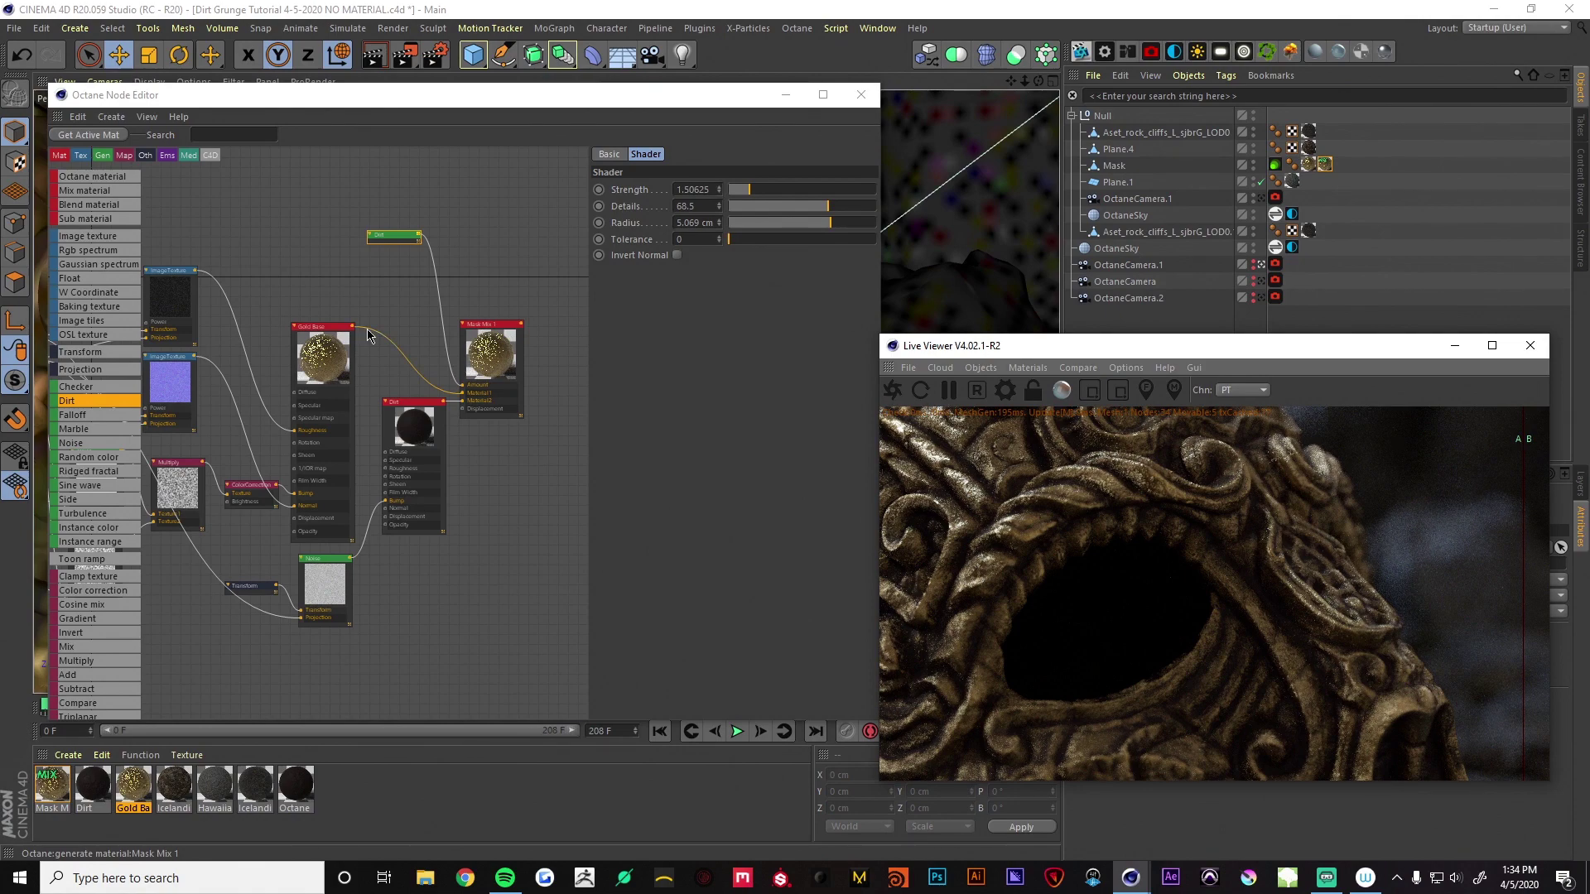
Insert a Multiply node between the Dirt texture and the Amount input of Mask Mix 1, spacing the nodes apart
{"action": "left_click_drag", "start_coordinate": [403, 238], "coordinate": [378, 207]}
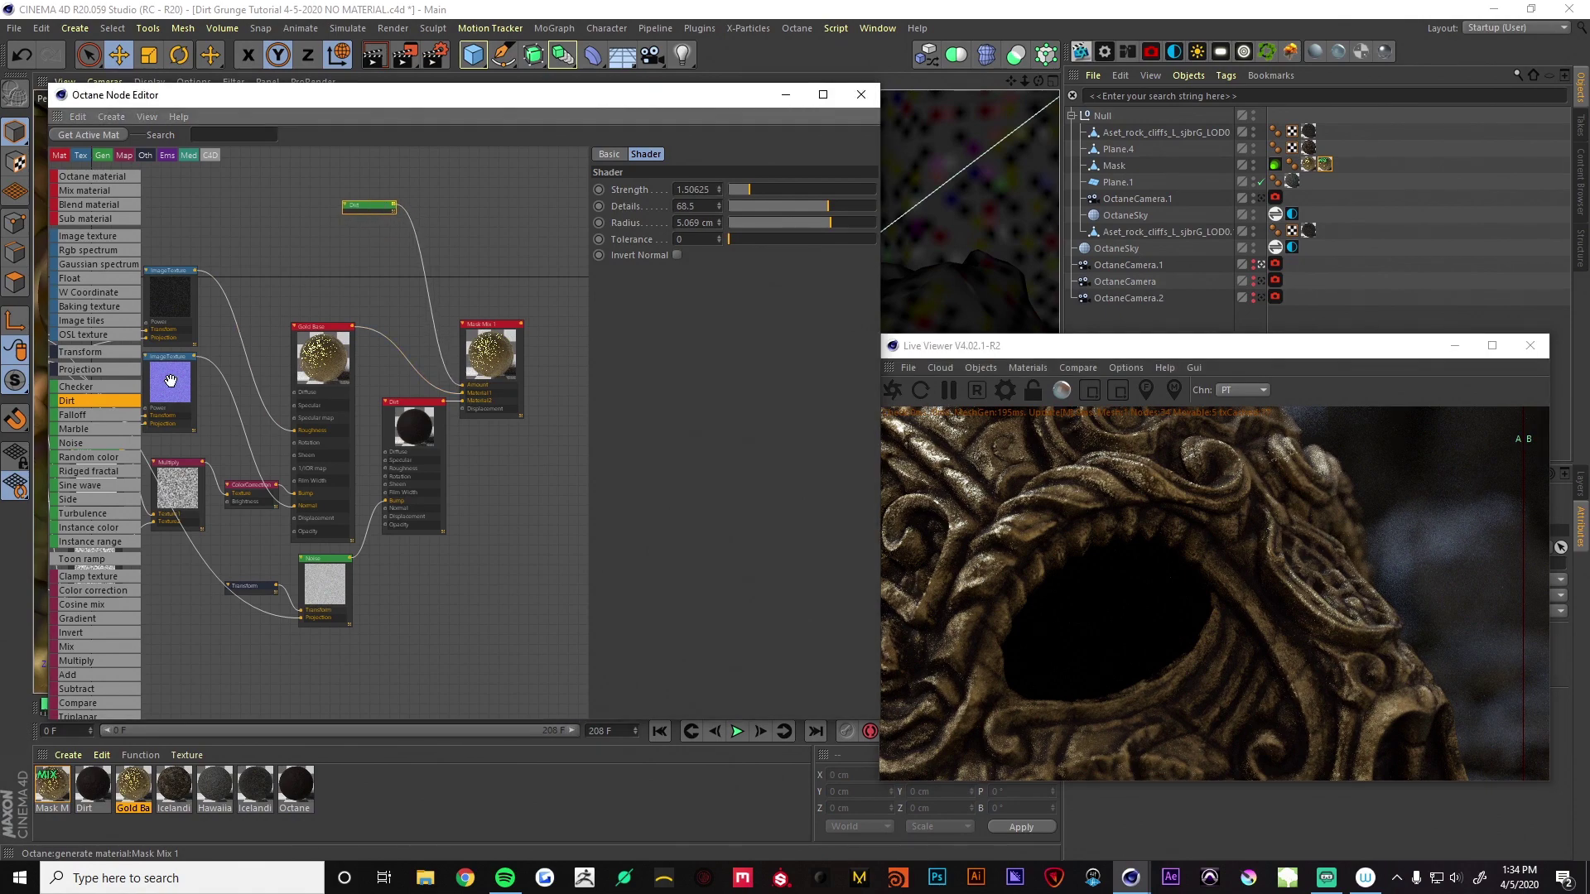
{"action": "left_click_drag", "start_coordinate": [83, 661], "coordinate": [281, 496]}
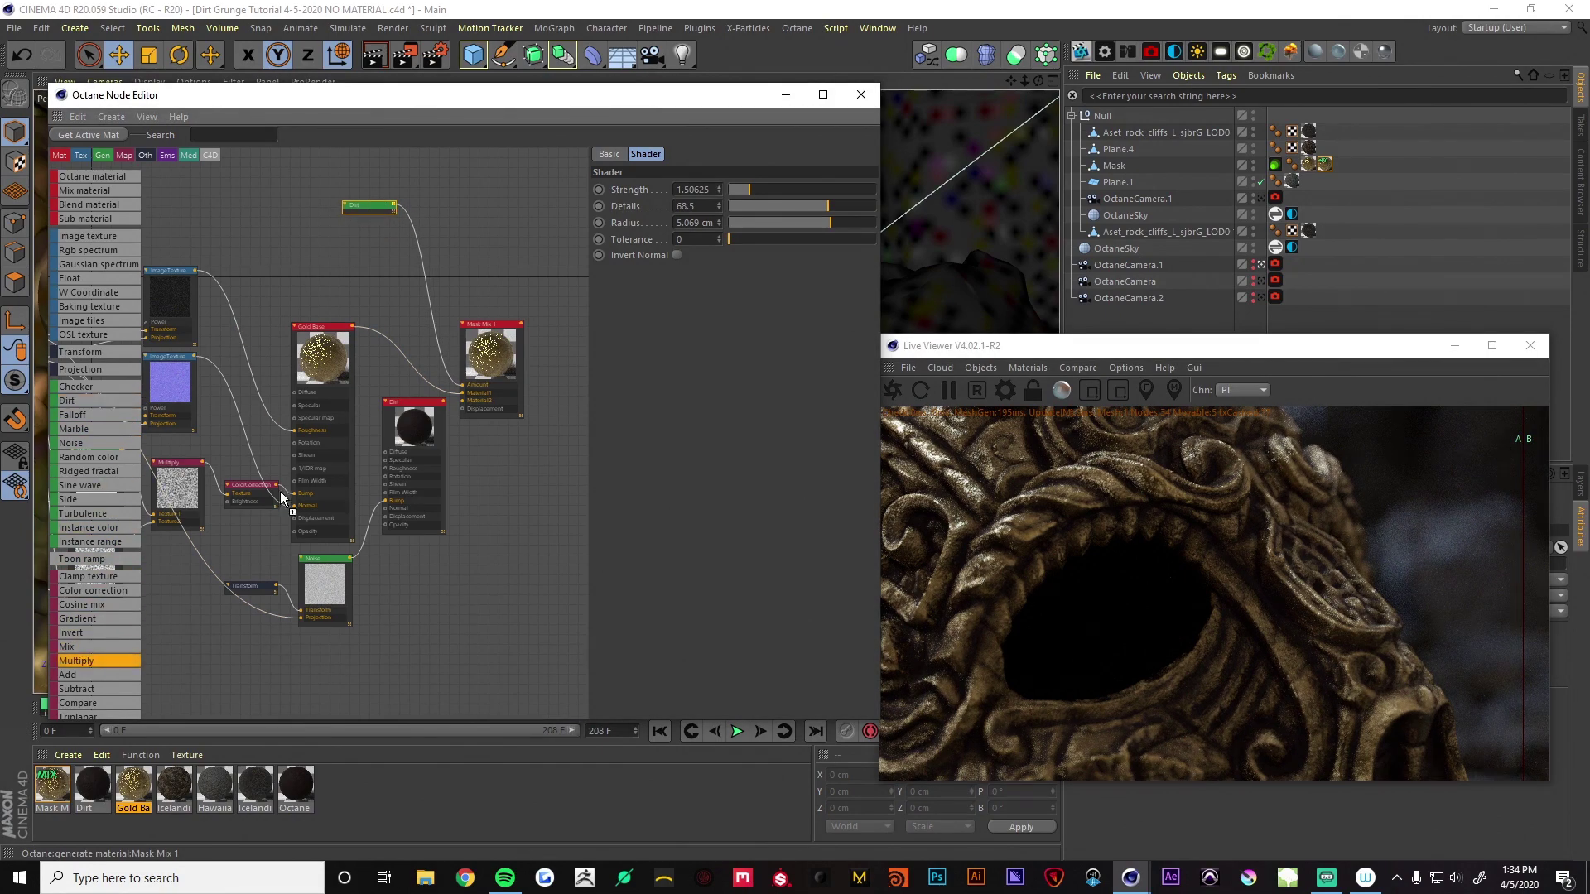
{"action": "left_click_drag", "start_coordinate": [423, 235], "coordinate": [314, 193]}
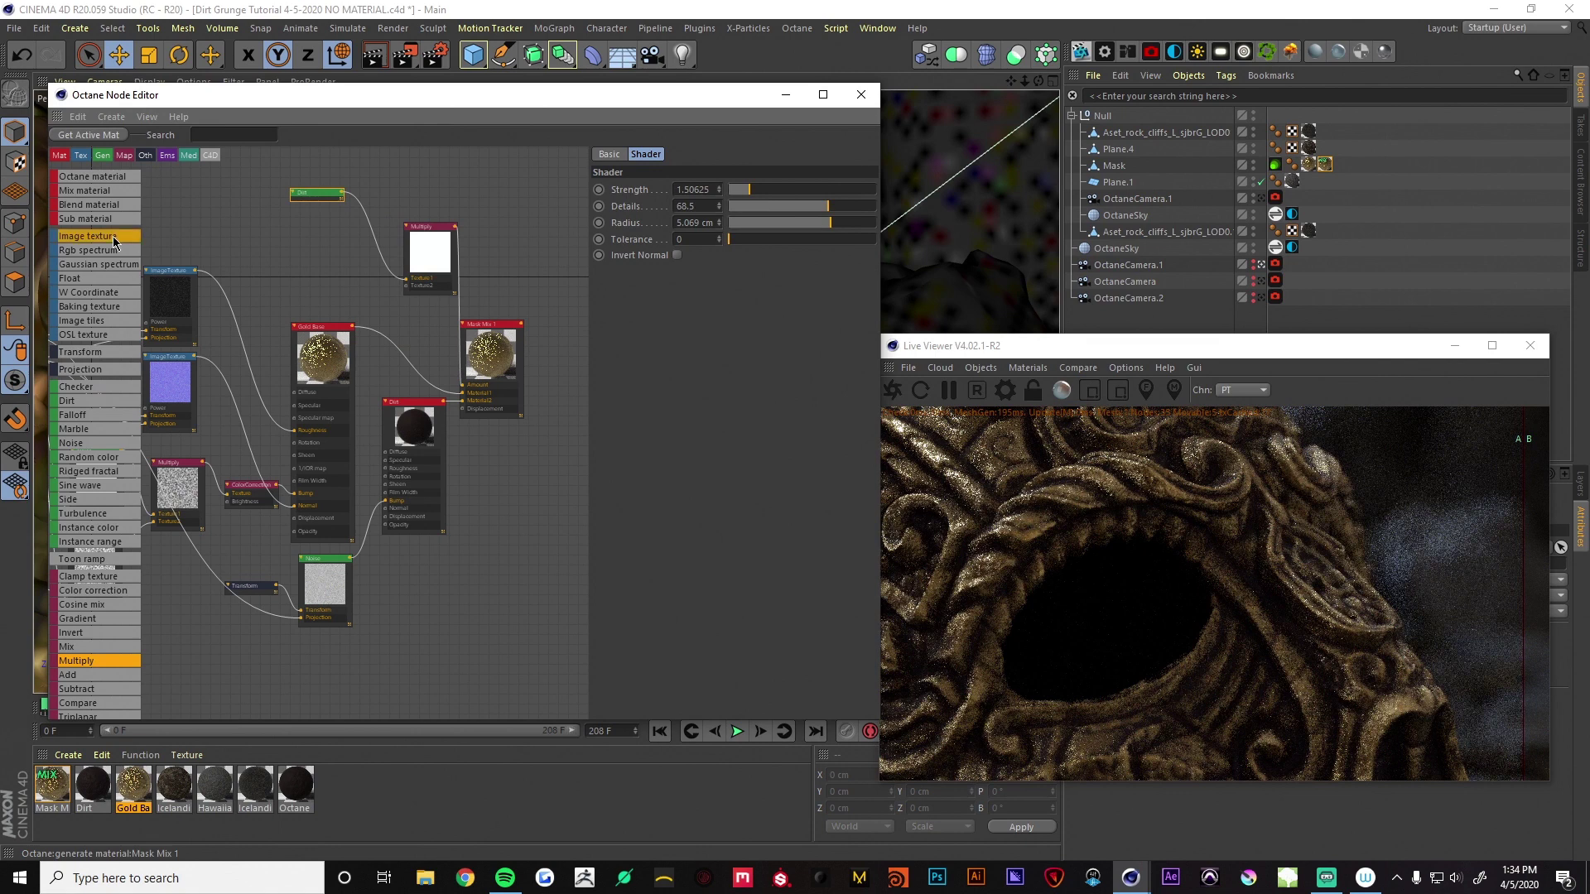
Connect a new Image Texture to the Multiply node's Texture2 input and load Smudge-BM11-AO without copying it to the project
{"action": "left_click_drag", "start_coordinate": [112, 236], "coordinate": [165, 222]}
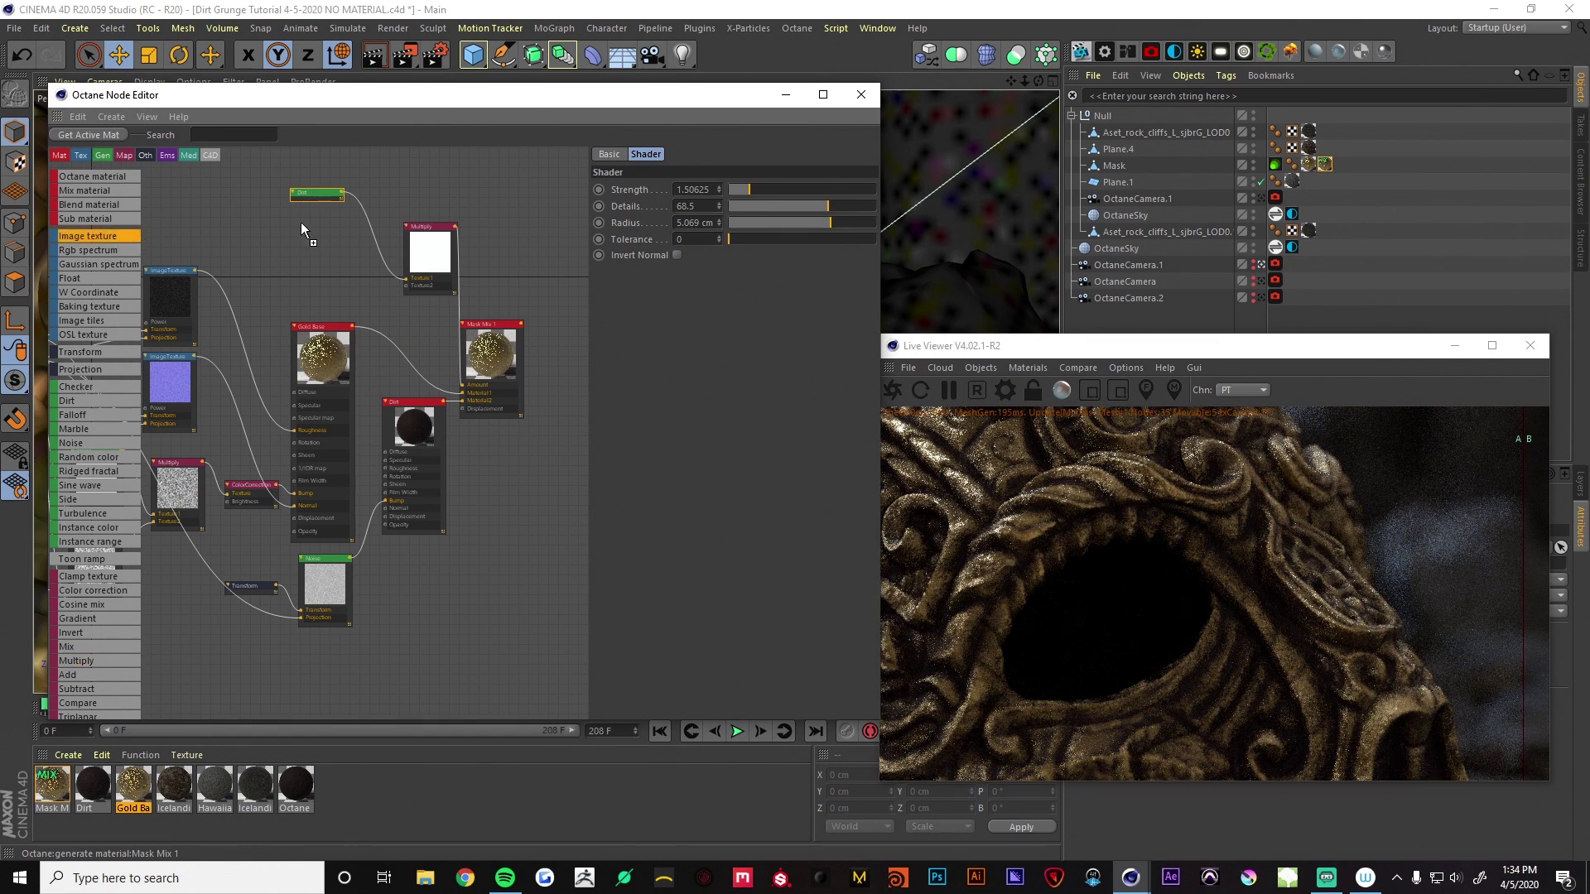
{"action": "left_click_drag", "start_coordinate": [301, 224], "coordinate": [402, 293]}
{"action": "left_click", "coordinate": [414, 265]}
{"action": "left_click", "coordinate": [338, 284]}
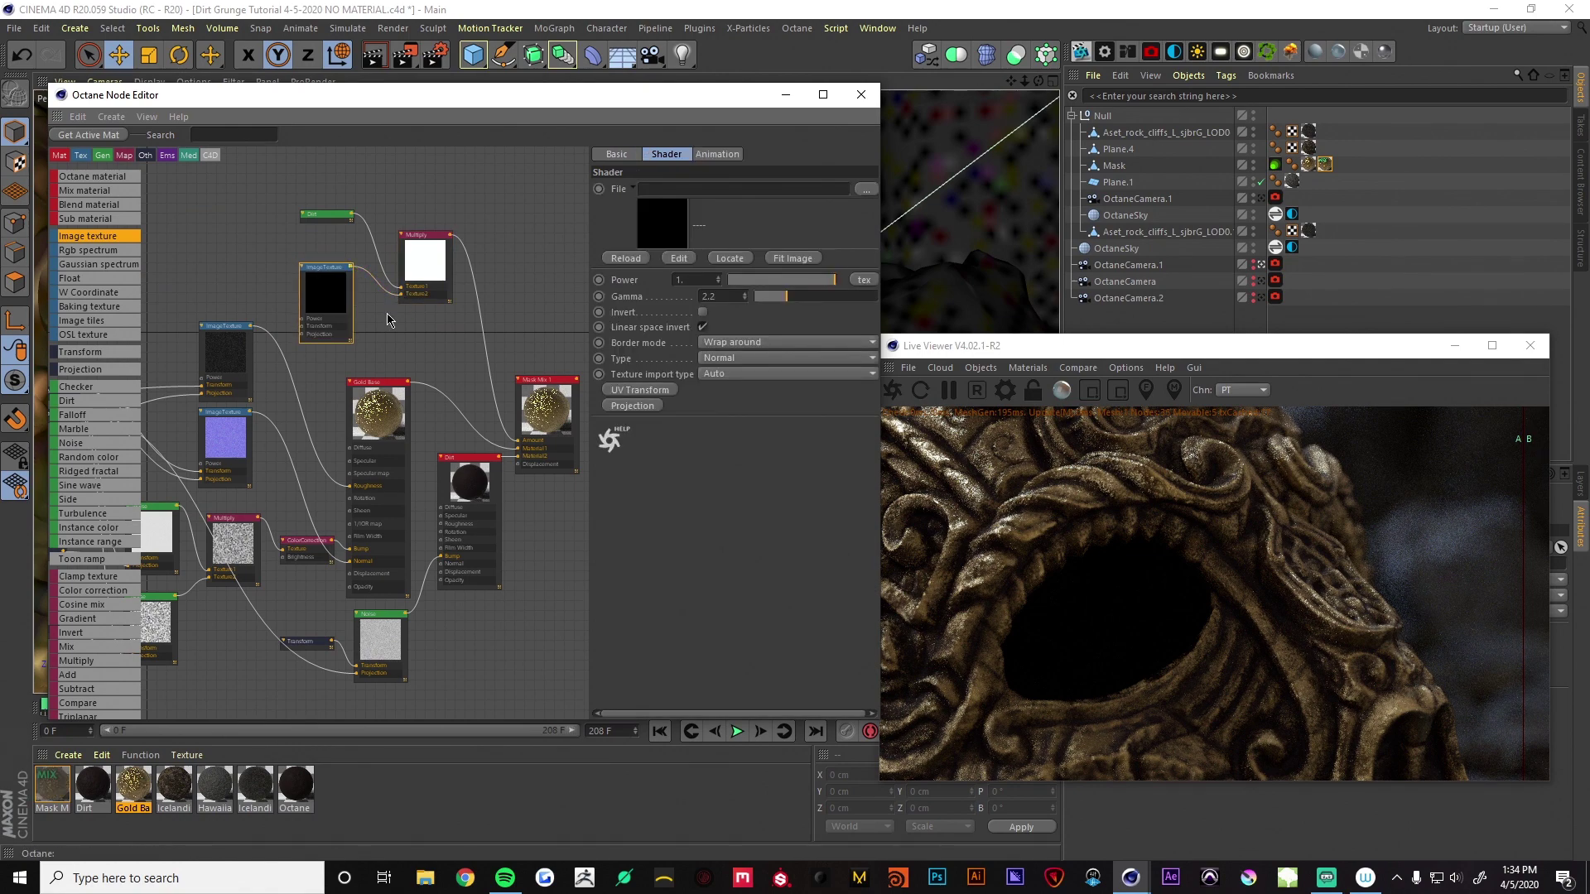
{"action": "left_click", "coordinate": [866, 190]}
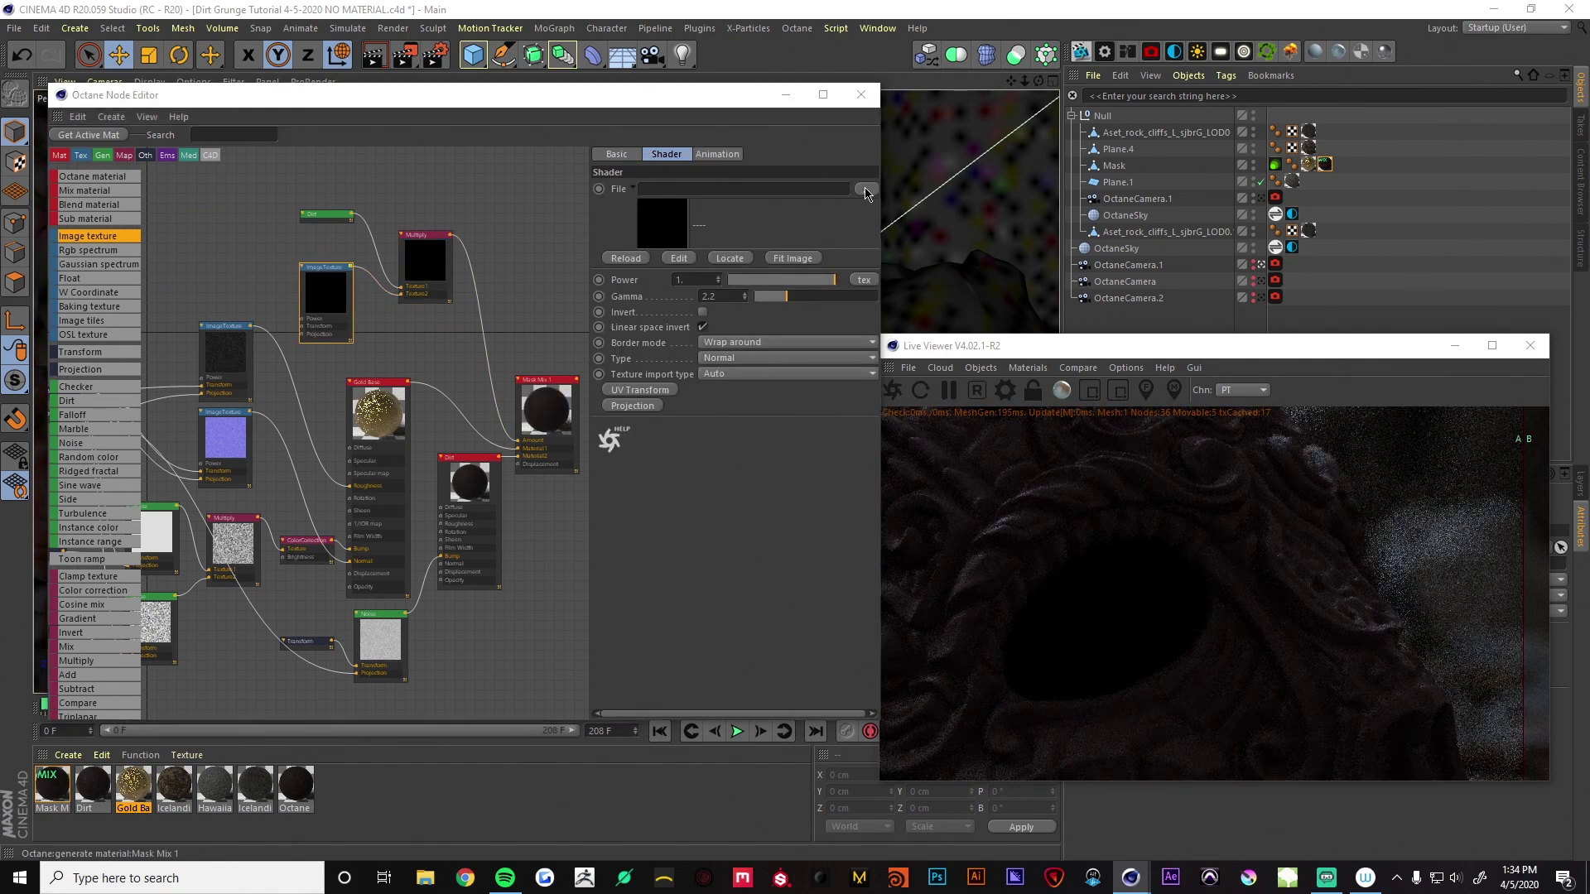
{"action": "left_click", "coordinate": [261, 234]}
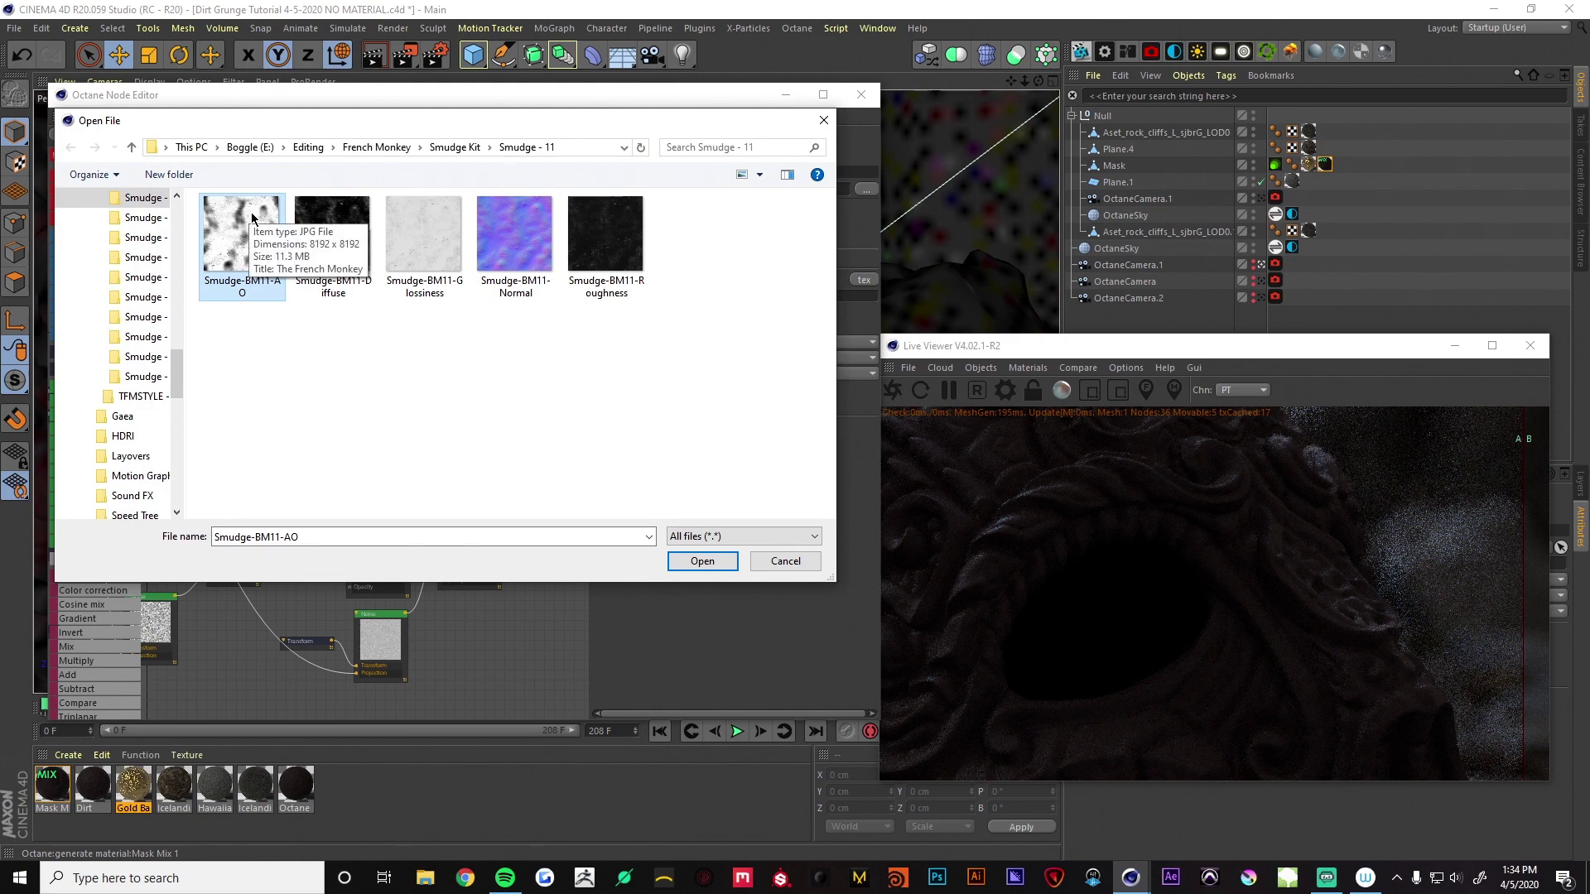
{"action": "left_click", "coordinate": [693, 561]}
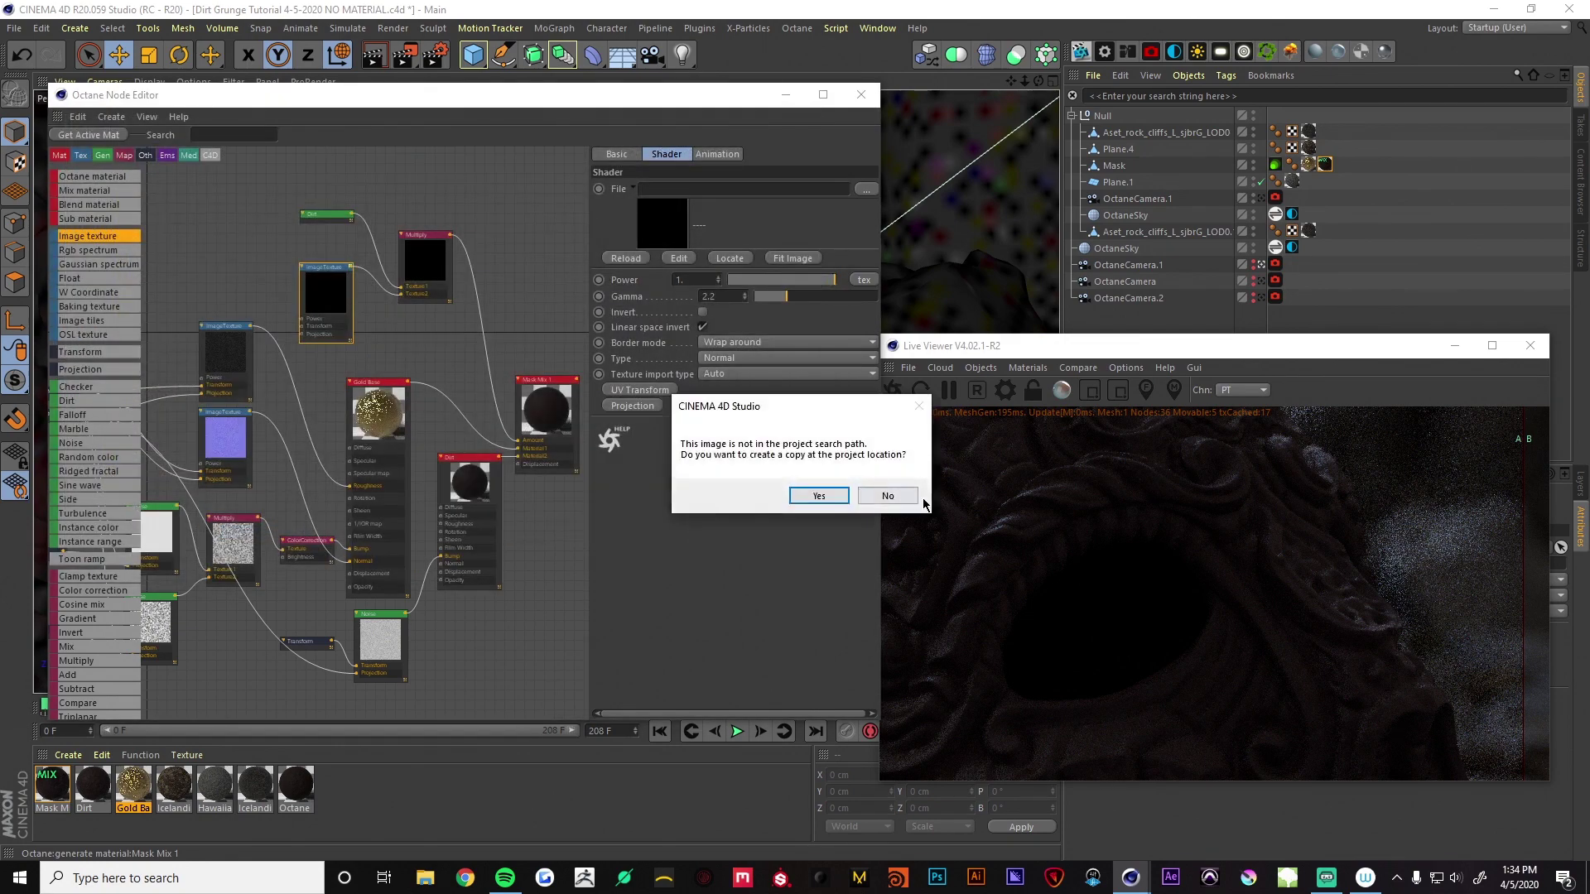
{"action": "left_click", "coordinate": [884, 495]}
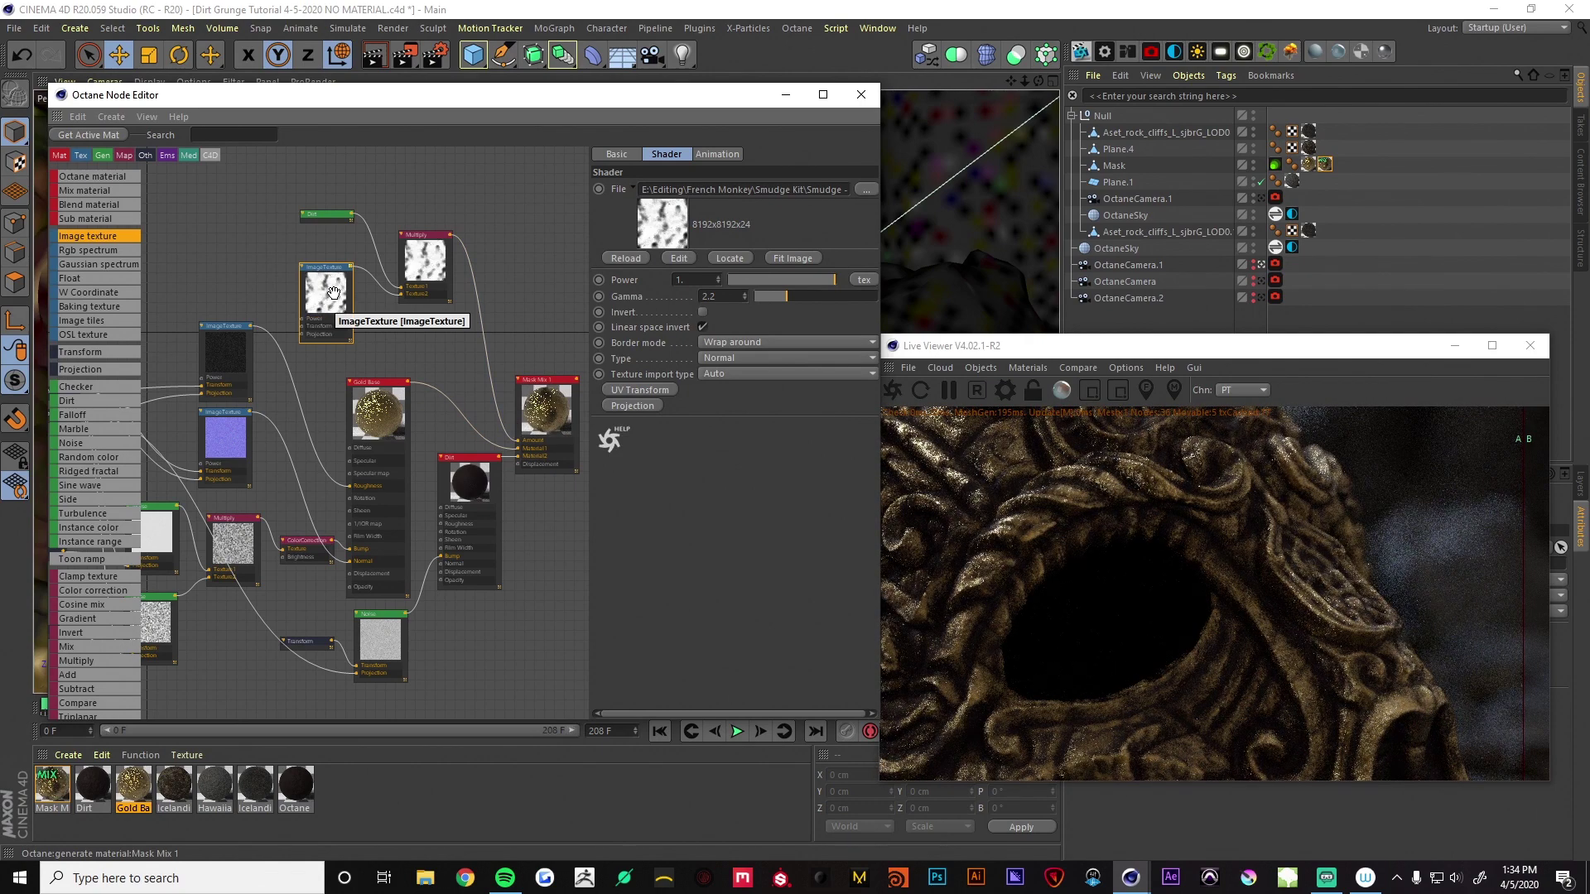
Connect the shared Transform and Texture Projection nodes to the smudge AO image's Transform and Projection inputs
{"action": "middle_click_drag", "start_coordinate": [333, 290], "coordinate": [510, 267]}
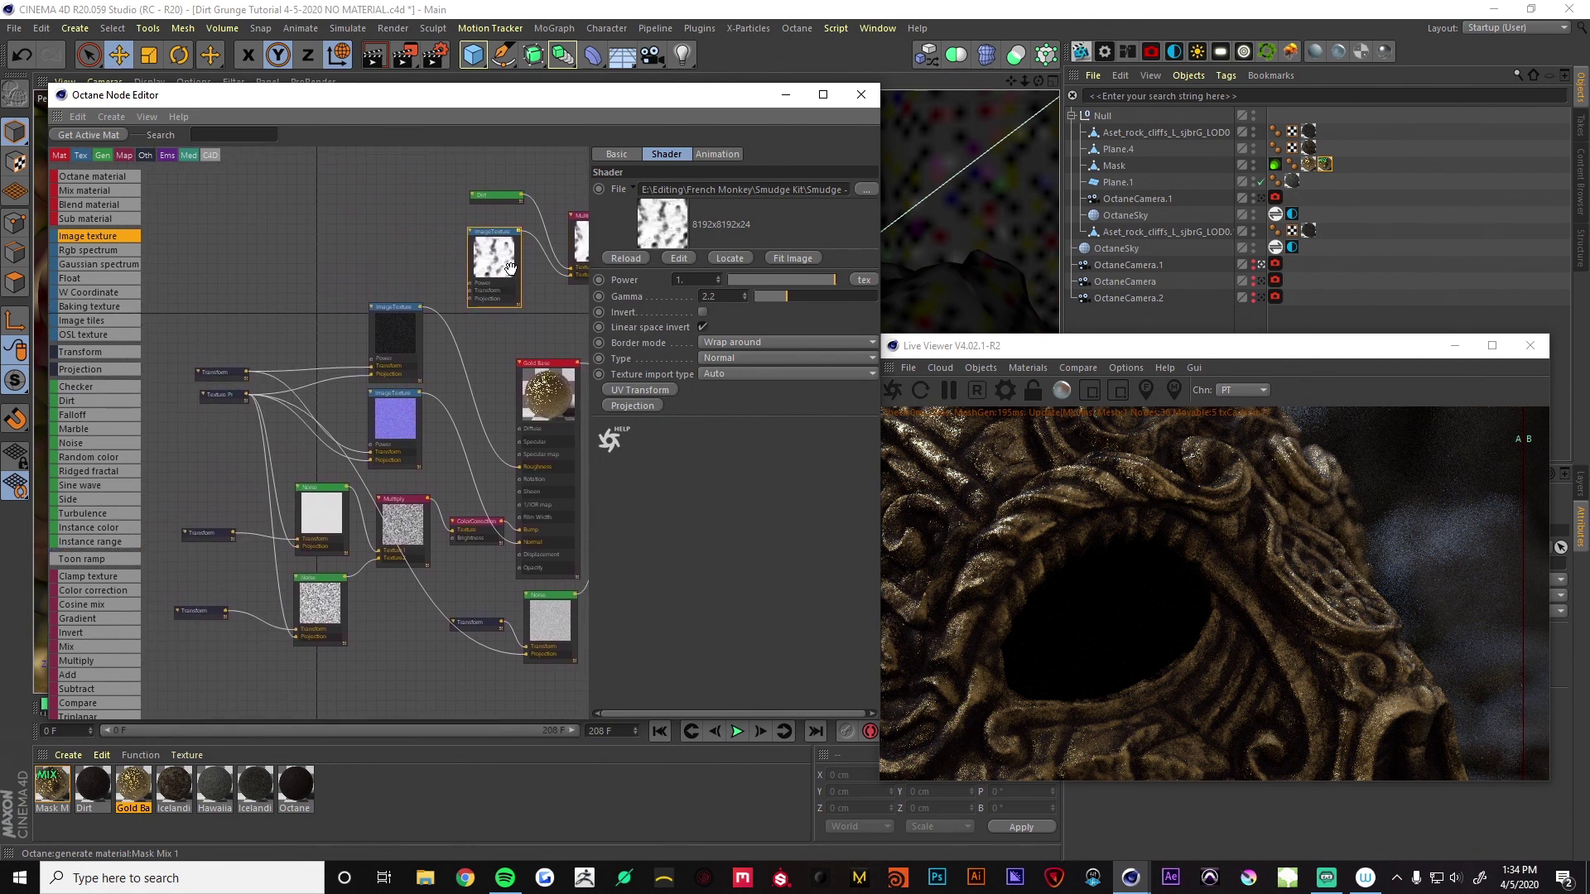
{"action": "left_click_drag", "start_coordinate": [274, 439], "coordinate": [470, 291]}
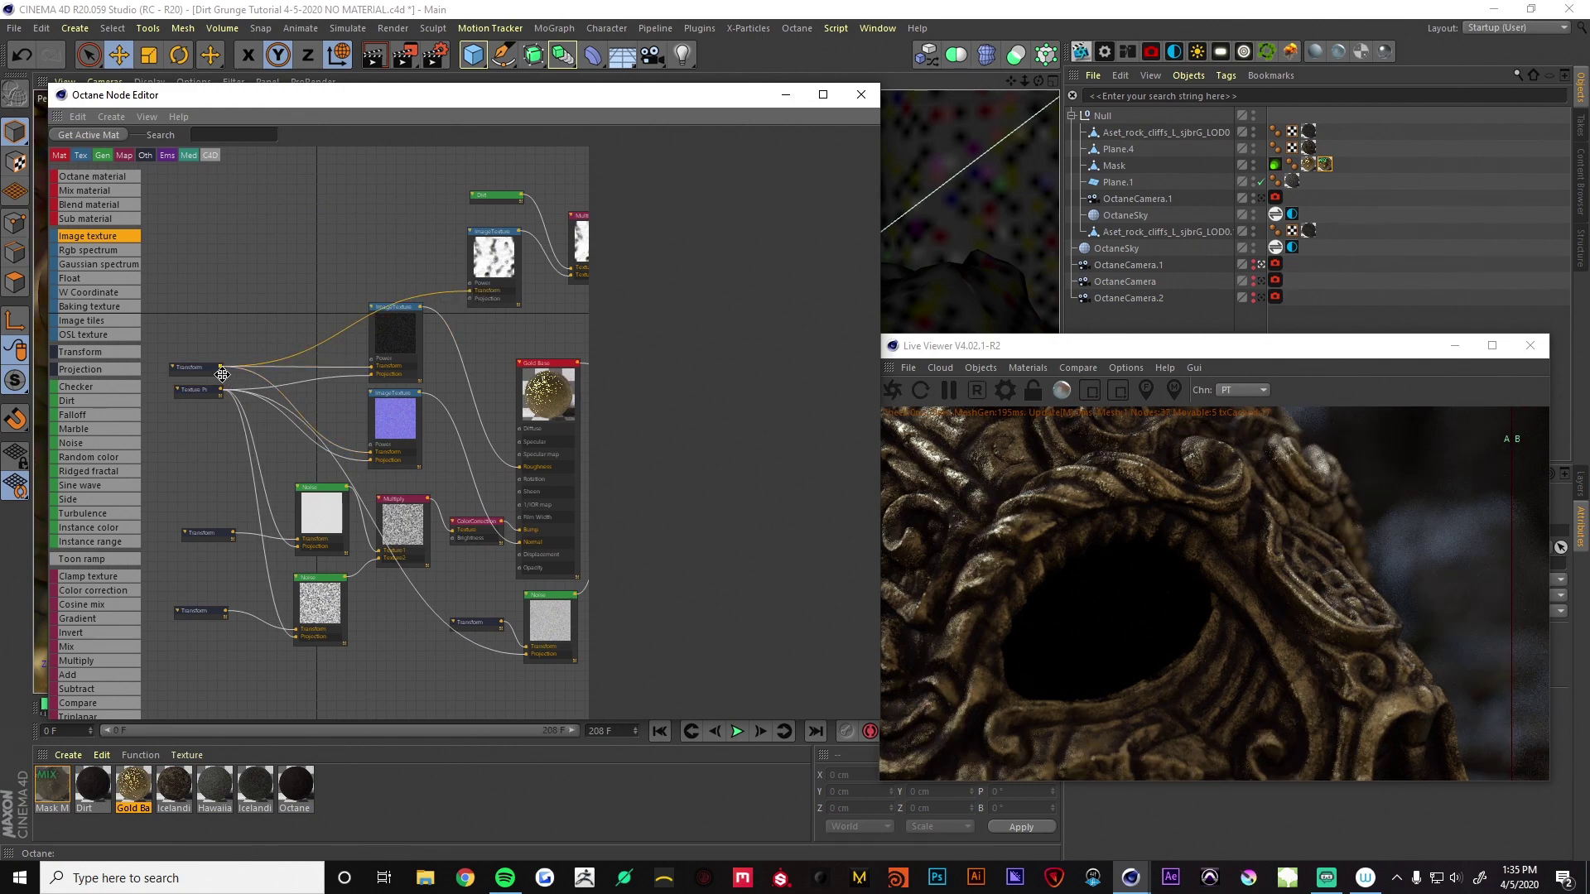
{"action": "left_click_drag", "start_coordinate": [220, 390], "coordinate": [471, 304]}
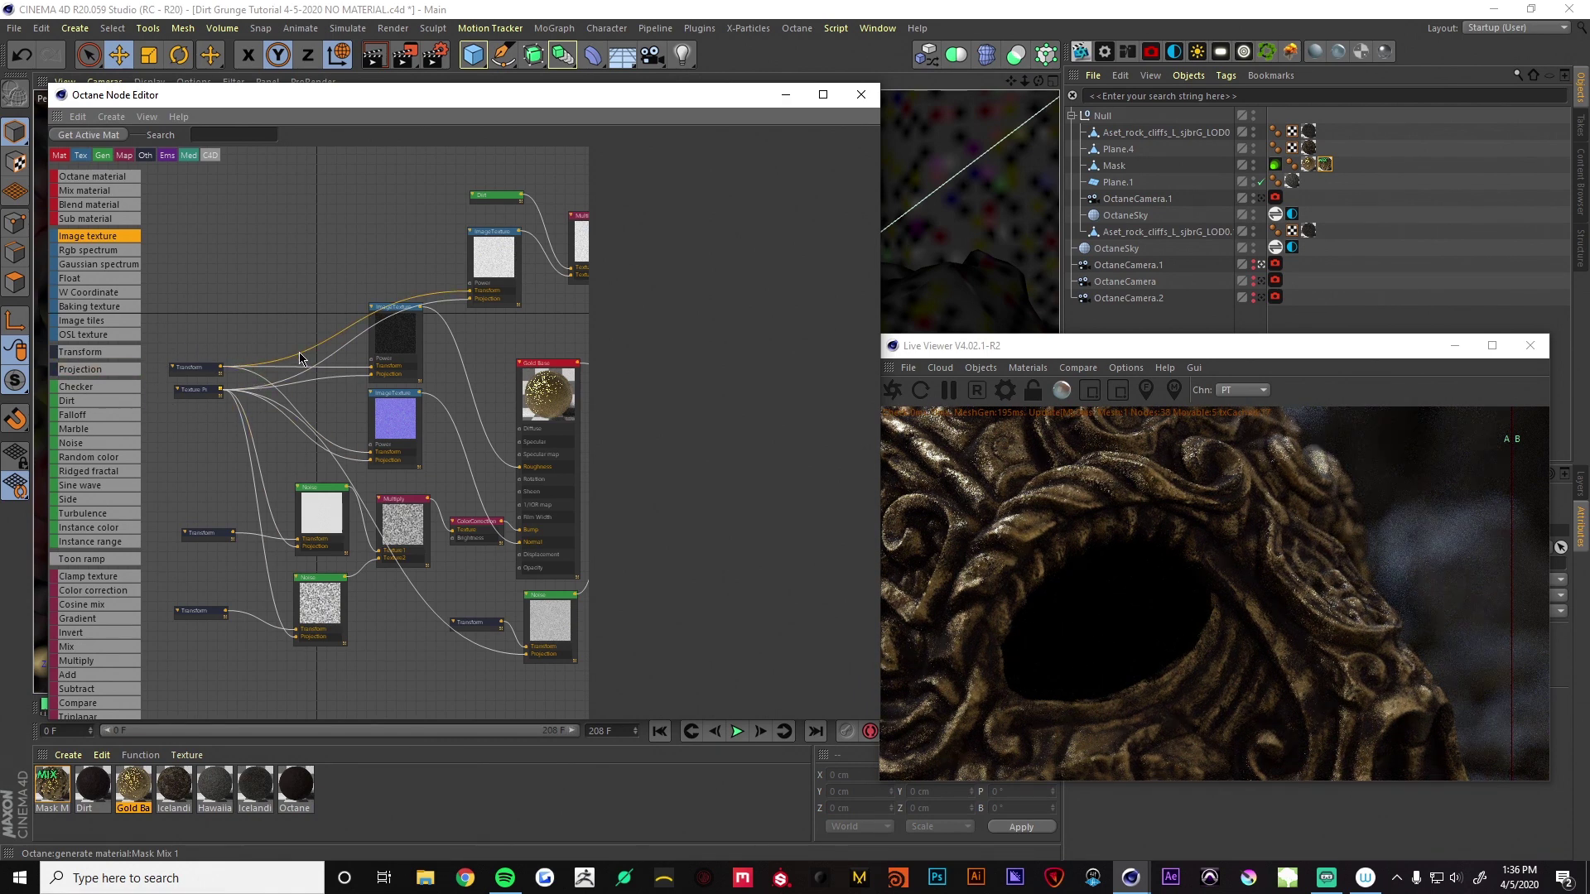
Insert a Mix texture node between Multiply and the Amount input of Mask Mix 1, and reconnect Multiply to its Texture1 input
{"action": "middle_click_drag", "start_coordinate": [305, 353], "coordinate": [264, 372]}
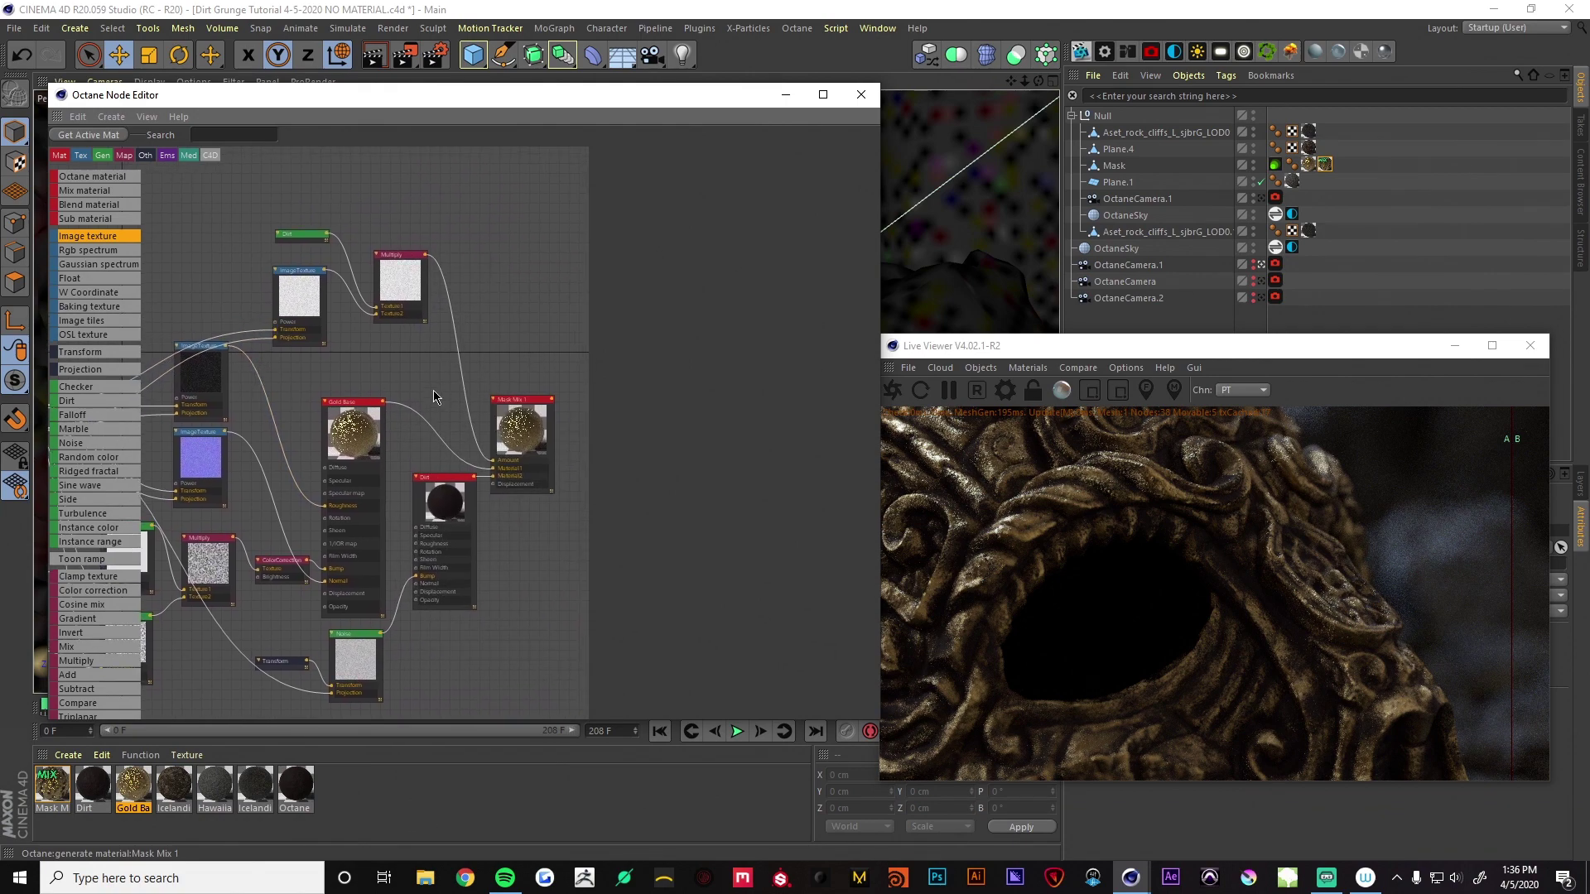
{"action": "middle_click_drag", "start_coordinate": [477, 397], "coordinate": [377, 403]}
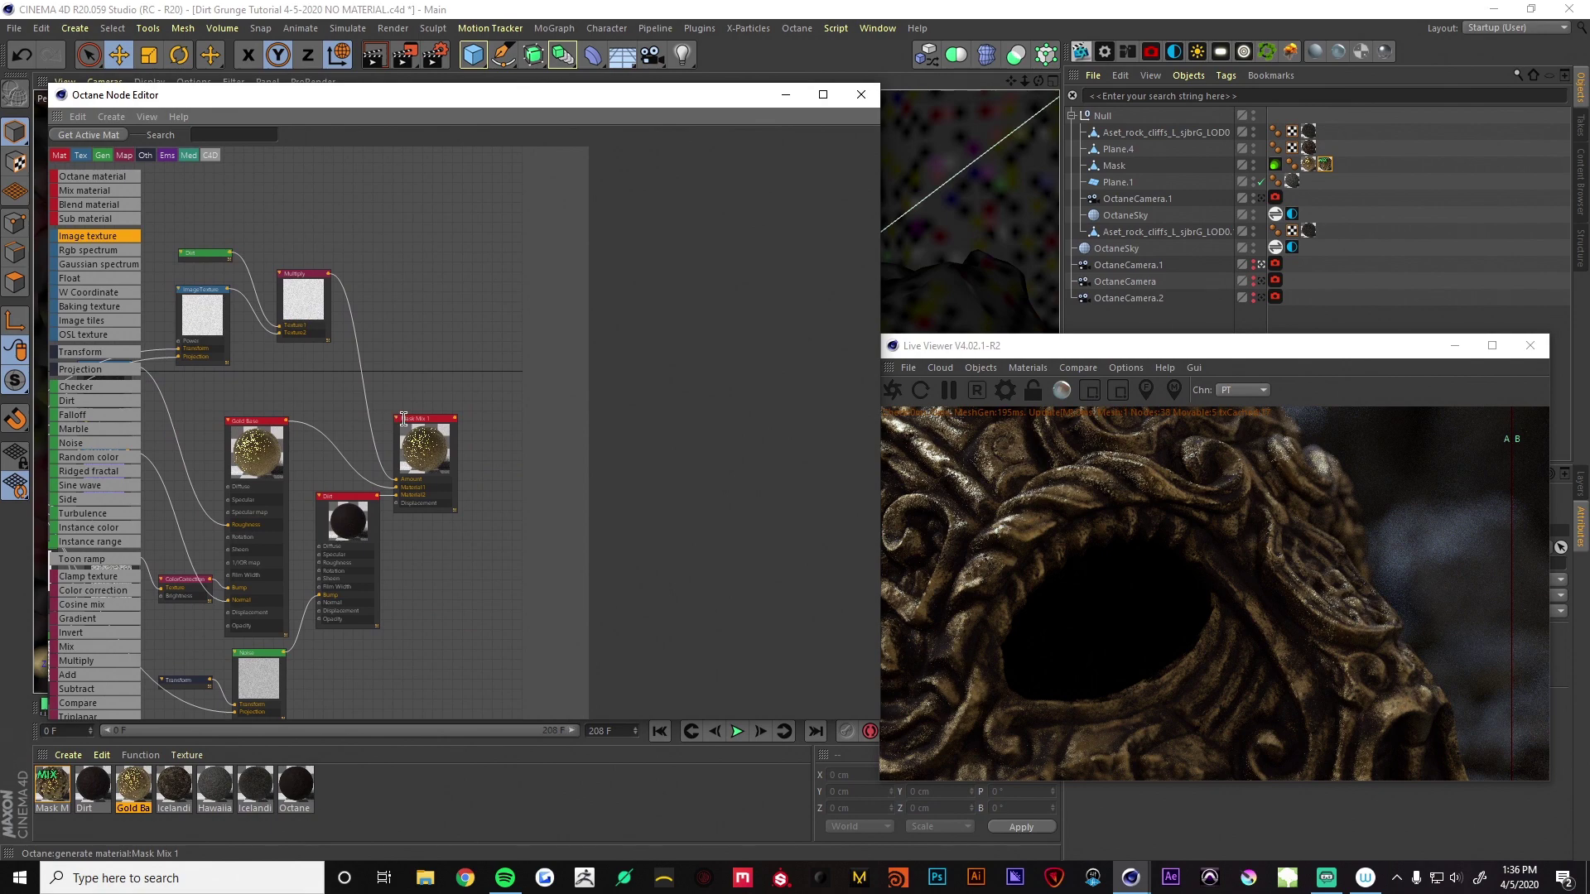
{"action": "left_click_drag", "start_coordinate": [424, 426], "coordinate": [486, 421]}
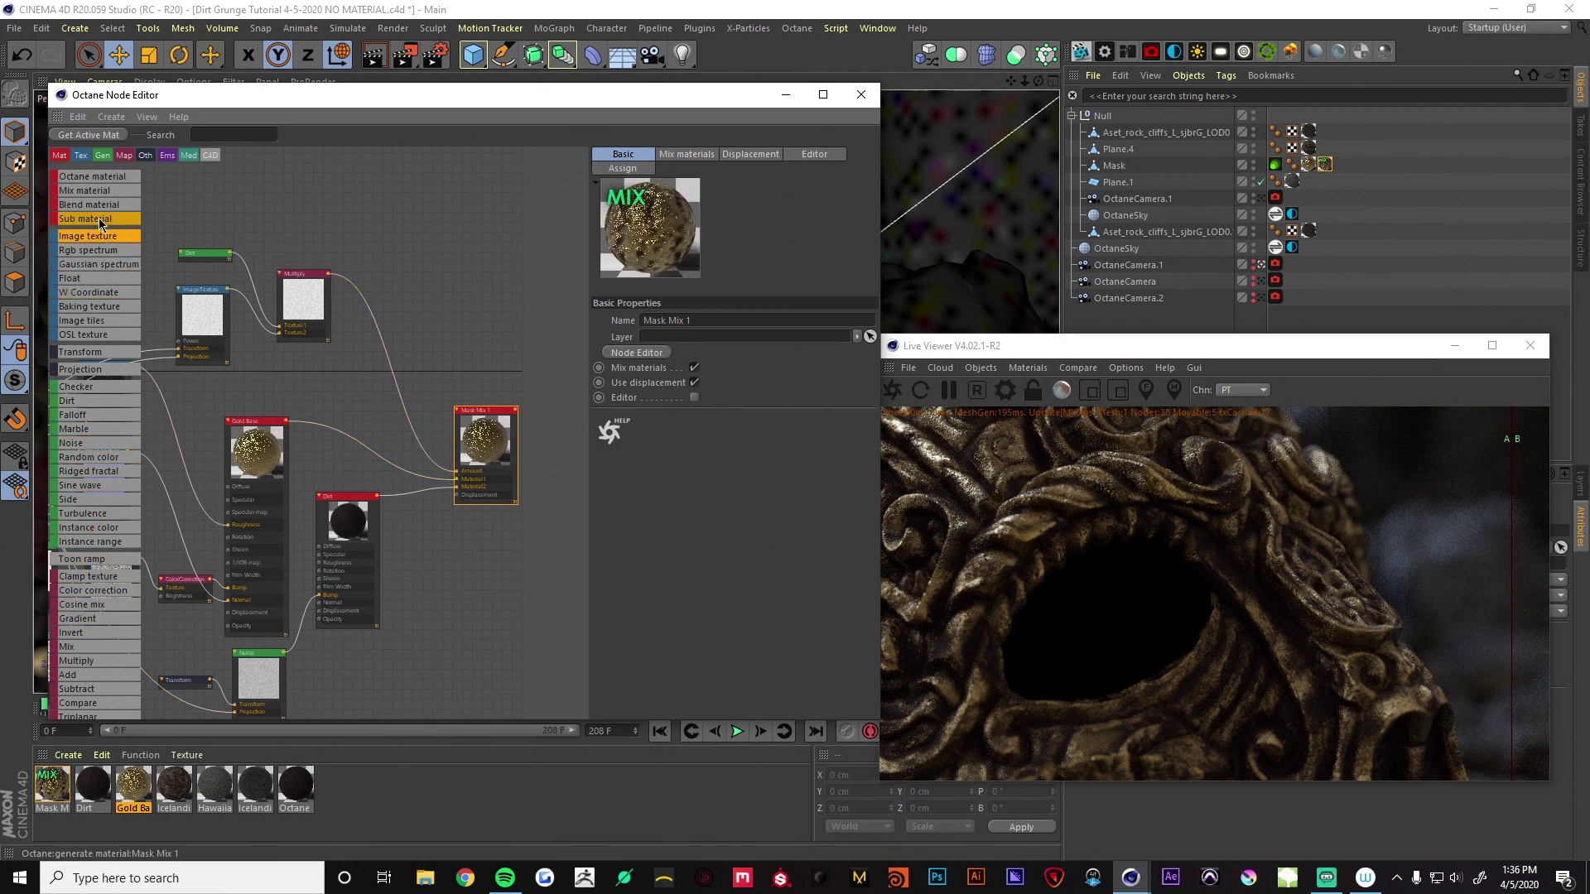
{"action": "scroll", "coordinate": [106, 572], "scroll_direction": "down", "scroll_amount": 5}
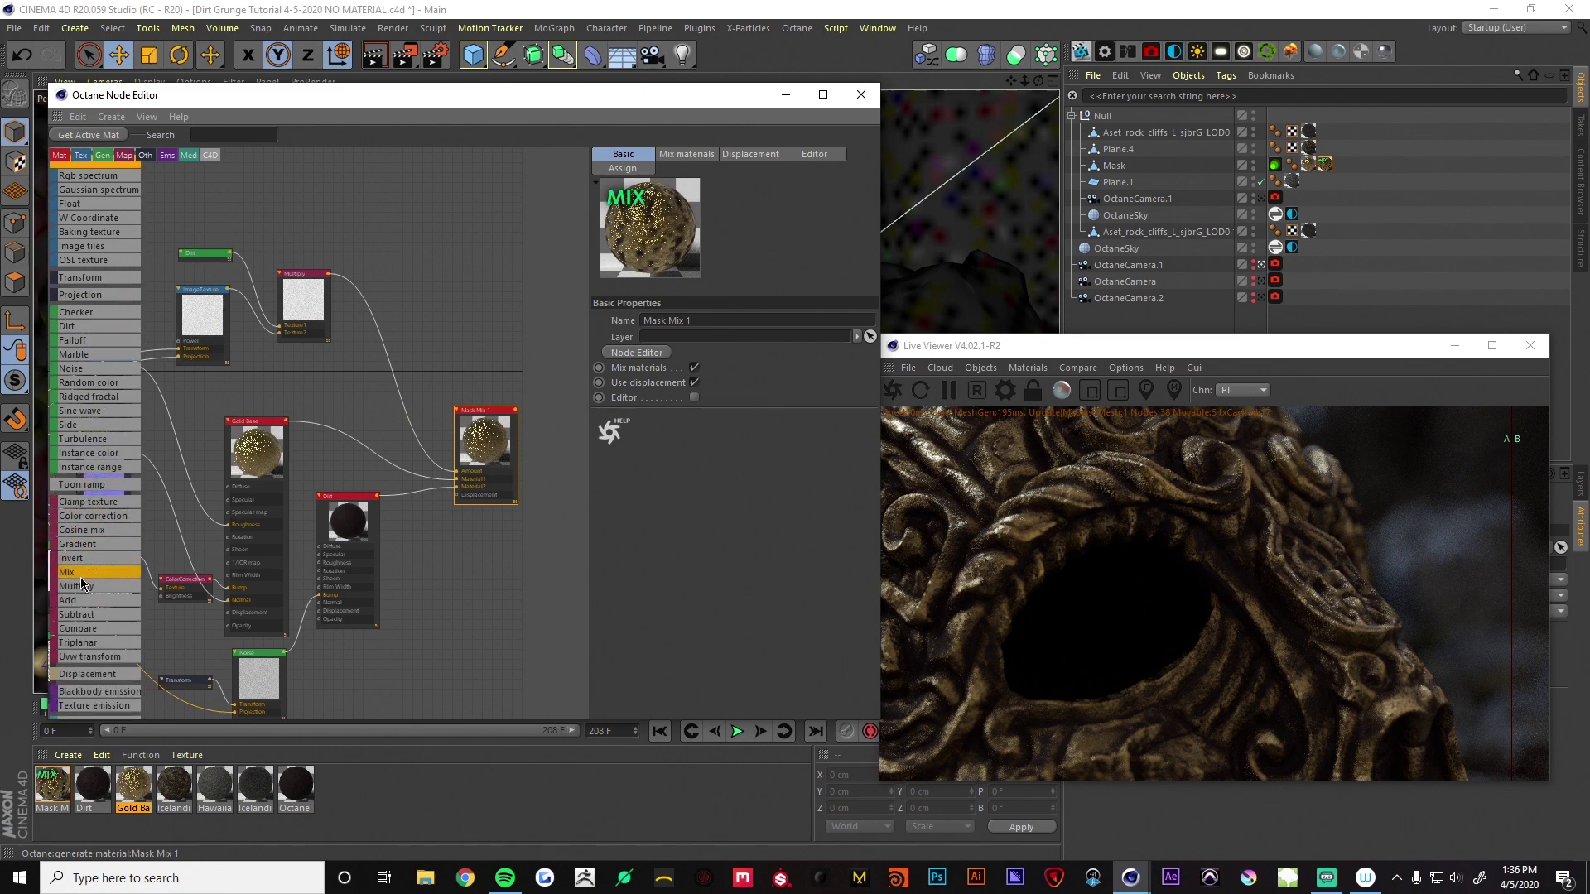
{"action": "left_click_drag", "start_coordinate": [70, 582], "coordinate": [325, 390]}
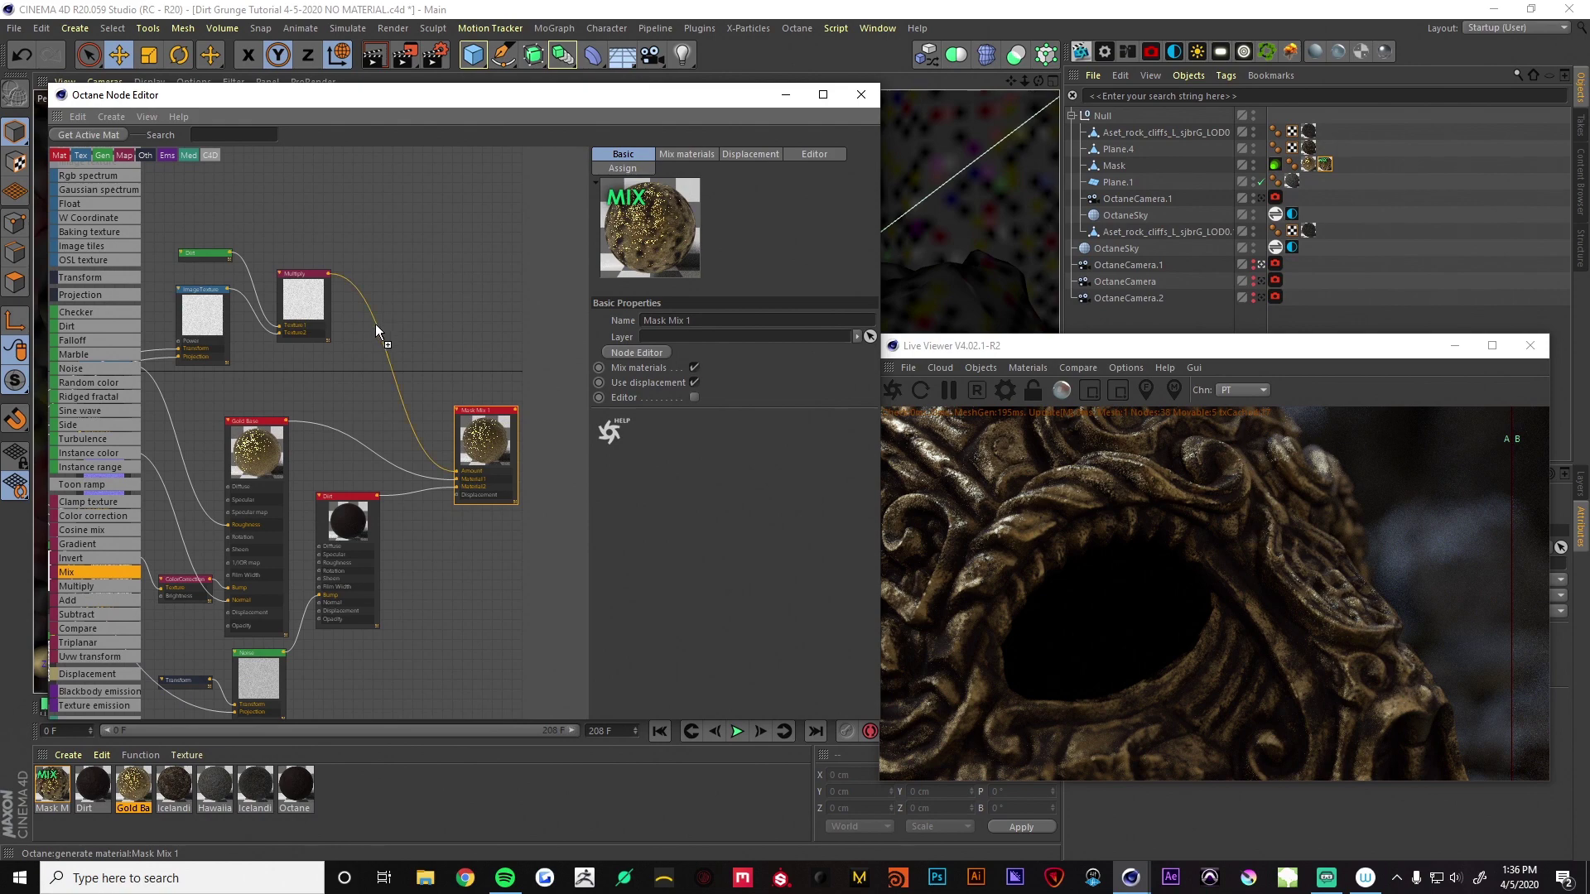
{"action": "left_click_drag", "start_coordinate": [375, 325], "coordinate": [404, 349]}
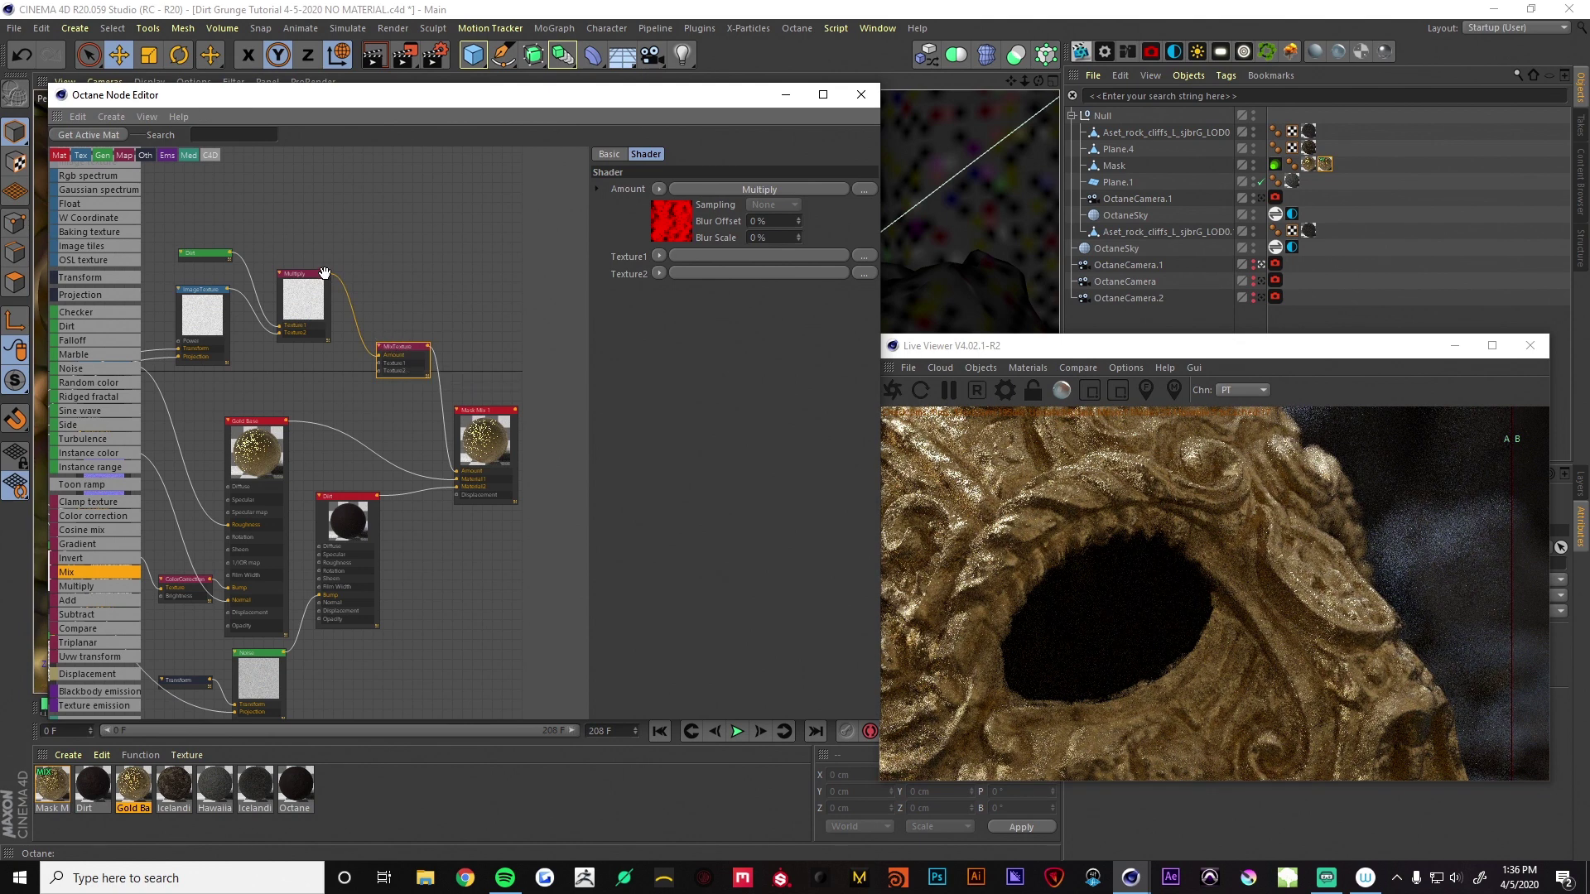
{"action": "left_click", "coordinate": [358, 335]}
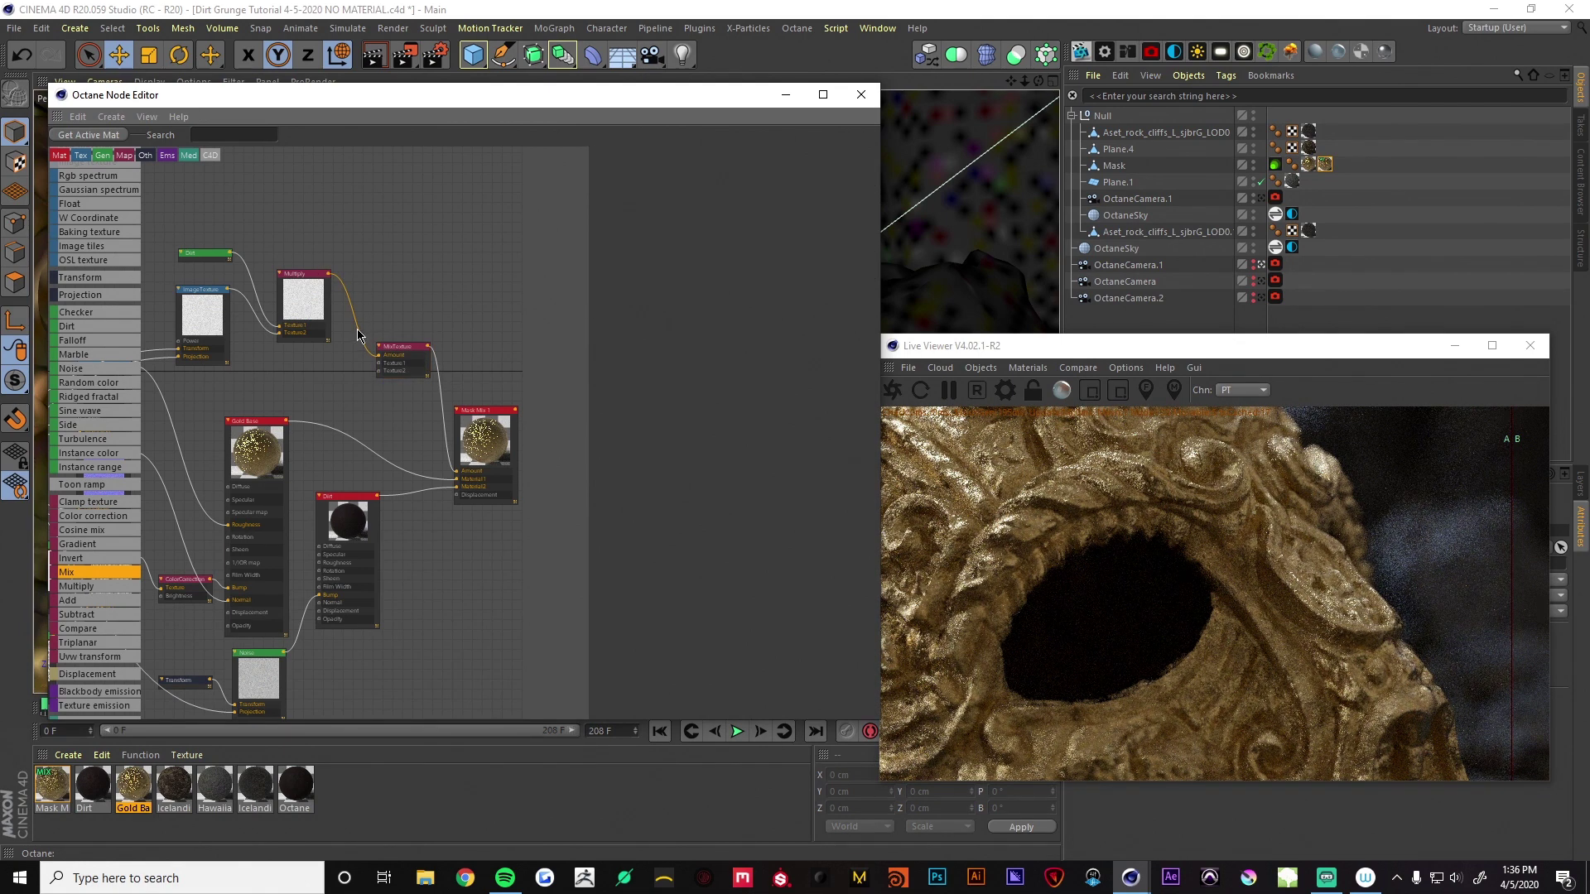
{"action": "left_click_drag", "start_coordinate": [335, 286], "coordinate": [374, 357]}
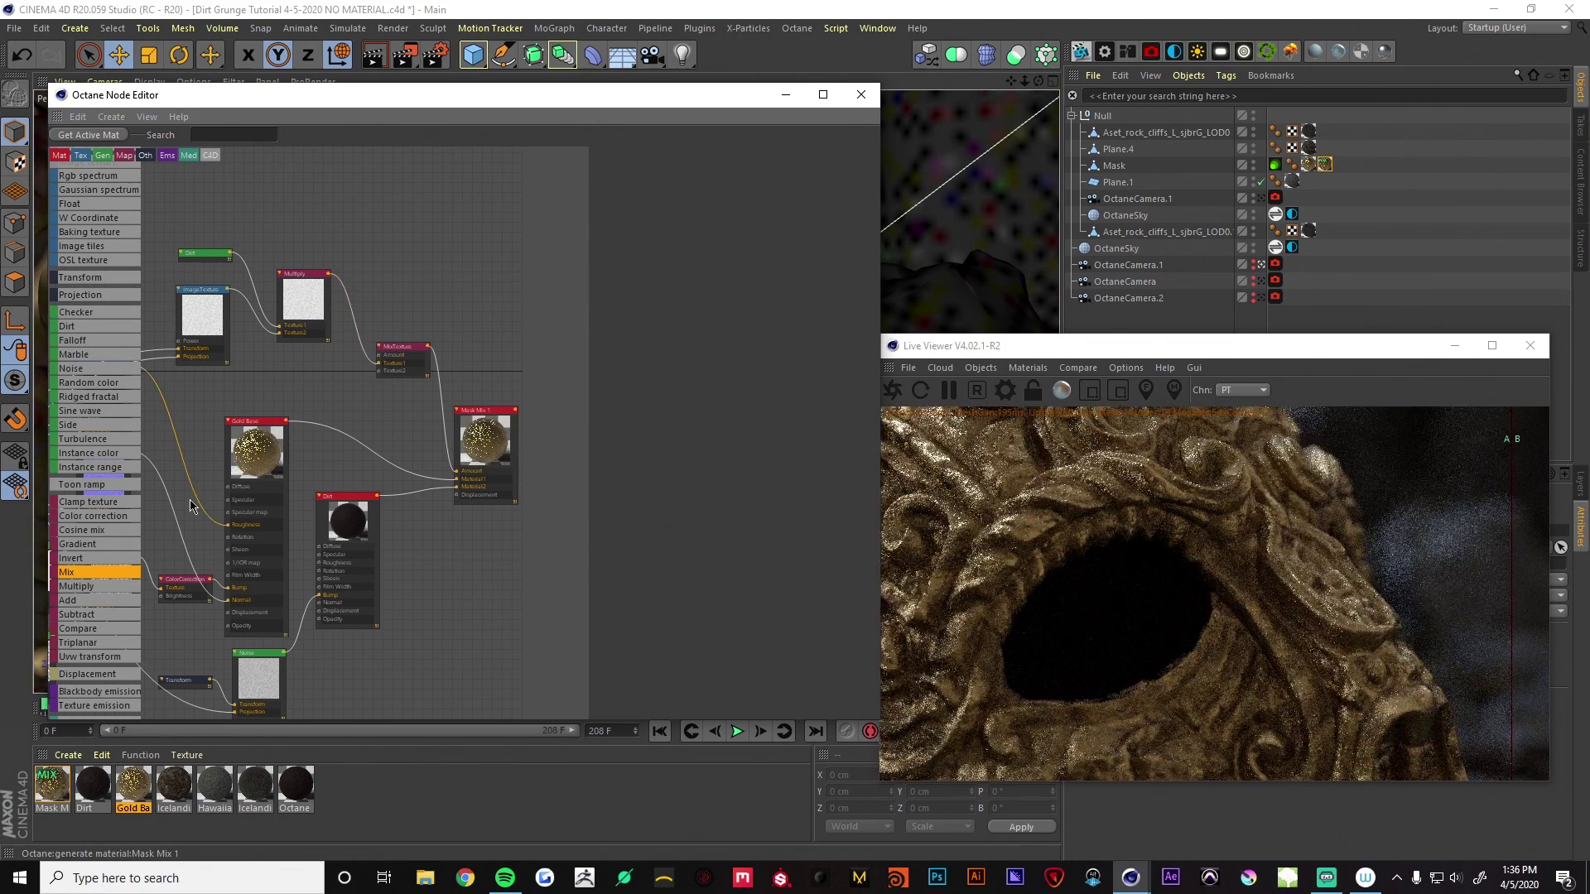
Add a Cinema 4D Noise node below the Multiply node and set its global scale to 20%
{"action": "scroll", "coordinate": [108, 580], "scroll_direction": "down", "scroll_amount": 5}
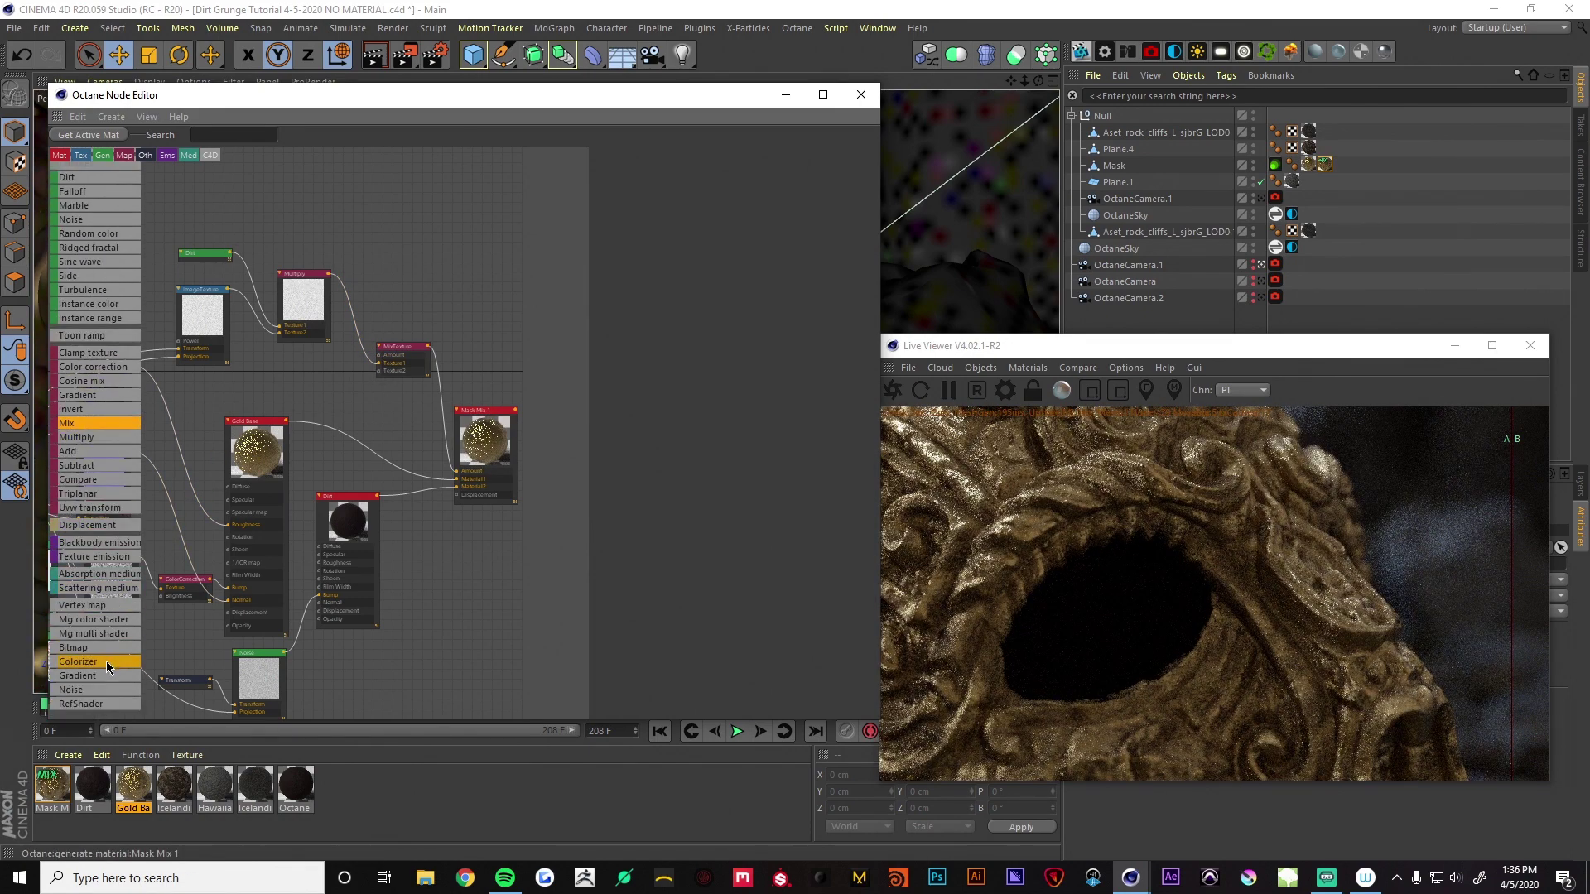
{"action": "left_click_drag", "start_coordinate": [87, 688], "coordinate": [241, 575]}
{"action": "left_click_drag", "start_coordinate": [333, 363], "coordinate": [334, 404]}
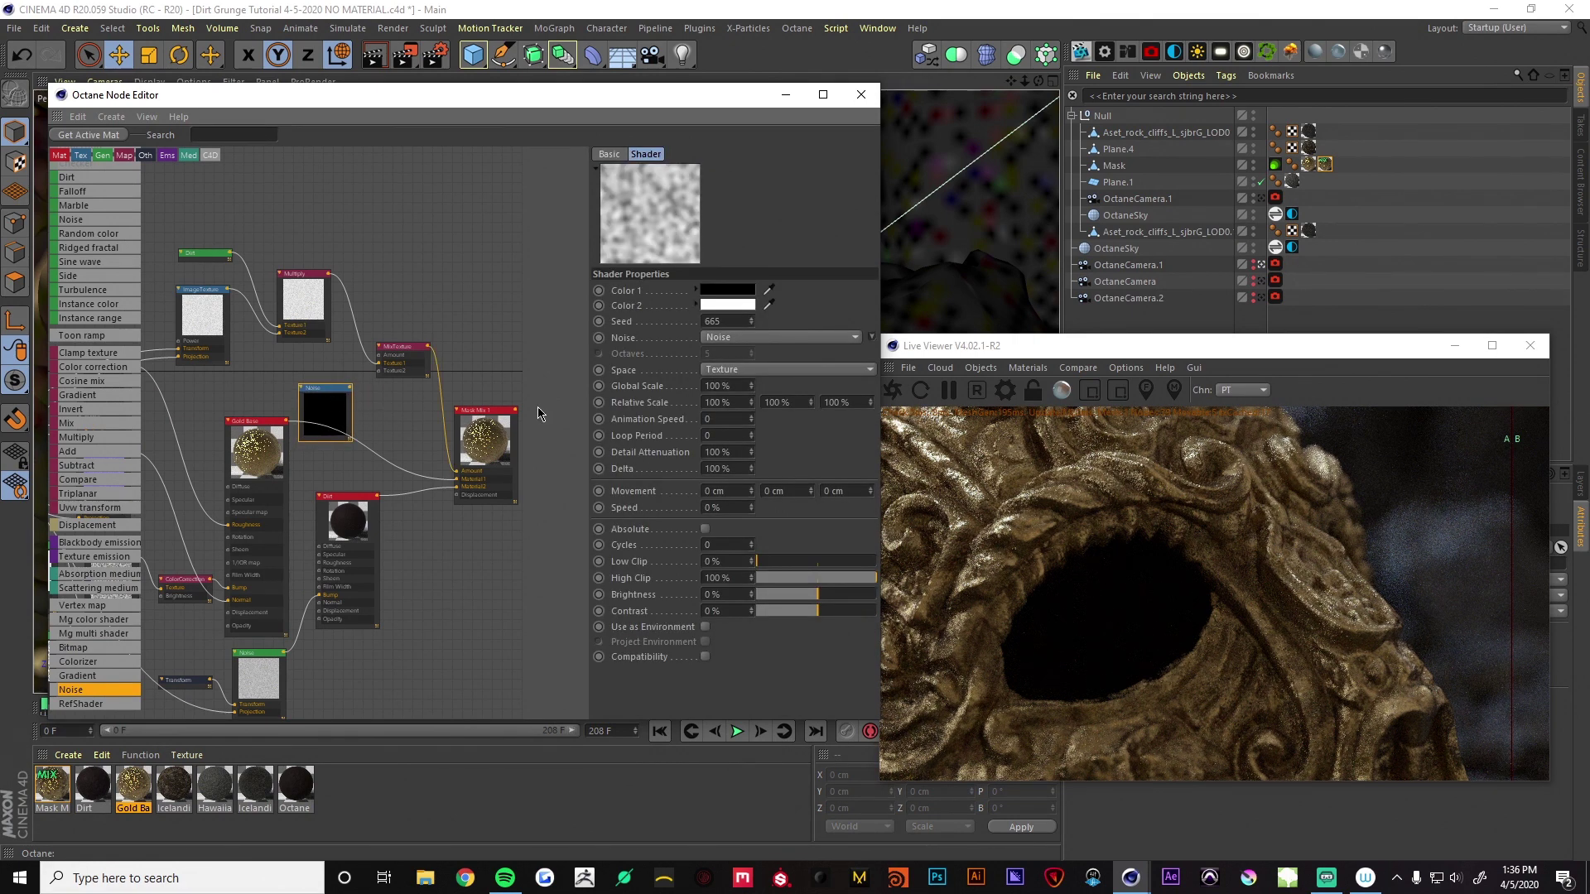
{"action": "type", "text": "20"}
{"action": "key", "text": "Return"}
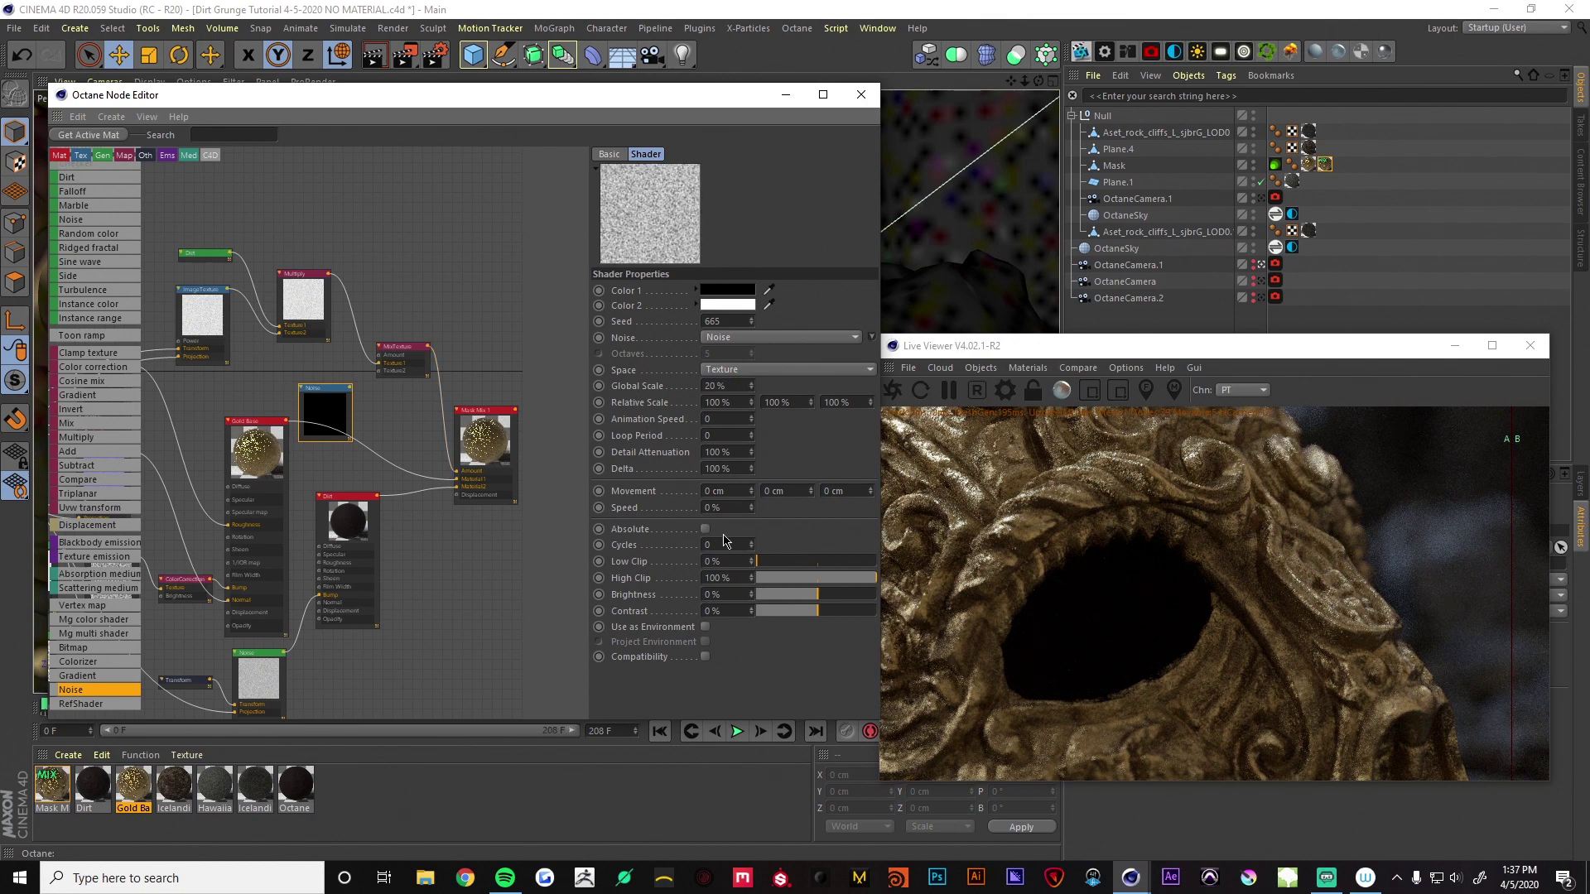
Feed the noise into the Mix texture's Texture2 input and set its brightness to -30% and contrast to 15%
{"action": "left_click_drag", "start_coordinate": [820, 598], "coordinate": [805, 598]}
{"action": "left_click_drag", "start_coordinate": [817, 616], "coordinate": [793, 611]}
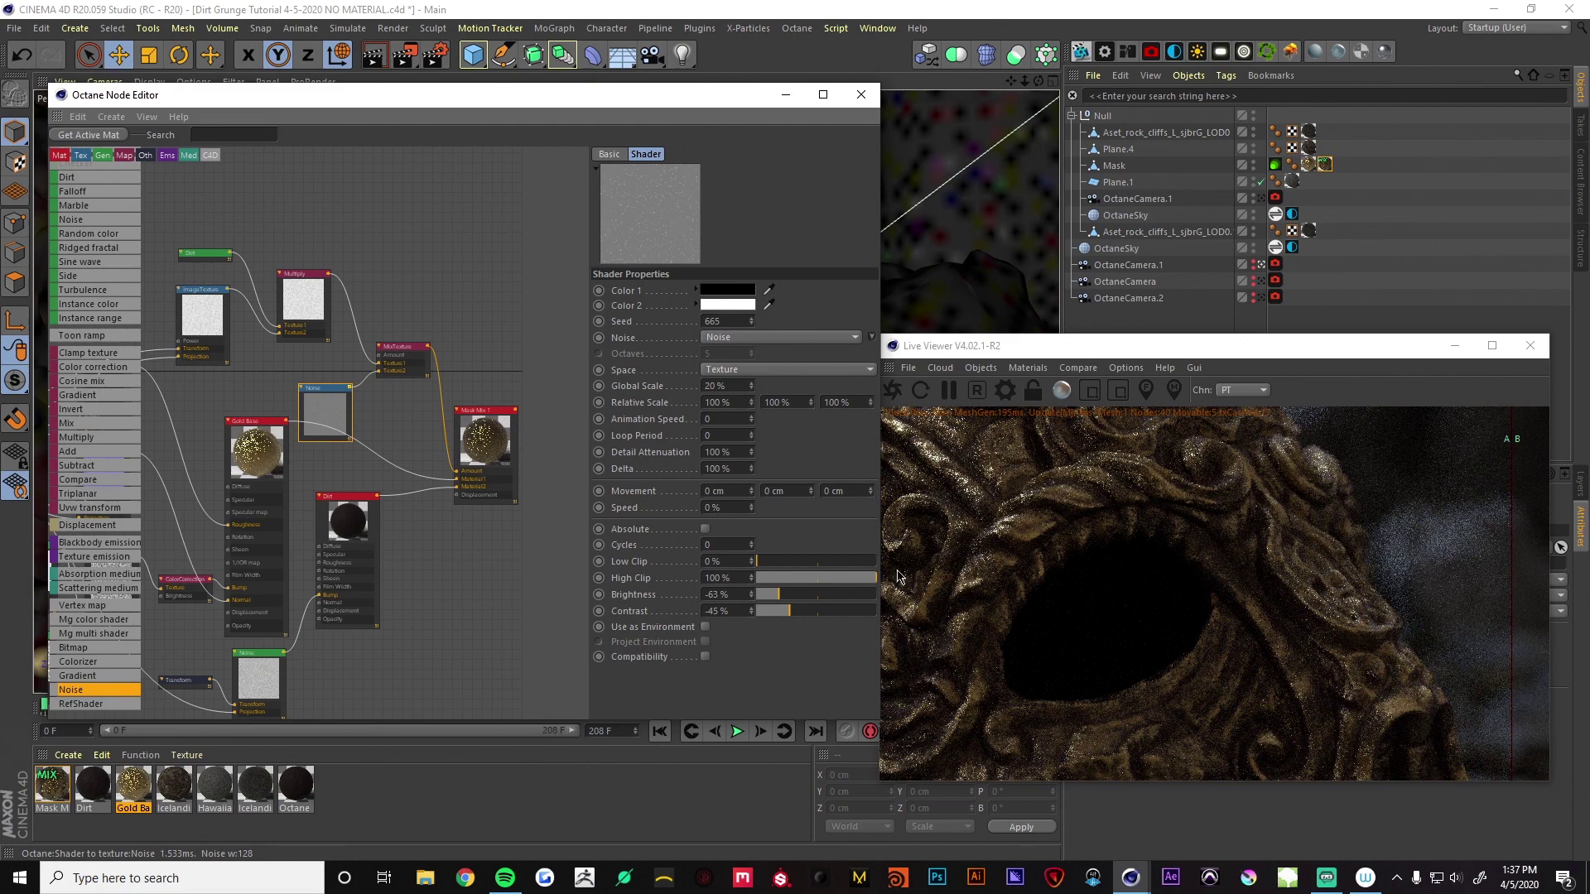
{"action": "left_click_drag", "start_coordinate": [787, 613], "coordinate": [800, 611]}
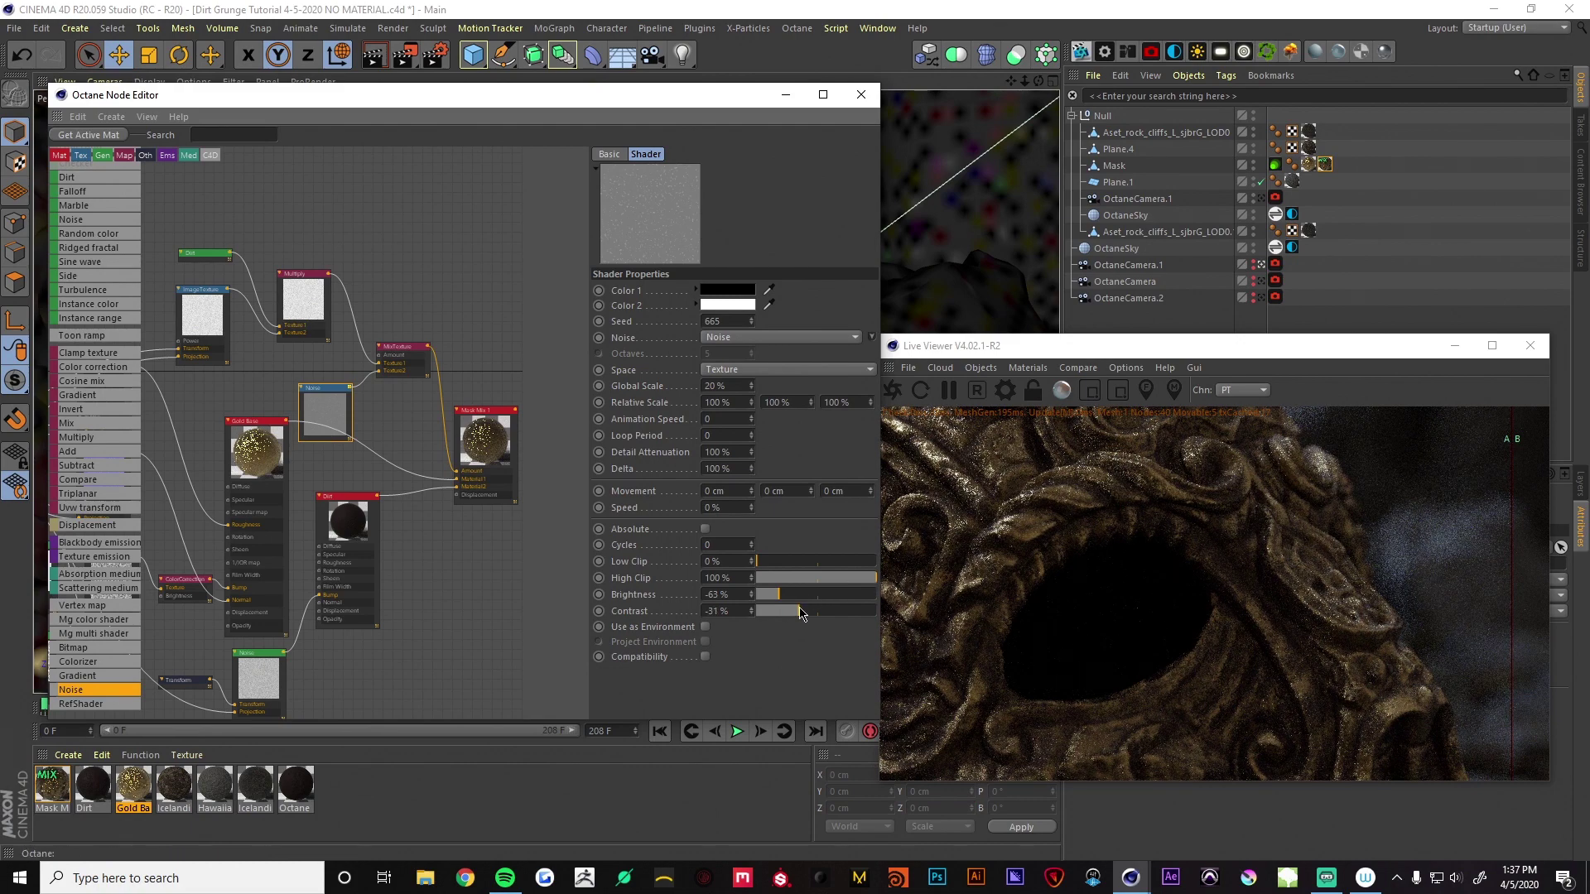
{"action": "left_click", "coordinate": [790, 595]}
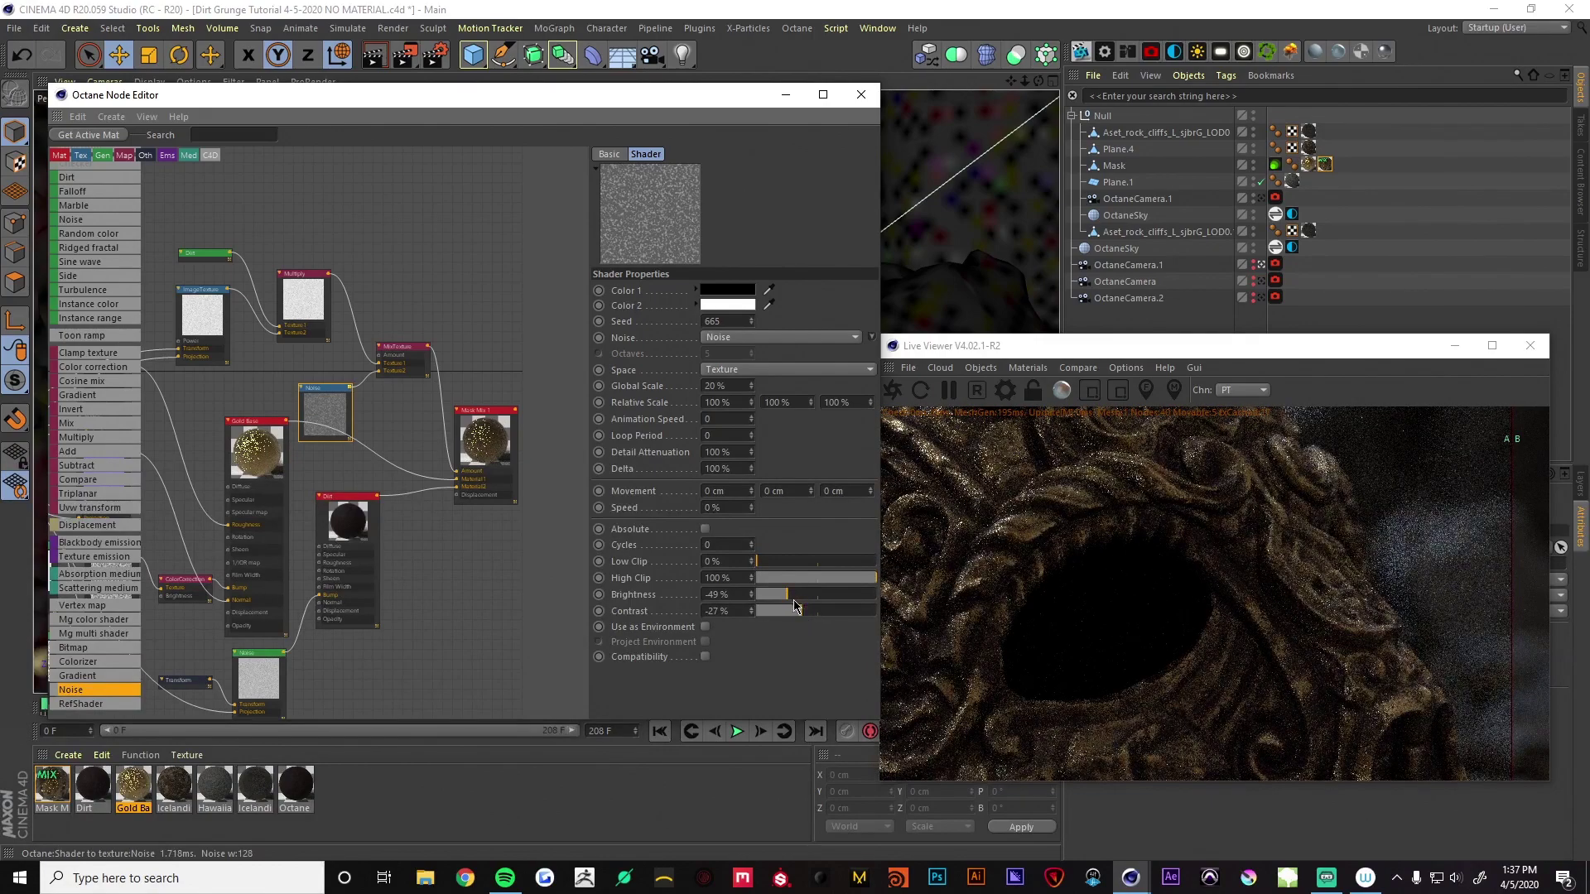
{"action": "left_click_drag", "start_coordinate": [807, 613], "coordinate": [862, 611]}
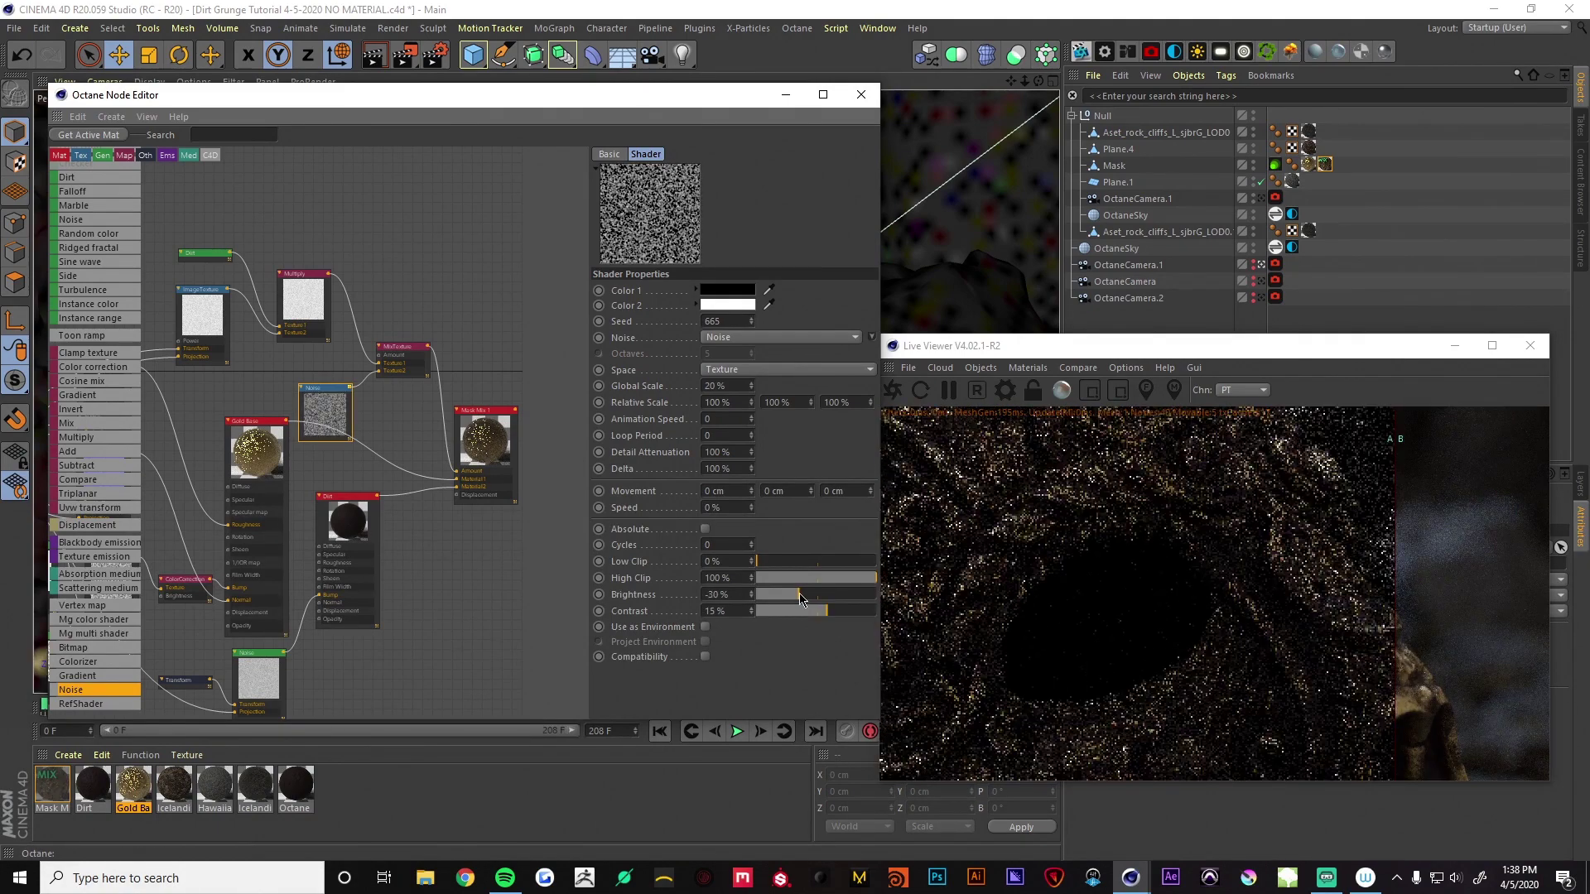
Compare the A and B renders of the mask around the eye socket in the Live Viewer
{"action": "left_click", "coordinate": [1385, 503]}
{"action": "left_click_drag", "start_coordinate": [1413, 534], "coordinate": [1240, 526]}
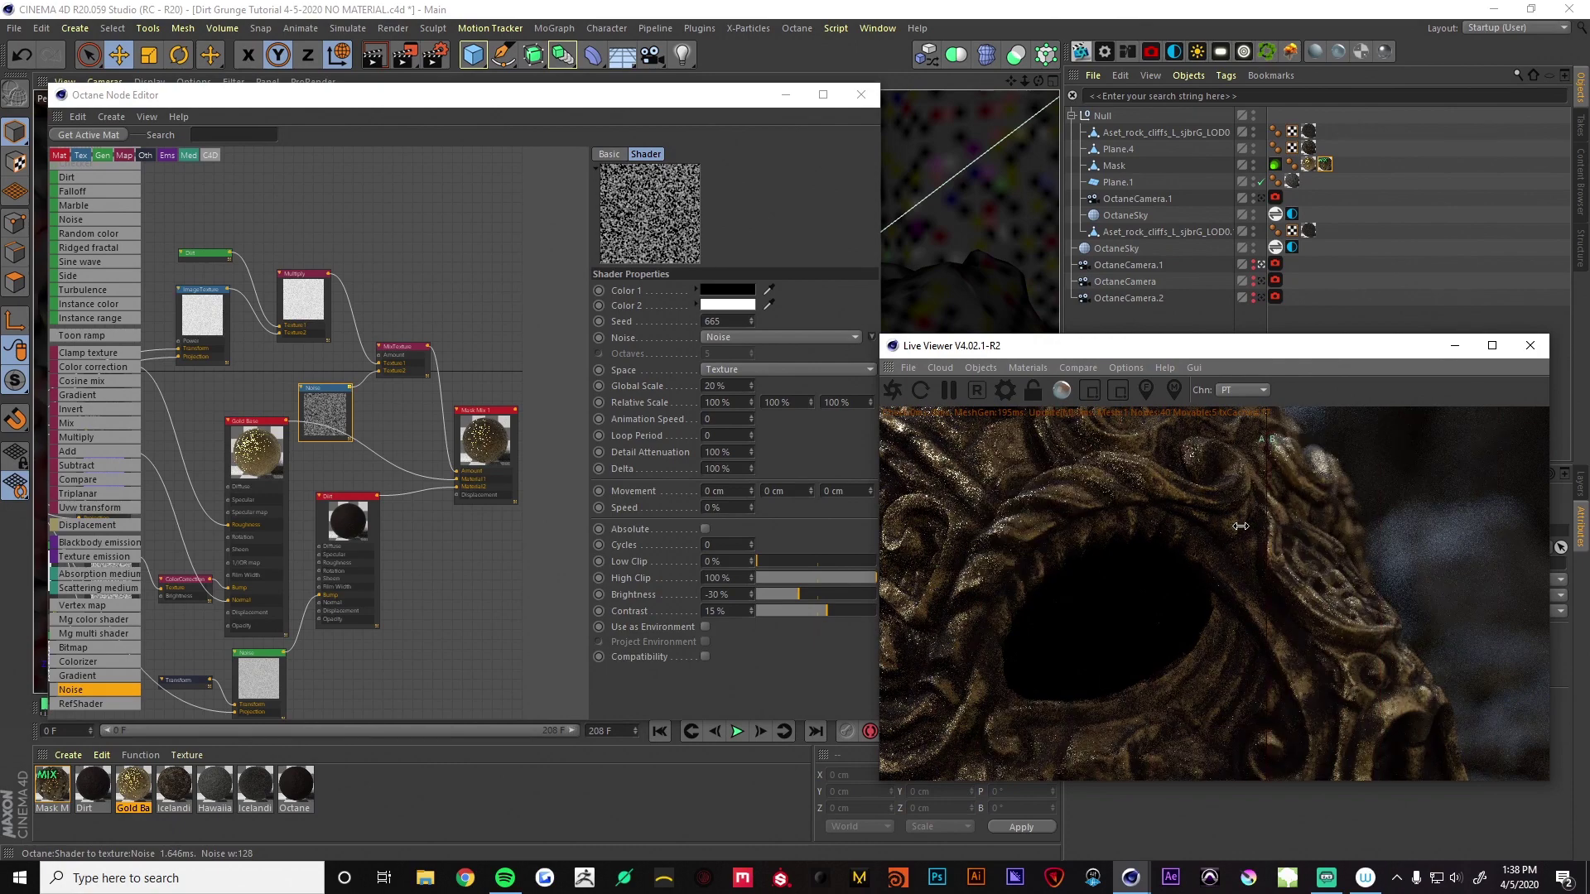
{"action": "left_click_drag", "start_coordinate": [1364, 533], "coordinate": [1553, 520]}
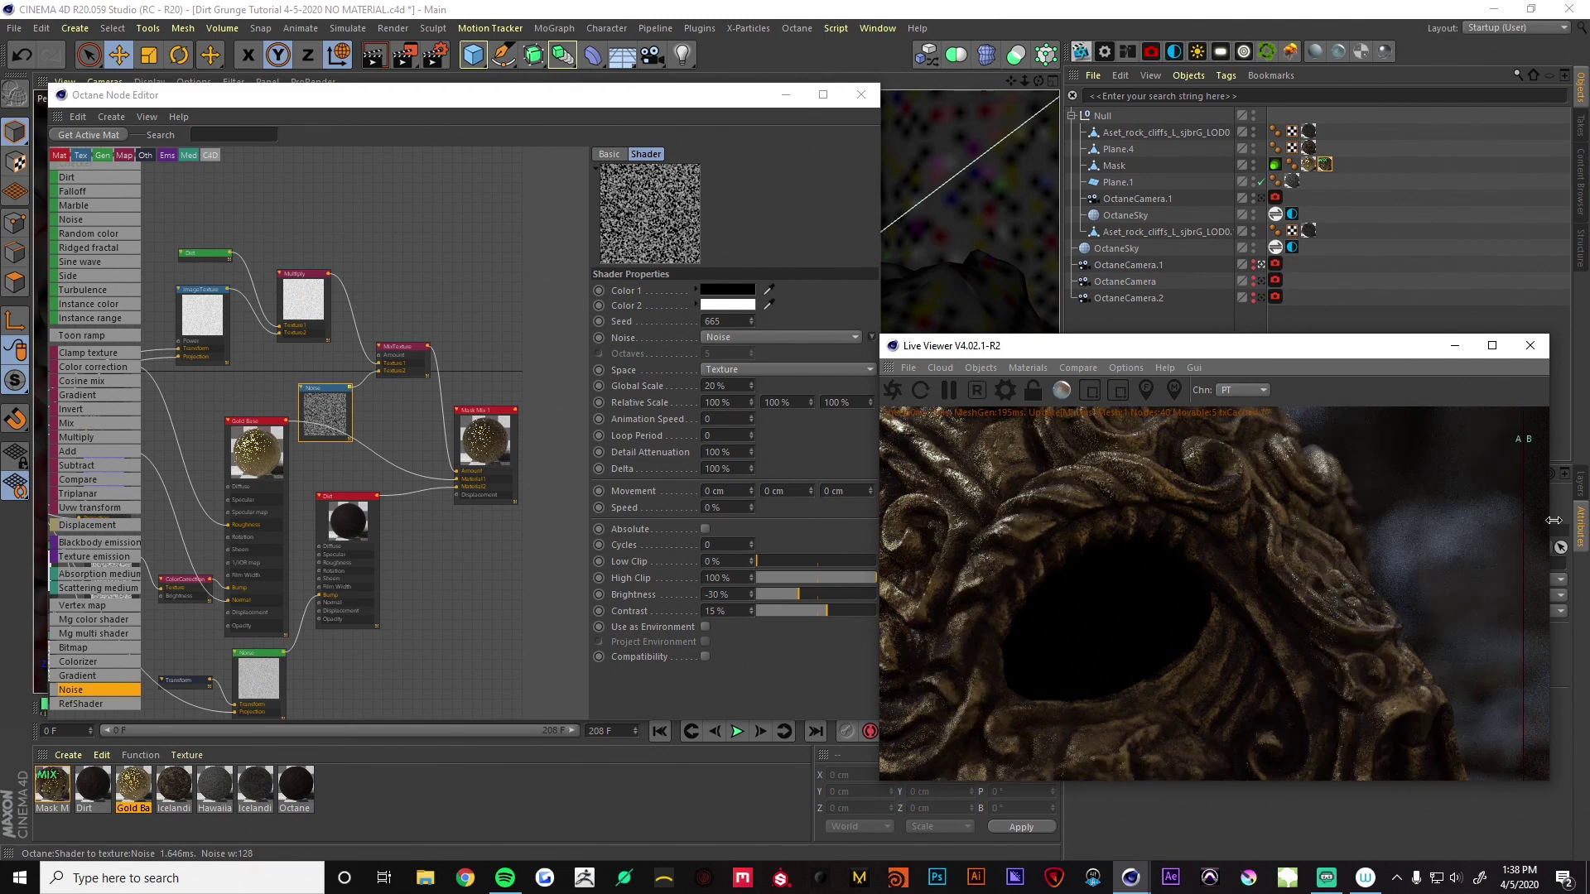
Nudge the noise node into place and shift the whole material network together across the node graph
{"action": "left_click", "coordinate": [339, 405]}
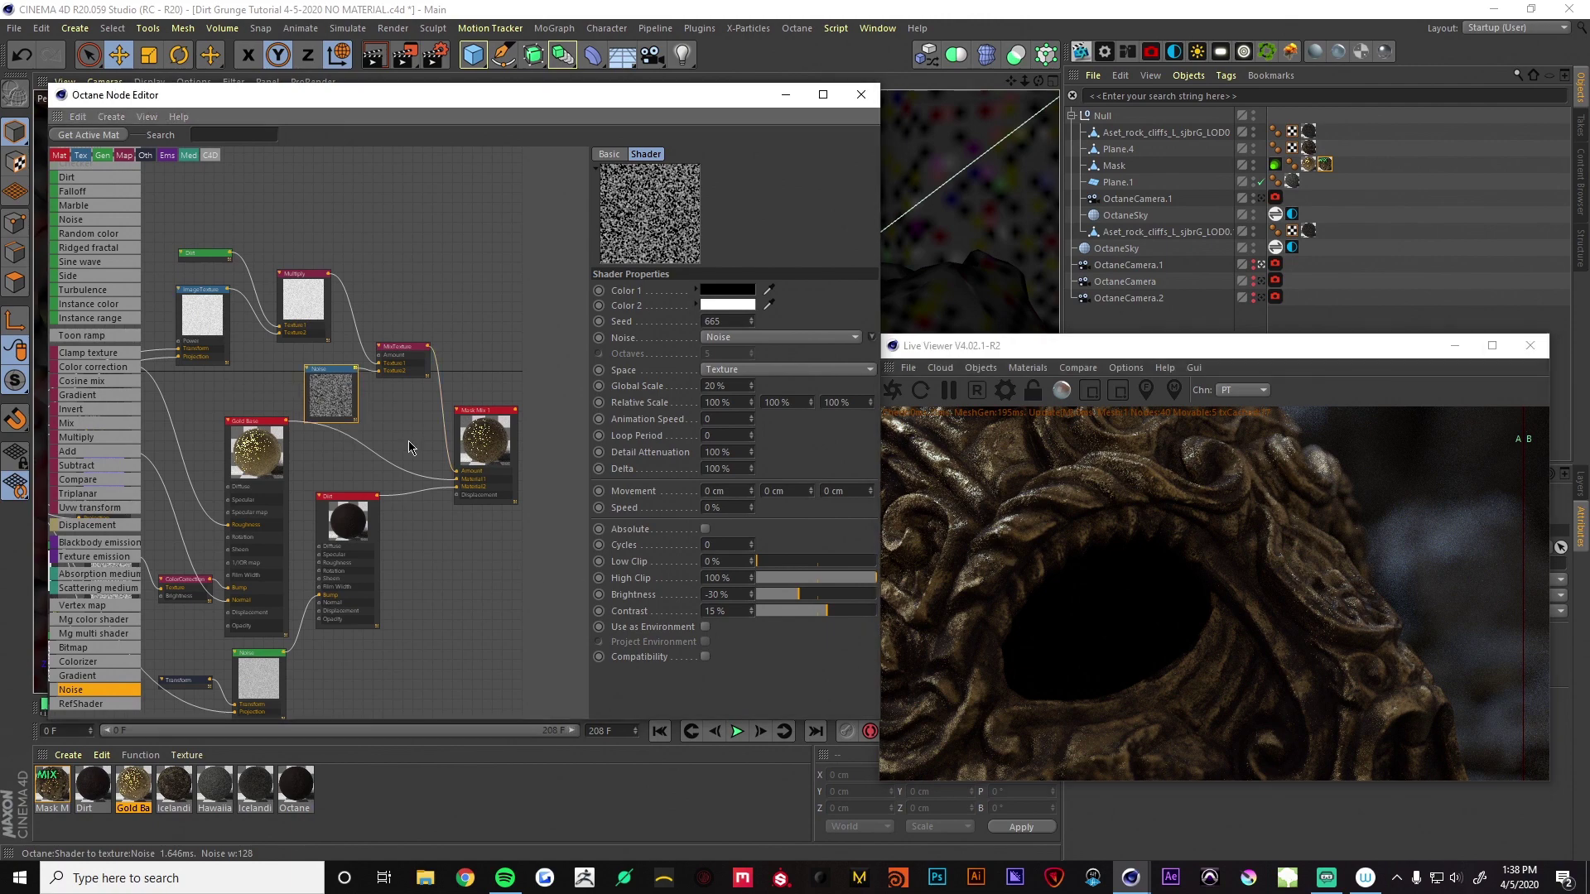
{"action": "scroll", "coordinate": [409, 441], "scroll_direction": "down", "scroll_amount": 5}
{"action": "key", "text": "ctrl+a"}
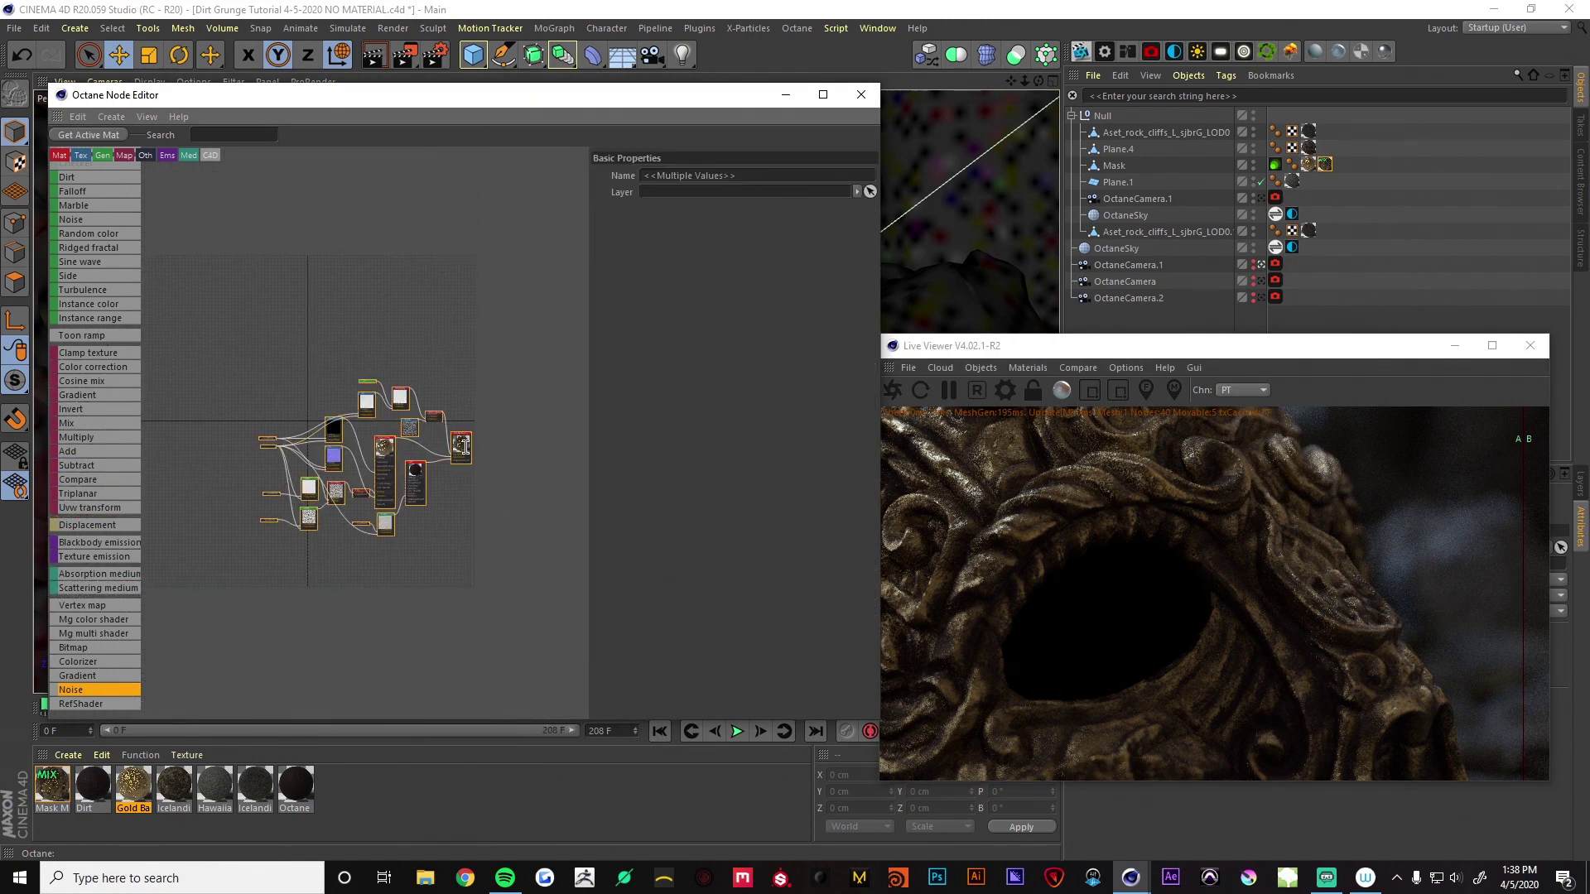
{"action": "mouse_move", "coordinate": [465, 447]}
{"action": "left_mouse_down"}
{"action": "mouse_move", "coordinate": [306, 443]}
{"action": "mouse_move", "coordinate": [513, 474]}
{"action": "mouse_move", "coordinate": [489, 451]}
{"action": "left_mouse_up"}
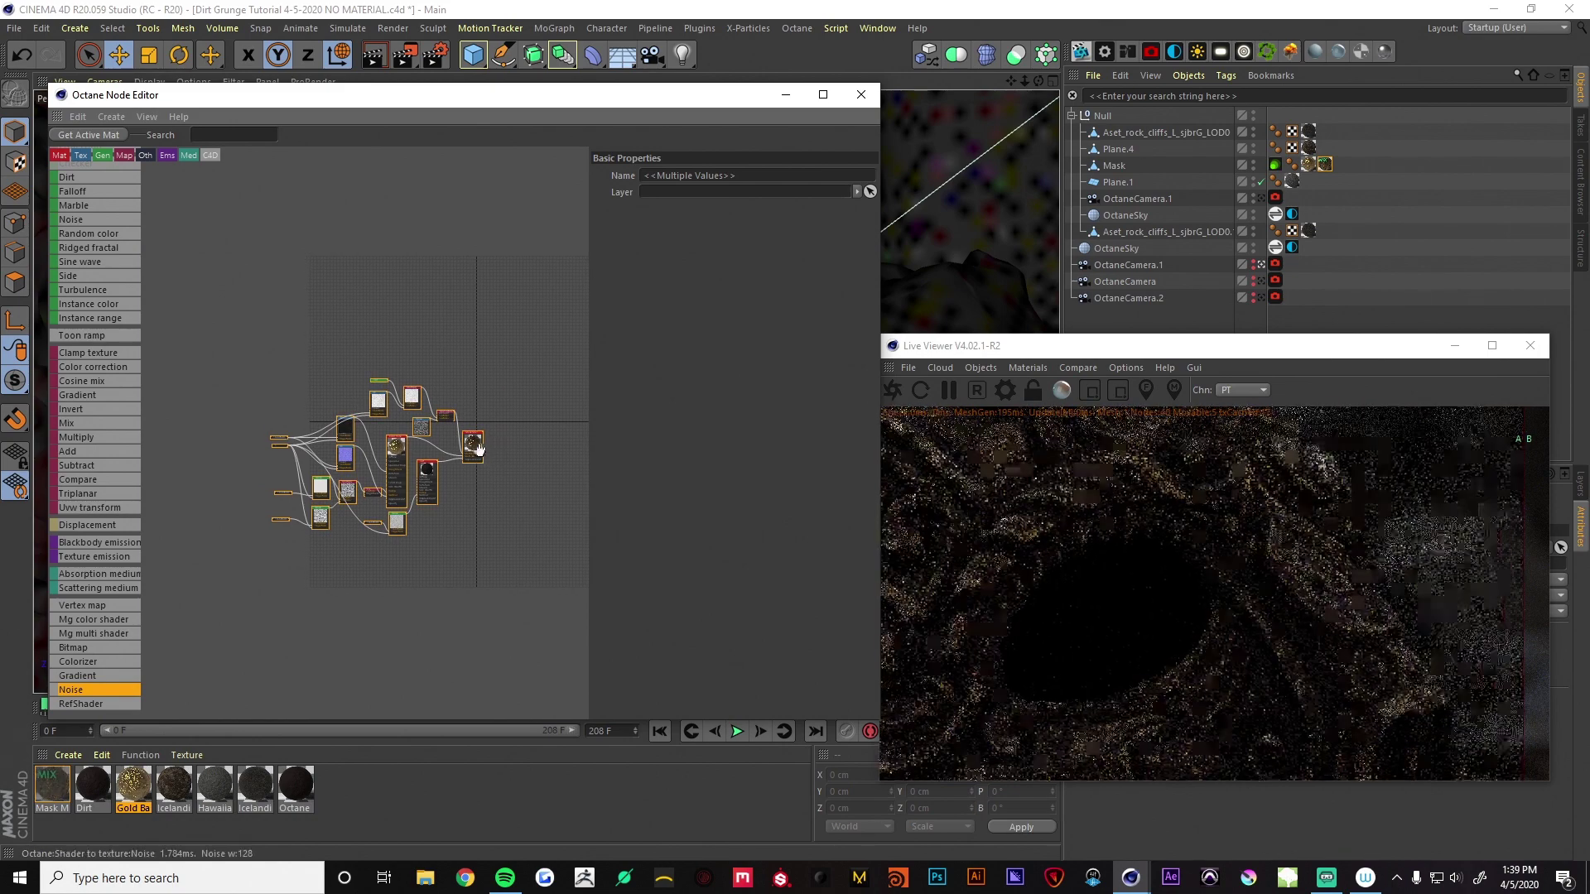
{"action": "left_click_drag", "start_coordinate": [514, 455], "coordinate": [505, 453]}
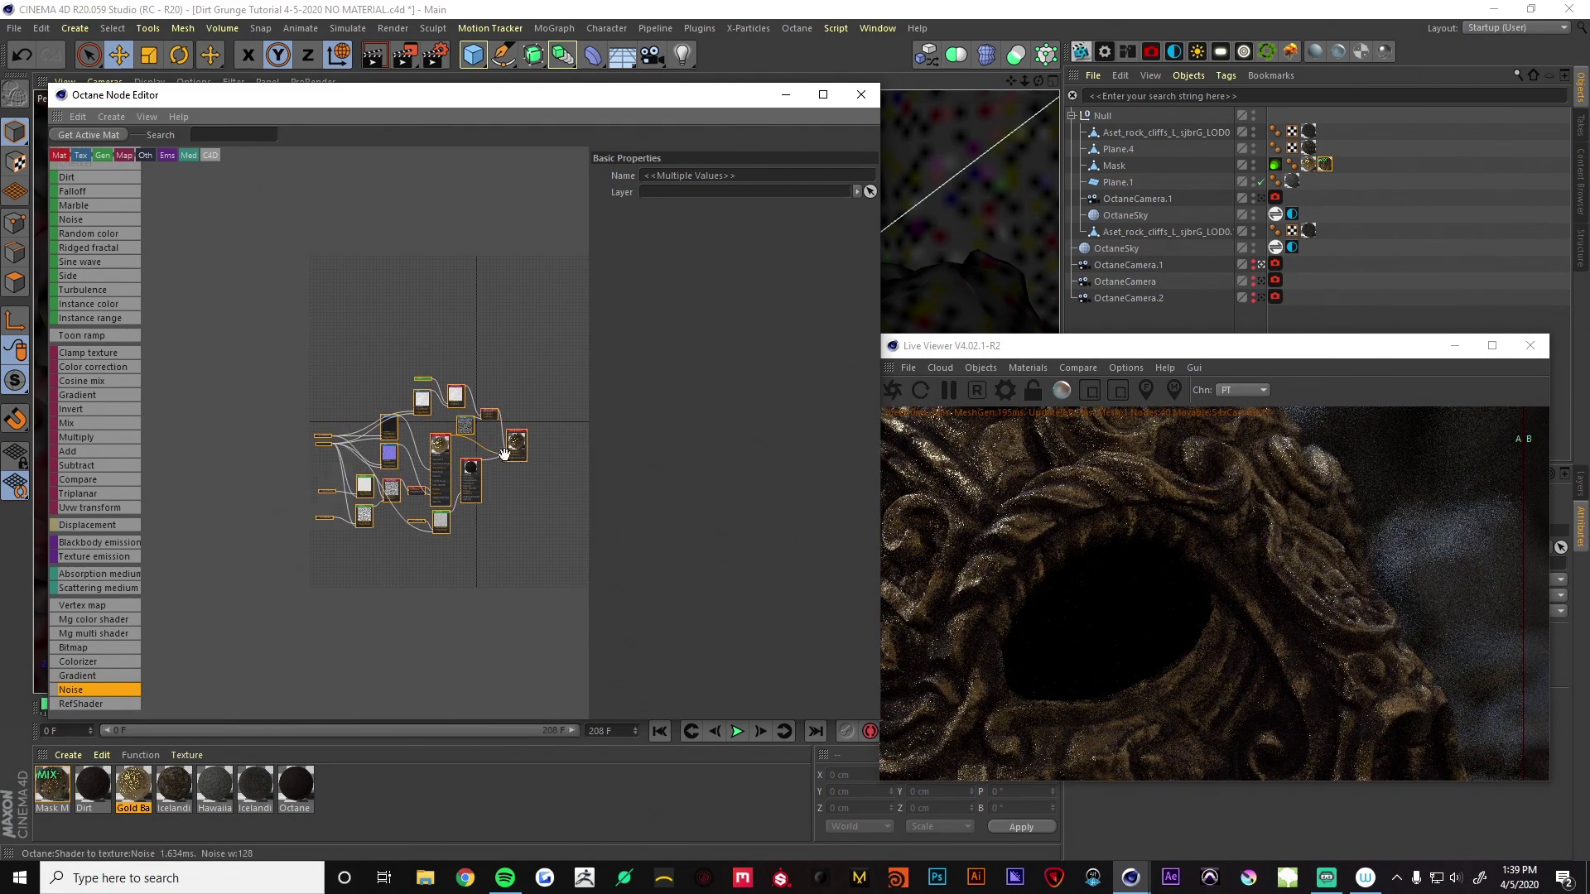
{"action": "middle_click_drag", "start_coordinate": [539, 503], "coordinate": [454, 505]}
{"action": "scroll", "coordinate": [457, 497], "scroll_direction": "up", "scroll_amount": 4}
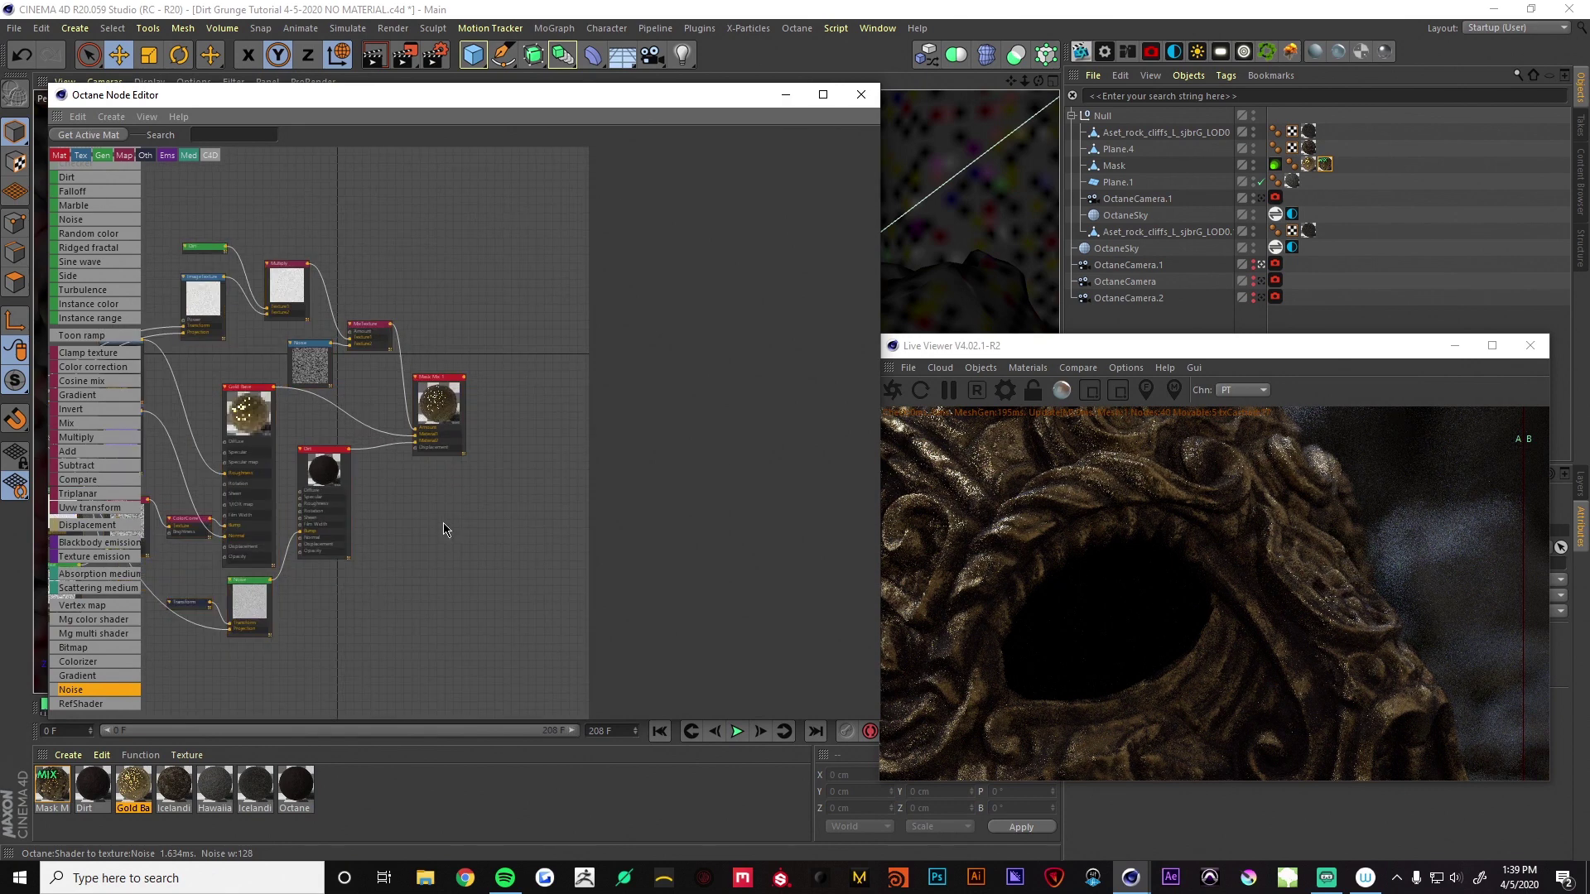
Add a new Octane material node to the graph just below Mask Mix 1
{"action": "scroll", "coordinate": [86, 432], "scroll_direction": "up", "scroll_amount": 3}
{"action": "scroll", "coordinate": [86, 433], "scroll_direction": "up", "scroll_amount": 6}
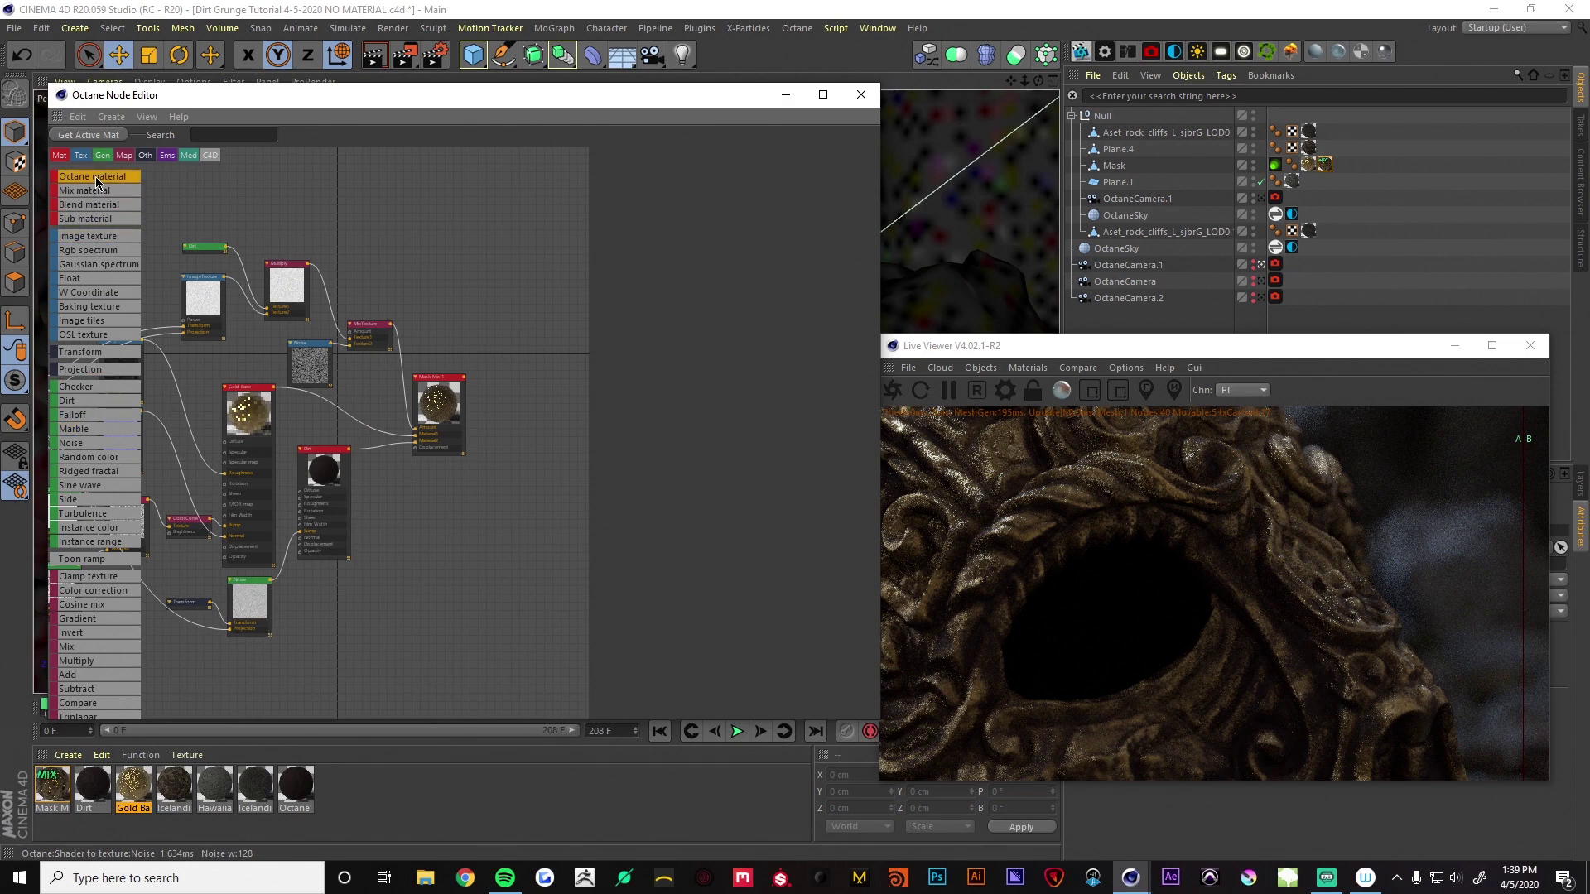
{"action": "left_click_drag", "start_coordinate": [97, 182], "coordinate": [414, 455]}
{"action": "left_click_drag", "start_coordinate": [469, 511], "coordinate": [469, 513]}
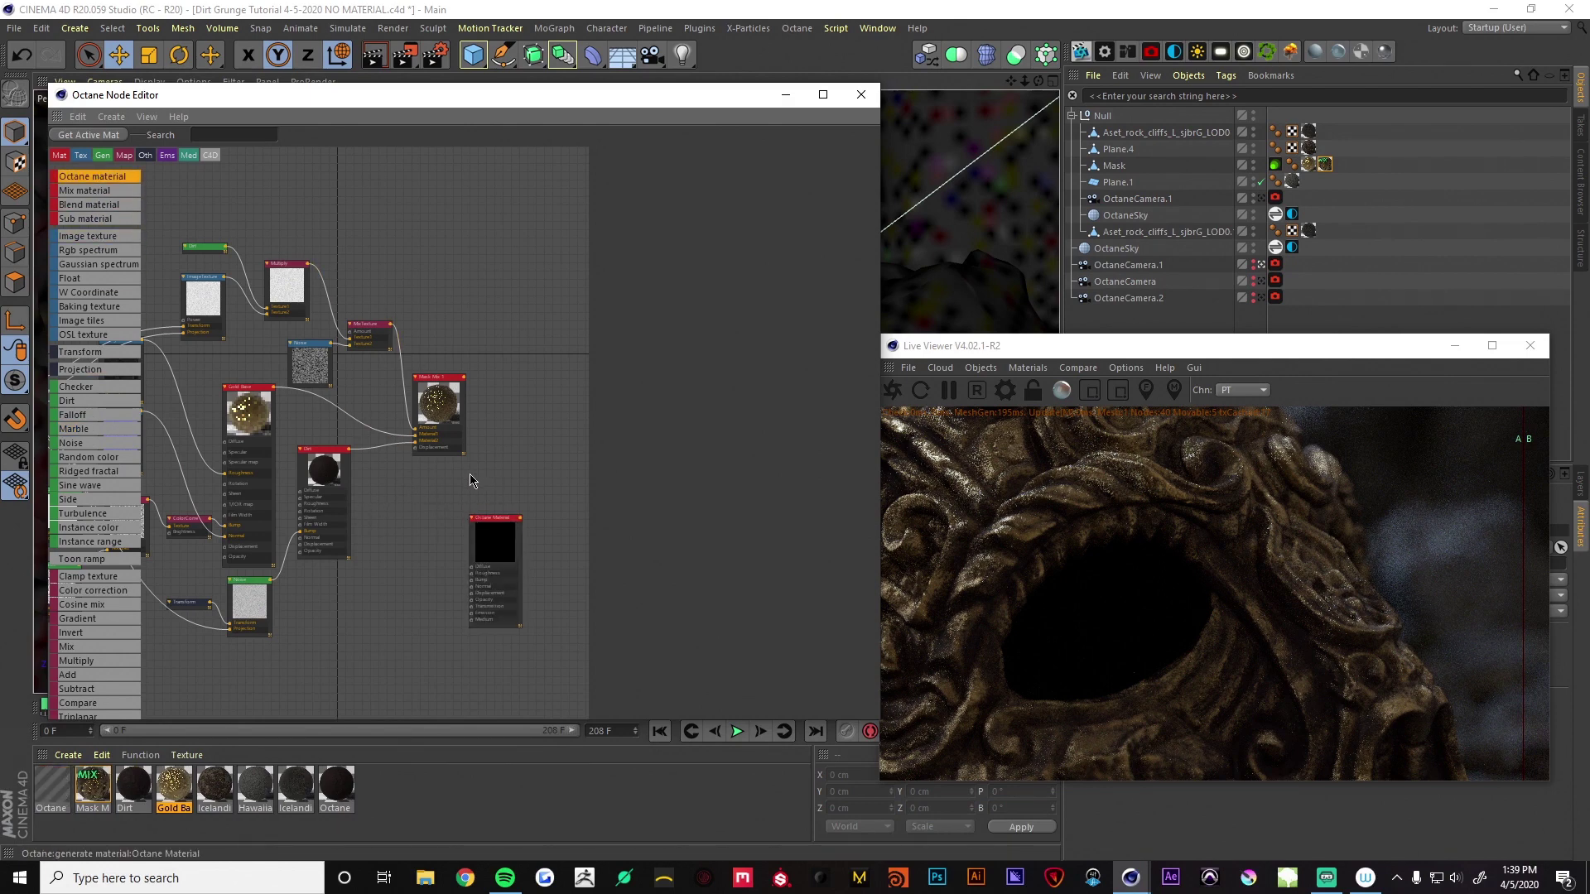
{"action": "middle_click_drag", "start_coordinate": [469, 474], "coordinate": [419, 510]}
{"action": "left_click_drag", "start_coordinate": [429, 559], "coordinate": [412, 512]}
Set the new material's diffuse color to a bright pinkish red
{"action": "left_click", "coordinate": [678, 156]}
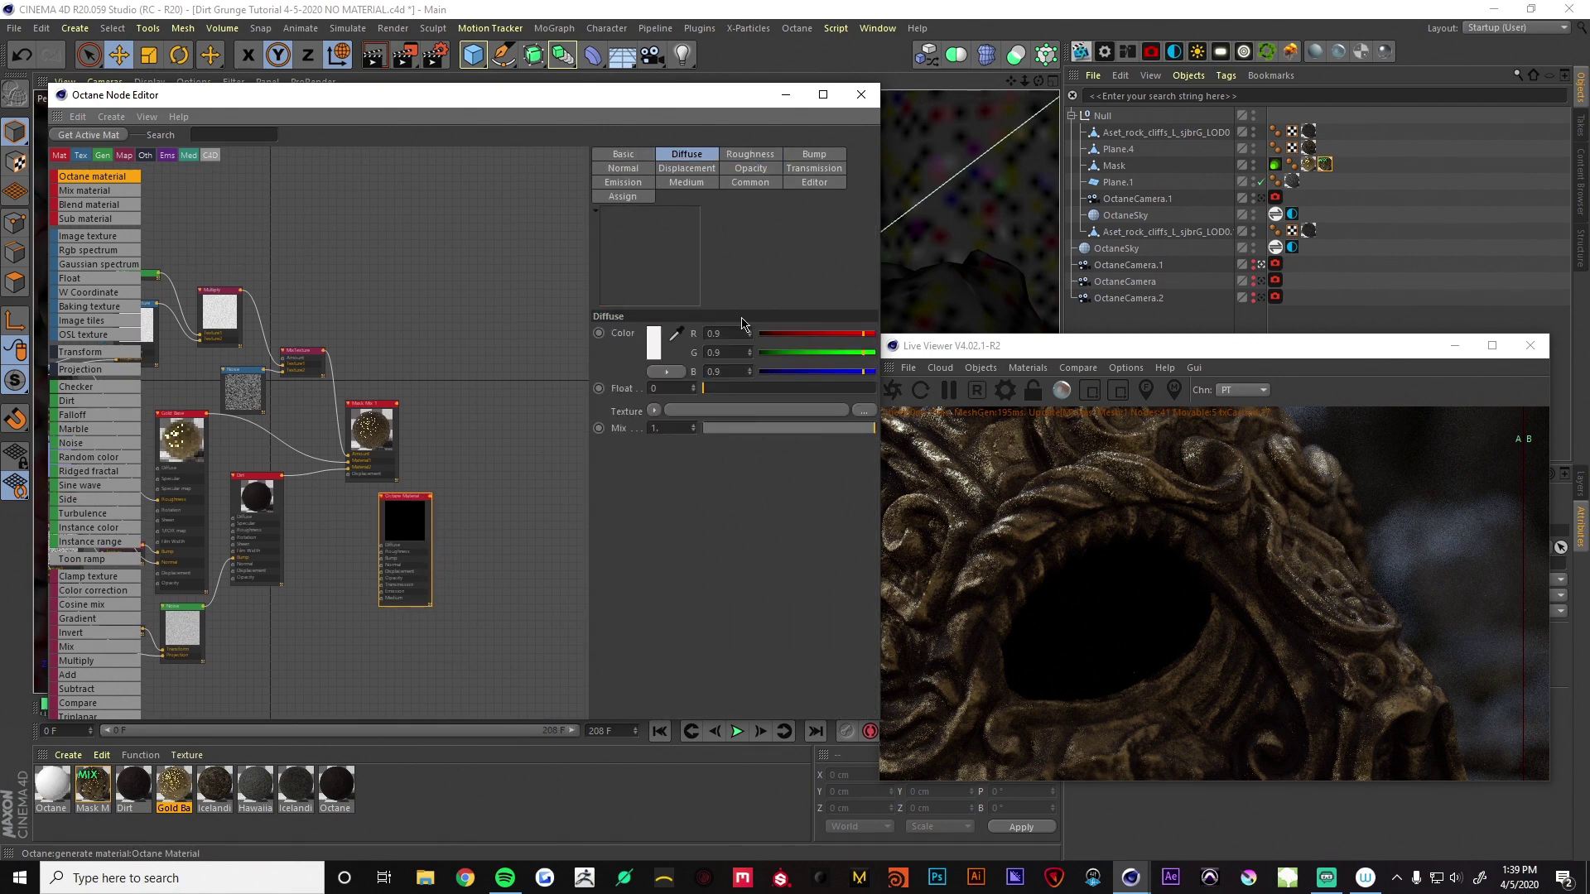
{"action": "left_click", "coordinate": [771, 334]}
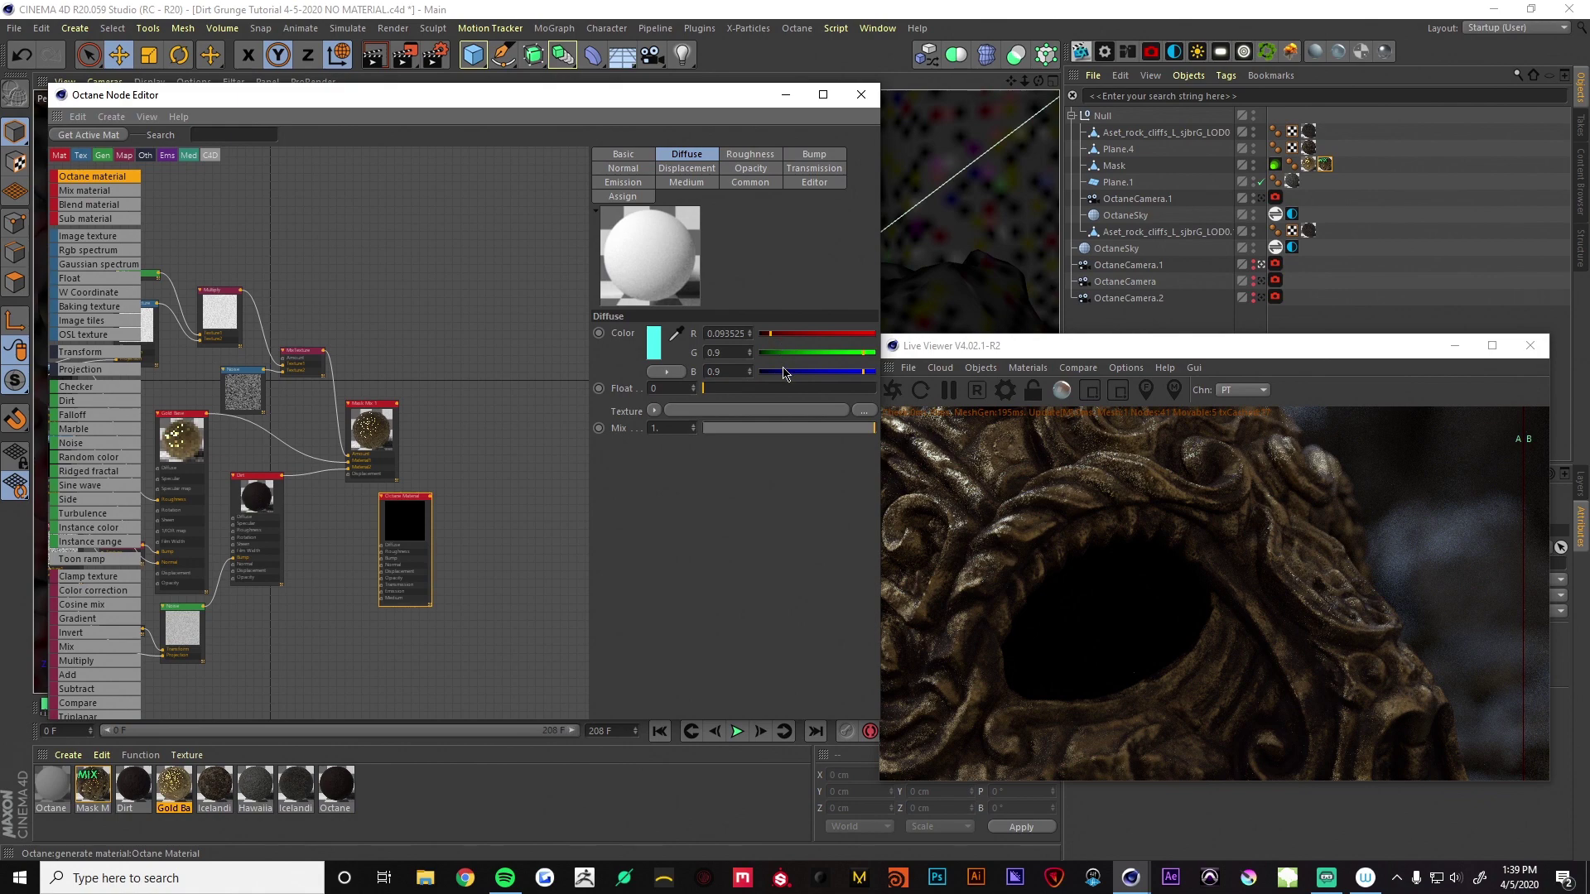
{"action": "left_click", "coordinate": [783, 372]}
{"action": "left_click", "coordinate": [774, 353]}
{"action": "left_click", "coordinate": [862, 334]}
Rename the pink Octane material as Metal Edges
{"action": "left_click", "coordinate": [640, 156]}
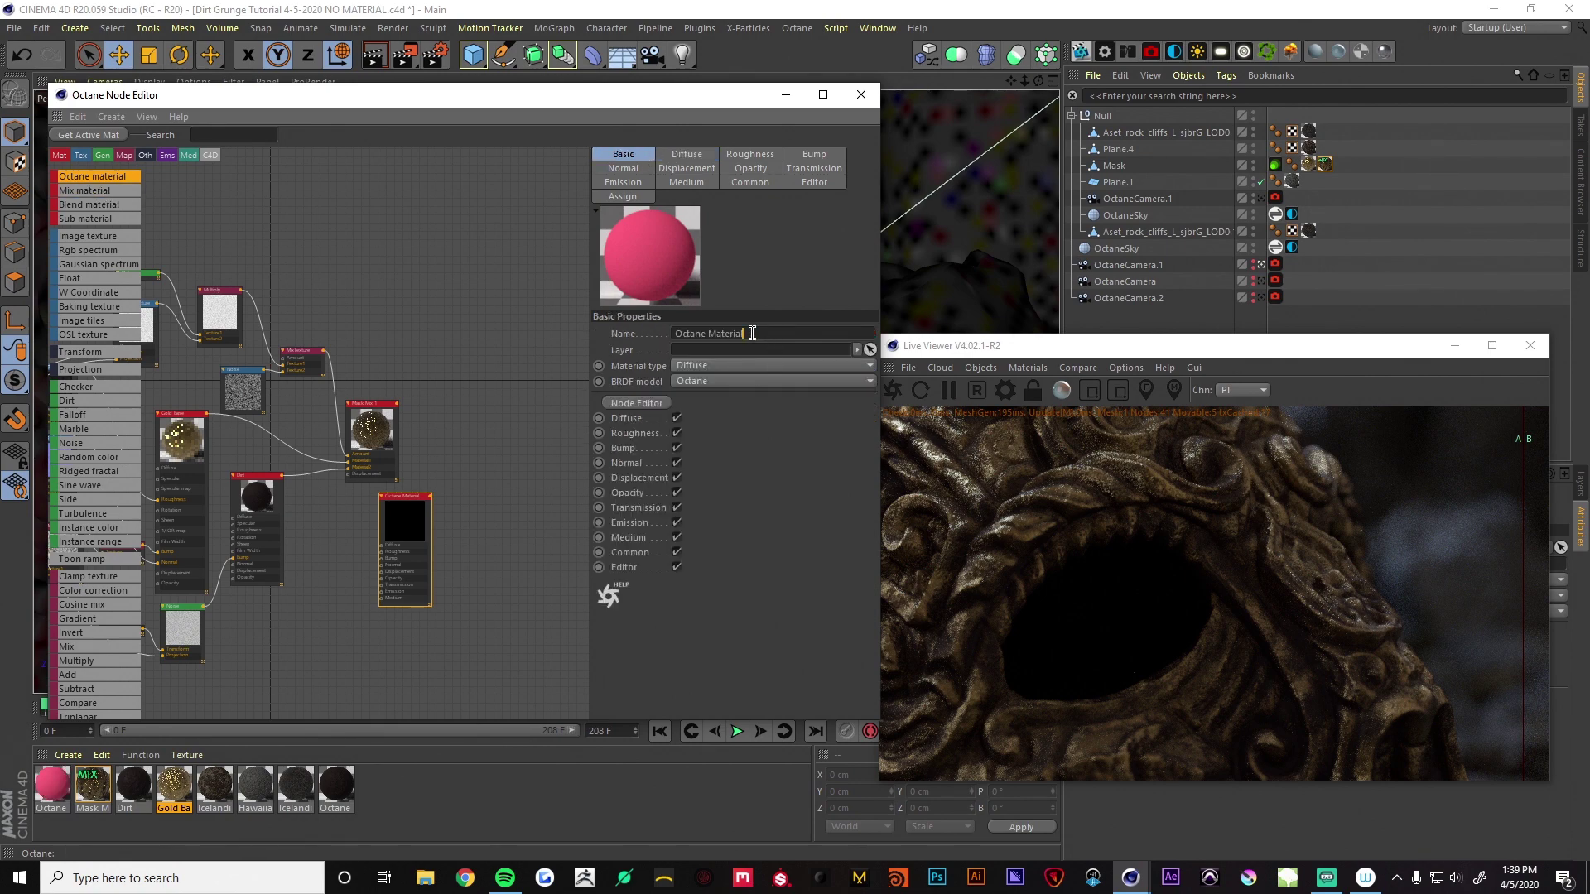
{"action": "left_click_drag", "start_coordinate": [752, 333], "coordinate": [617, 334]}
{"action": "type", "text": "Metal Edges"}
{"action": "key", "text": "Return"}
Feed the gold base's color correction into the Metal Edges Bump input and its normal map image into the Normal input
{"action": "middle_click_drag", "start_coordinate": [348, 607], "coordinate": [508, 551]}
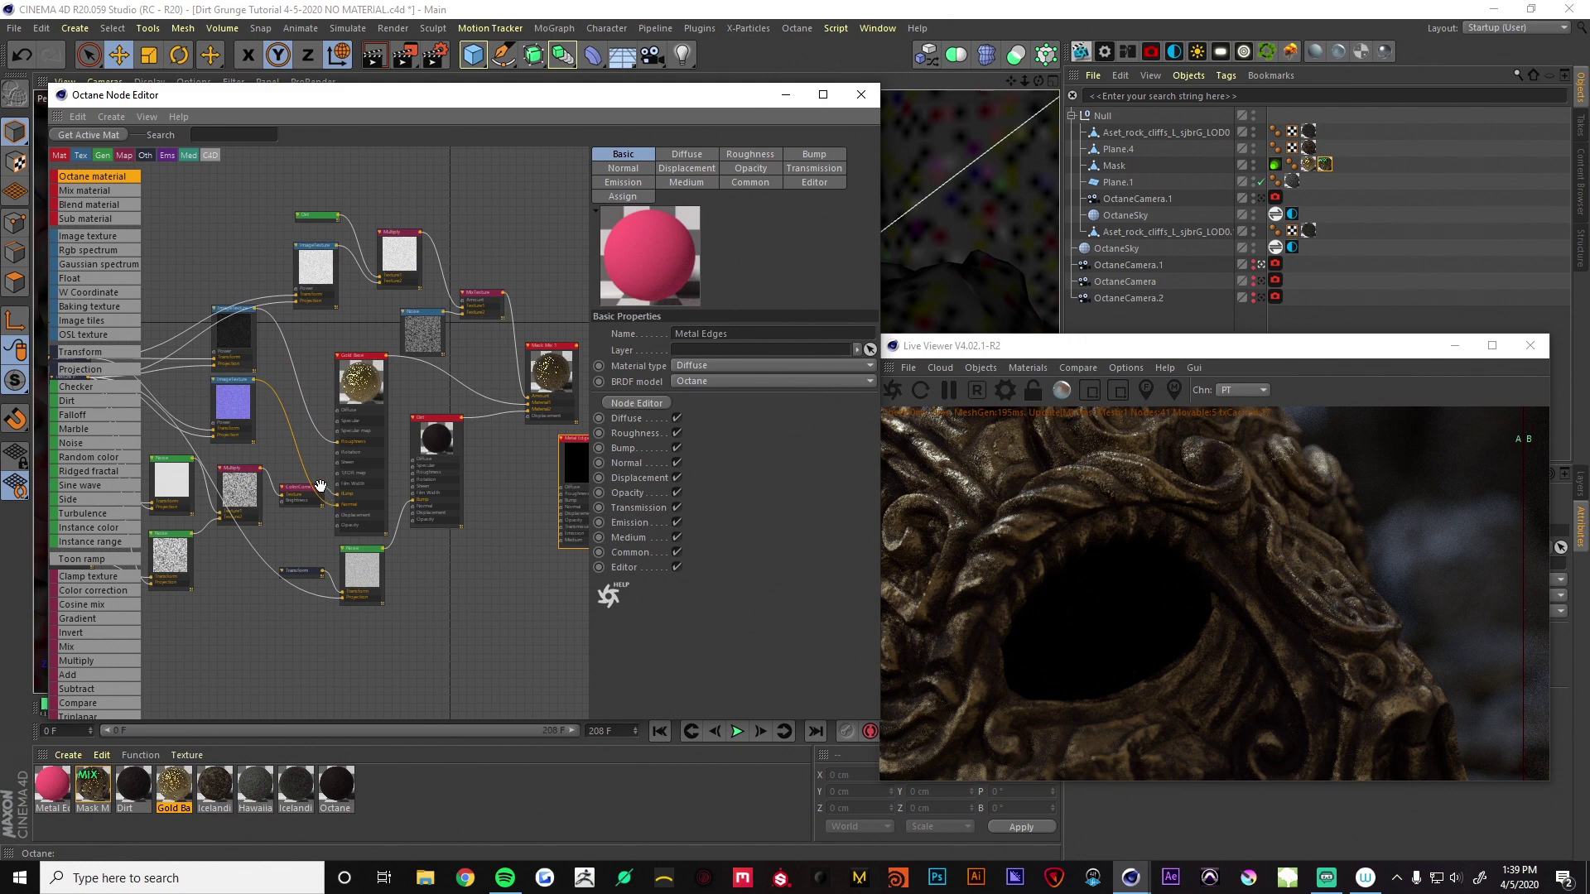
{"action": "scroll", "coordinate": [321, 484], "scroll_direction": "up", "scroll_amount": 2}
{"action": "middle_click_drag", "start_coordinate": [463, 509], "coordinate": [376, 488]}
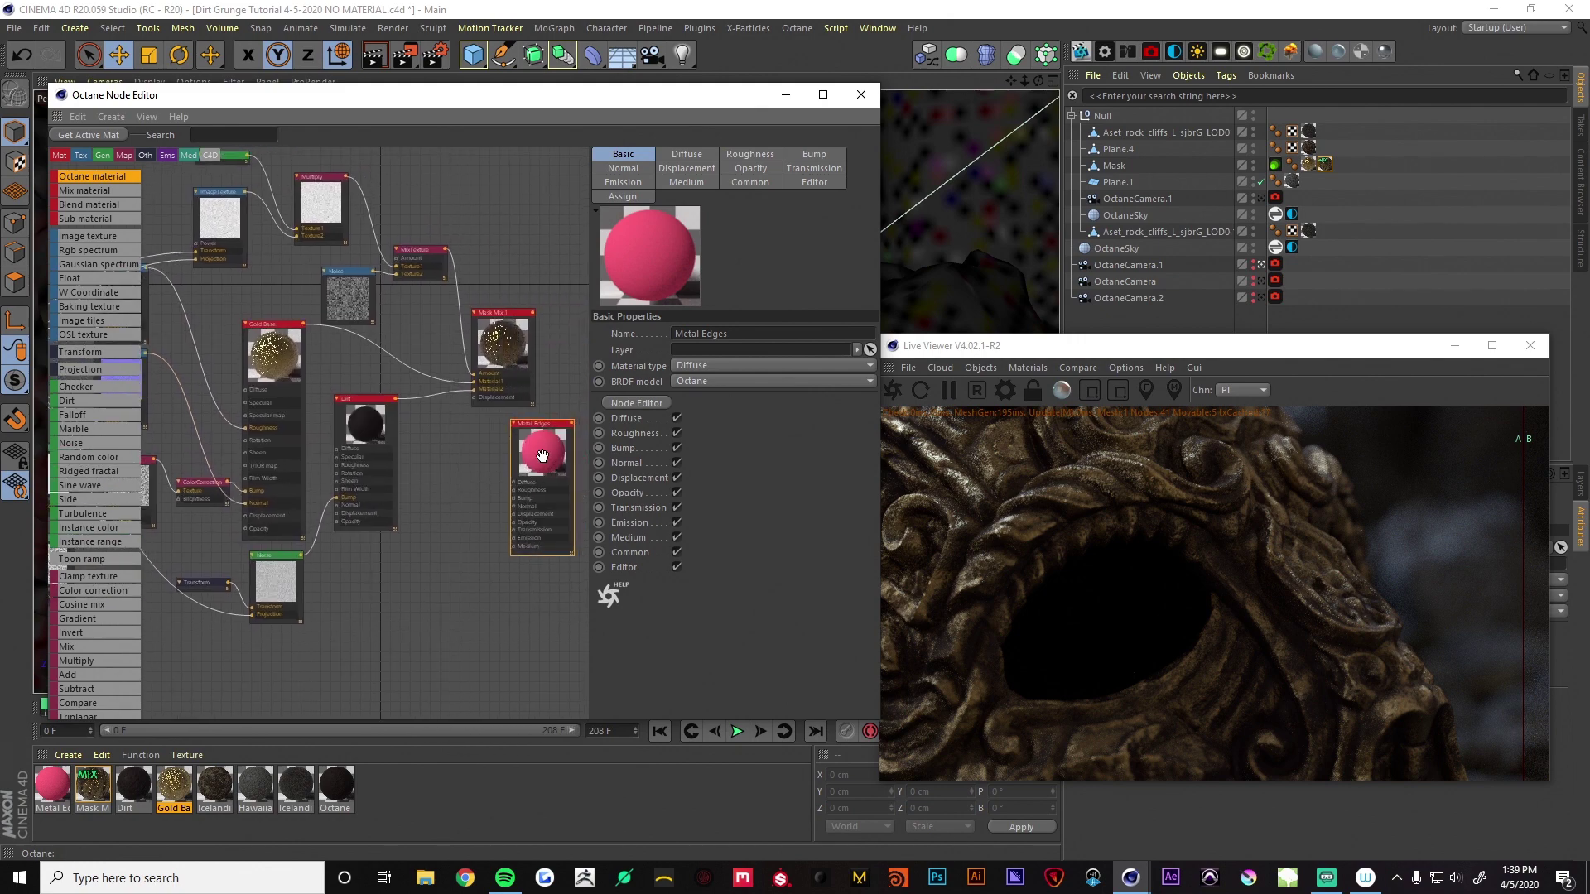
{"action": "left_click_drag", "start_coordinate": [542, 423], "coordinate": [450, 434]}
{"action": "middle_click_drag", "start_coordinate": [215, 490], "coordinate": [251, 482]}
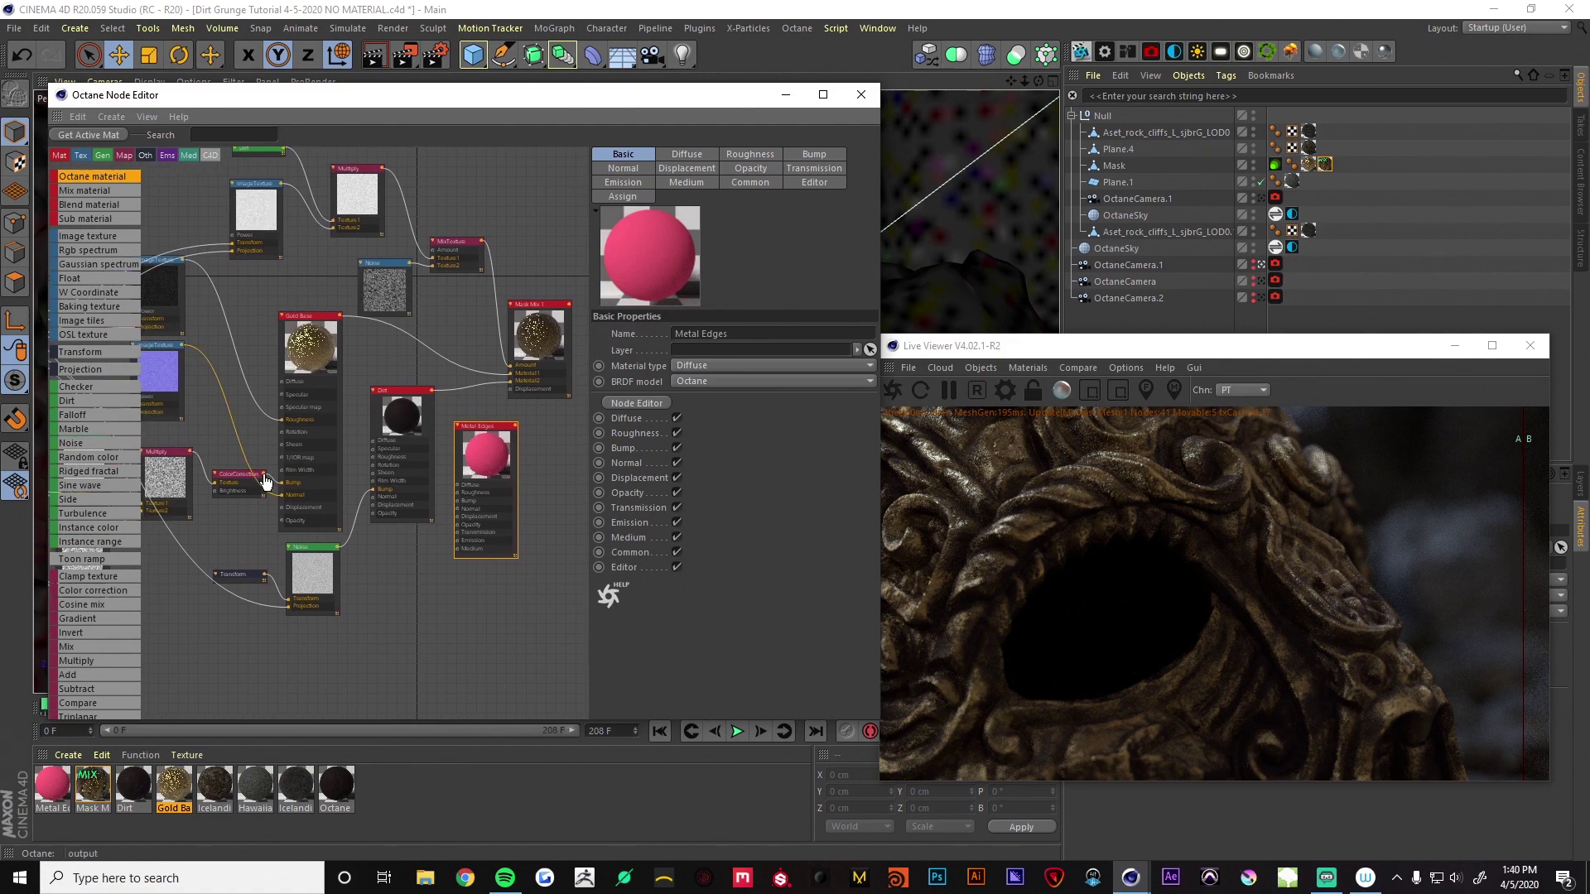
{"action": "left_click_drag", "start_coordinate": [265, 478], "coordinate": [459, 502]}
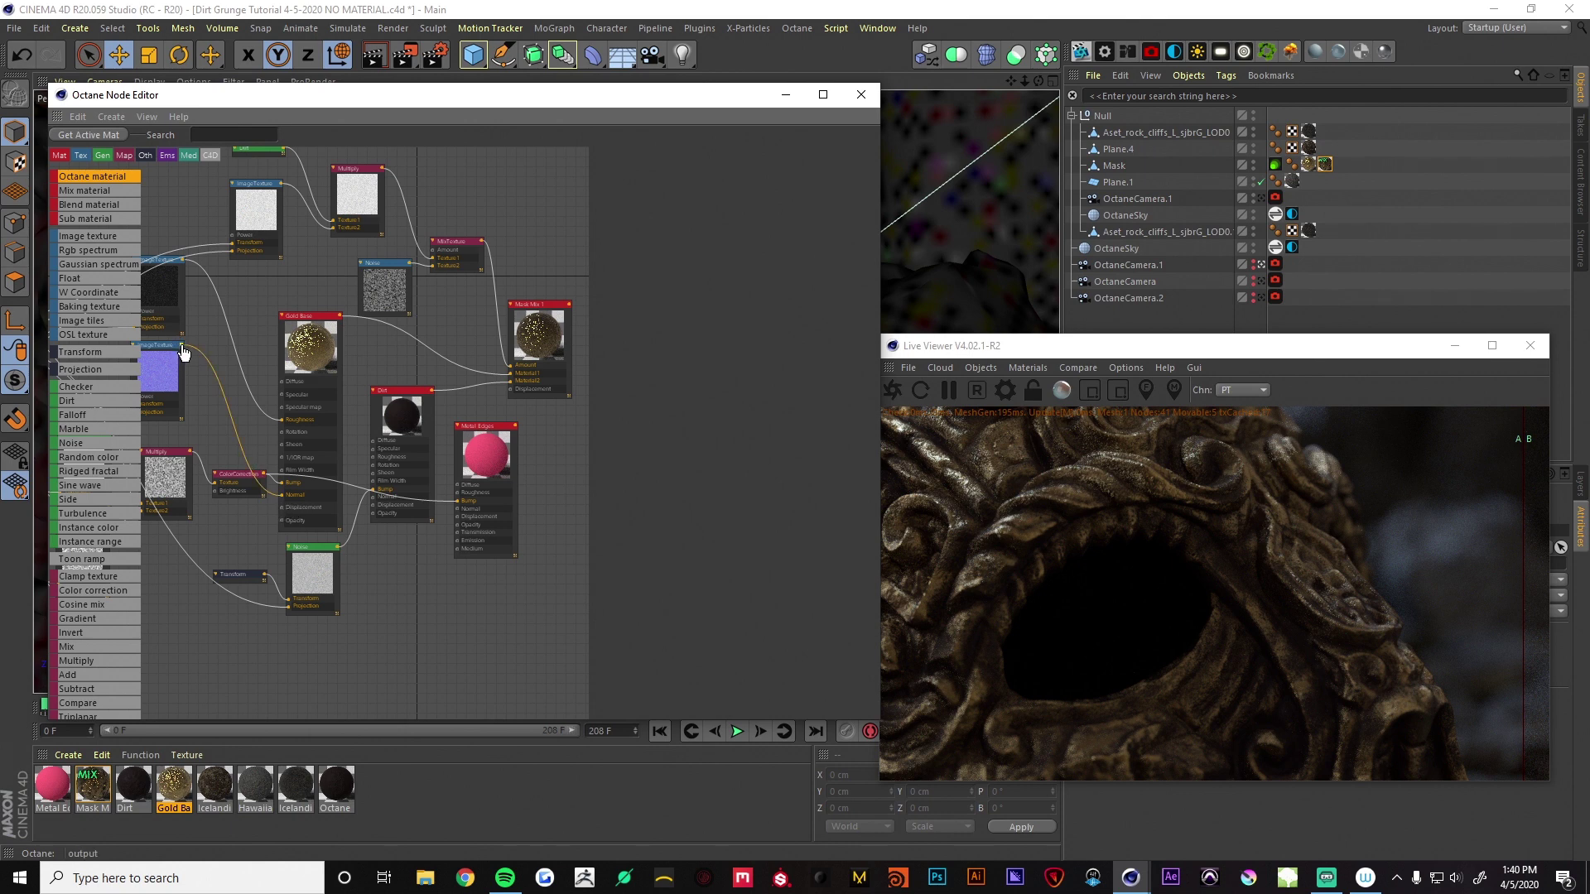
{"action": "left_click_drag", "start_coordinate": [183, 353], "coordinate": [460, 517]}
Add an Octane Mix material node beside Mask Mix 1 and name it Mask Mix 2
{"action": "mouse_move", "coordinate": [485, 426]}
{"action": "left_mouse_down"}
{"action": "mouse_move", "coordinate": [546, 435]}
{"action": "mouse_move", "coordinate": [510, 423]}
{"action": "left_mouse_up"}
{"action": "middle_click_drag", "start_coordinate": [510, 424], "coordinate": [291, 455]}
{"action": "left_click_drag", "start_coordinate": [326, 486], "coordinate": [331, 484]}
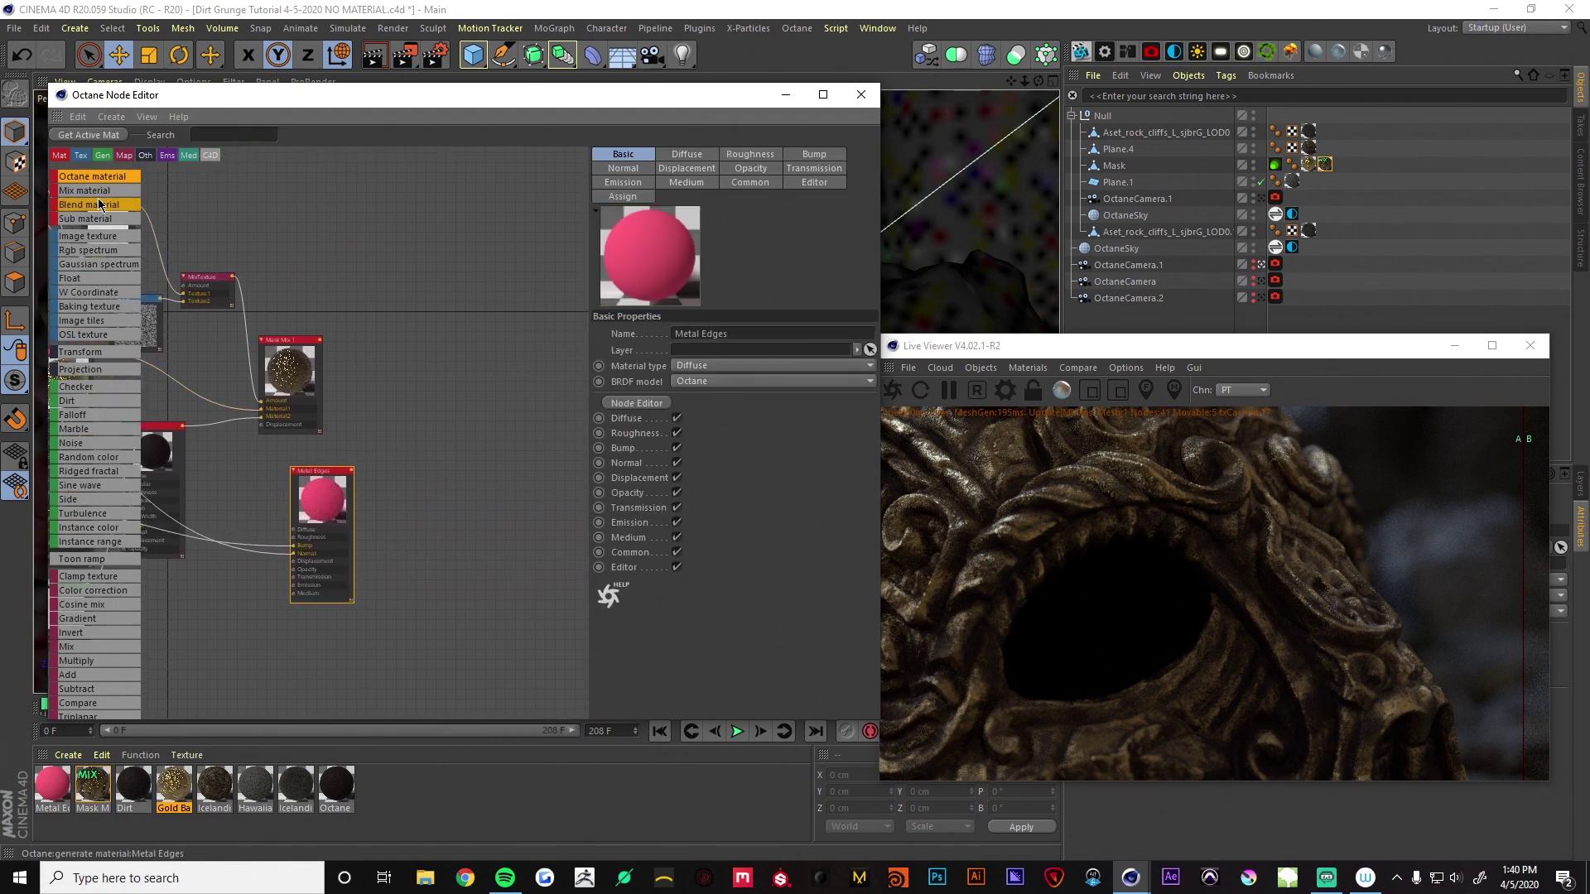
{"action": "left_click_drag", "start_coordinate": [98, 197], "coordinate": [403, 339]}
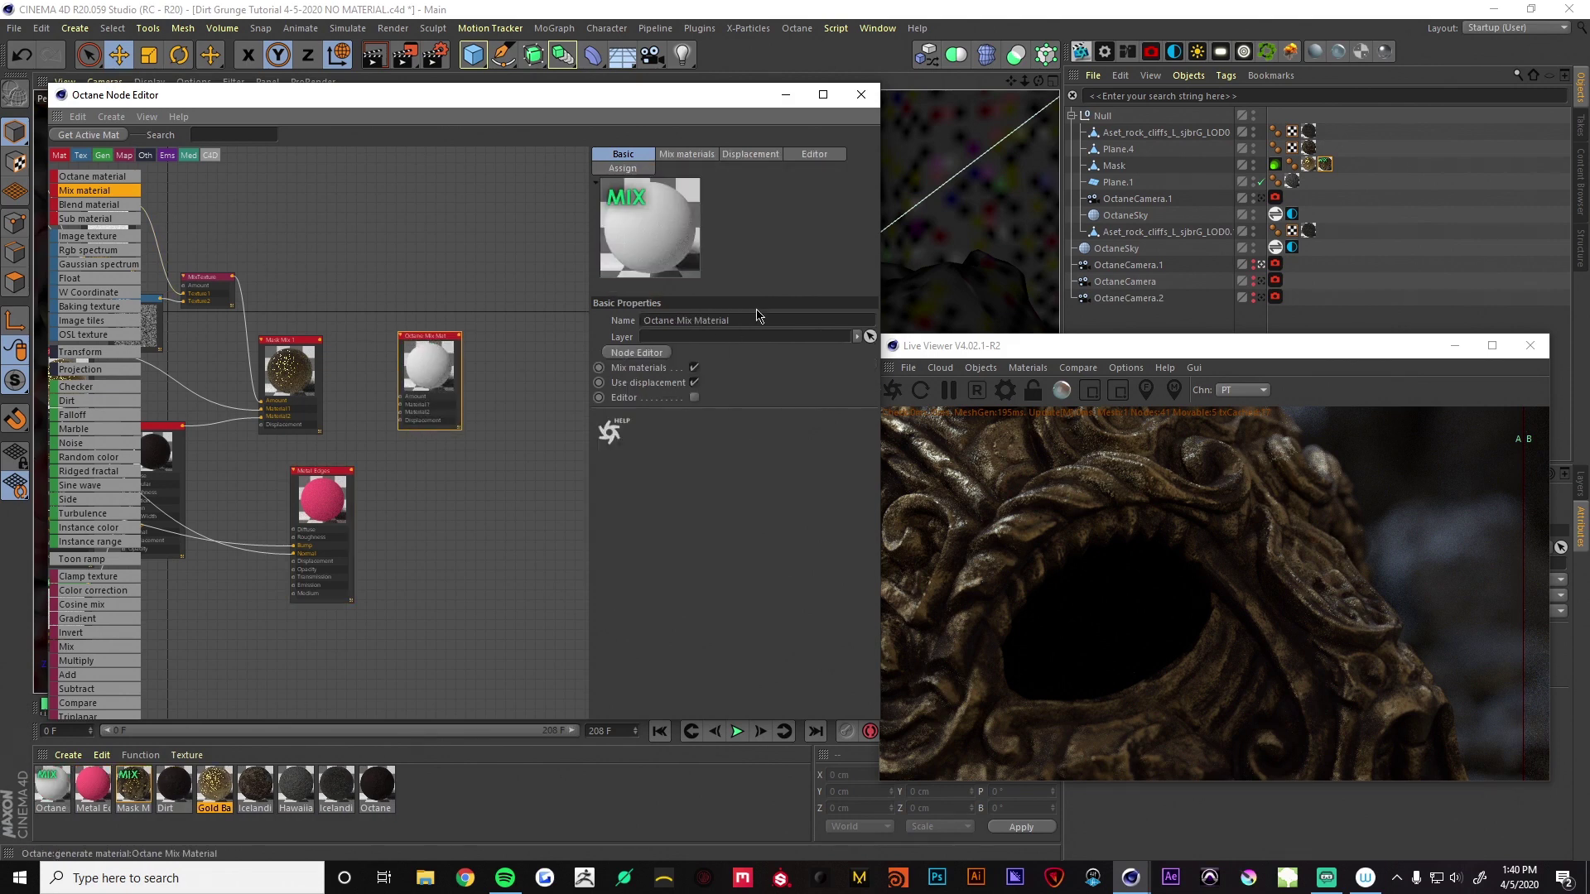
{"action": "left_click_drag", "start_coordinate": [756, 320], "coordinate": [620, 324]}
{"action": "type", "text": "Mask Mix 2"}
{"action": "key", "text": "Return"}
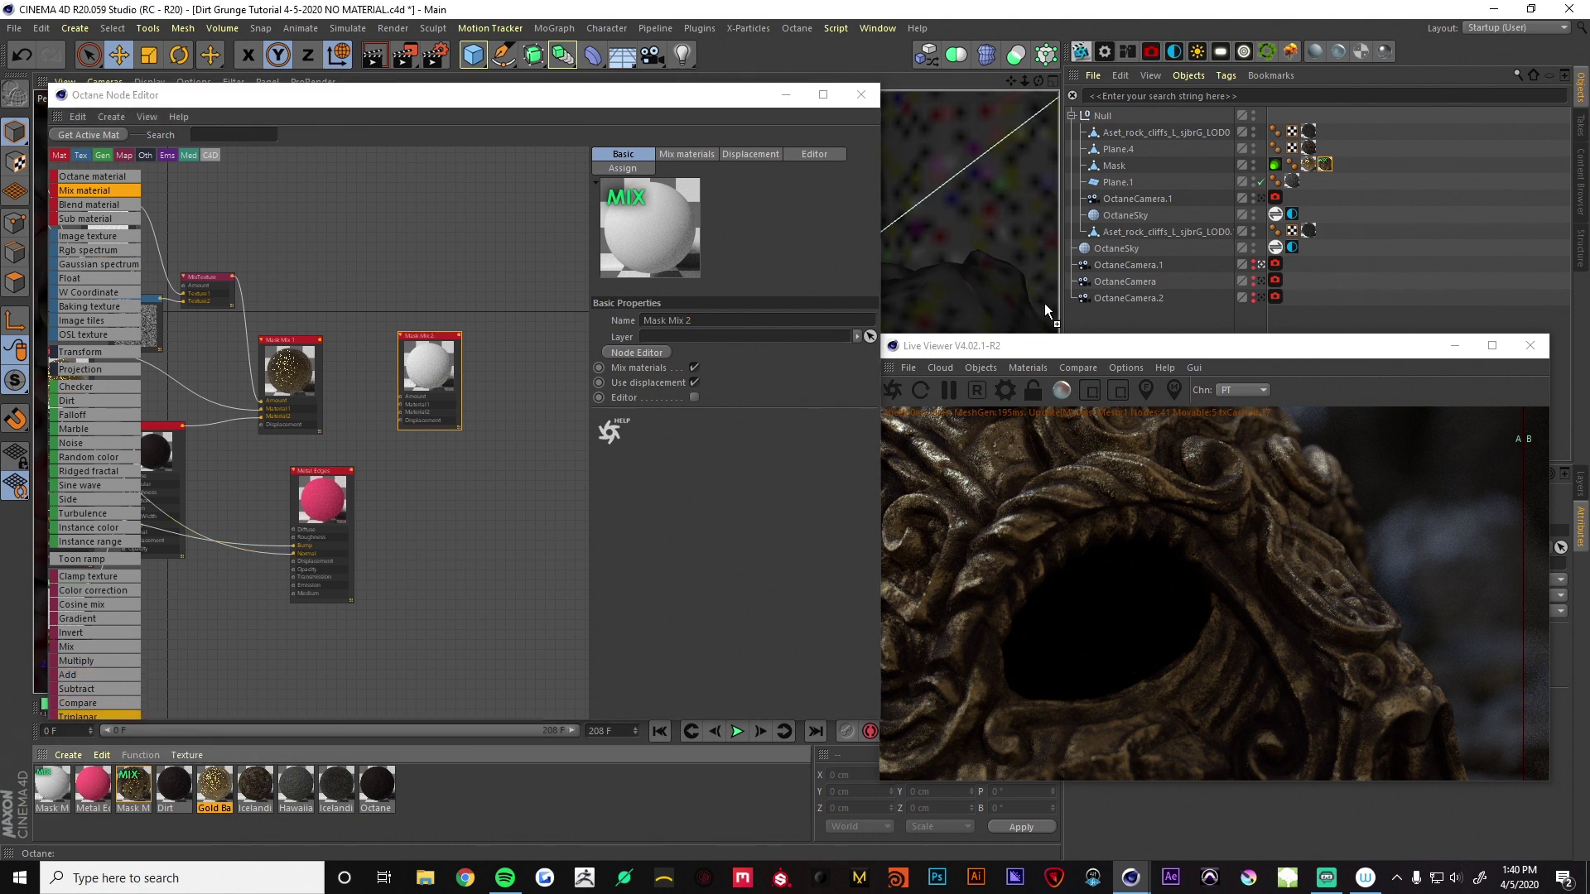
Apply Mask Mix 2 to the Mask object, with Mask Mix 1 as its Material1 and Metal Edges as its Material2
{"action": "left_click_drag", "start_coordinate": [1128, 172], "coordinate": [1128, 171]}
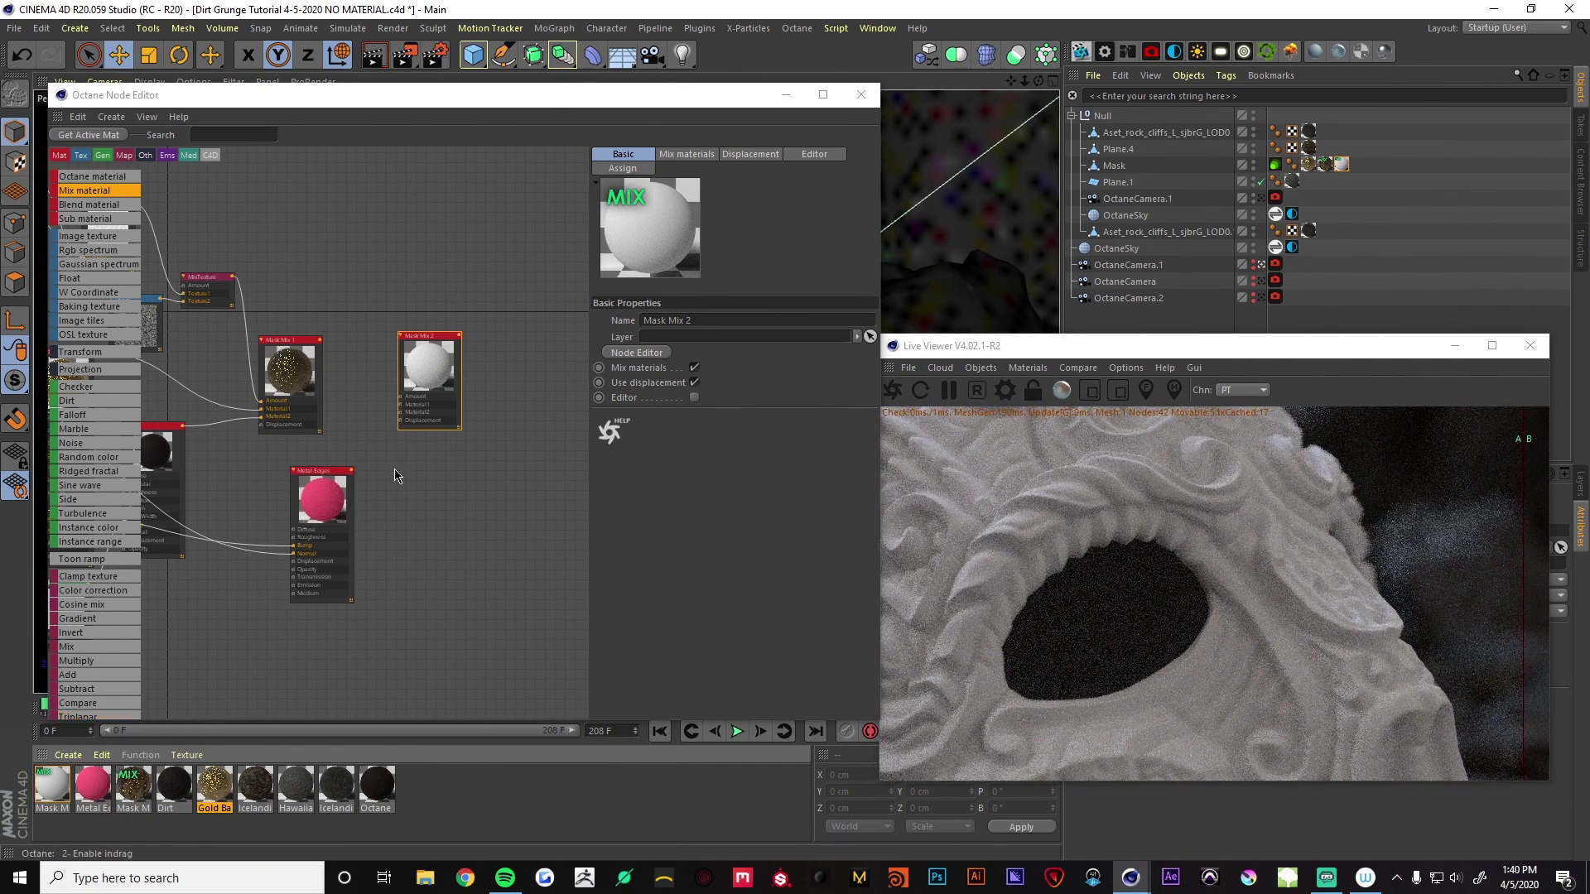
{"action": "left_click_drag", "start_coordinate": [351, 469], "coordinate": [402, 412]}
{"action": "left_click_drag", "start_coordinate": [318, 340], "coordinate": [404, 411]}
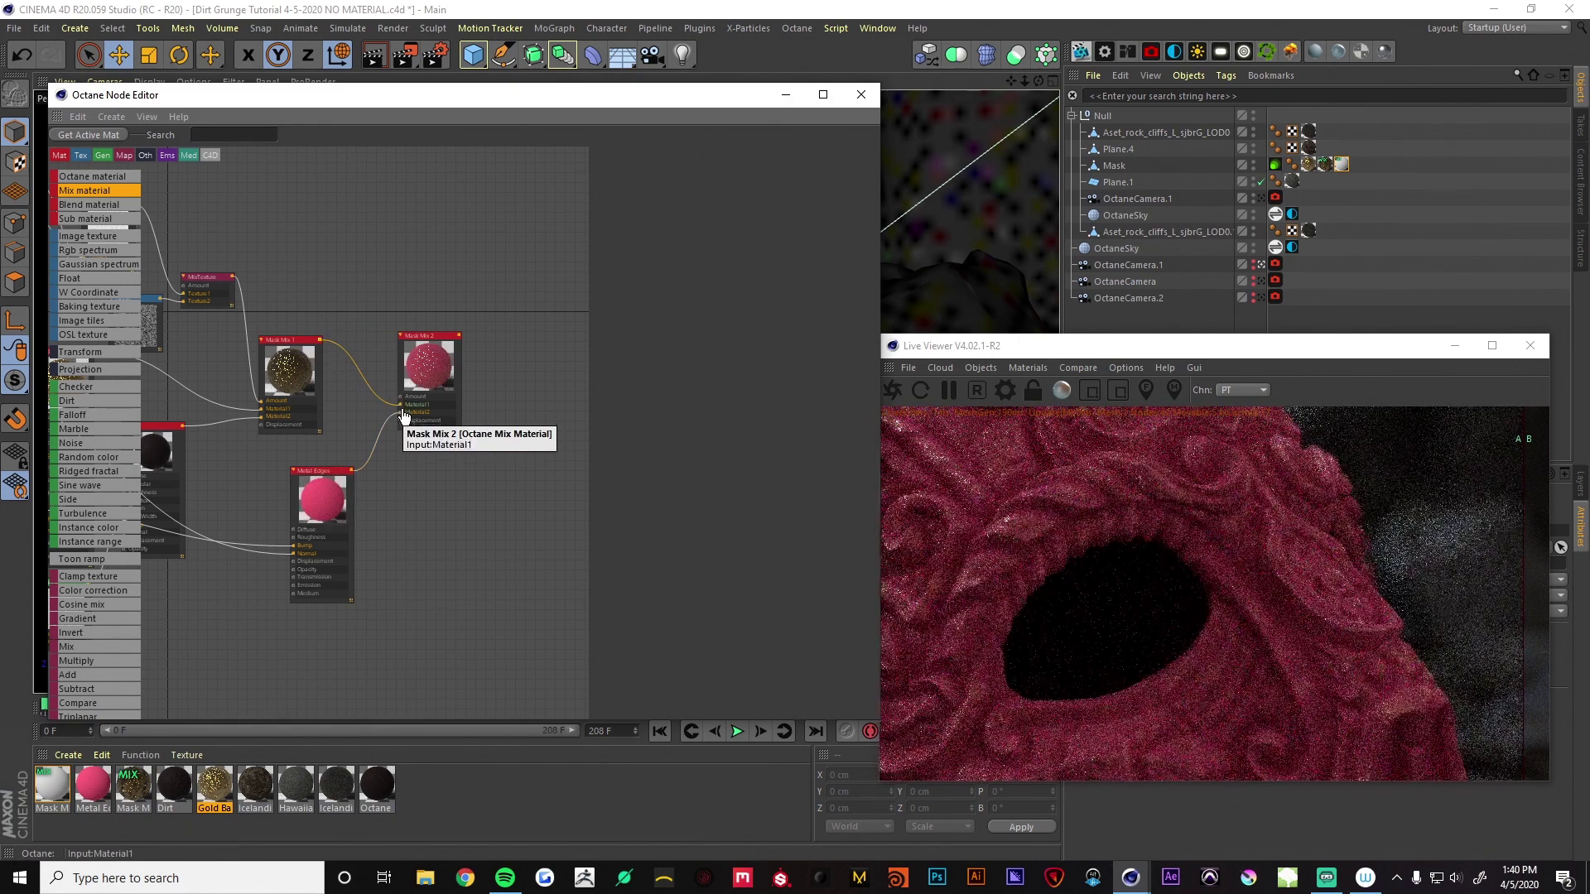
Add a Dirt texture node above Mask Mix 2 and feed it into that mix's Amount input
{"action": "middle_click_drag", "start_coordinate": [439, 443], "coordinate": [495, 505]}
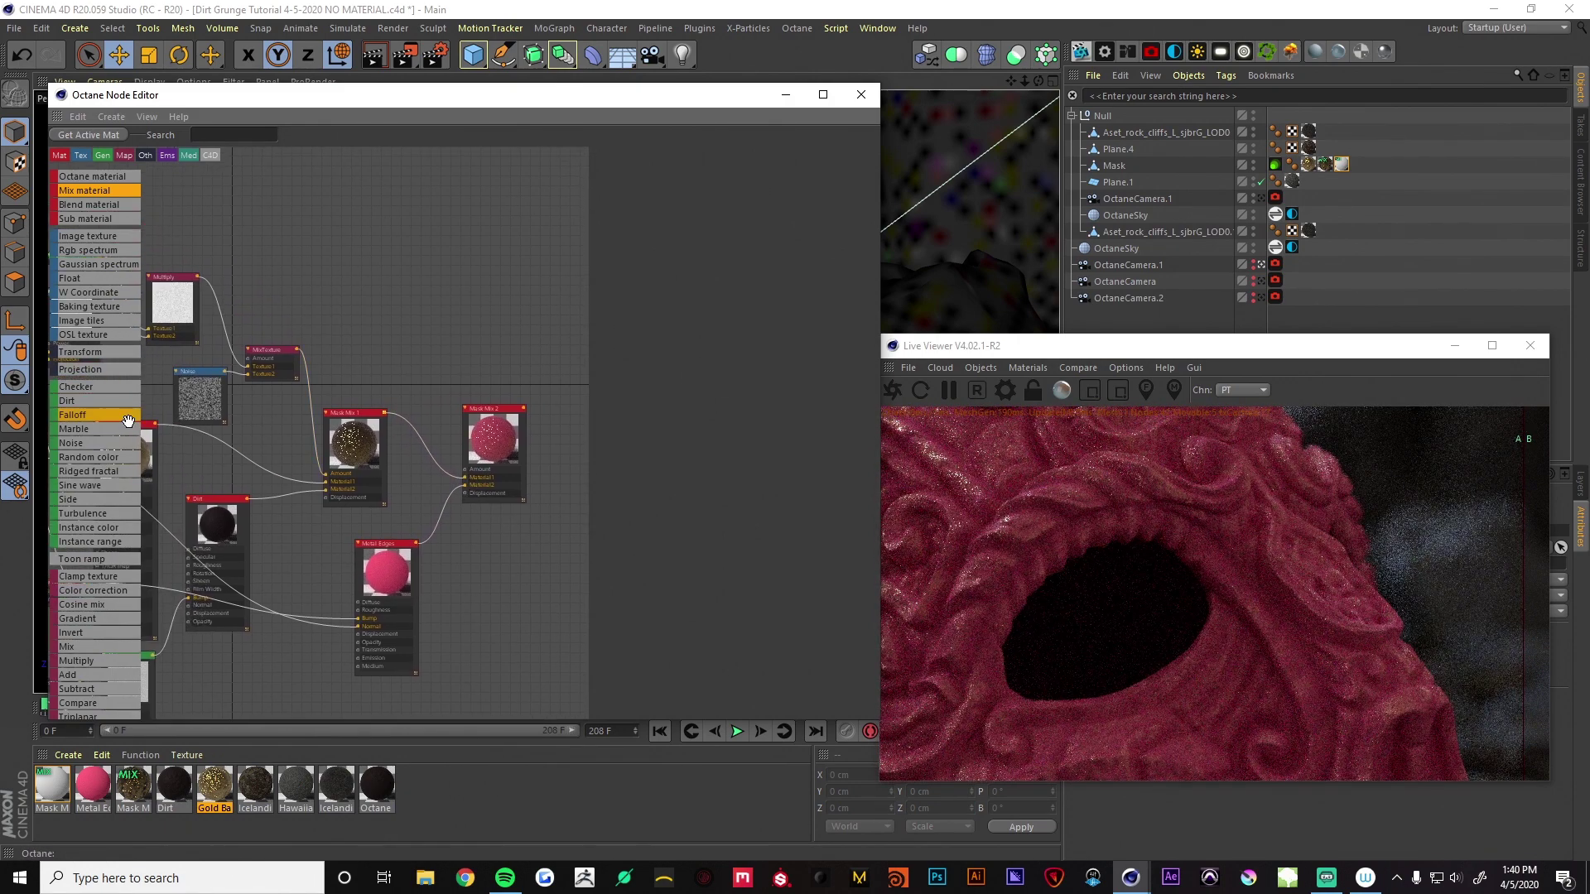
{"action": "left_click_drag", "start_coordinate": [93, 402], "coordinate": [466, 469]}
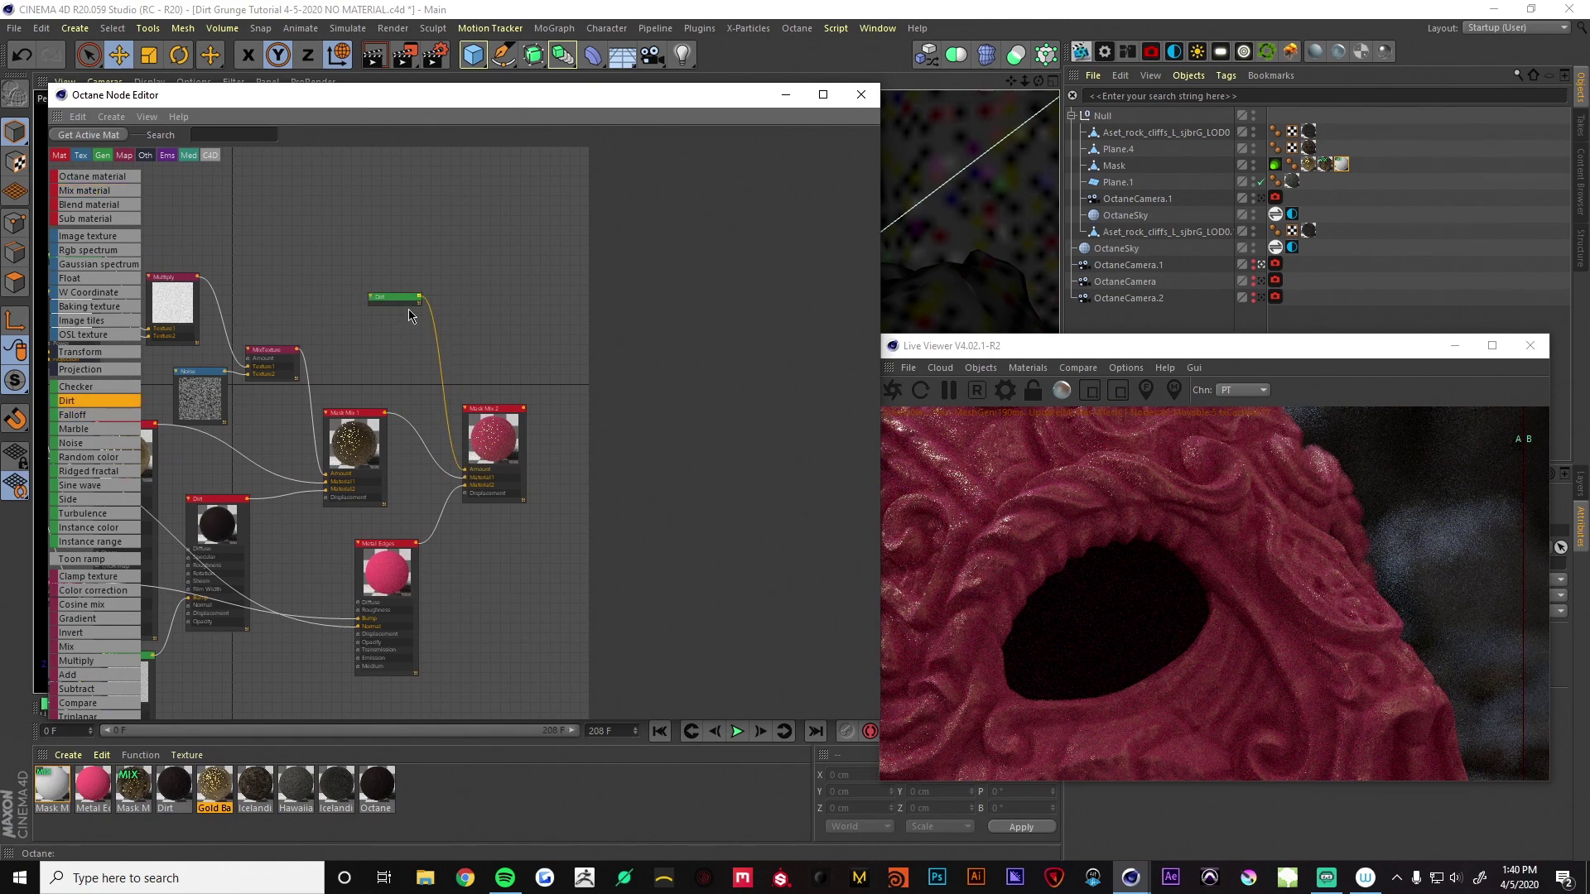
{"action": "left_click_drag", "start_coordinate": [406, 299], "coordinate": [392, 304]}
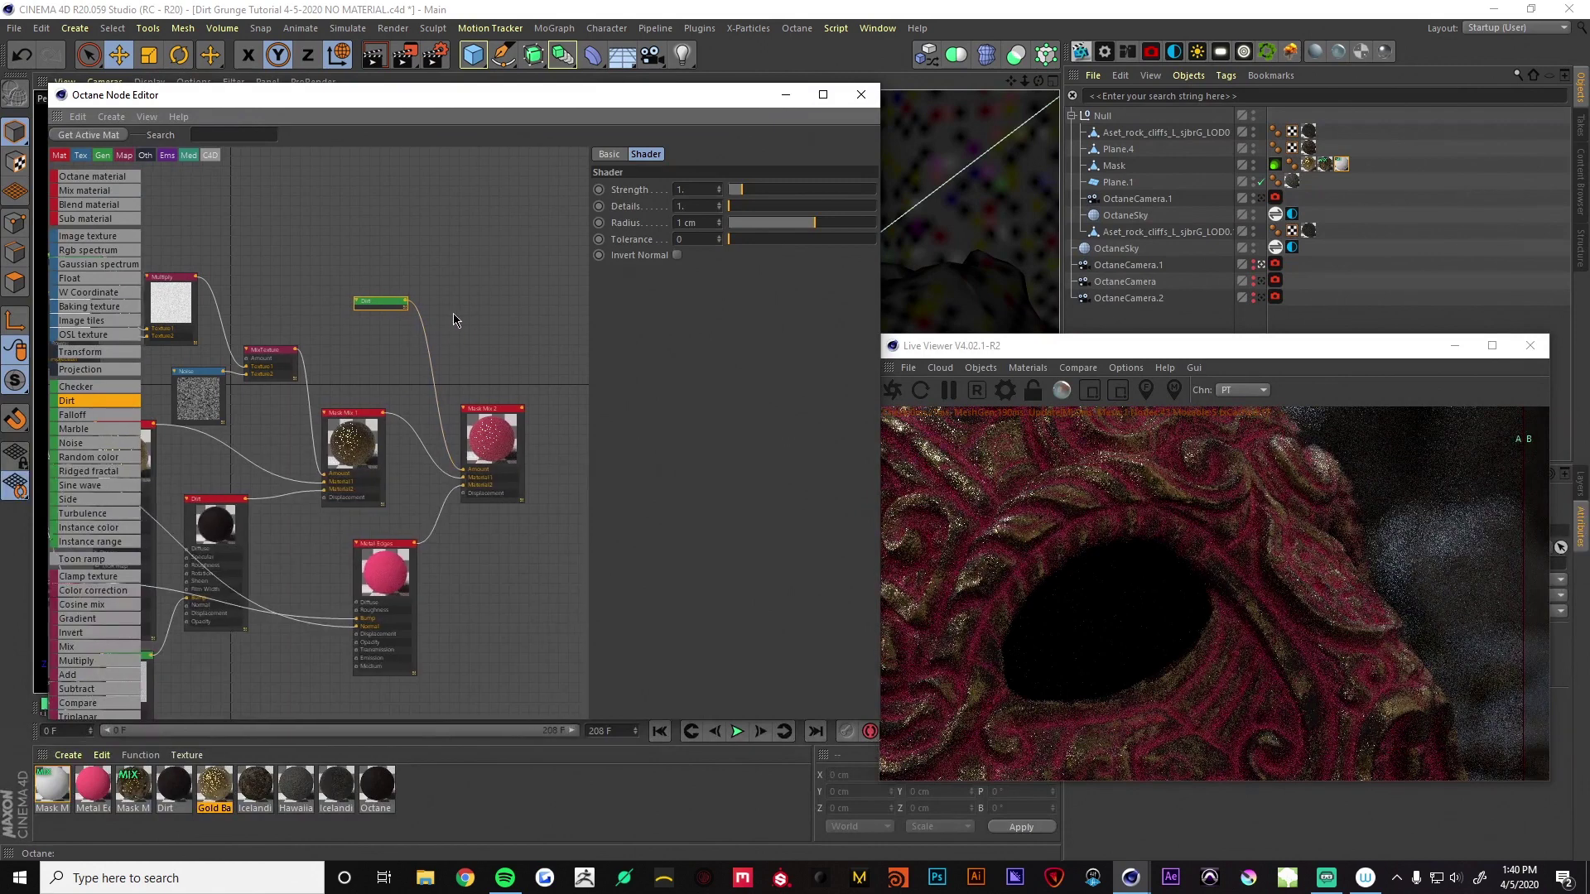
{"action": "middle_click_drag", "start_coordinate": [454, 320], "coordinate": [440, 323]}
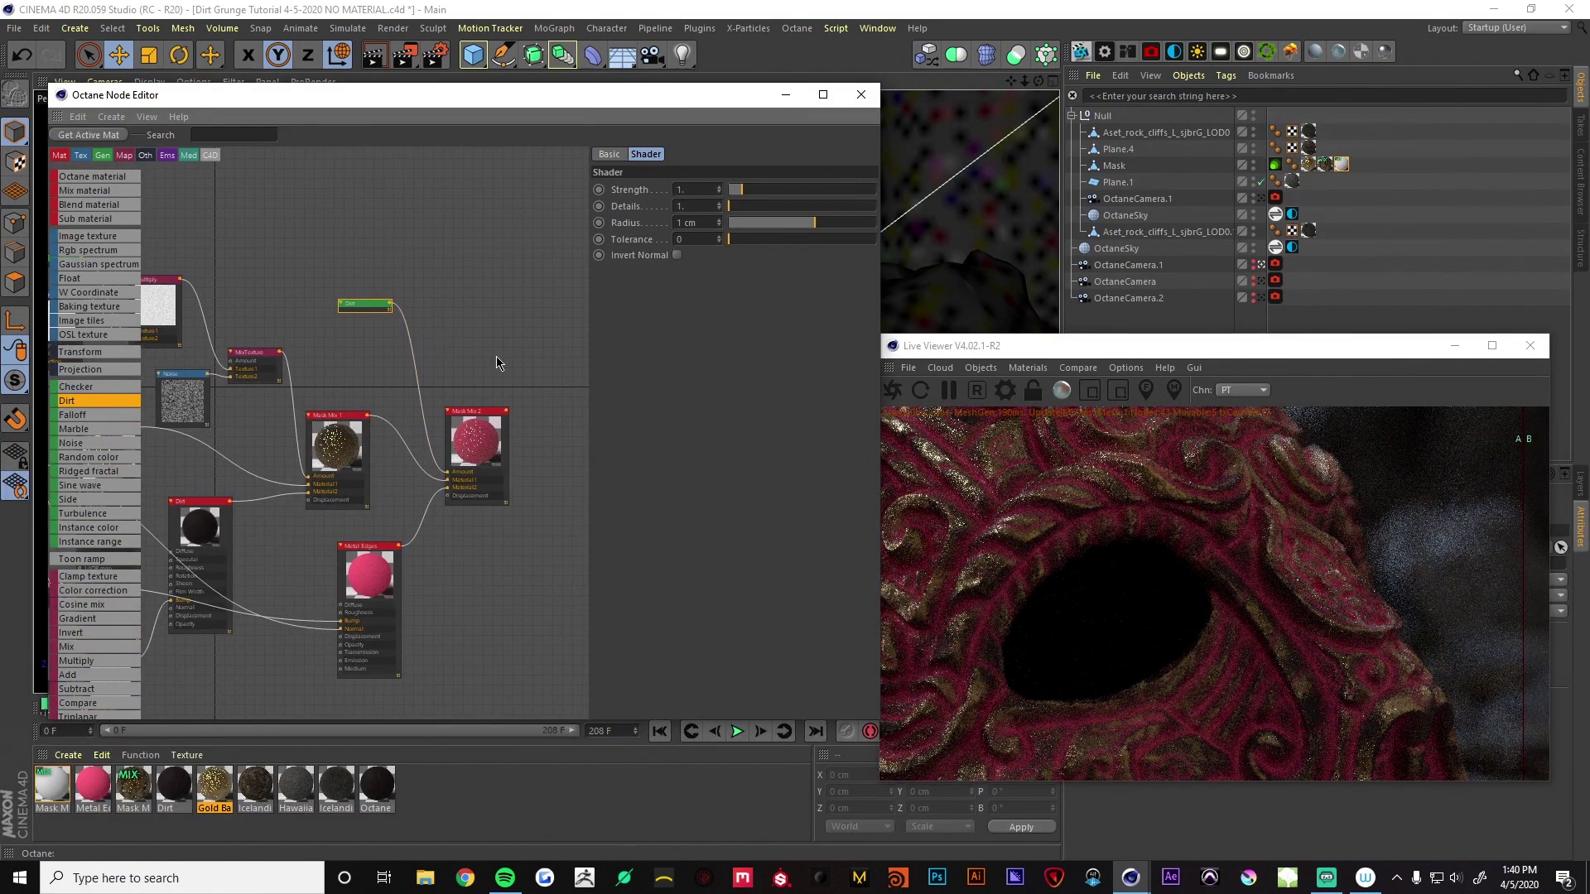
Enable Invert Normal on the new Dirt node and set radius to 0.068 cm, details to 85.9375 and strength to 5.78125
{"action": "left_click", "coordinate": [678, 256]}
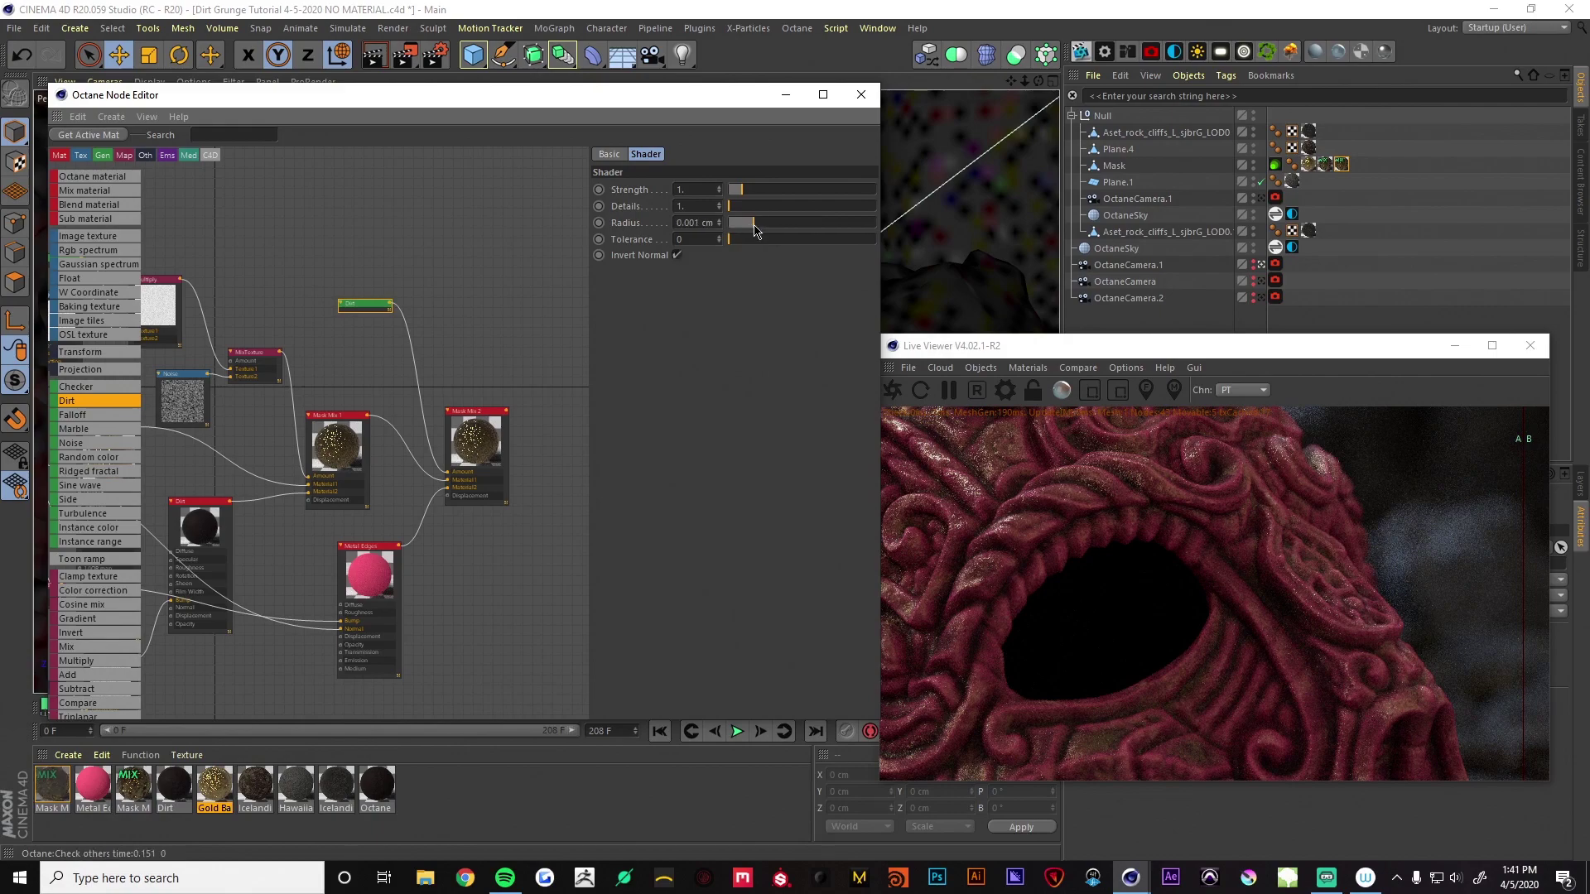
{"action": "left_click_drag", "start_coordinate": [767, 223], "coordinate": [853, 207]}
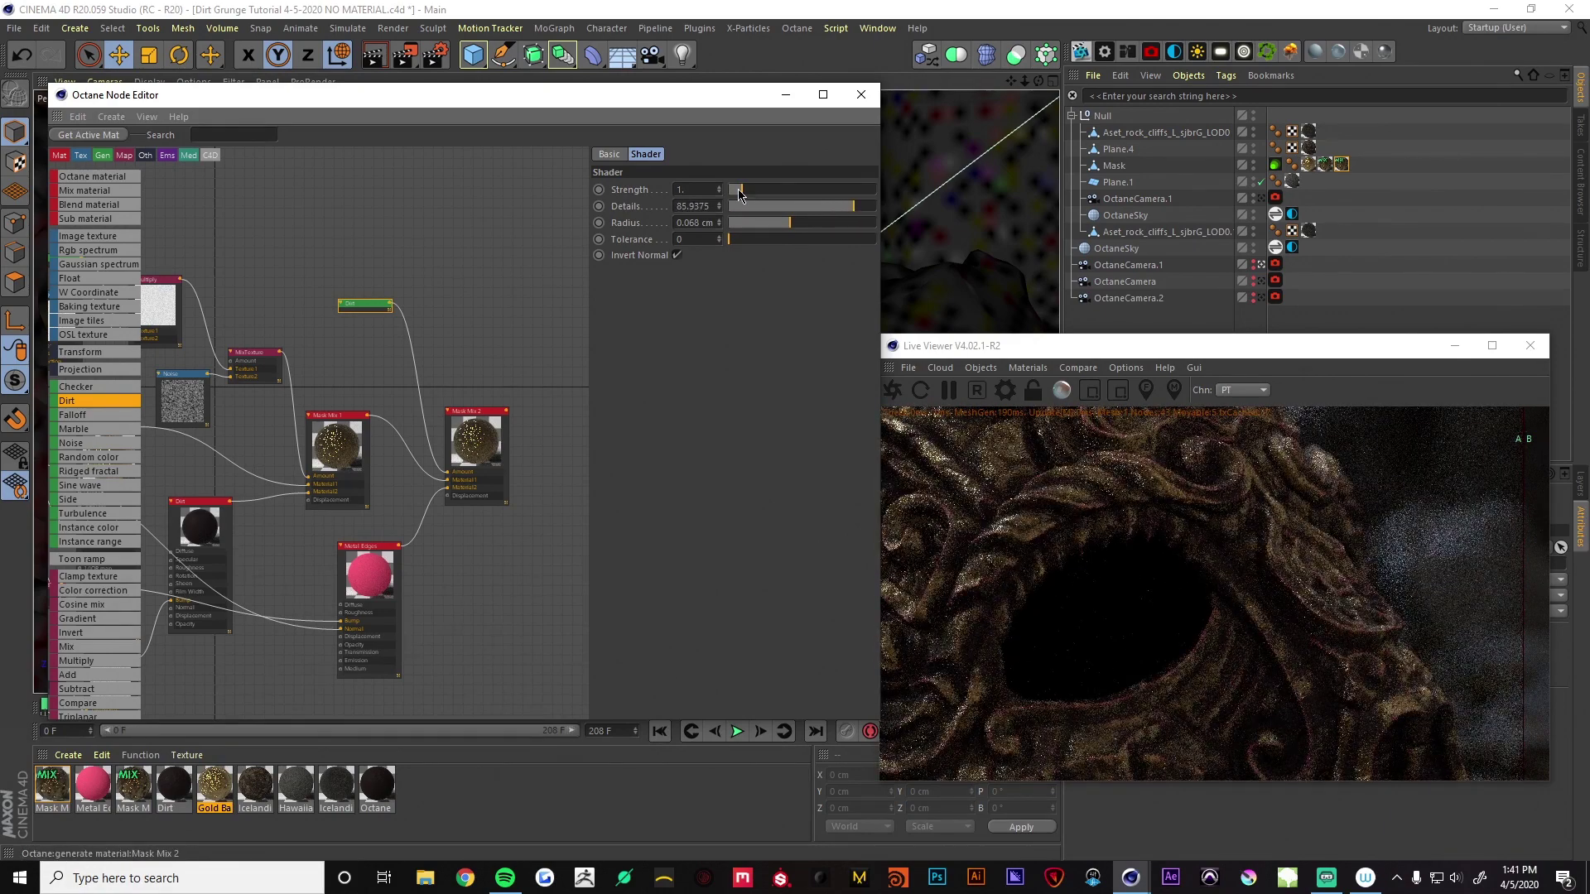
{"action": "left_click_drag", "start_coordinate": [739, 193], "coordinate": [763, 198]}
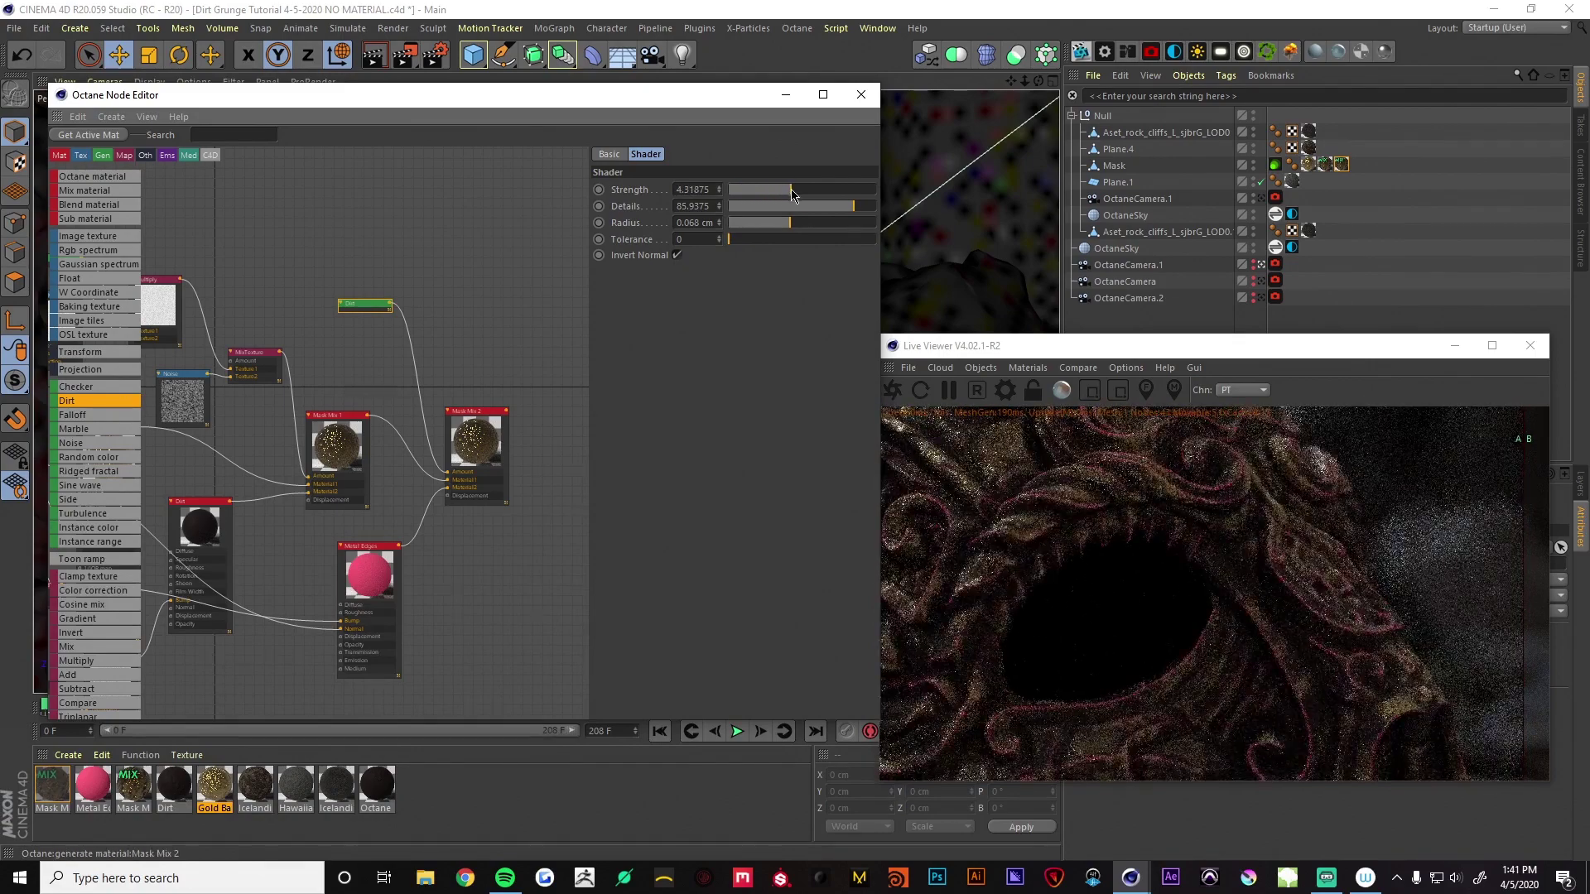
{"action": "left_click_drag", "start_coordinate": [763, 199], "coordinate": [802, 197]}
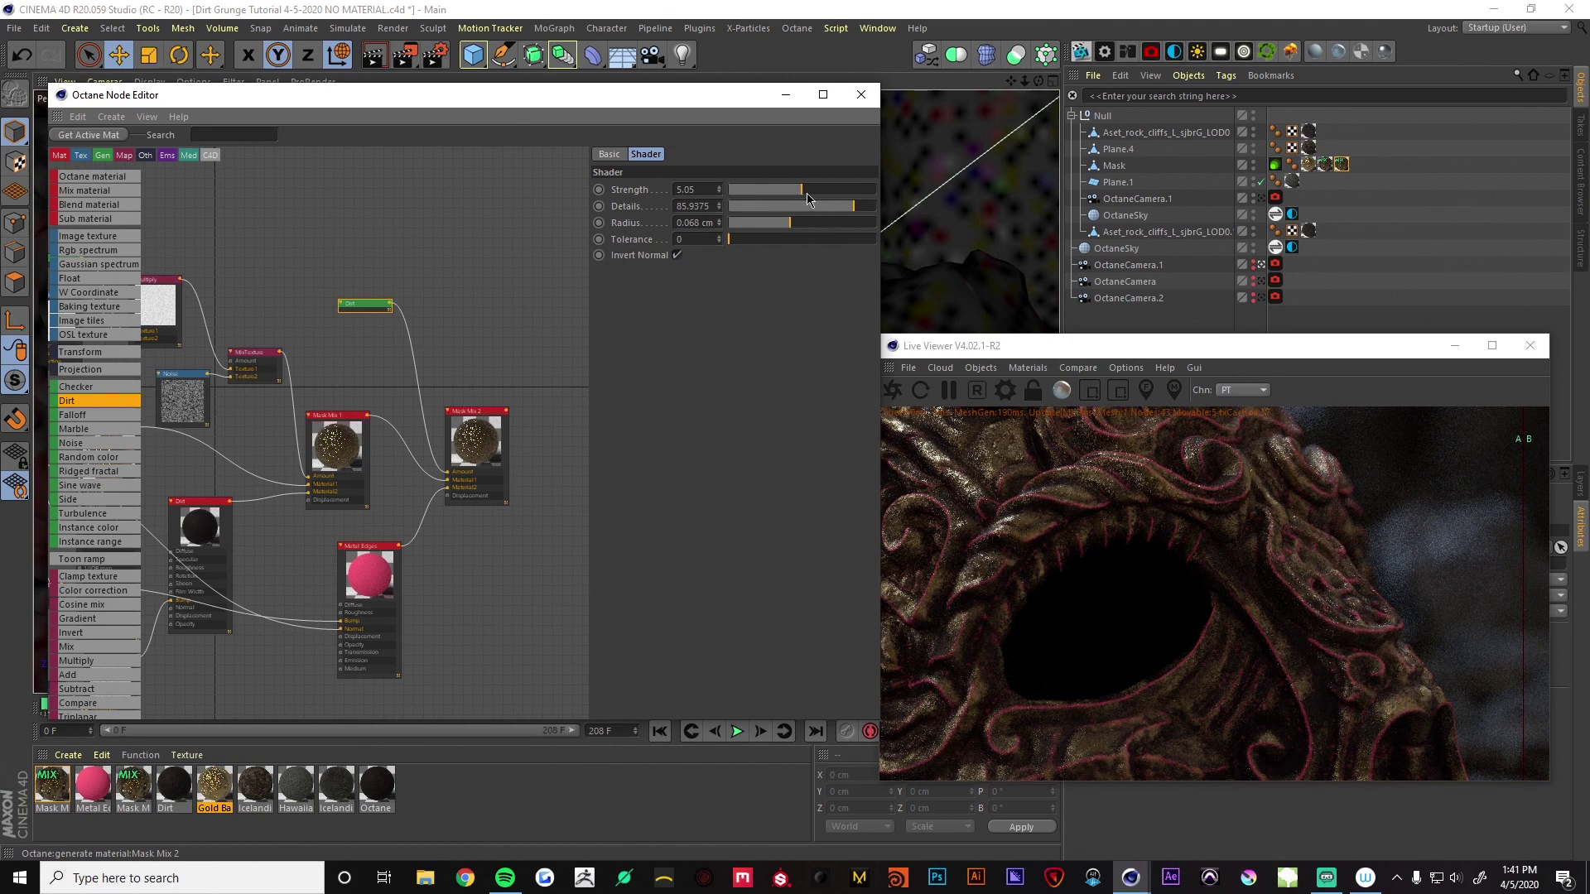
{"action": "left_click_drag", "start_coordinate": [805, 192], "coordinate": [813, 193]}
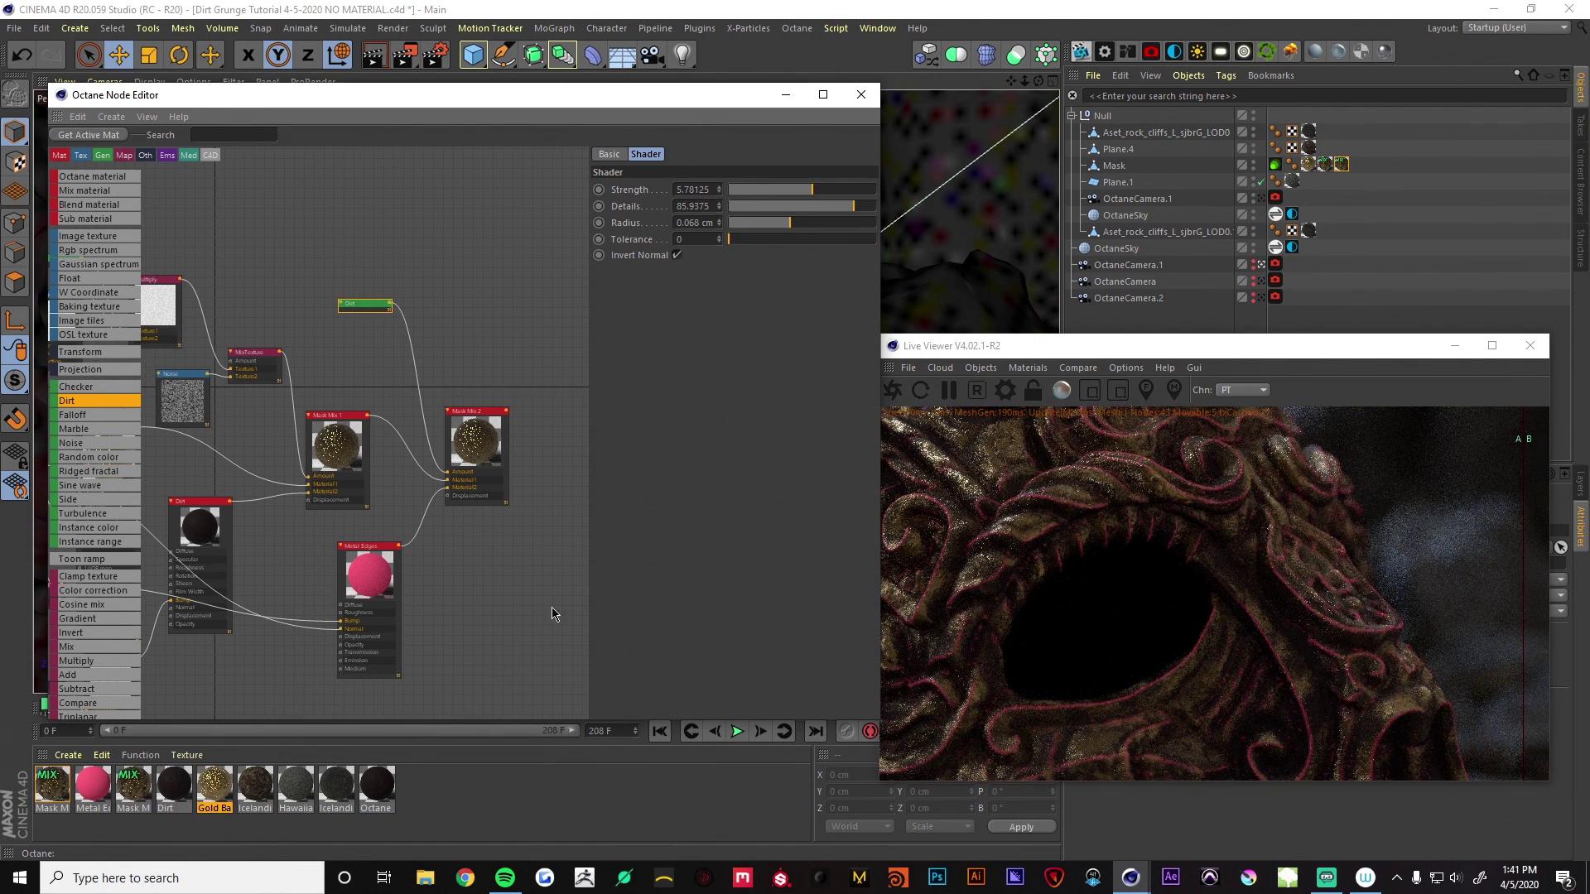
Insert a Multiply node between the new Dirt and Mask Mix 2's Amount, and feed the smudge image texture into its Texture2 input
{"action": "middle_click_drag", "start_coordinate": [397, 359], "coordinate": [445, 367]}
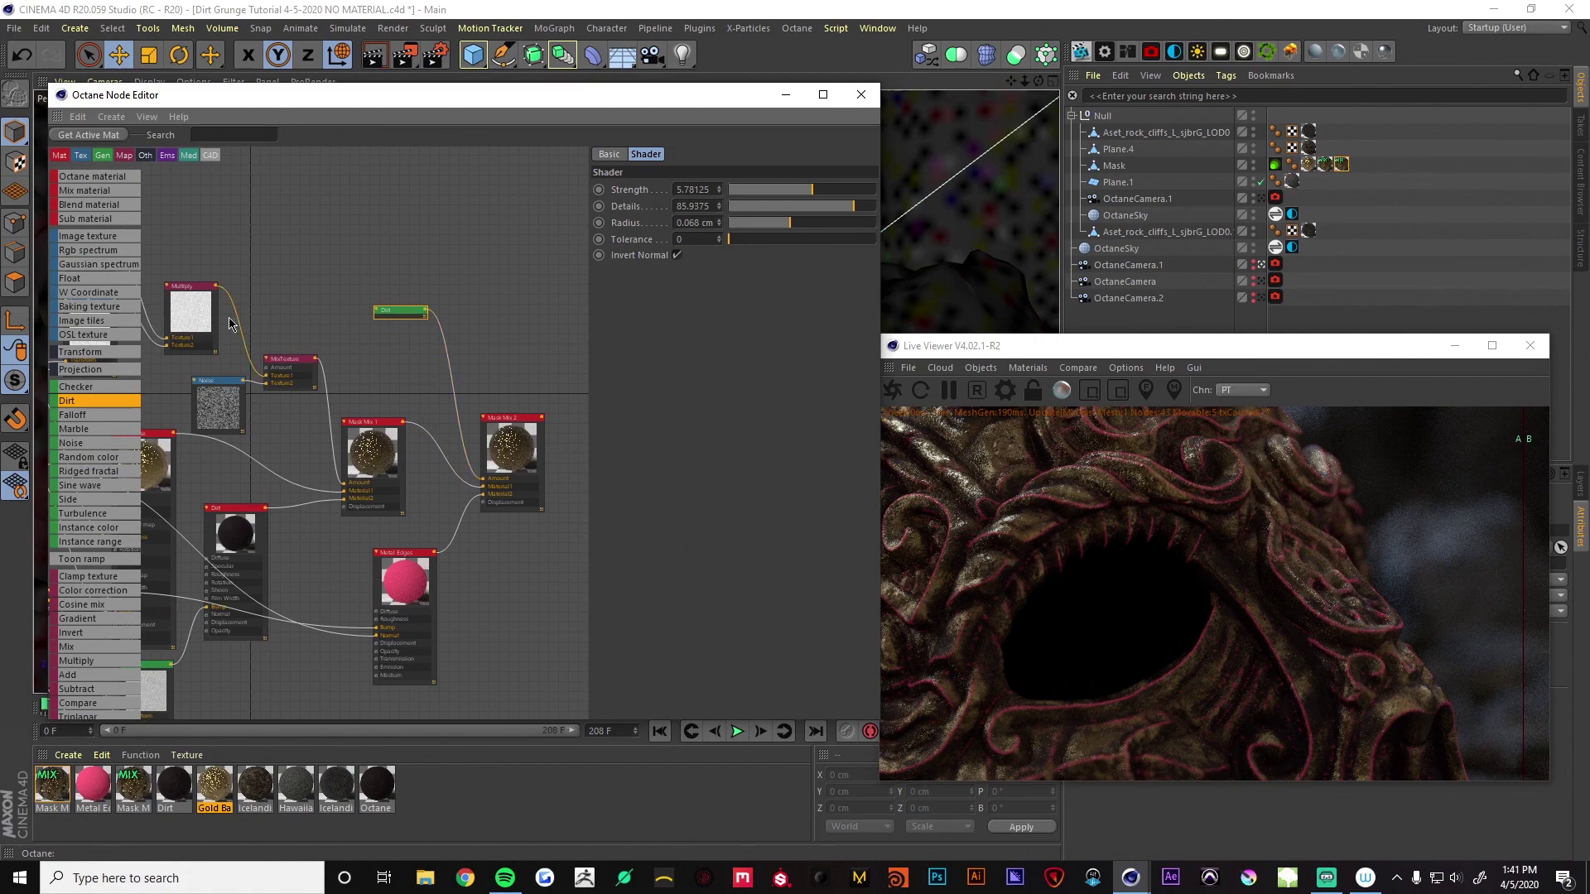
{"action": "left_click", "coordinate": [91, 667]}
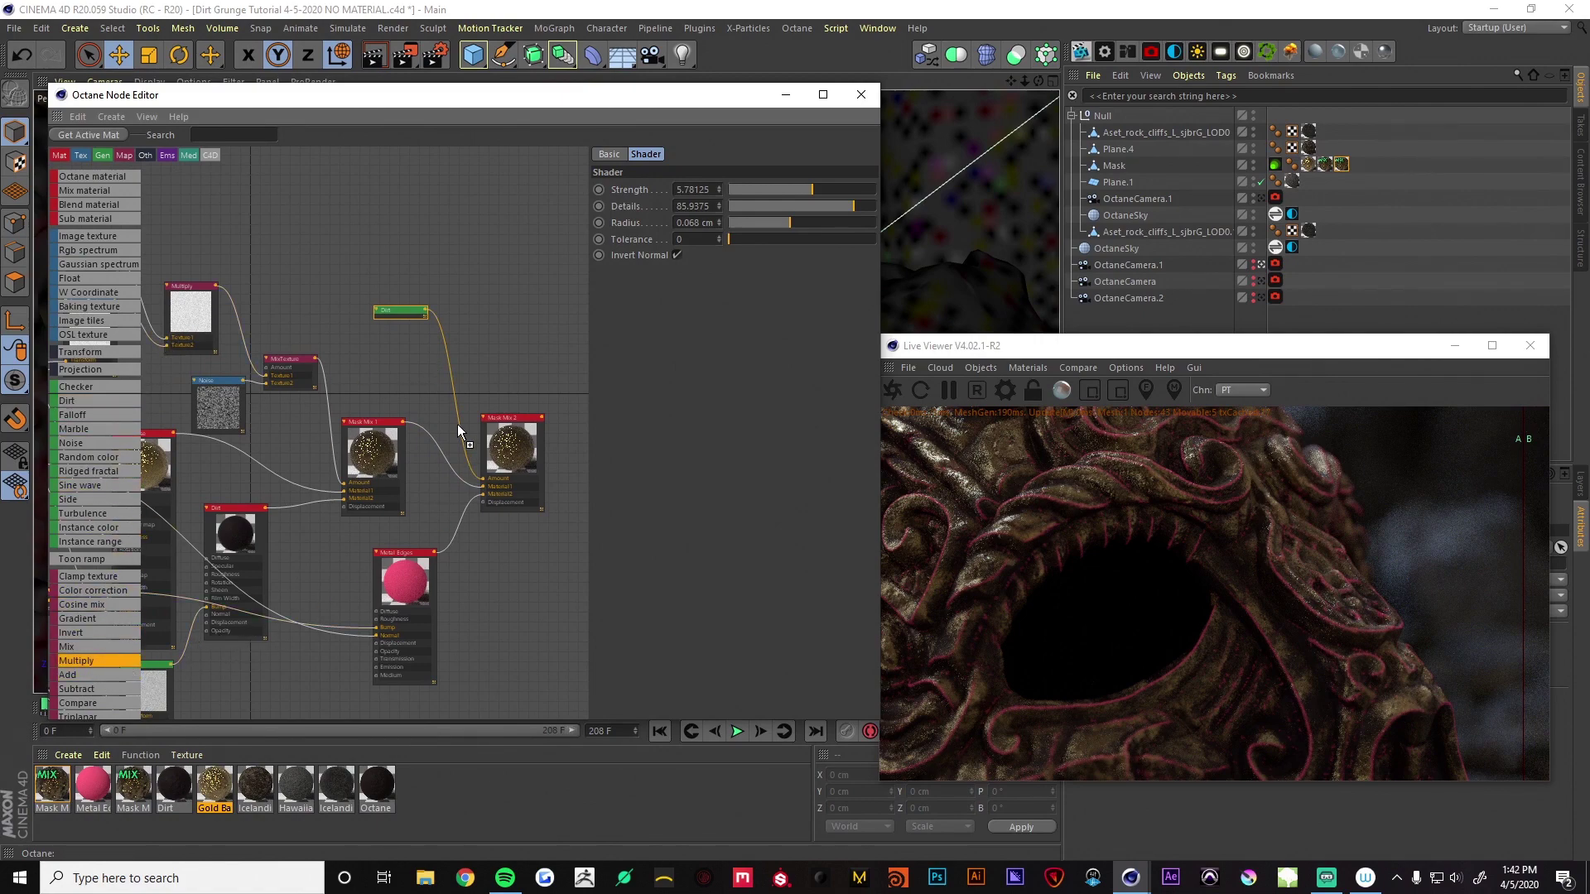
{"action": "left_click_drag", "start_coordinate": [447, 370], "coordinate": [389, 293]}
{"action": "middle_click_drag", "start_coordinate": [158, 303], "coordinate": [292, 296]}
{"action": "left_click_drag", "start_coordinate": [249, 294], "coordinate": [576, 382]}
{"action": "left_click", "coordinate": [556, 394]}
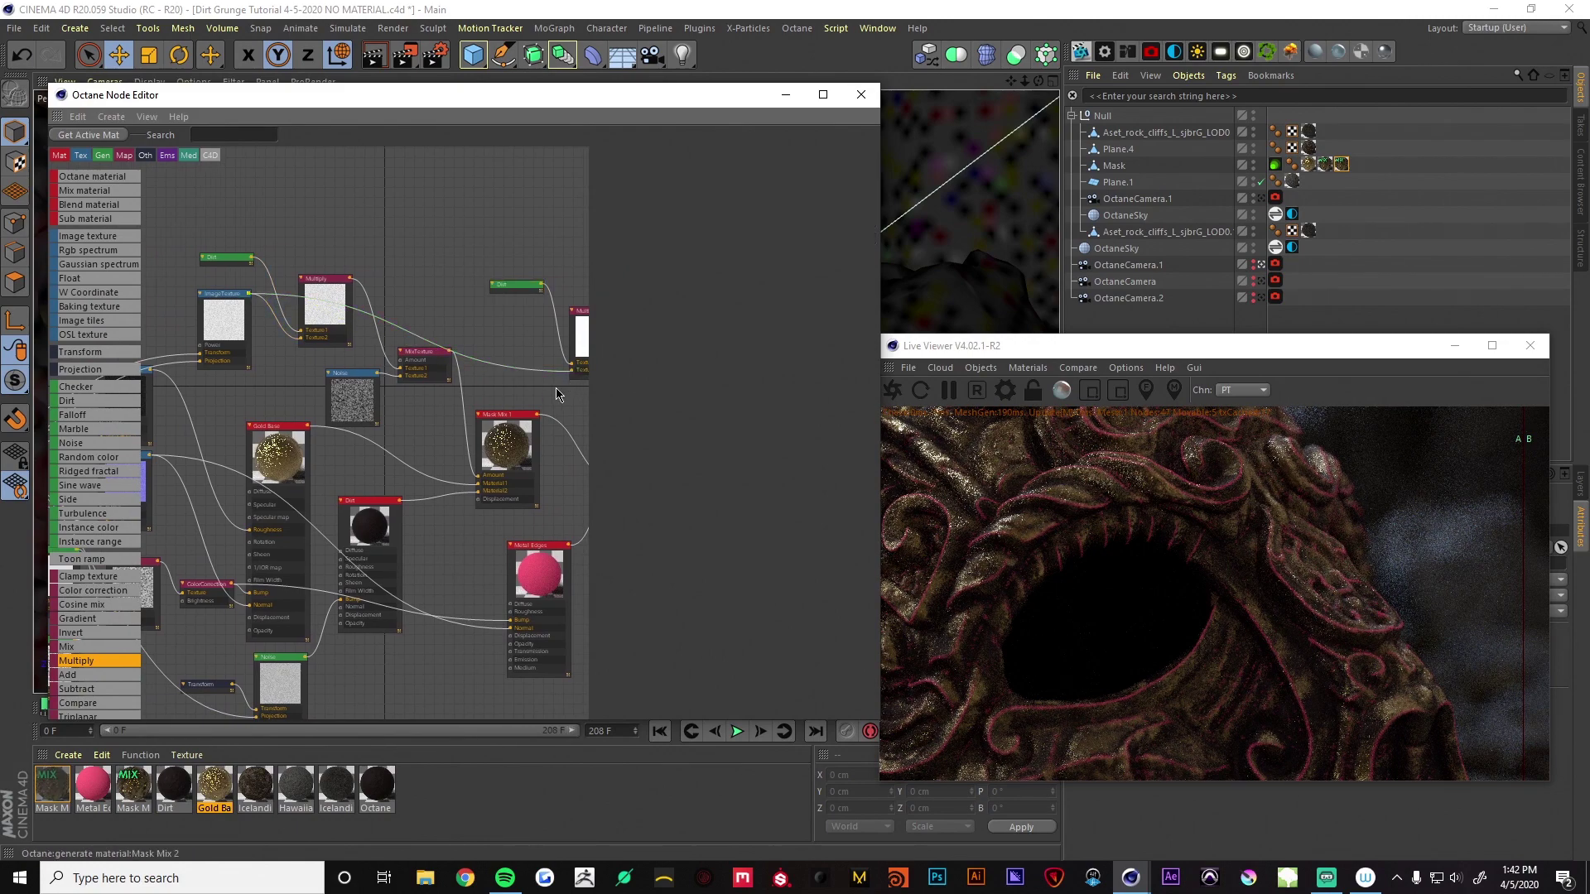
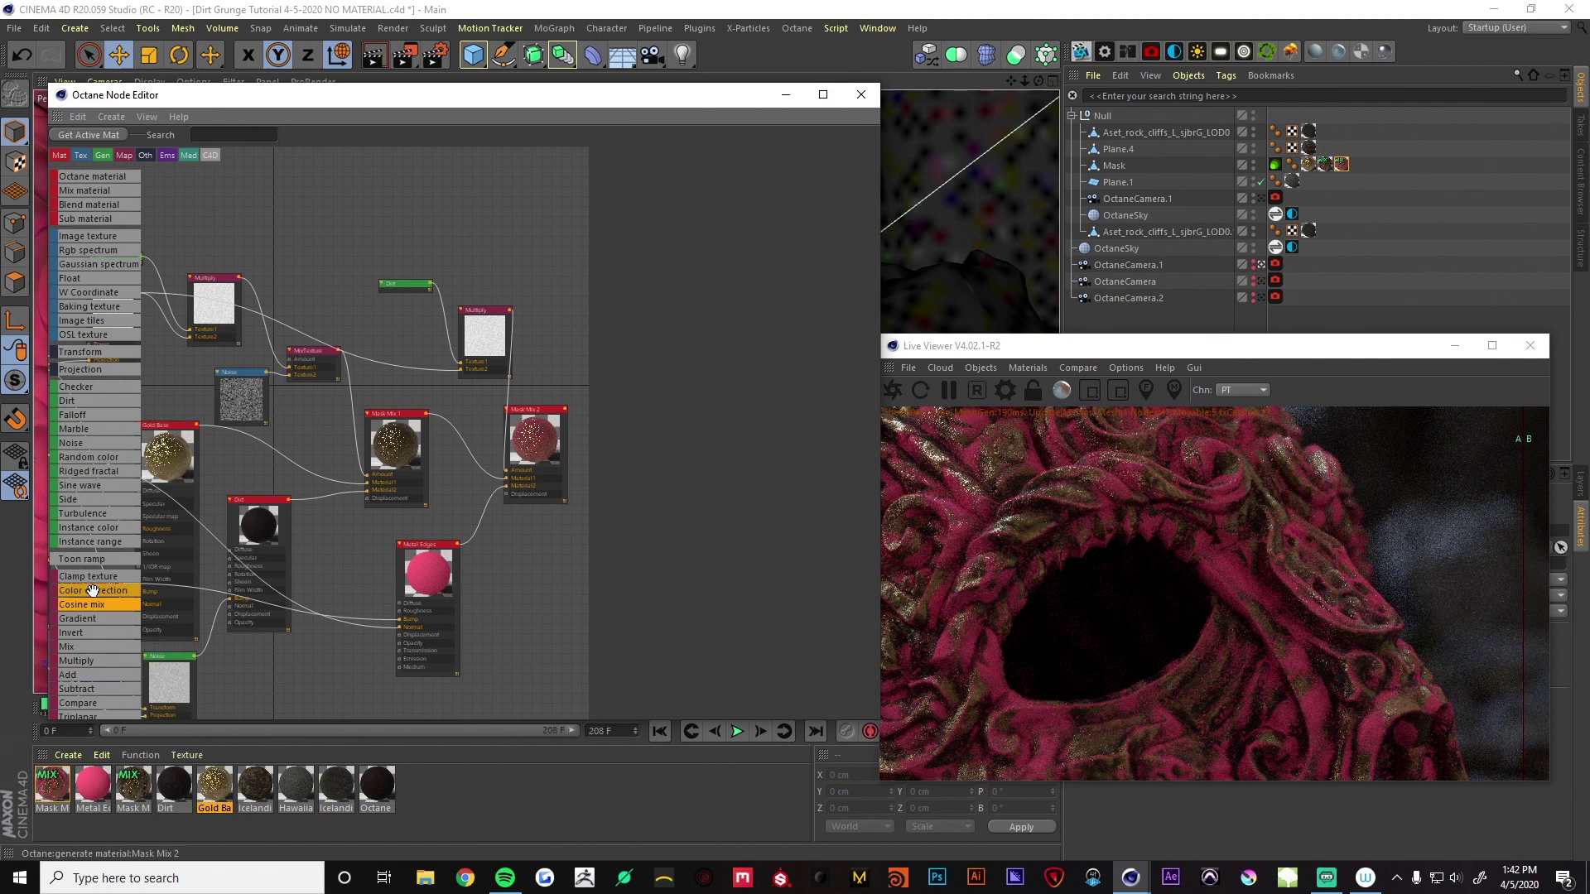
Insert a Color correction node between the smudge image texture and the new Multiply, and lower its gamma to about 0.029
{"action": "left_click_drag", "start_coordinate": [366, 356], "coordinate": [340, 317]}
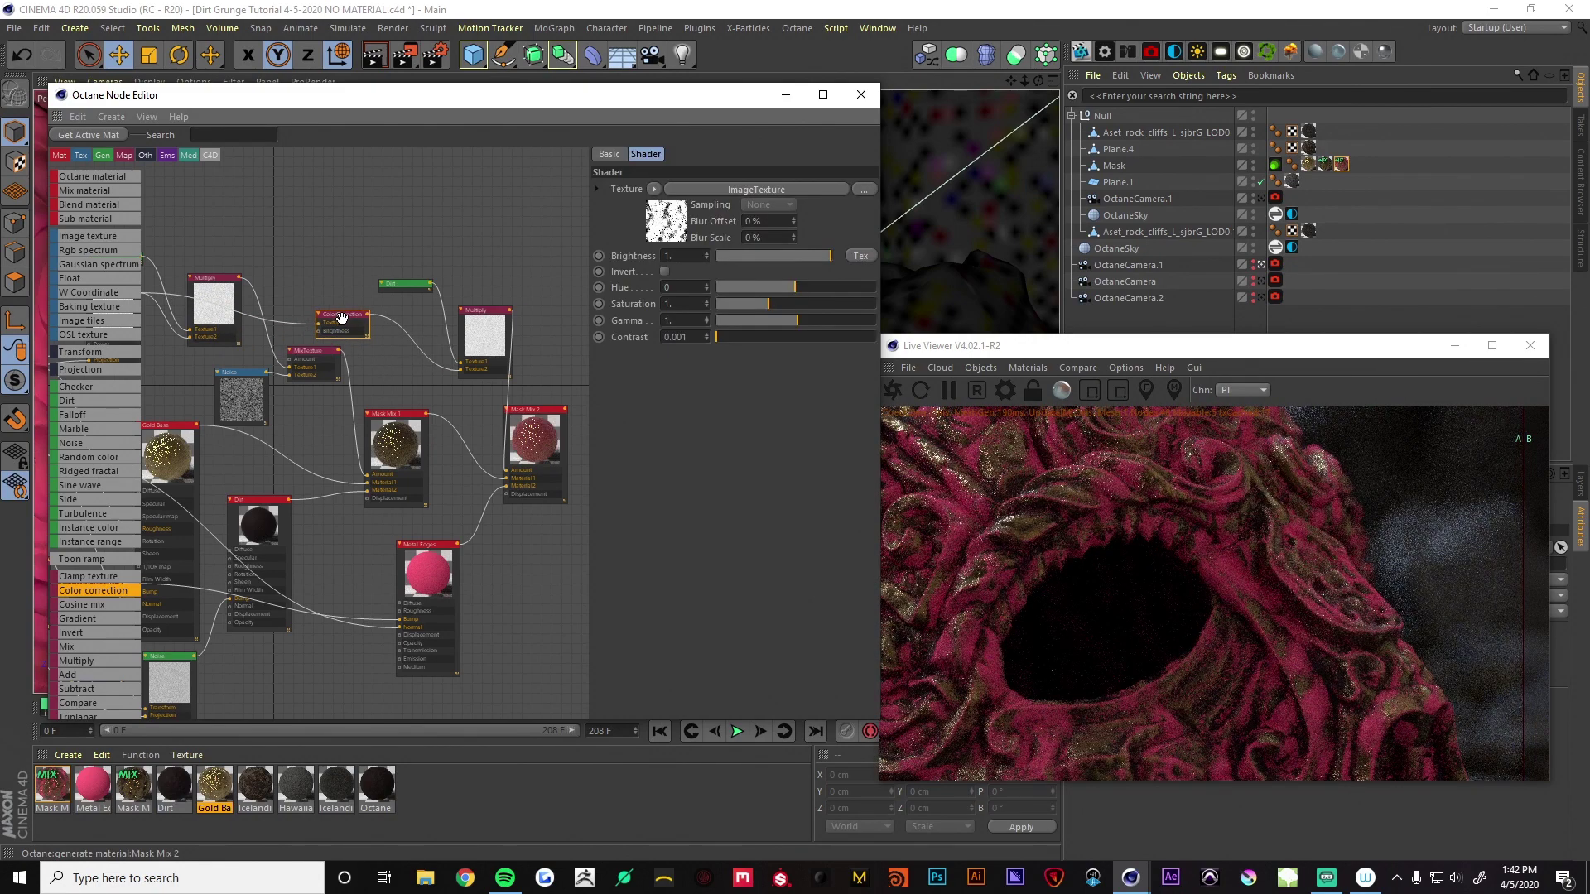
{"action": "left_click_drag", "start_coordinate": [799, 327], "coordinate": [741, 327]}
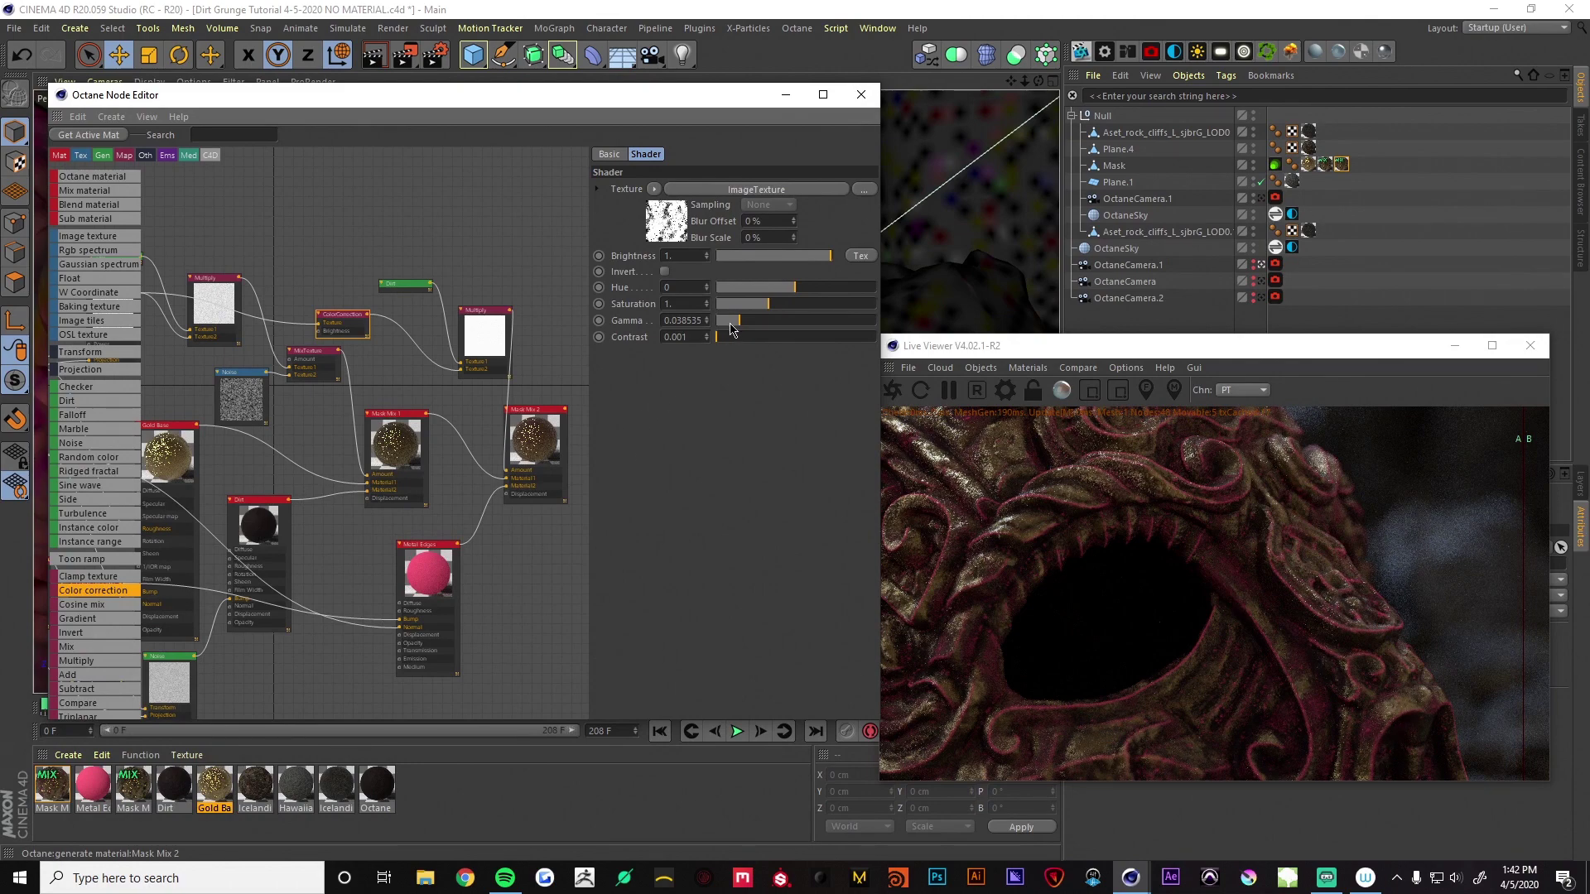
{"action": "left_click_drag", "start_coordinate": [737, 323], "coordinate": [736, 323]}
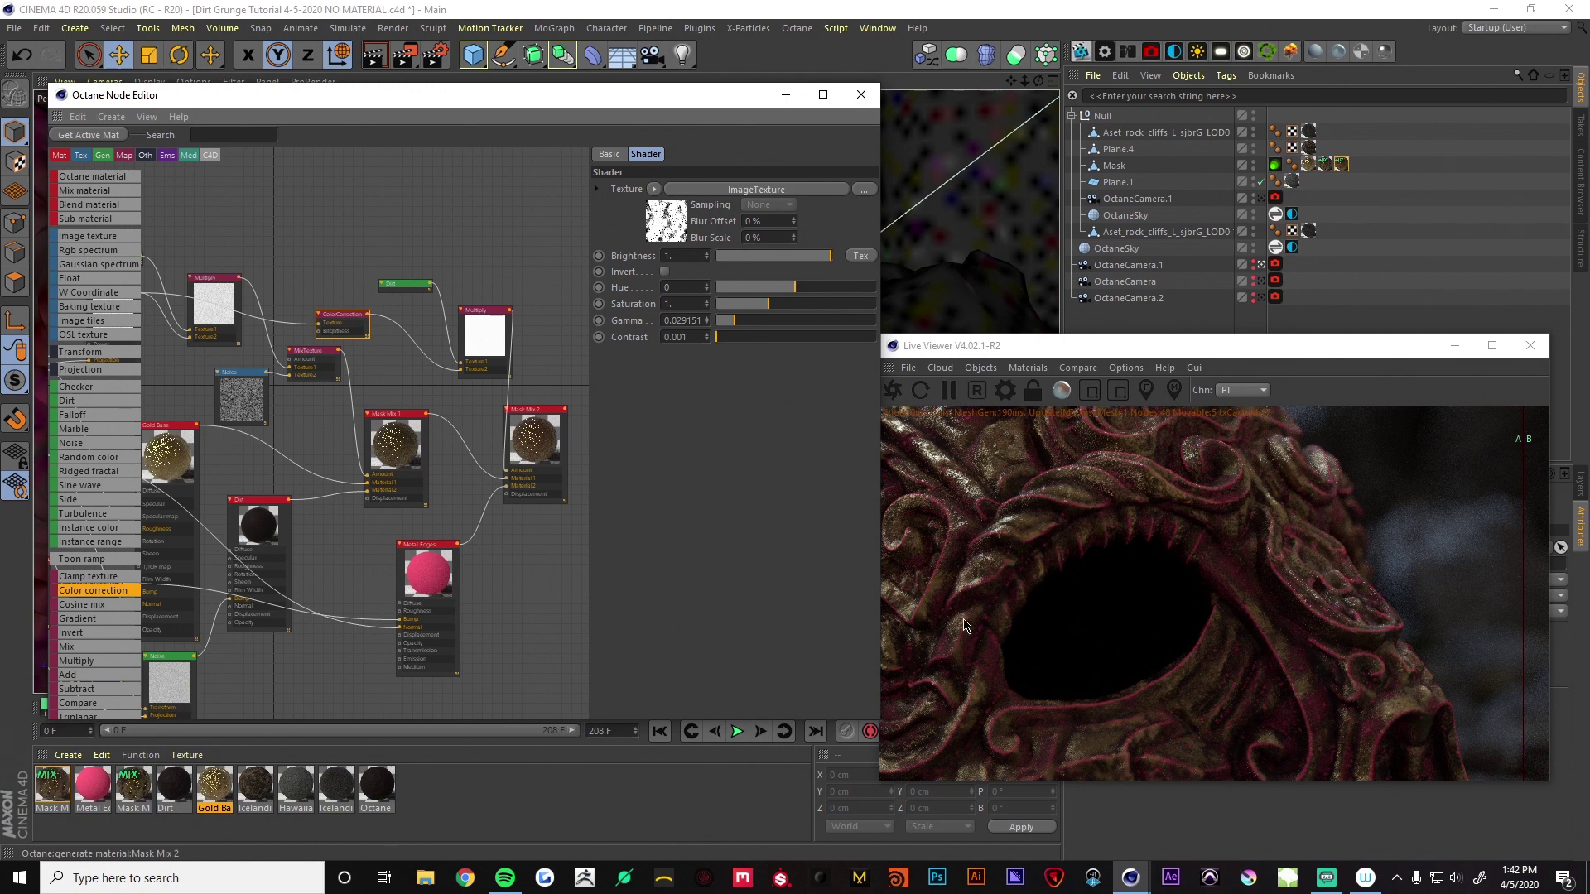
Insert a Mix texture node between the second Multiply and Mask Mix 2's Amount input, making room for it in the graph
{"action": "left_click_drag", "start_coordinate": [534, 443], "coordinate": [571, 454]}
{"action": "middle_click_drag", "start_coordinate": [240, 578], "coordinate": [141, 594]}
{"action": "left_click_drag", "start_coordinate": [73, 646], "coordinate": [249, 544]}
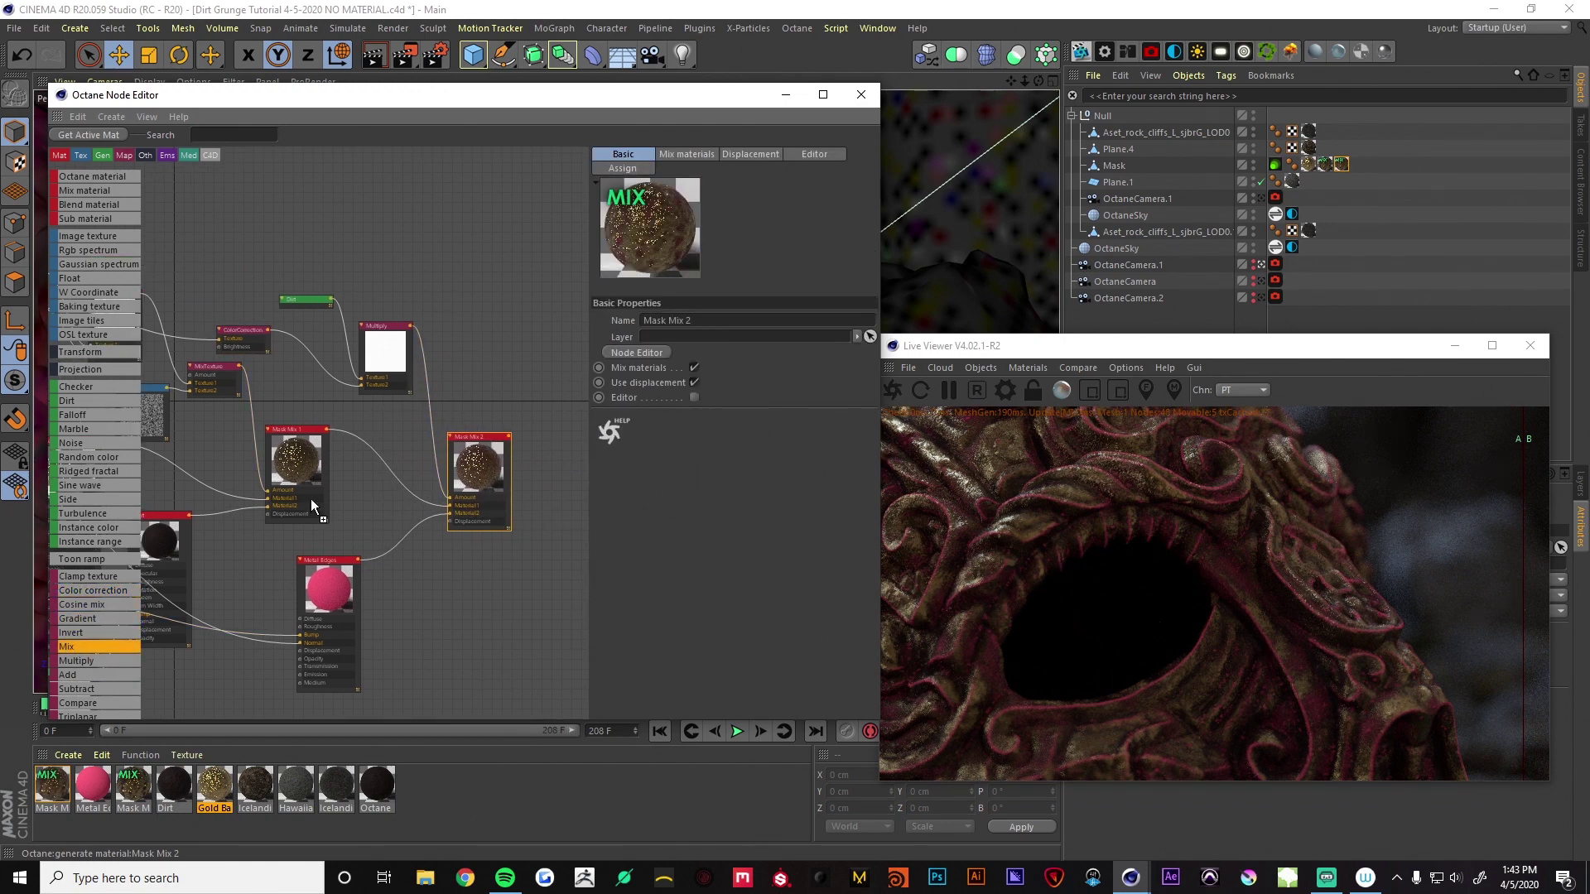
{"action": "left_click_drag", "start_coordinate": [427, 381], "coordinate": [427, 380]}
{"action": "left_click_drag", "start_coordinate": [484, 474], "coordinate": [564, 469]}
{"action": "left_click_drag", "start_coordinate": [423, 416], "coordinate": [468, 383]}
Add a Cinema 4D Noise node, feeding the Multiply into the new mix texture's Texture1 and the Noise into its Texture2
{"action": "scroll", "coordinate": [101, 603], "scroll_direction": "down", "scroll_amount": 5}
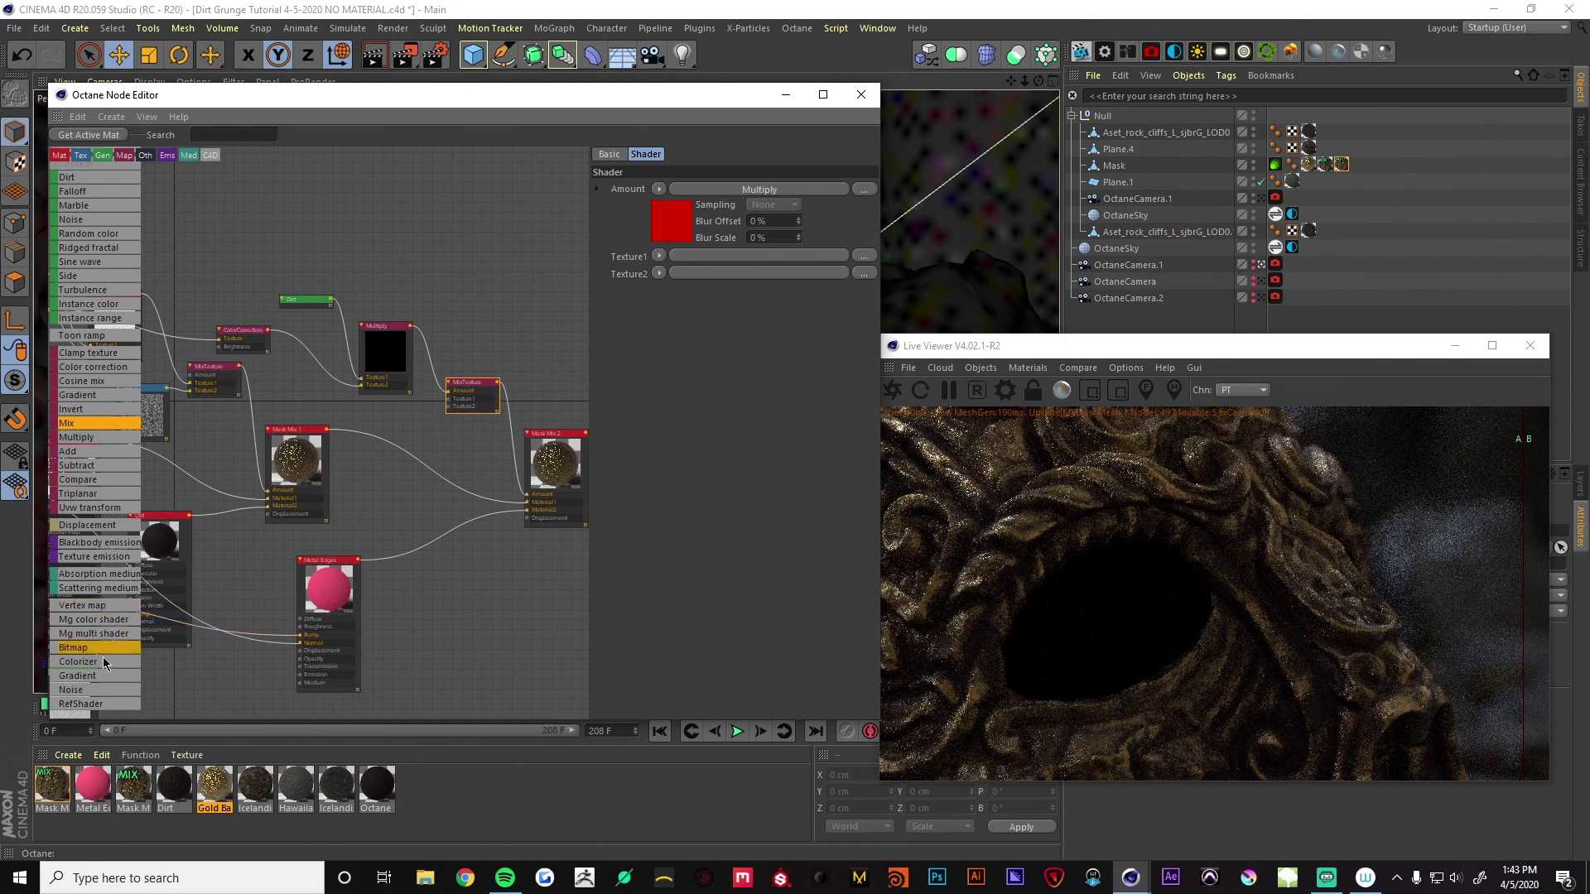
{"action": "left_click_drag", "start_coordinate": [87, 689], "coordinate": [421, 435]}
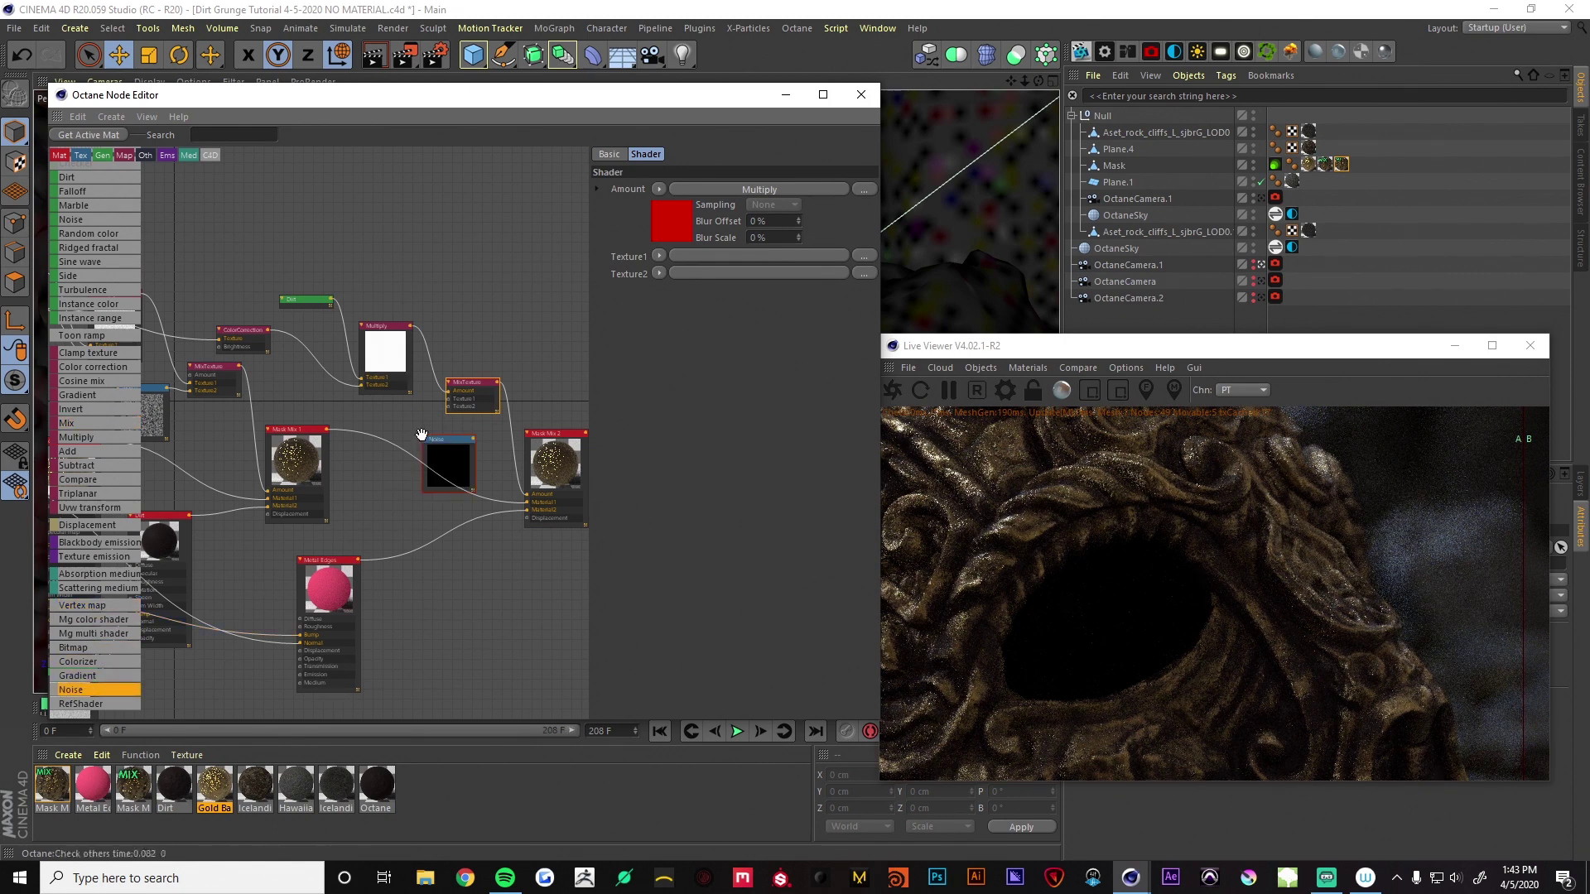
{"action": "left_click", "coordinate": [427, 361]}
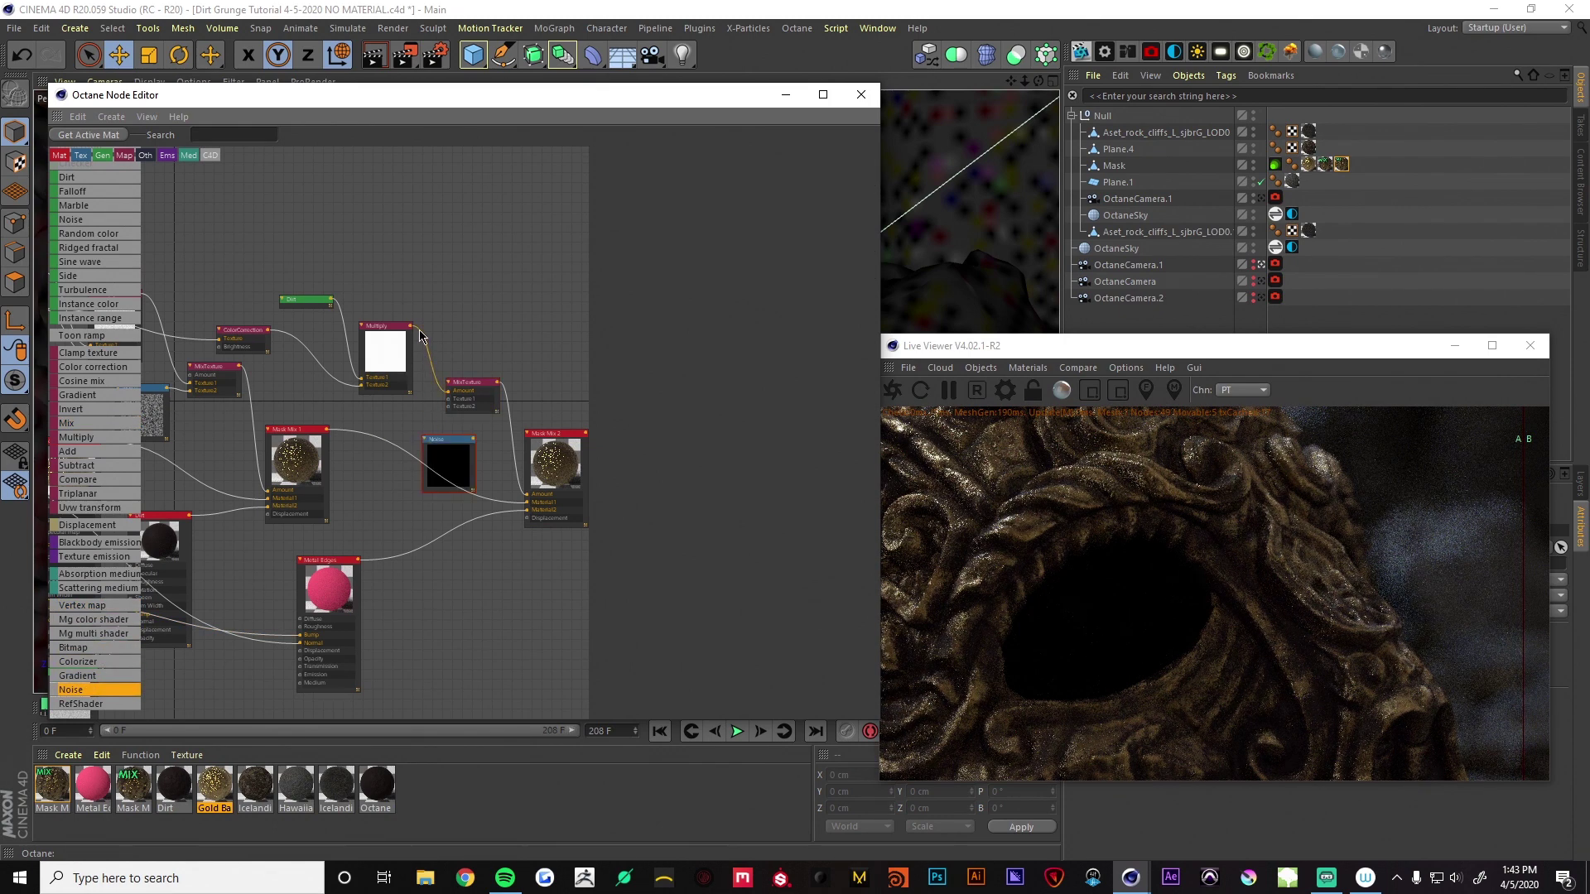
{"action": "left_click_drag", "start_coordinate": [444, 456], "coordinate": [425, 469]}
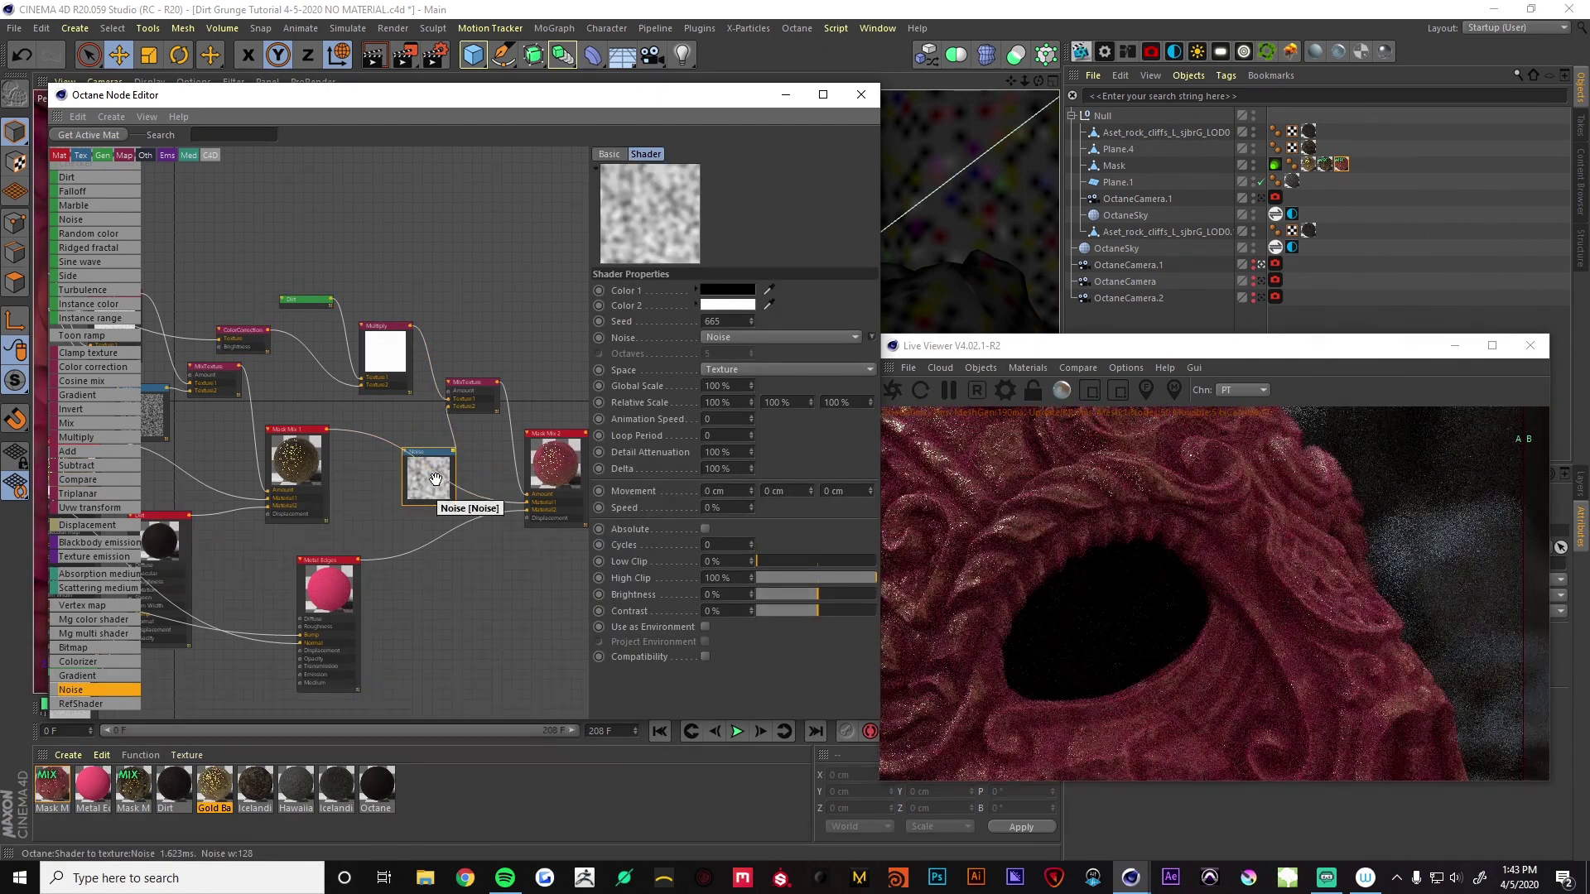
{"action": "left_click_drag", "start_coordinate": [435, 479], "coordinate": [433, 477]}
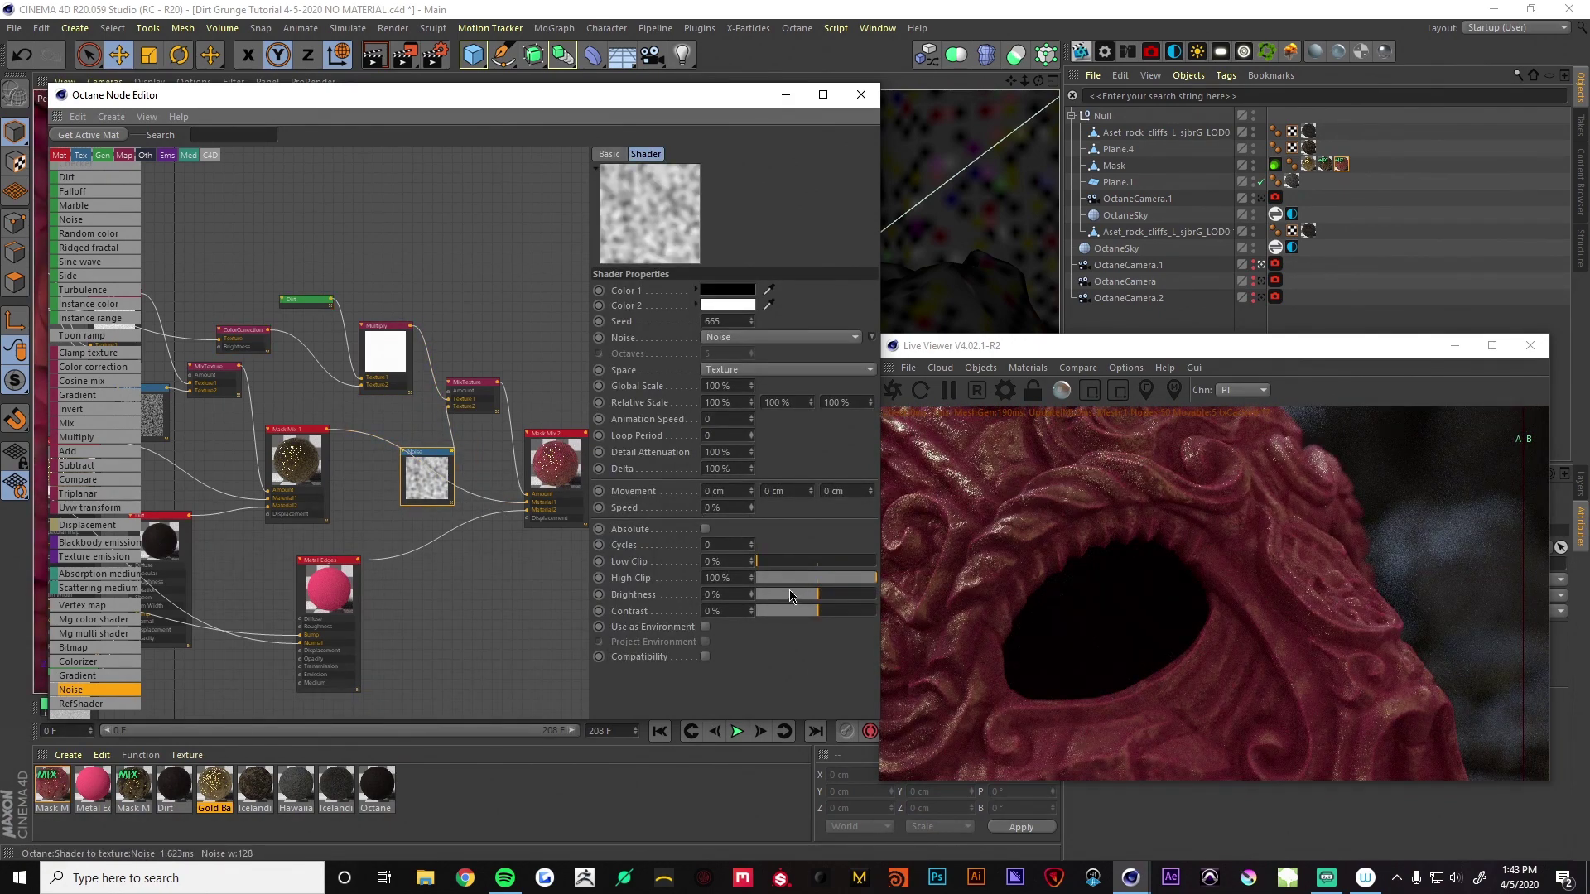
Set the new Noise node's brightness to 31% and contrast to 78%
{"action": "mouse_move", "coordinate": [787, 595]}
{"action": "left_mouse_down"}
{"action": "mouse_move", "coordinate": [843, 599]}
{"action": "mouse_move", "coordinate": [793, 598]}
{"action": "left_mouse_up"}
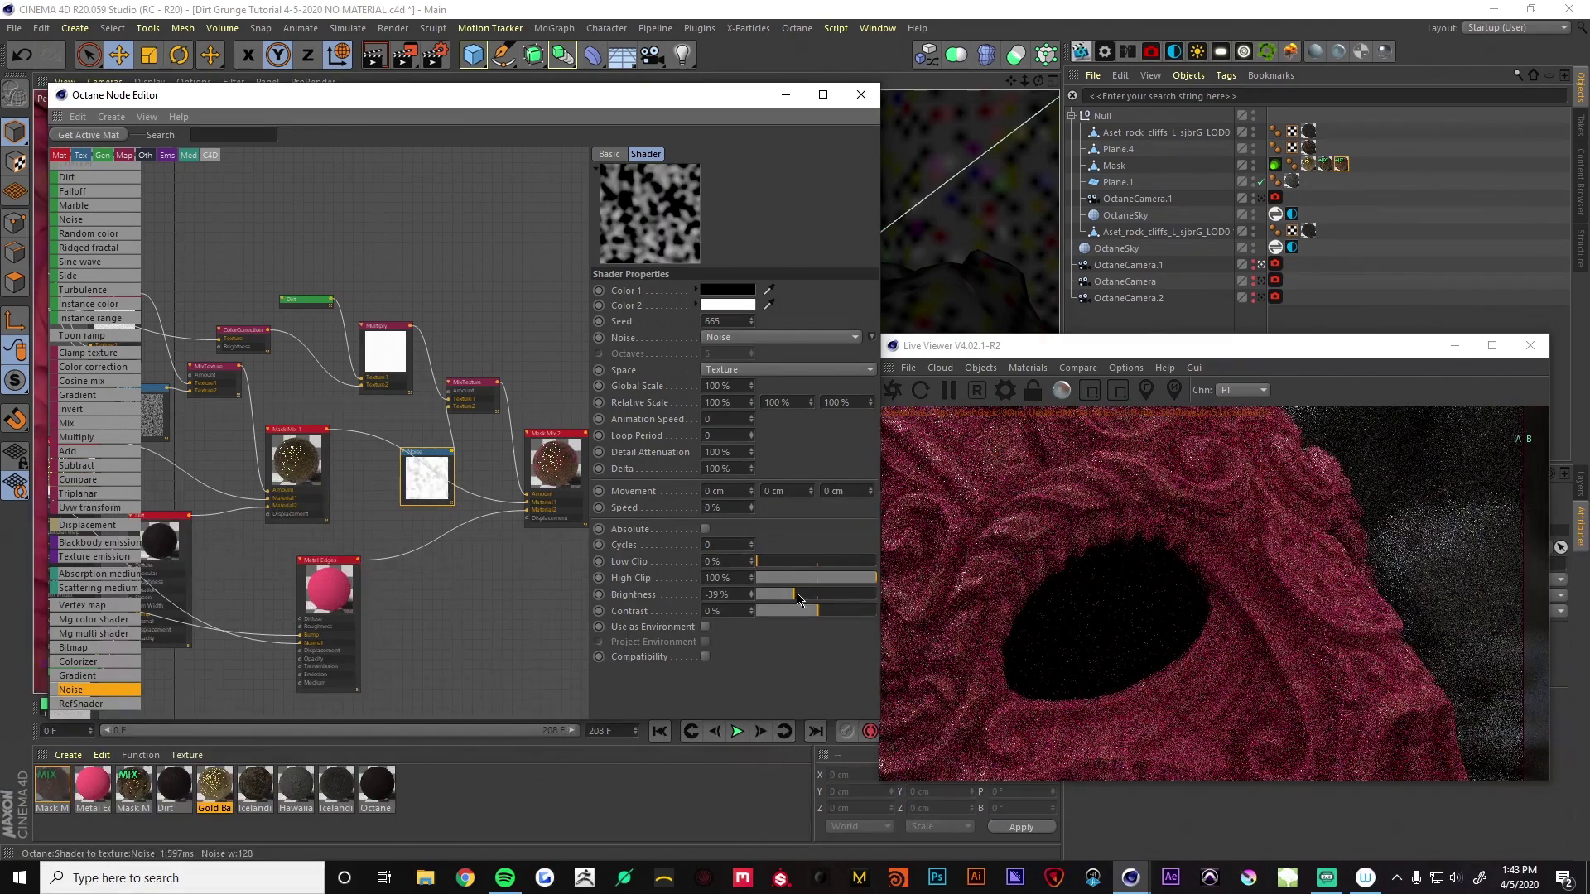
{"action": "left_click", "coordinate": [798, 596]}
{"action": "left_click", "coordinate": [787, 611]}
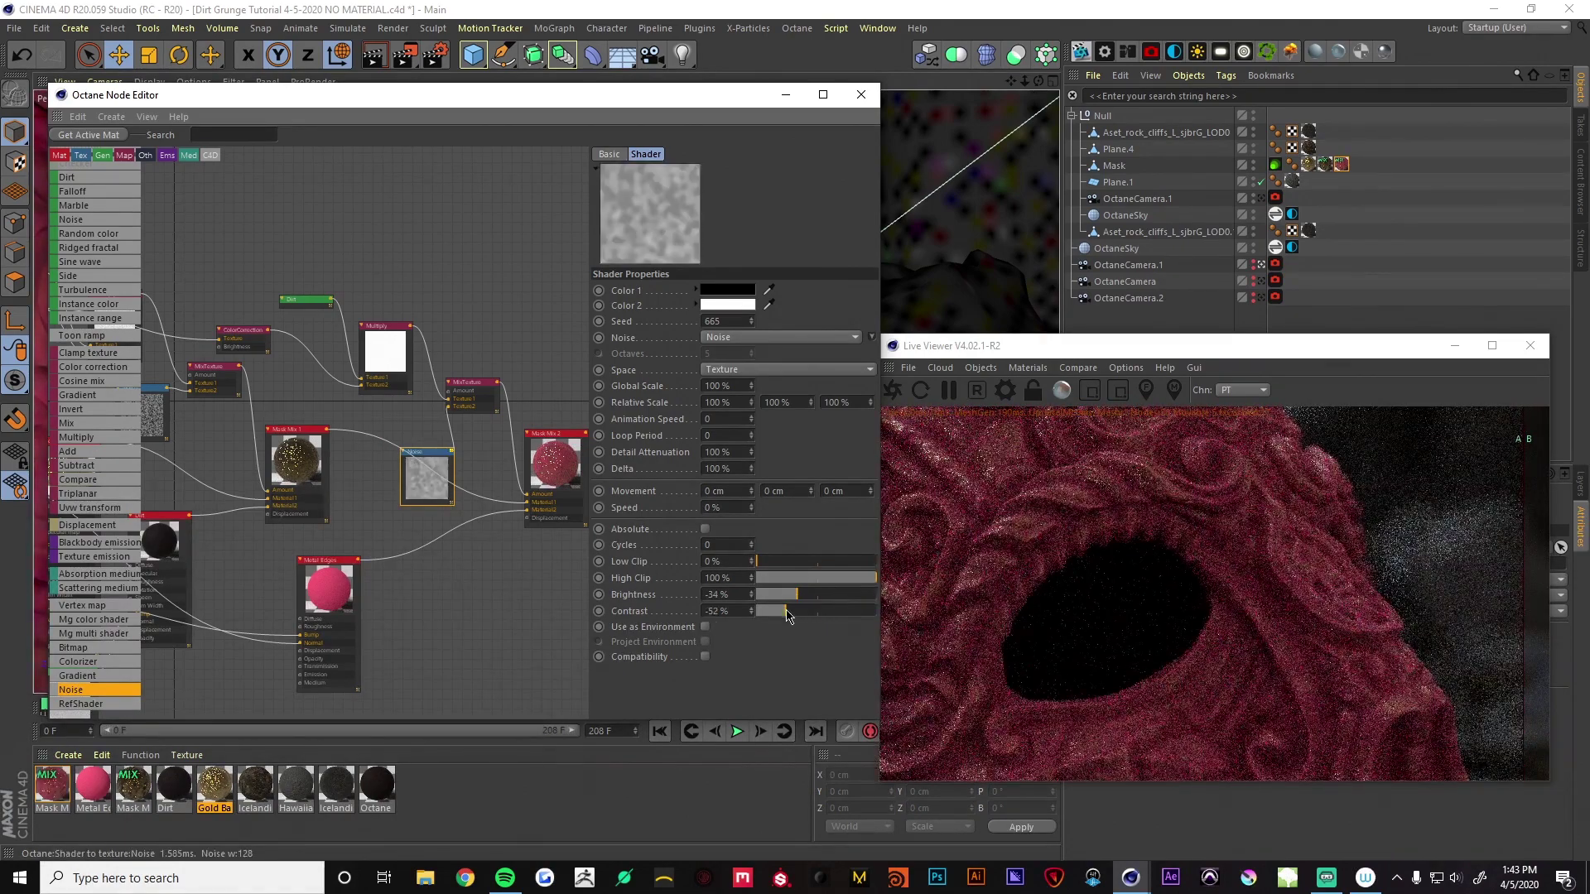
{"action": "left_click_drag", "start_coordinate": [788, 615], "coordinate": [857, 611]}
{"action": "left_click", "coordinate": [836, 595]}
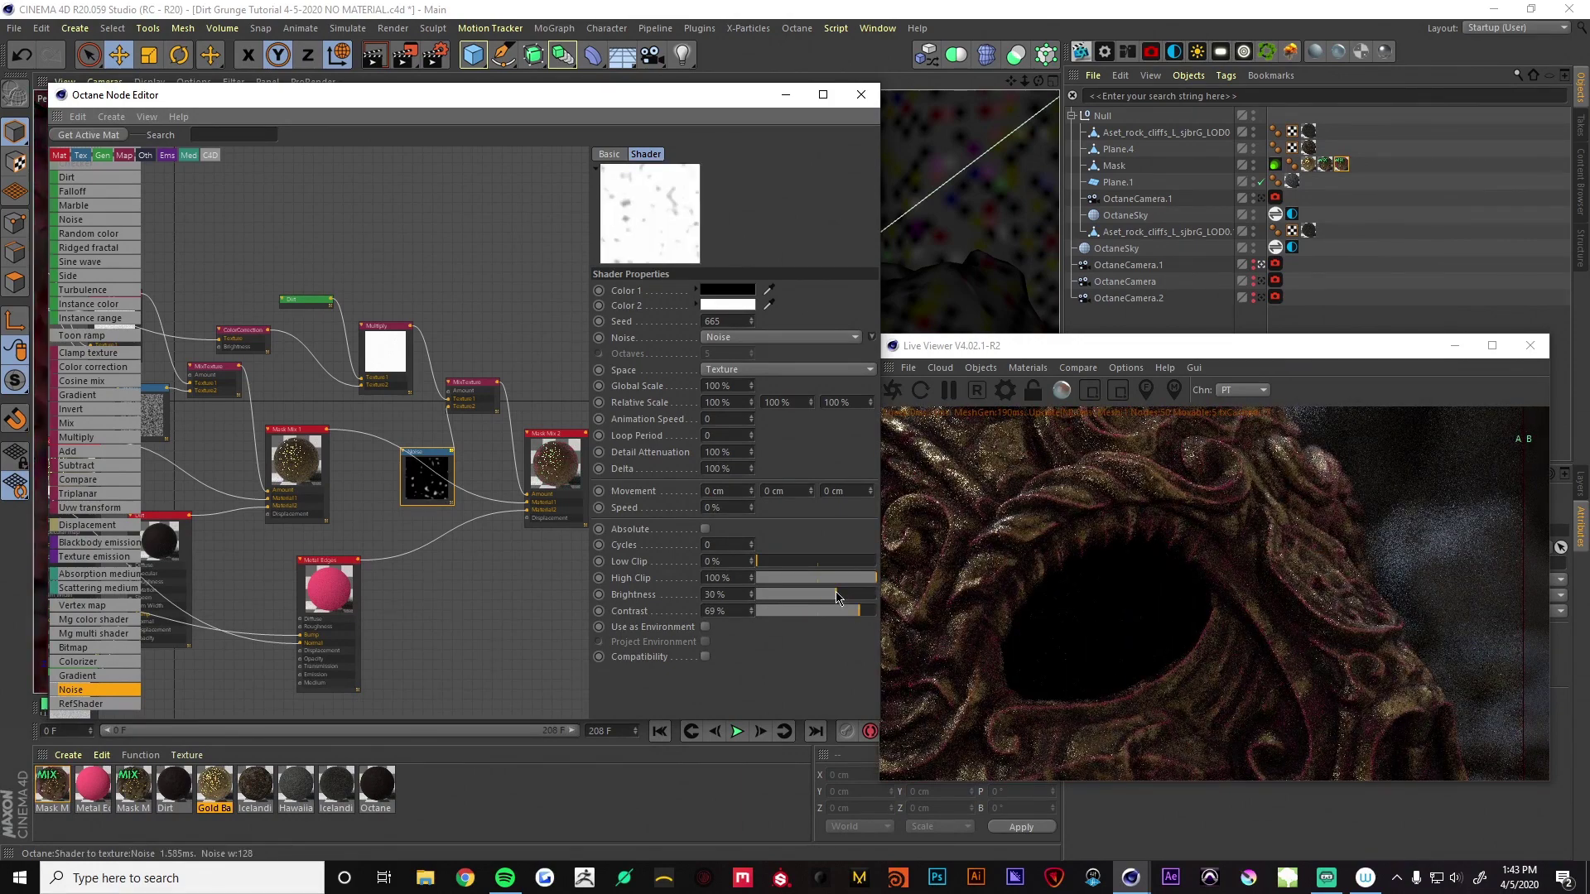
{"action": "left_click_drag", "start_coordinate": [836, 596], "coordinate": [826, 598]}
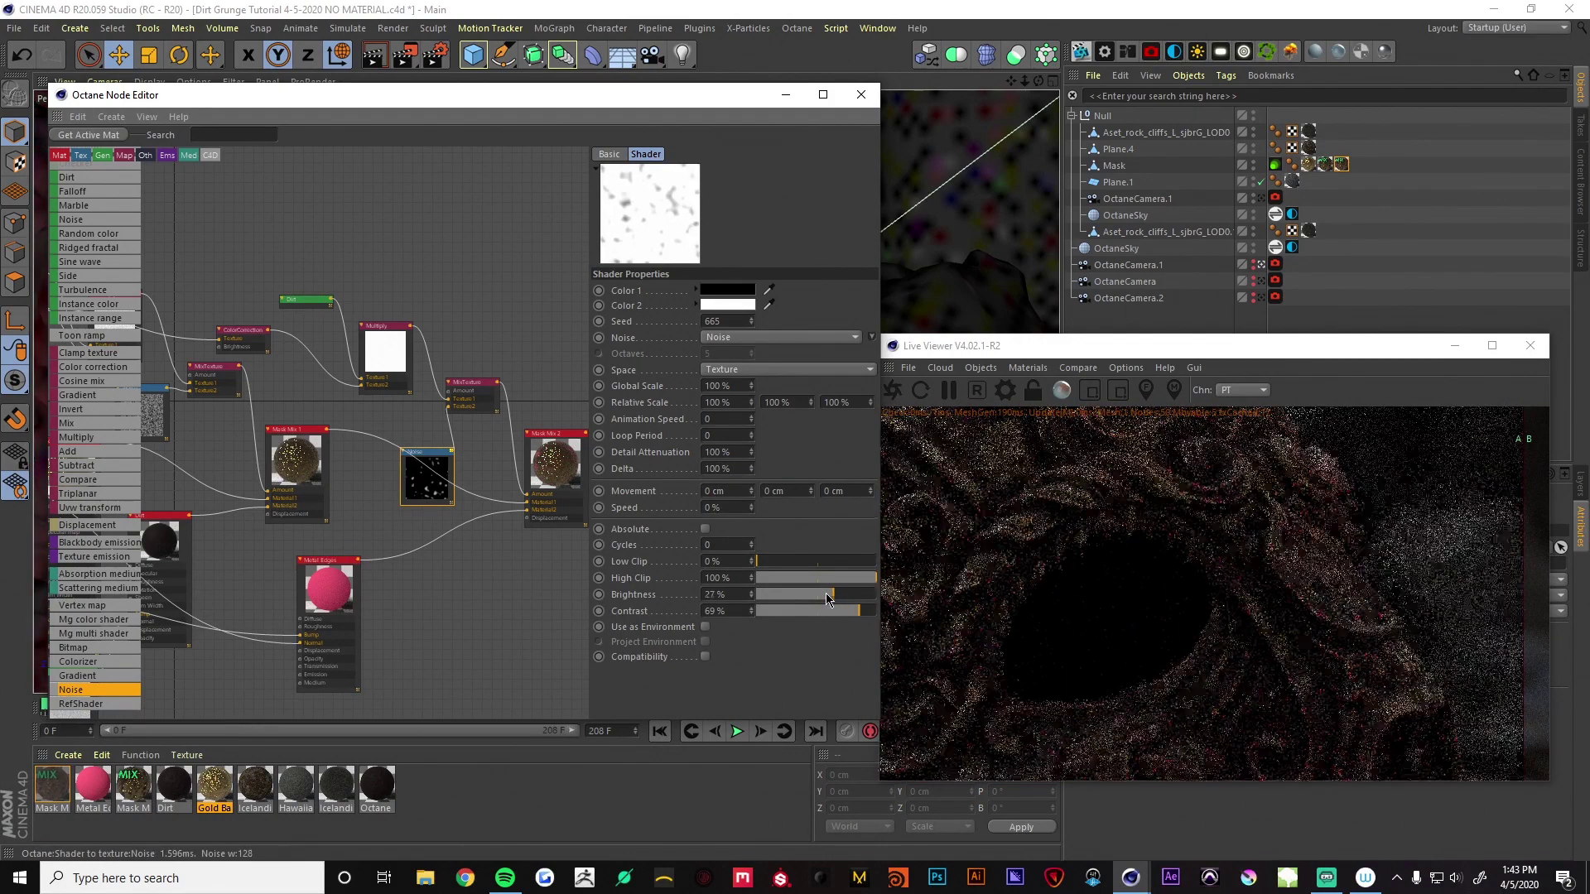
{"action": "left_click", "coordinate": [837, 595]}
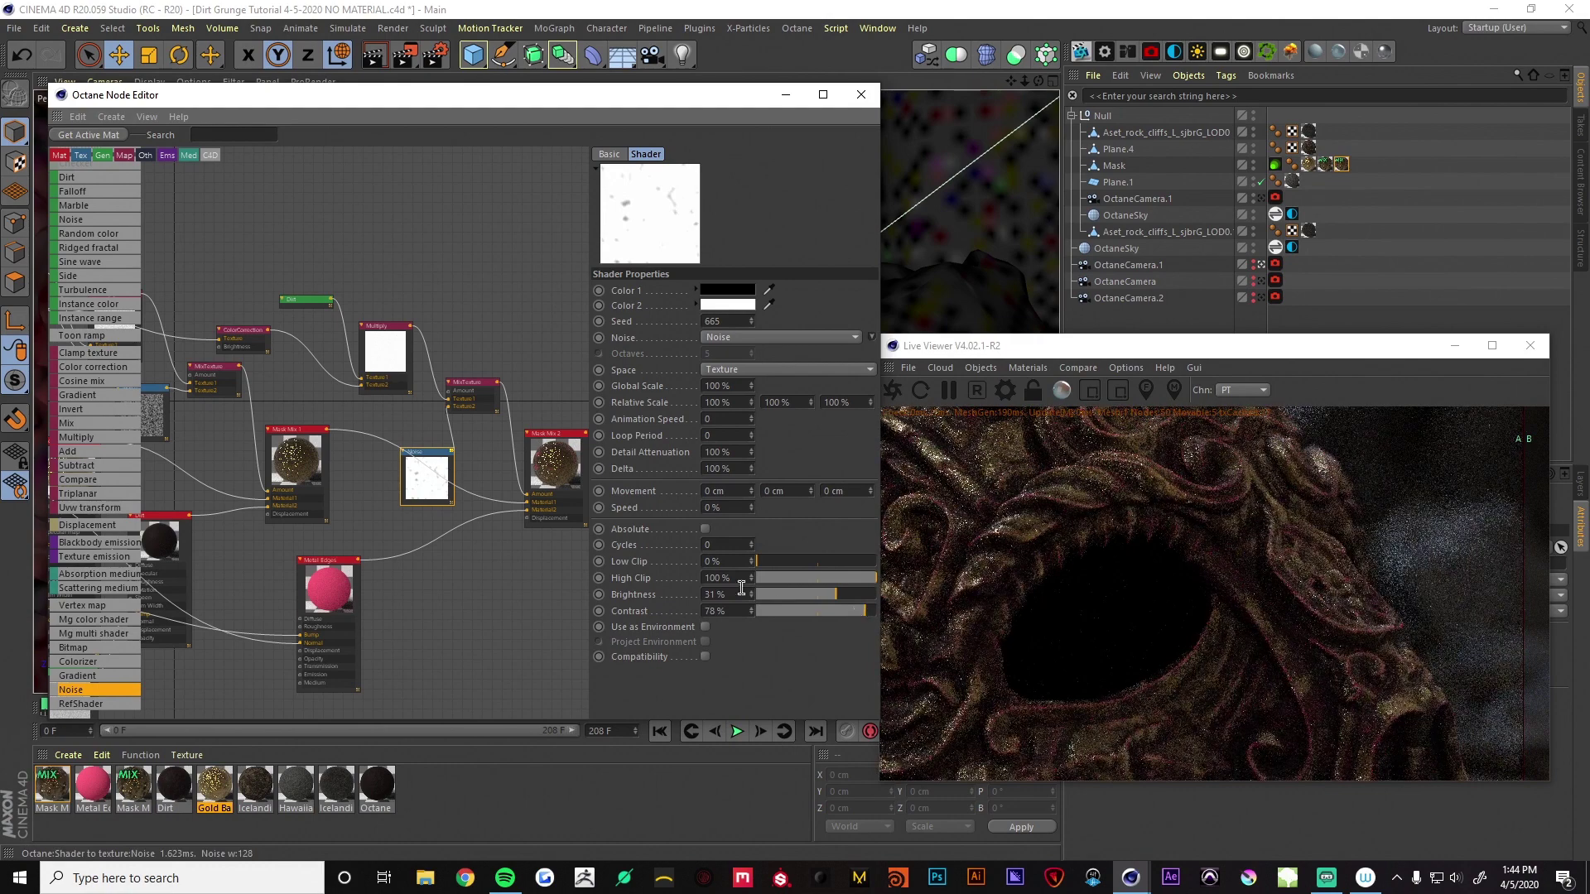
Lower the amount of the mix texture feeding Mask Mix 2 to about 0.258
{"action": "left_click", "coordinate": [478, 394]}
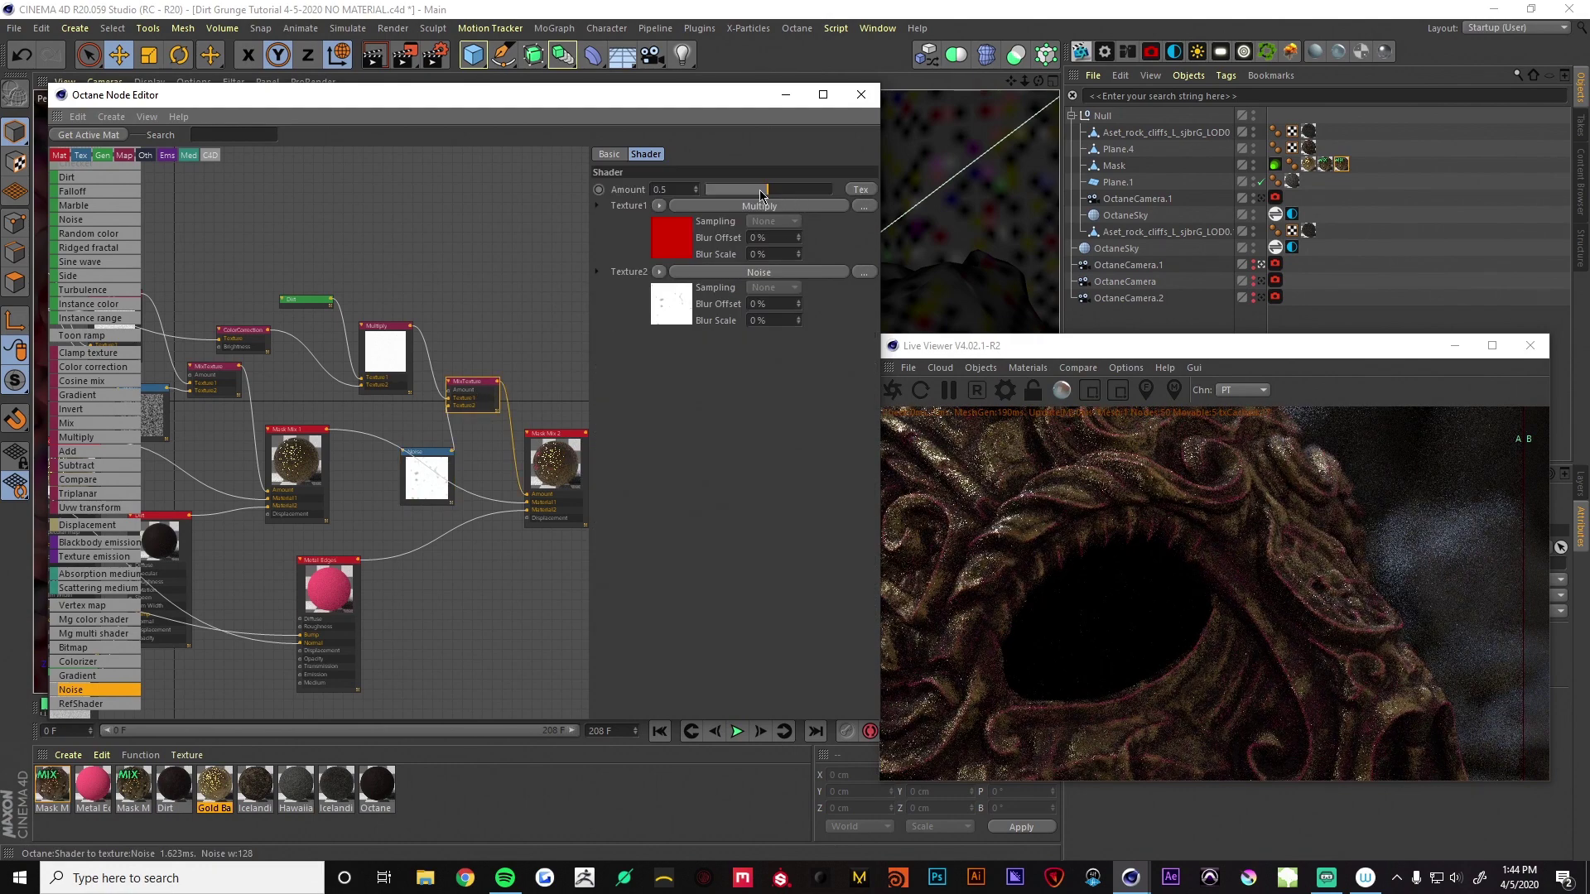
{"action": "left_click_drag", "start_coordinate": [745, 192], "coordinate": [707, 192]}
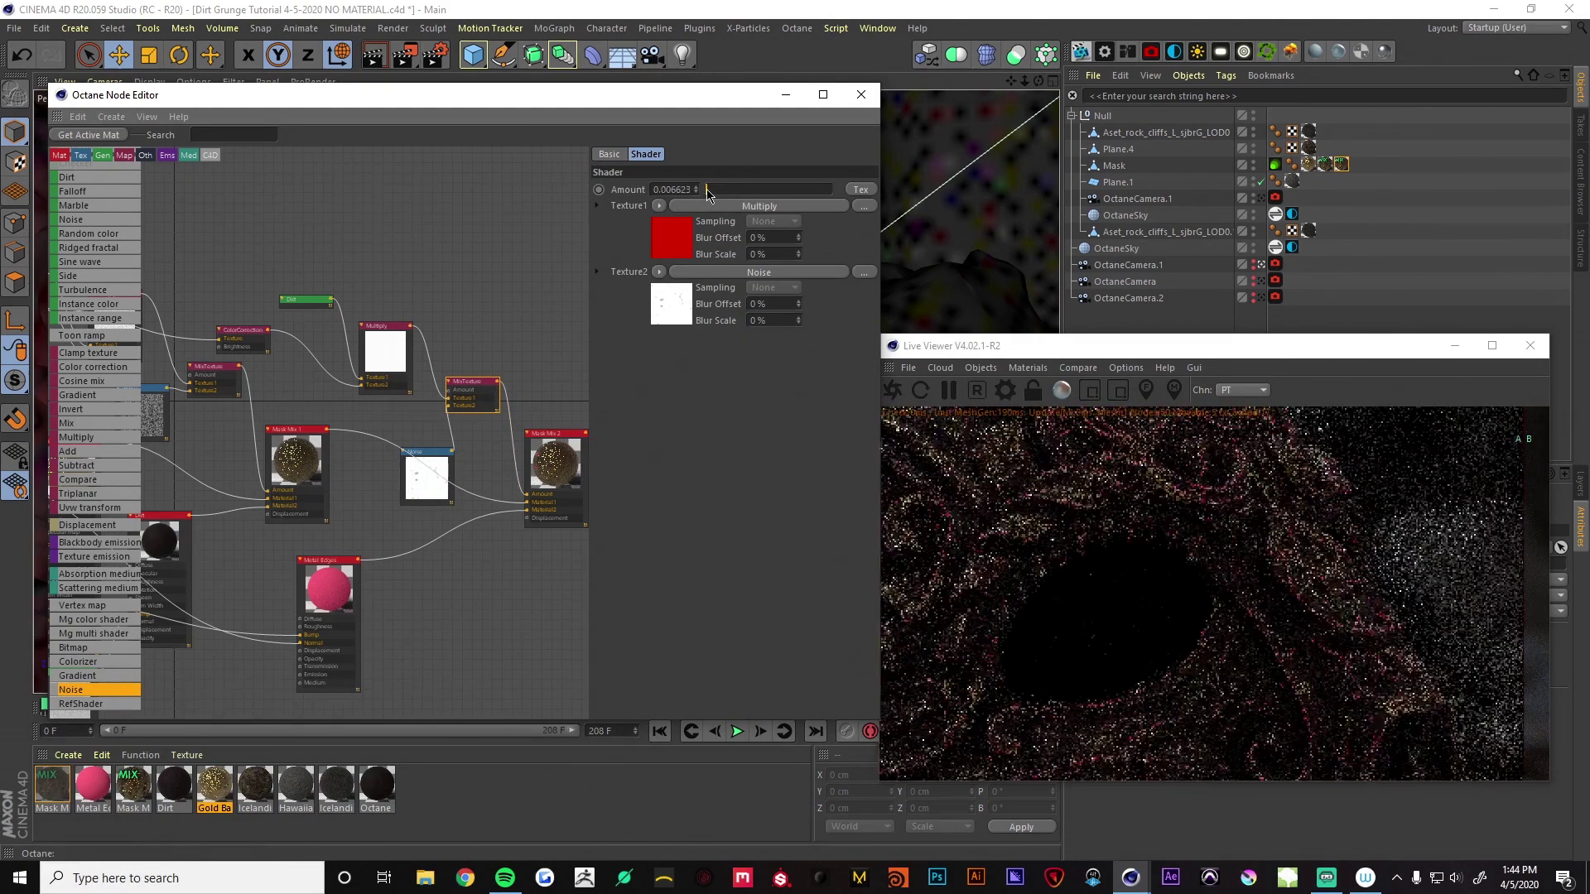
{"action": "left_click_drag", "start_coordinate": [707, 192], "coordinate": [755, 192]}
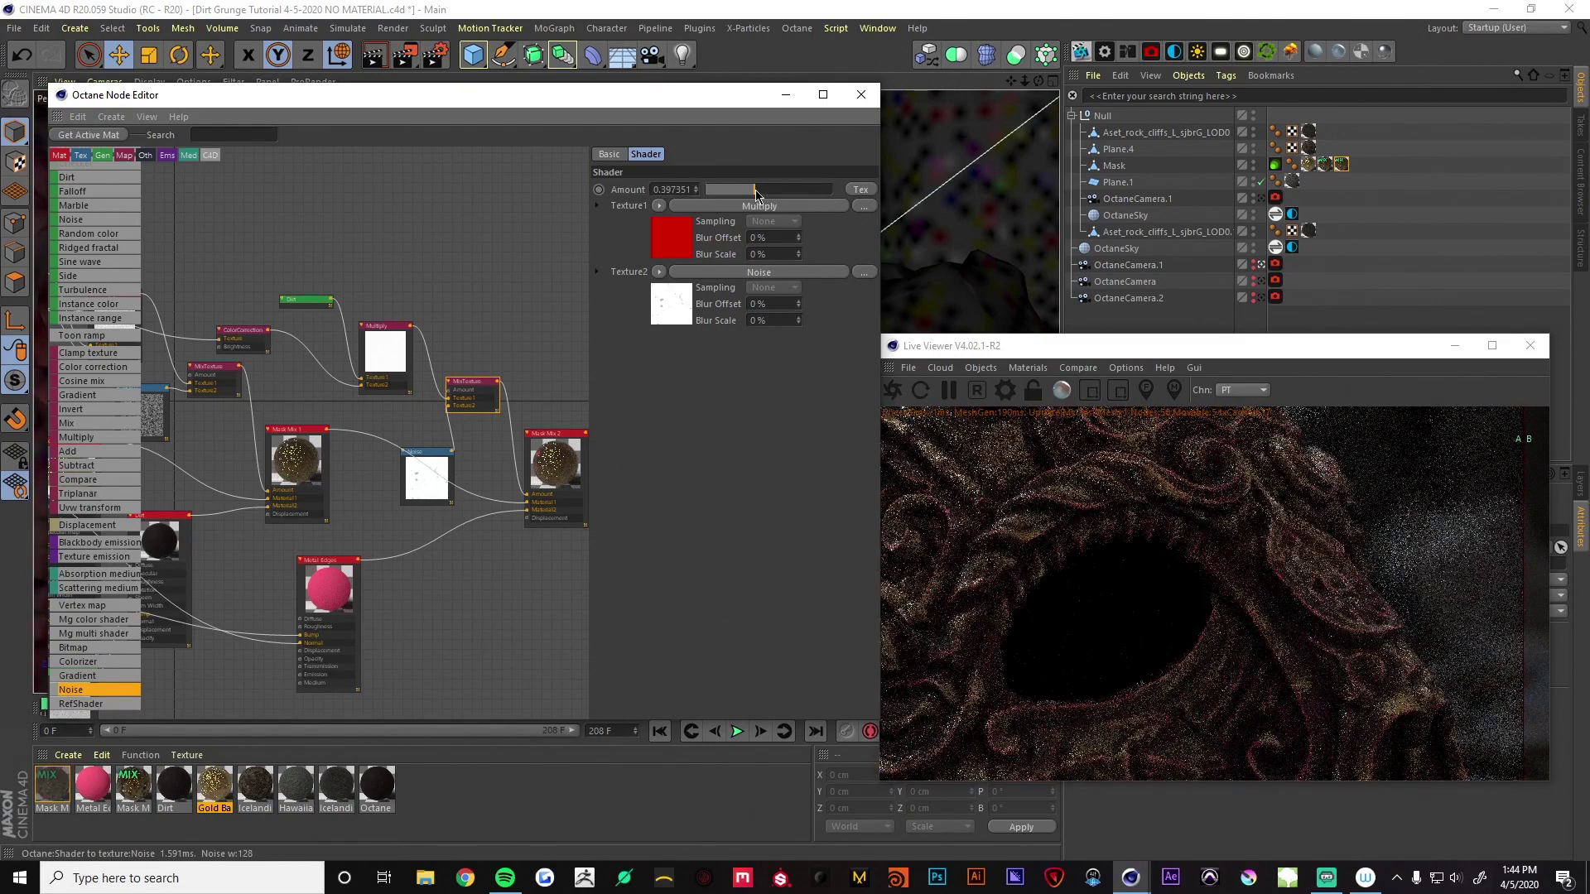
{"action": "left_click_drag", "start_coordinate": [747, 193], "coordinate": [746, 193]}
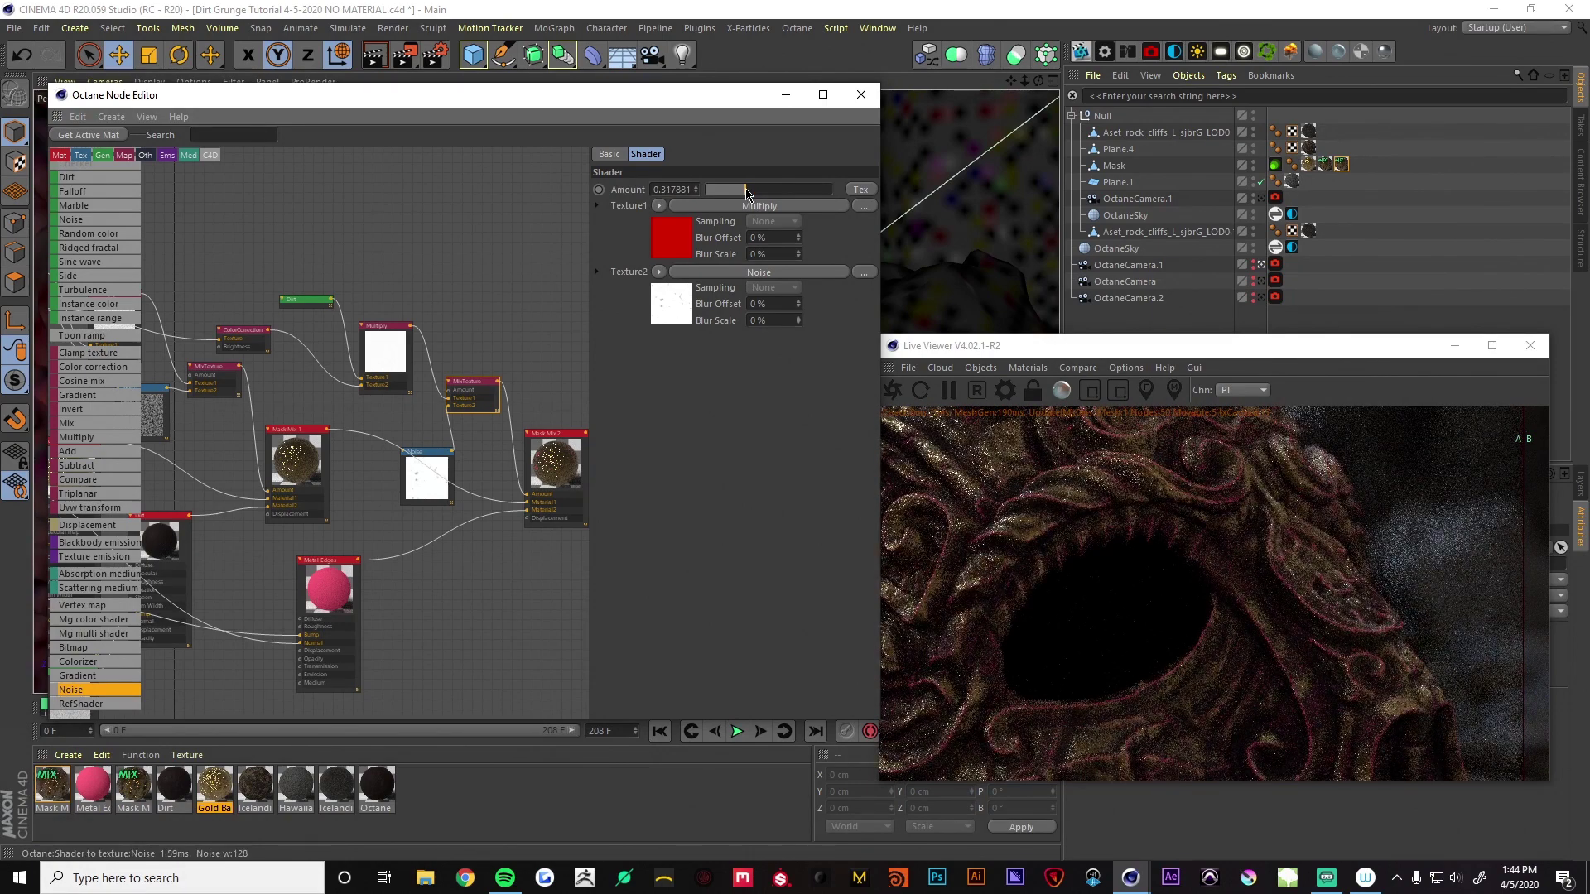
{"action": "left_click_drag", "start_coordinate": [743, 192], "coordinate": [739, 193]}
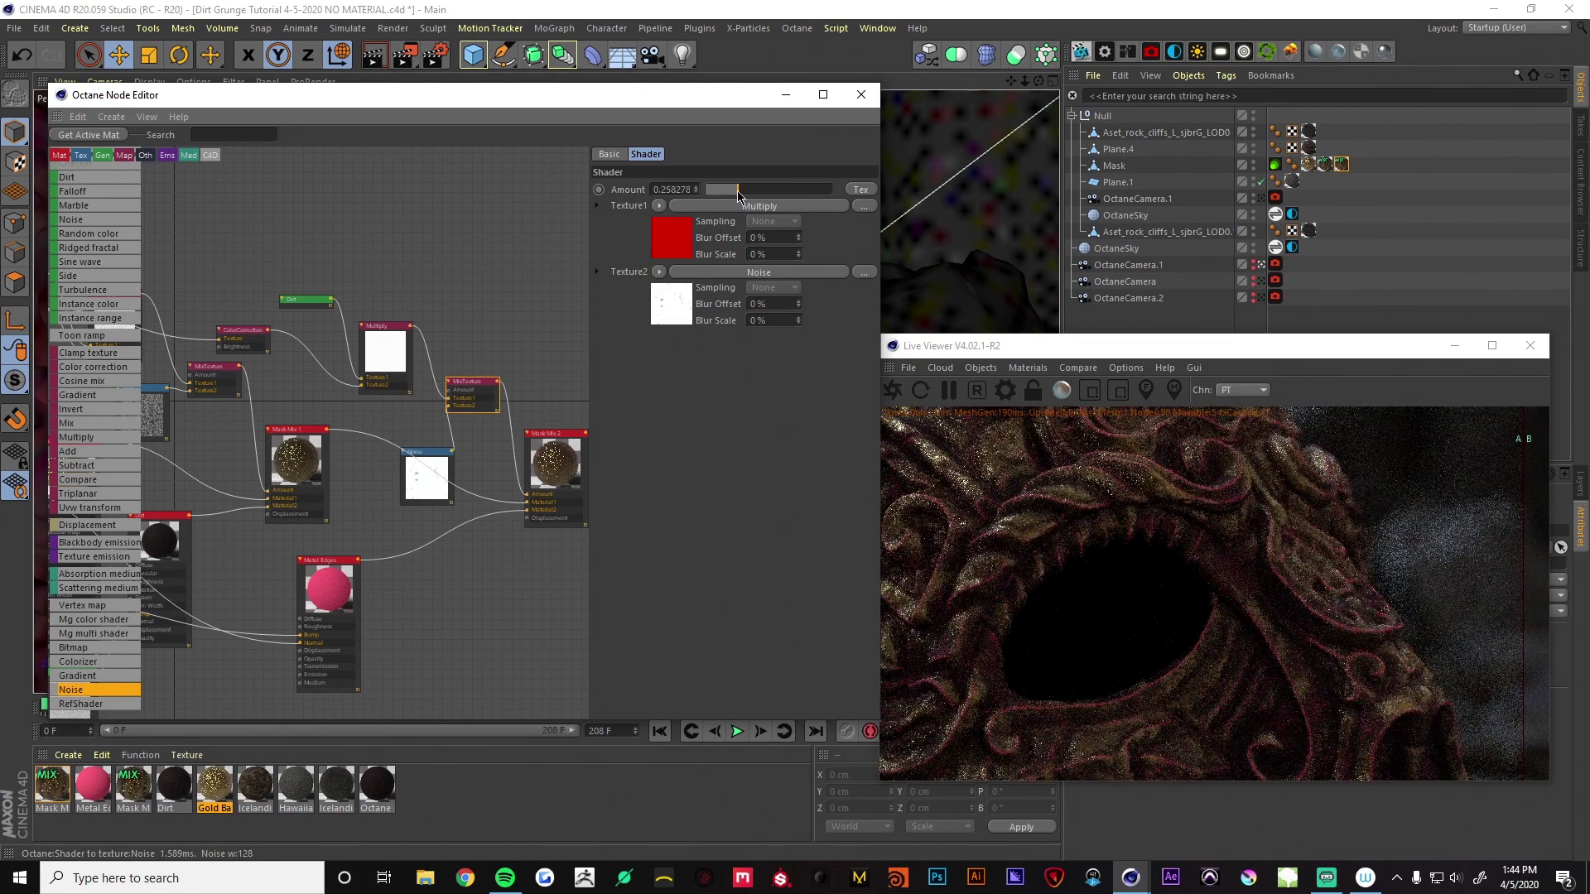
Set the amount of the mix texture feeding Mask Mix 1 to about 0.43
{"action": "left_click", "coordinate": [211, 373]}
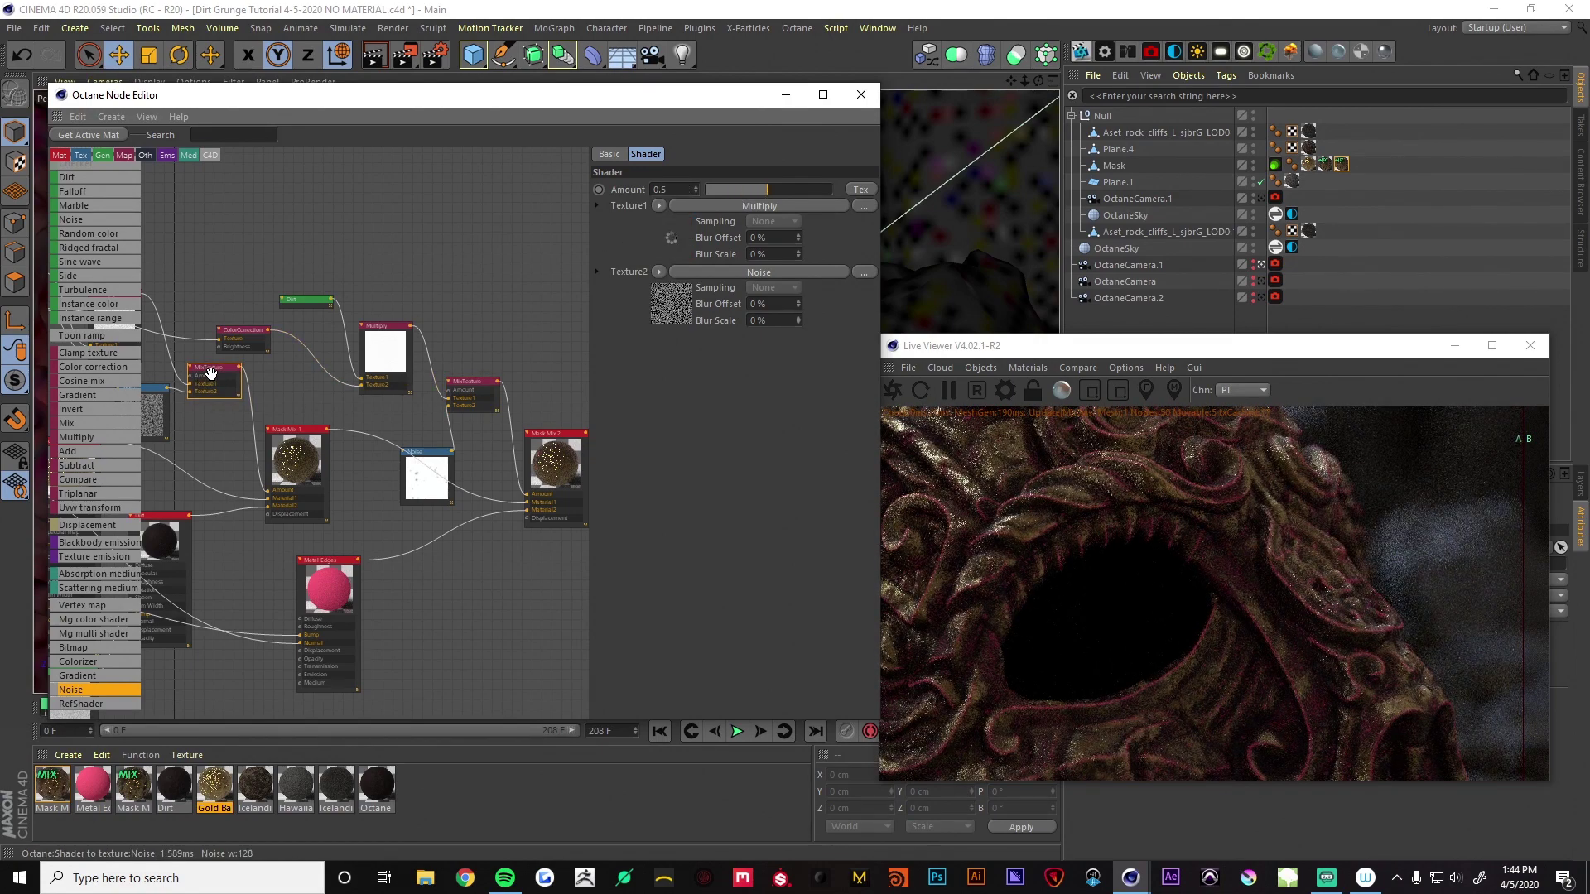
{"action": "left_click", "coordinate": [745, 191]}
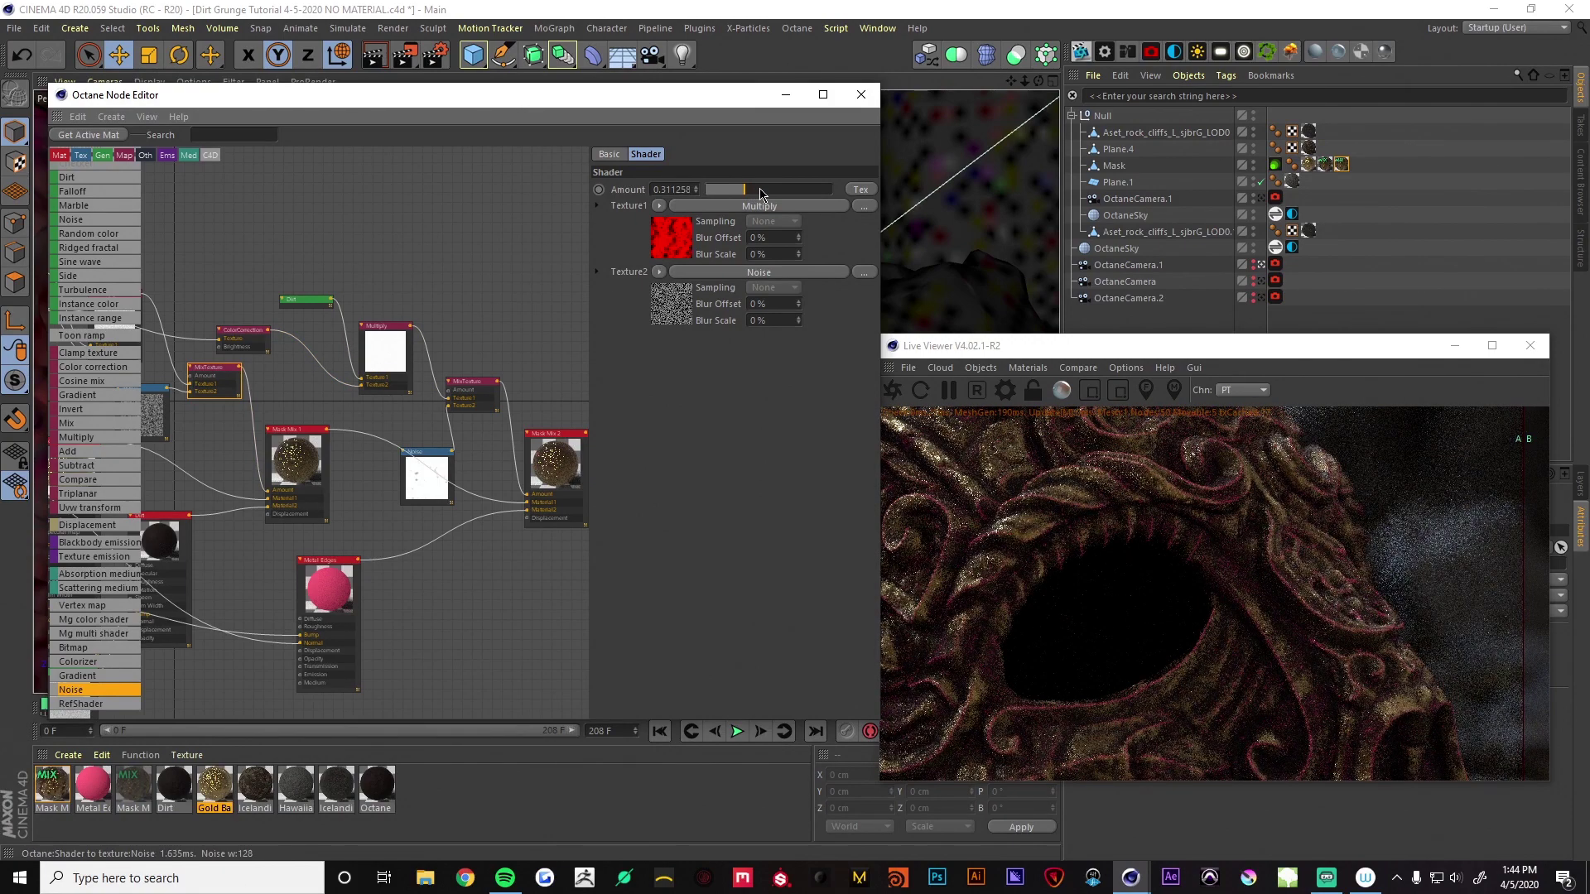
{"action": "left_click", "coordinate": [760, 190]}
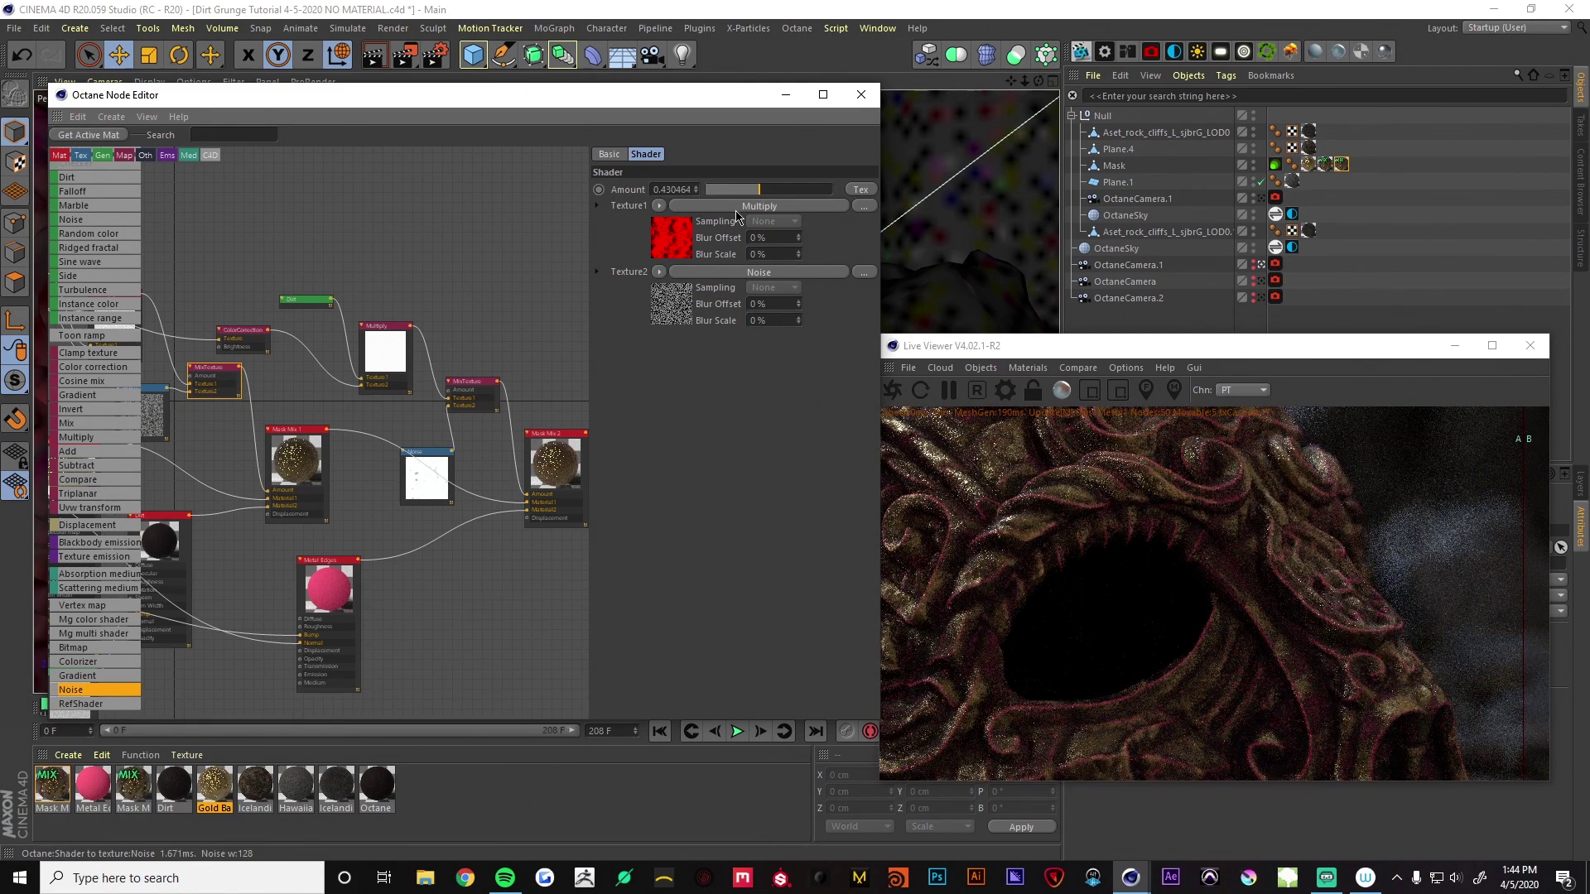
Change the Metal Edges material type to Metallic and set its film layer float to about 0.099
{"action": "left_click", "coordinate": [706, 367]}
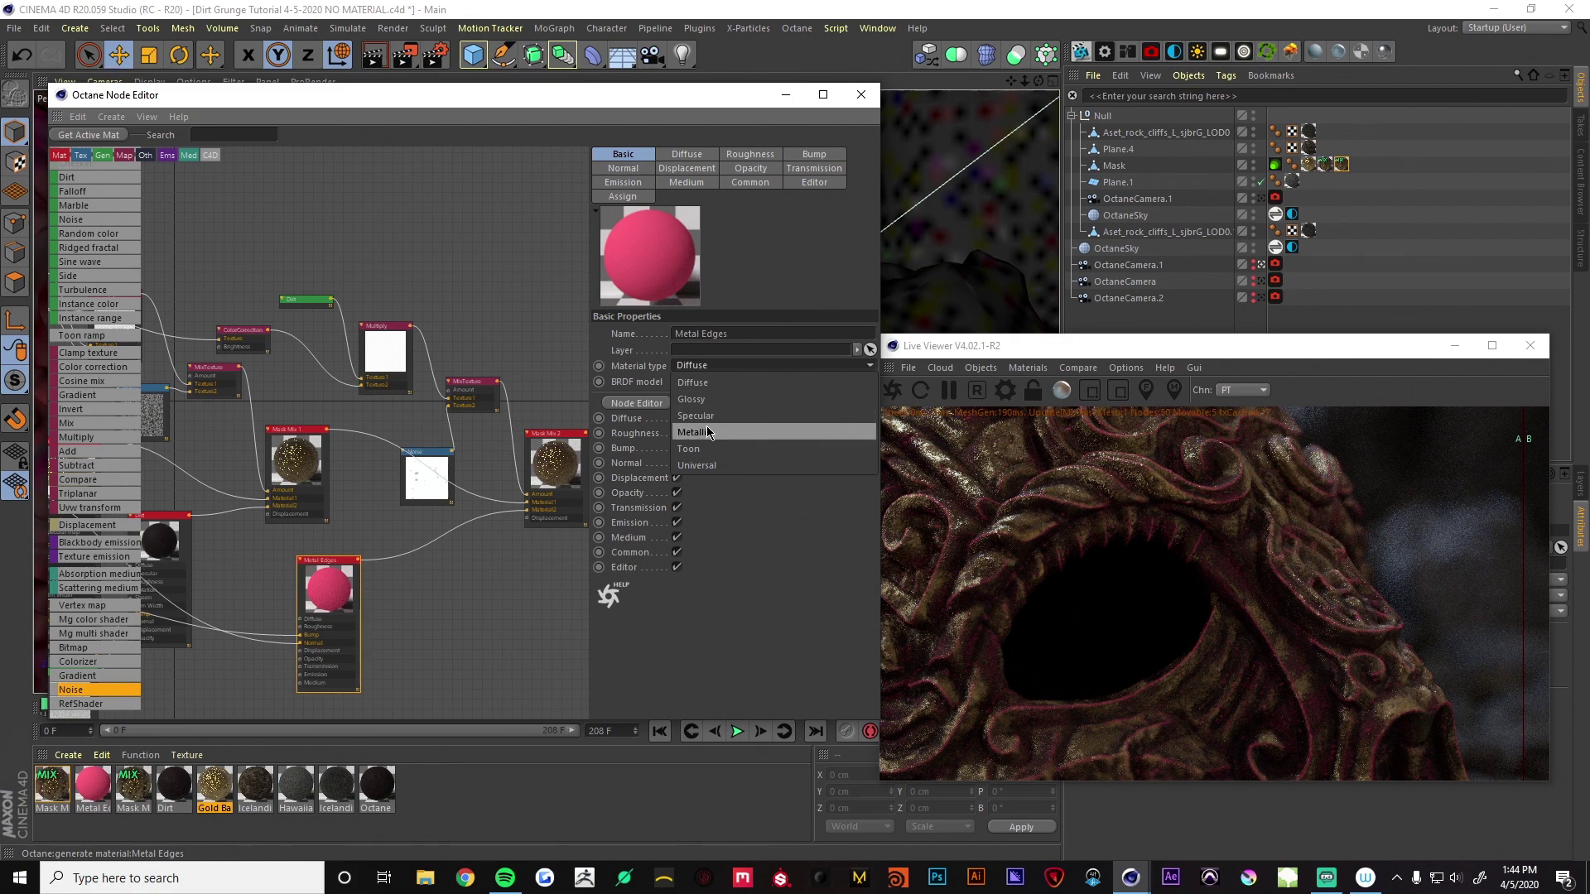
{"action": "left_click", "coordinate": [710, 432]}
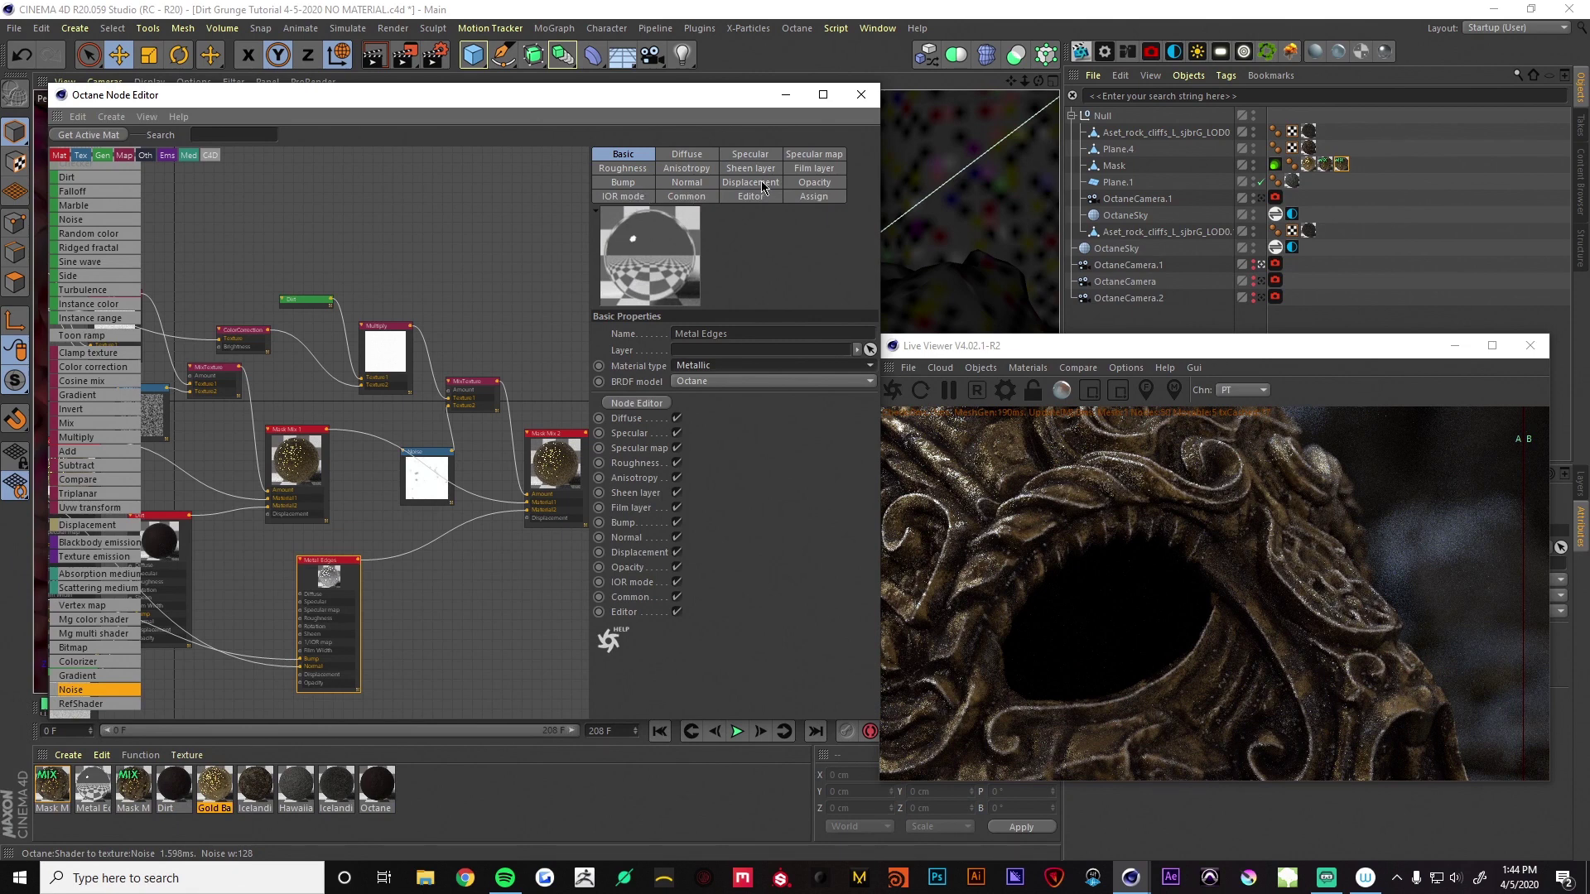
{"action": "left_click", "coordinate": [797, 170]}
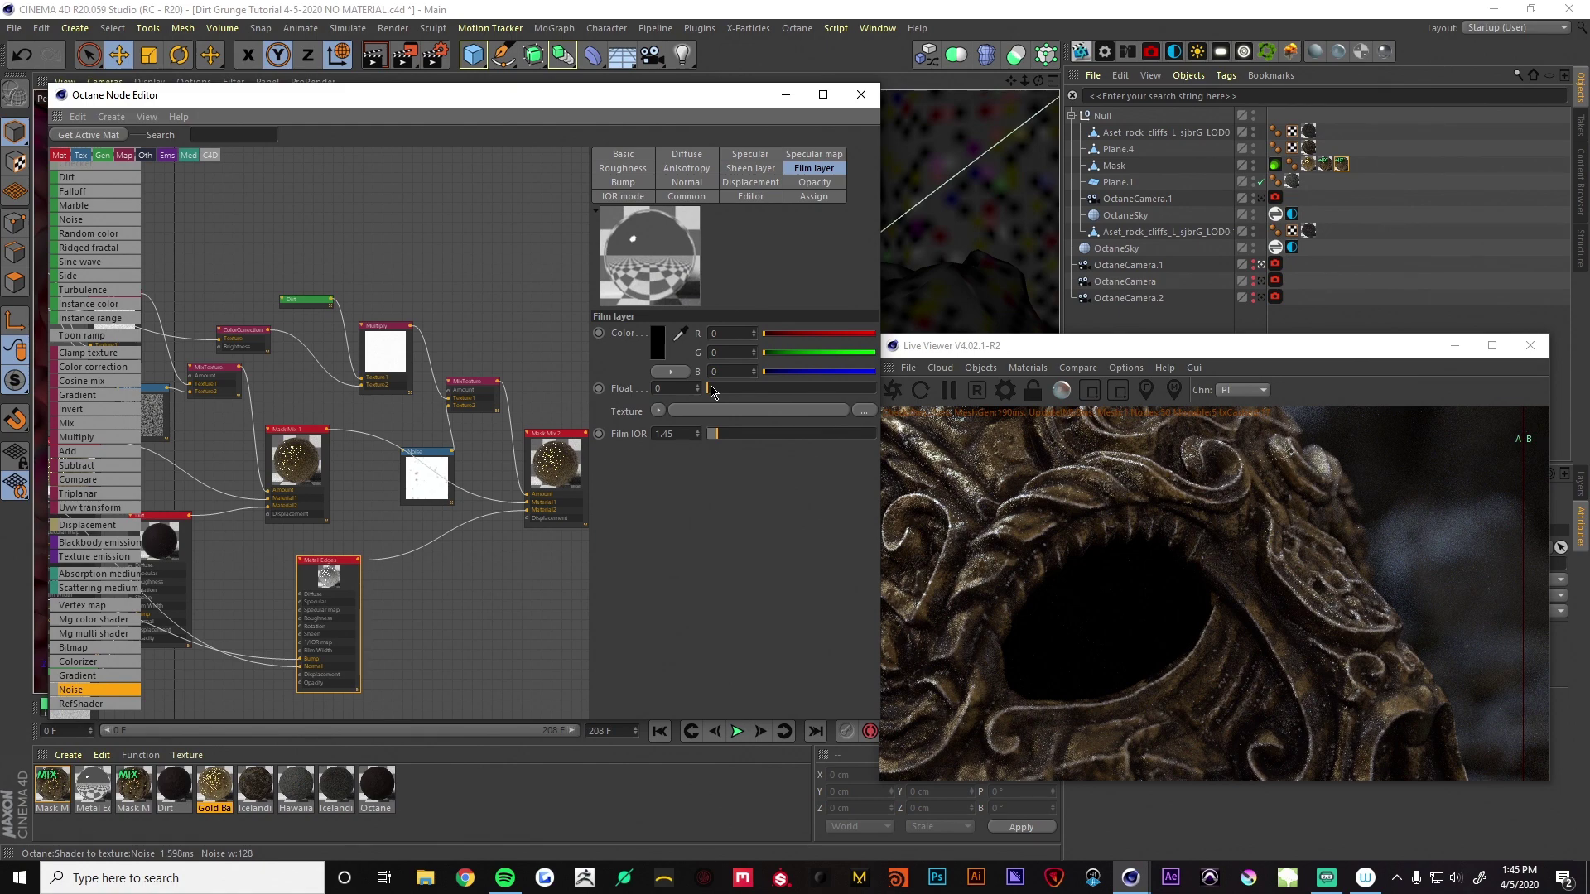
{"action": "left_click_drag", "start_coordinate": [711, 391], "coordinate": [725, 395]}
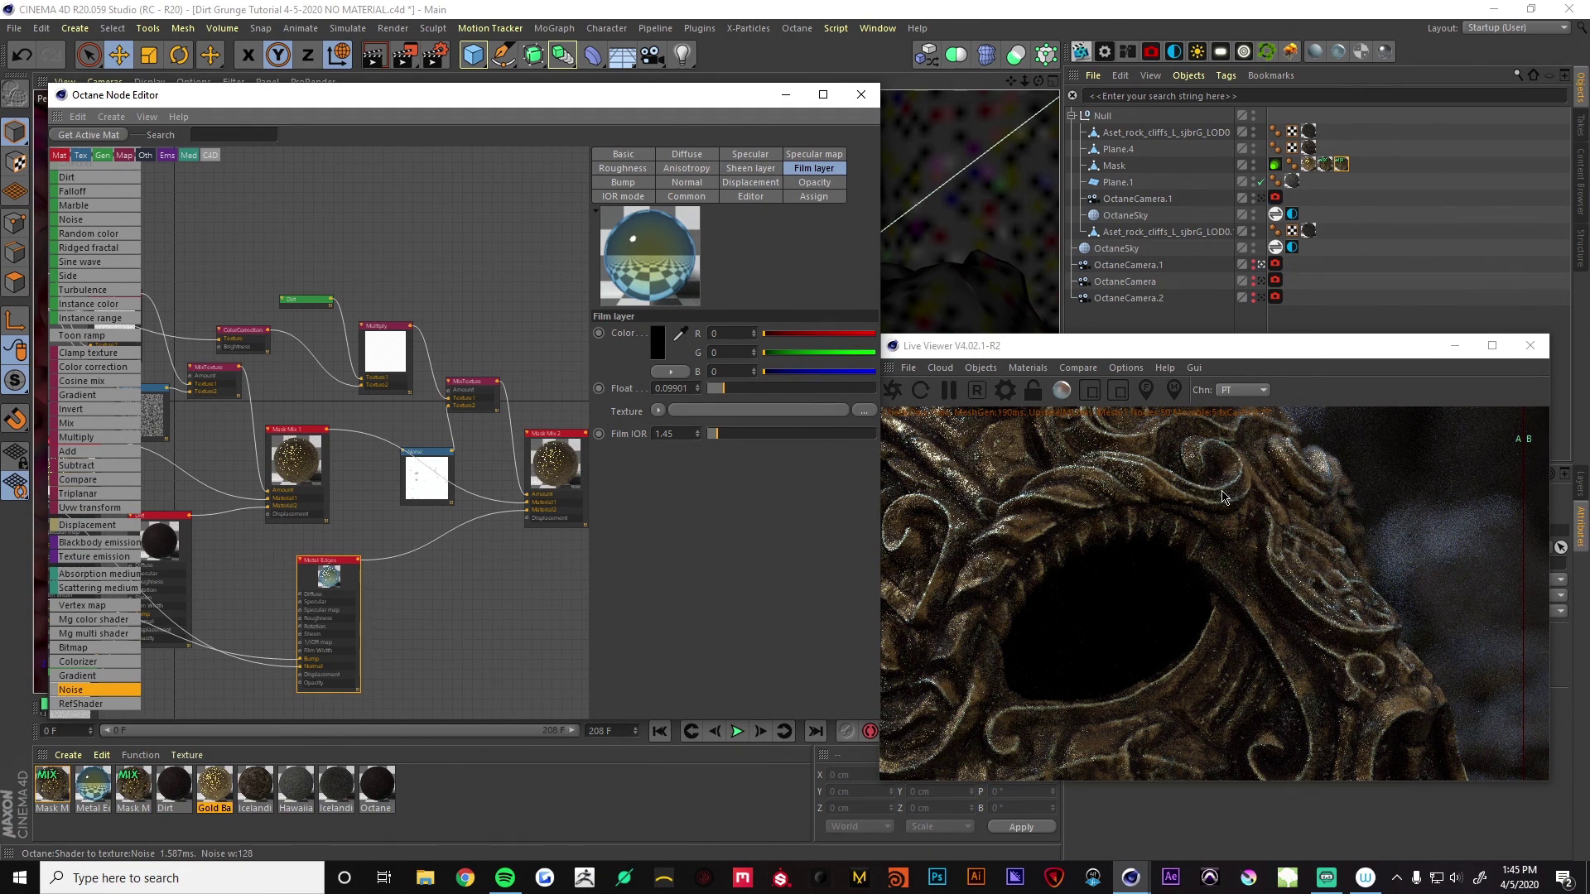
Raise the amount of the mix texture feeding Mask Mix 2 to about 0.497
{"action": "left_click", "coordinate": [474, 387]}
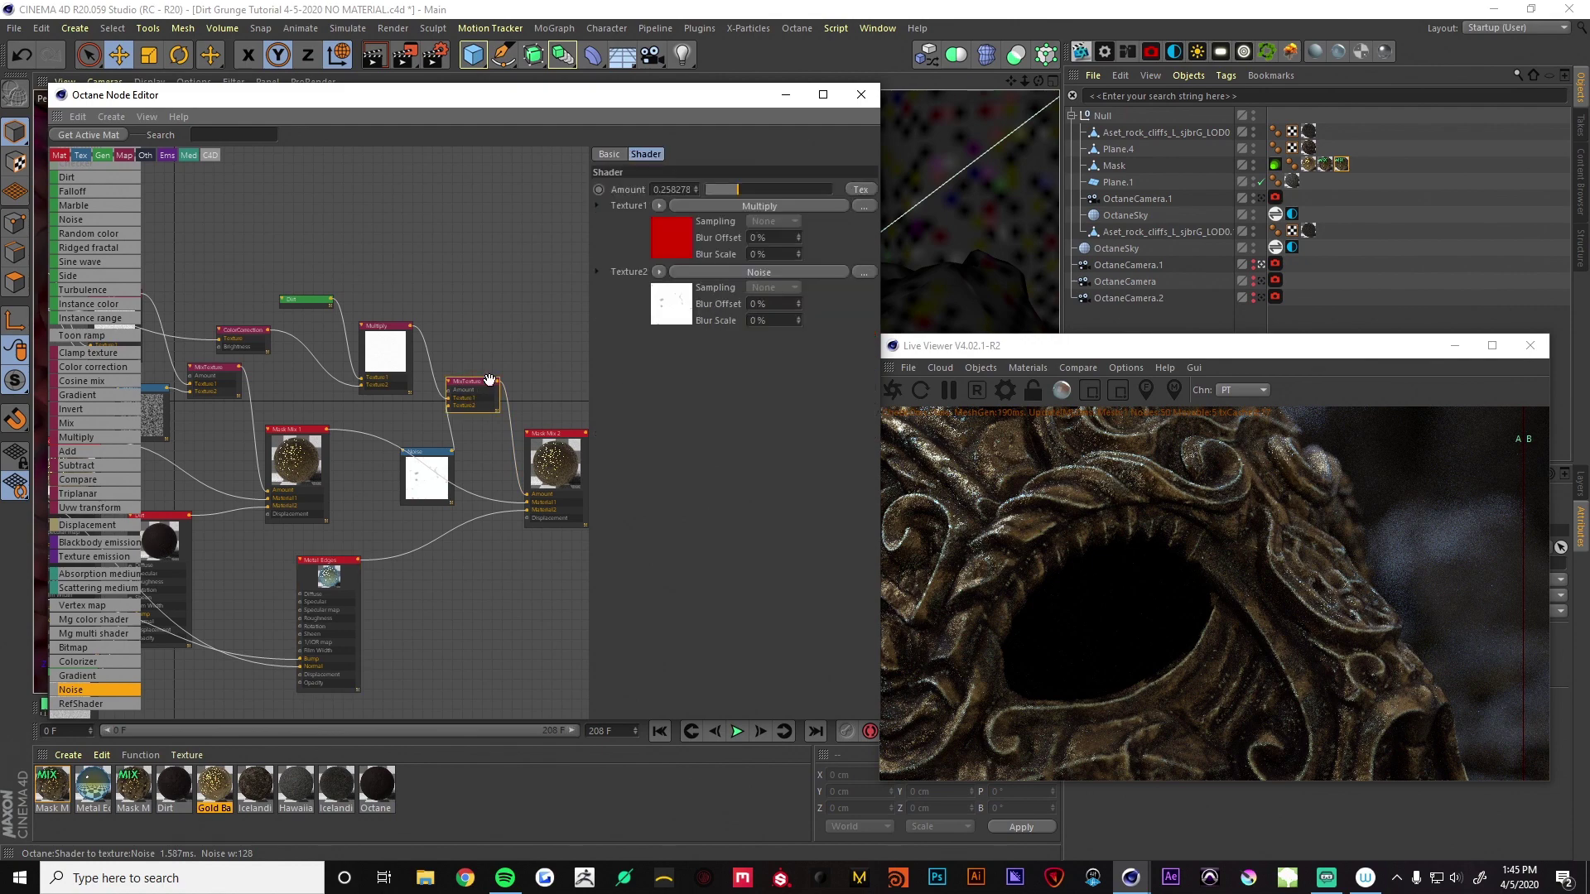
{"action": "left_click_drag", "start_coordinate": [755, 196], "coordinate": [764, 194]}
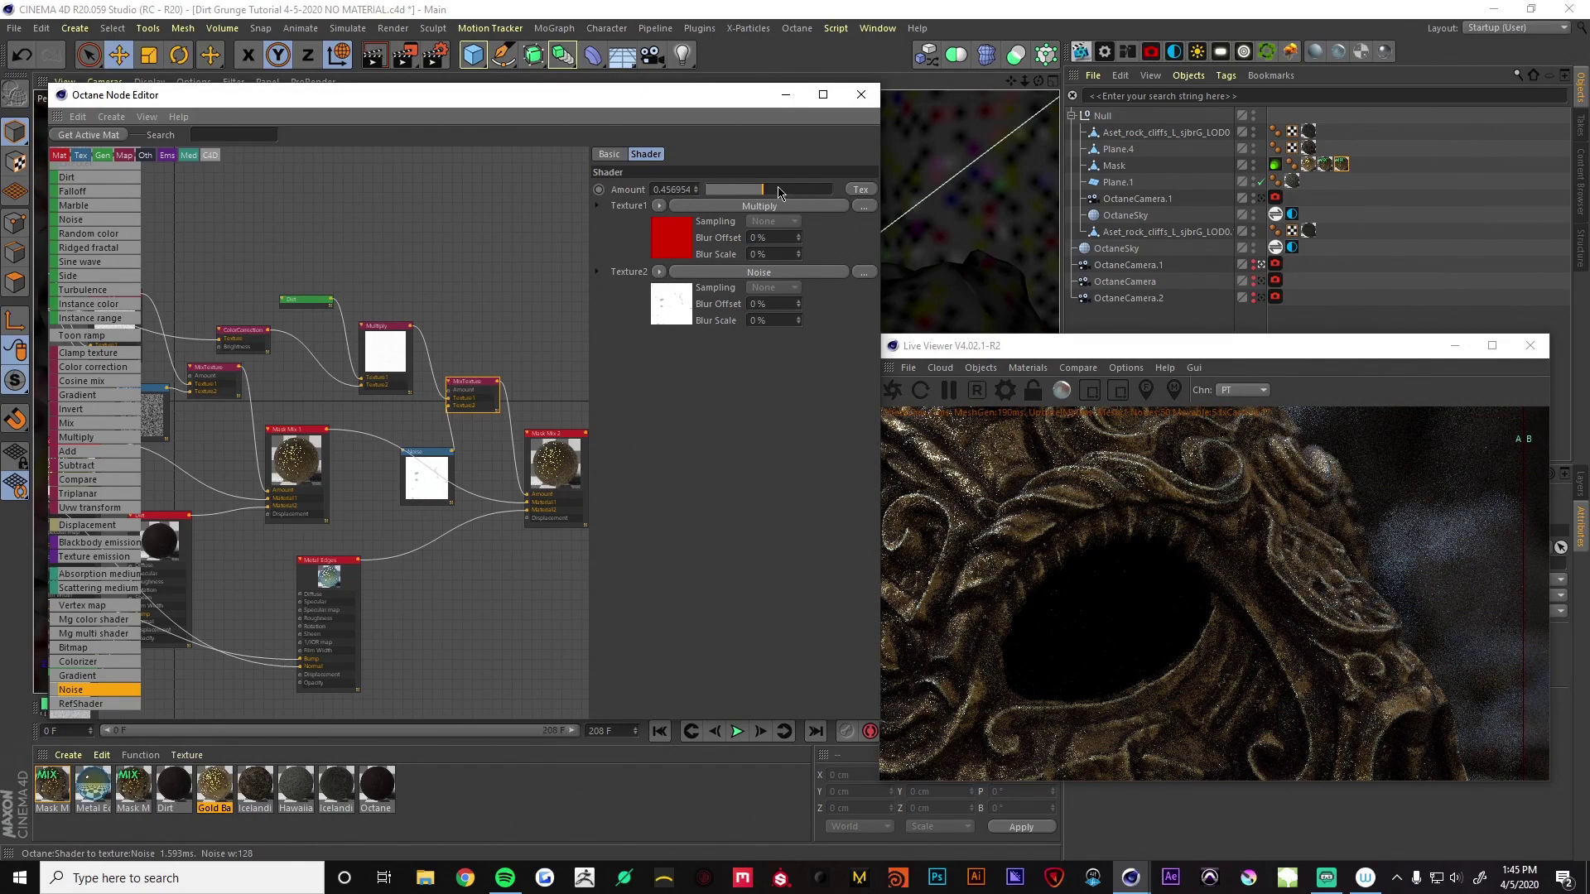
{"action": "left_click", "coordinate": [768, 192]}
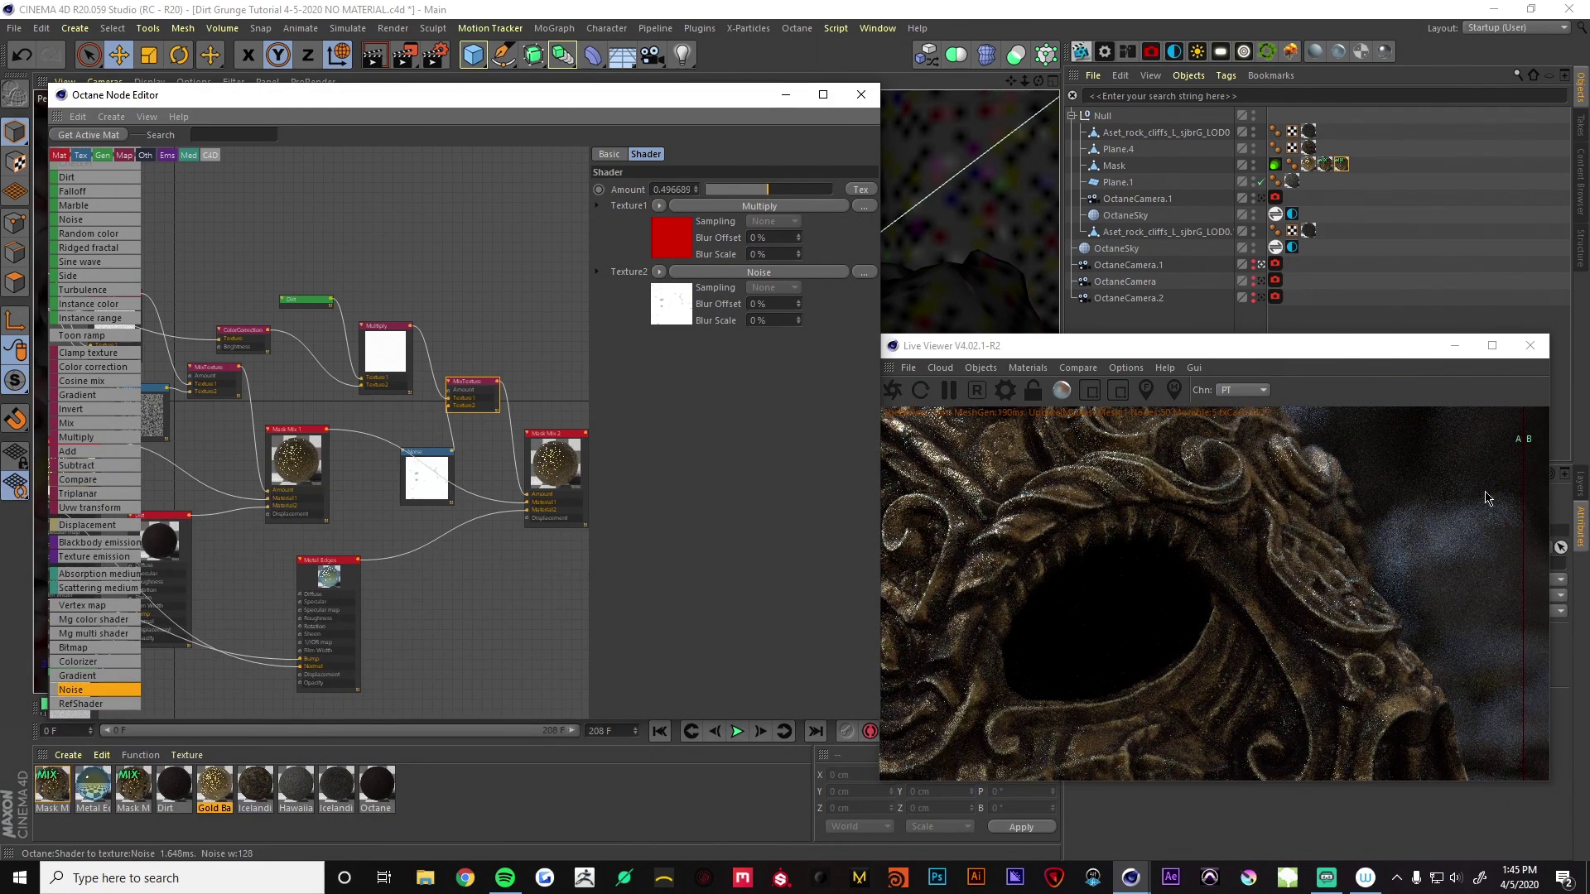
Examine the mask material in the live render with the A/B comparison, through the other scene cameras and from free close-up angles
{"action": "left_click_drag", "start_coordinate": [1524, 663], "coordinate": [1517, 510]}
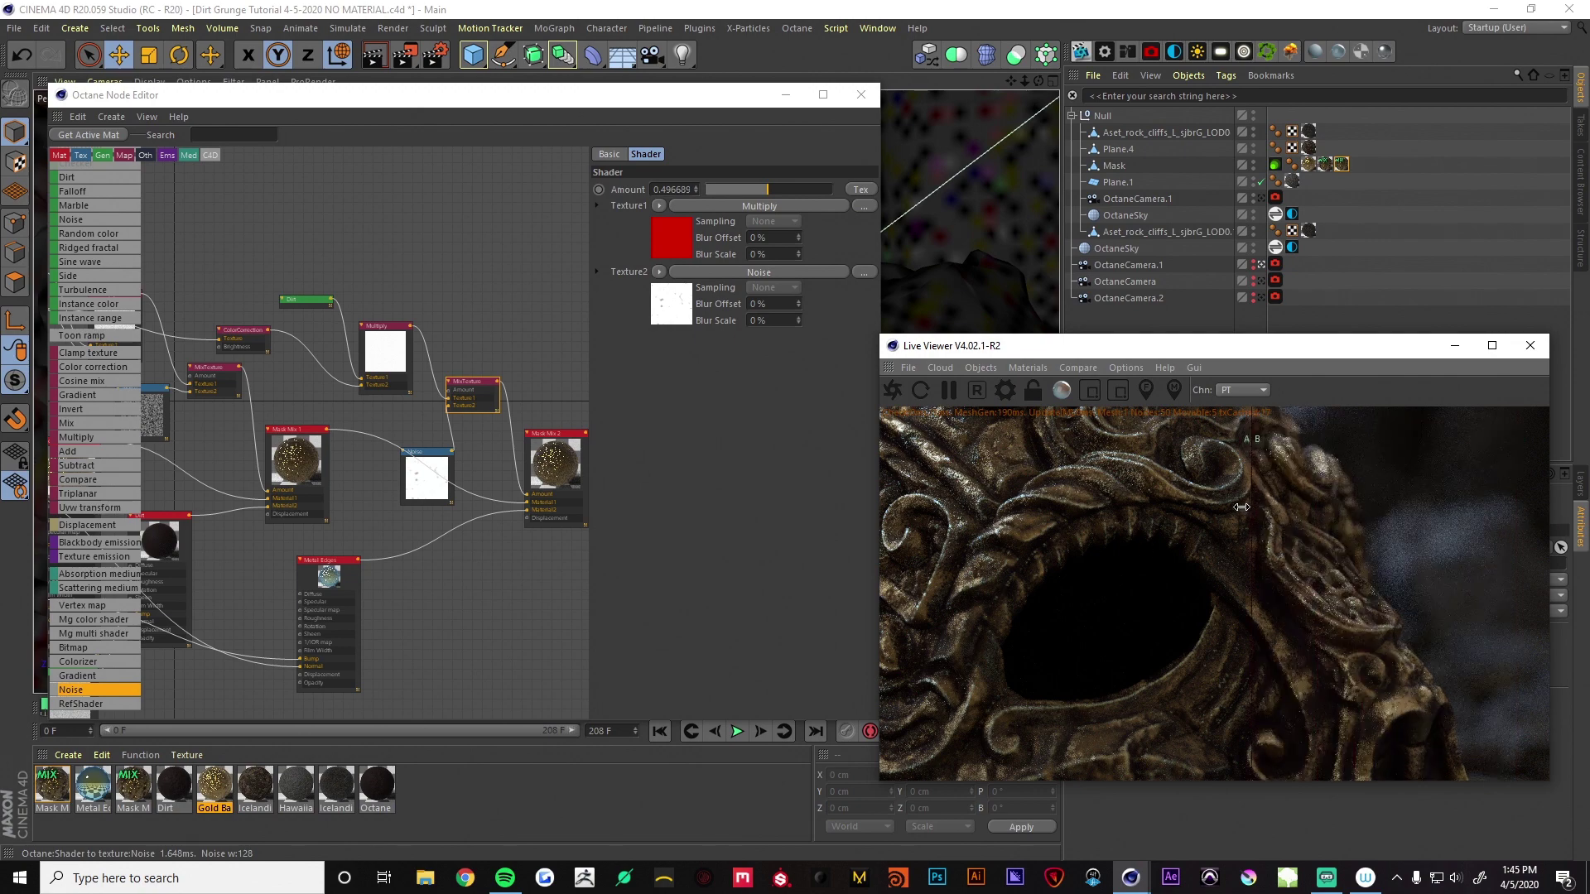
{"action": "left_click", "coordinate": [1262, 282]}
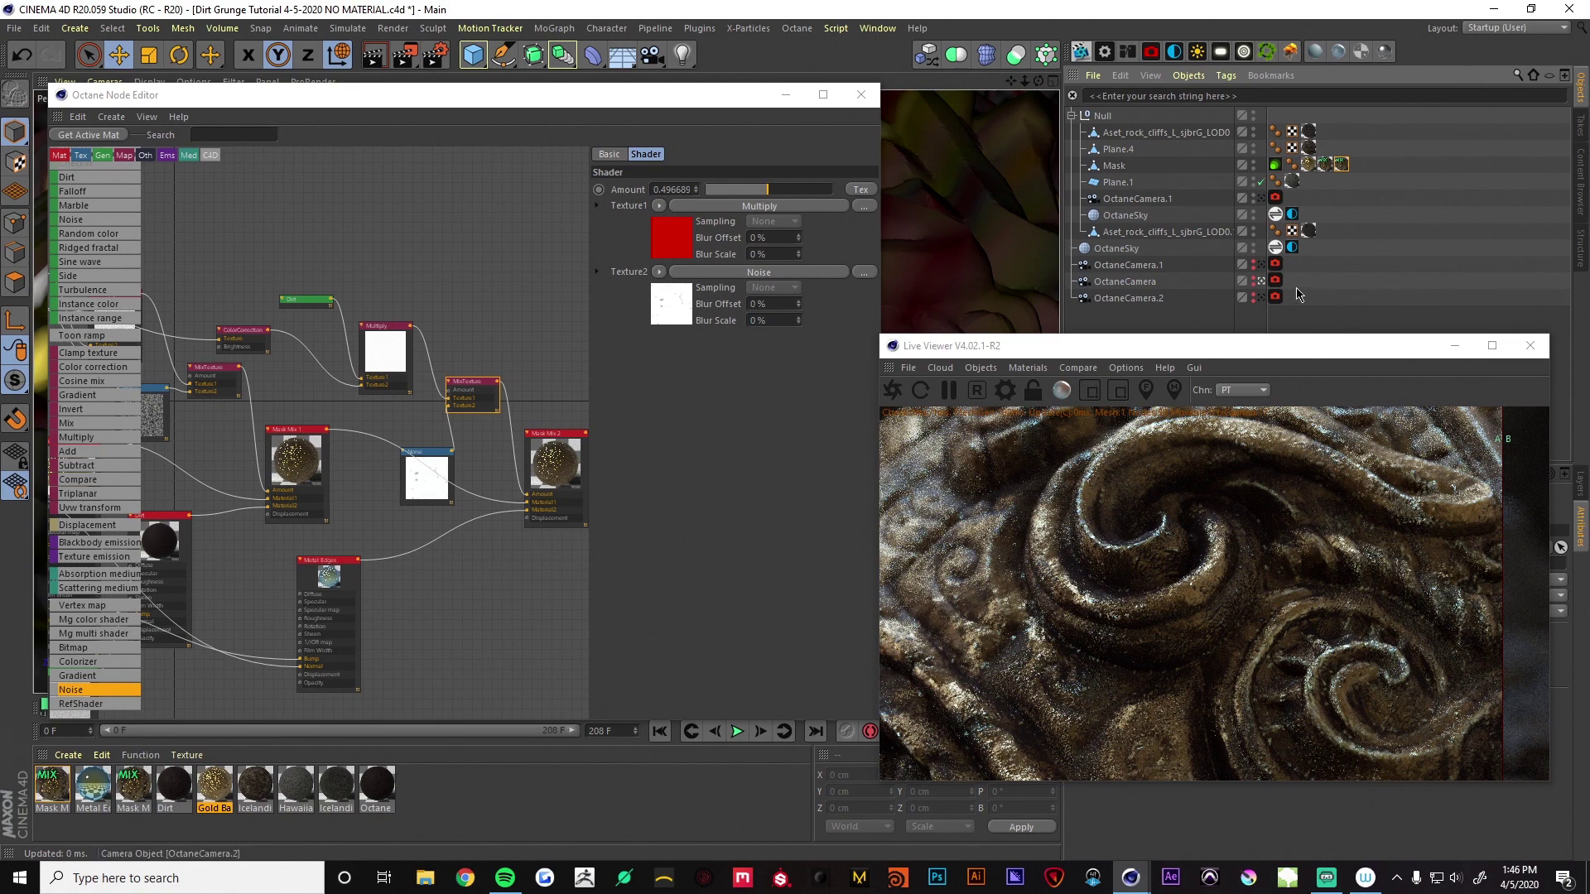
{"action": "left_click", "coordinate": [1259, 299]}
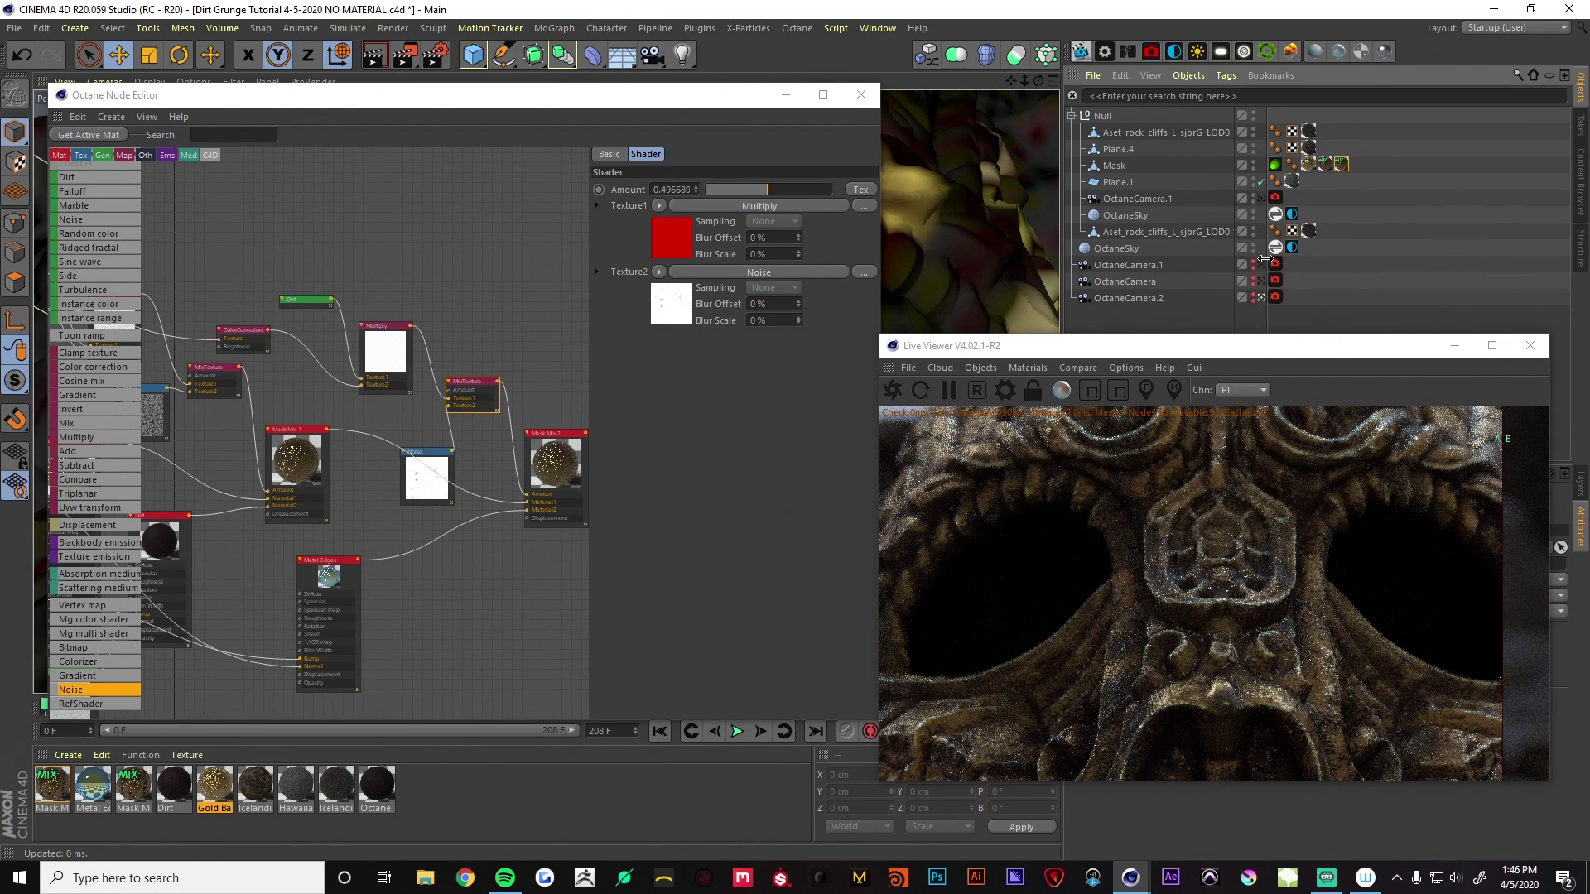
{"action": "left_click", "coordinate": [1262, 199]}
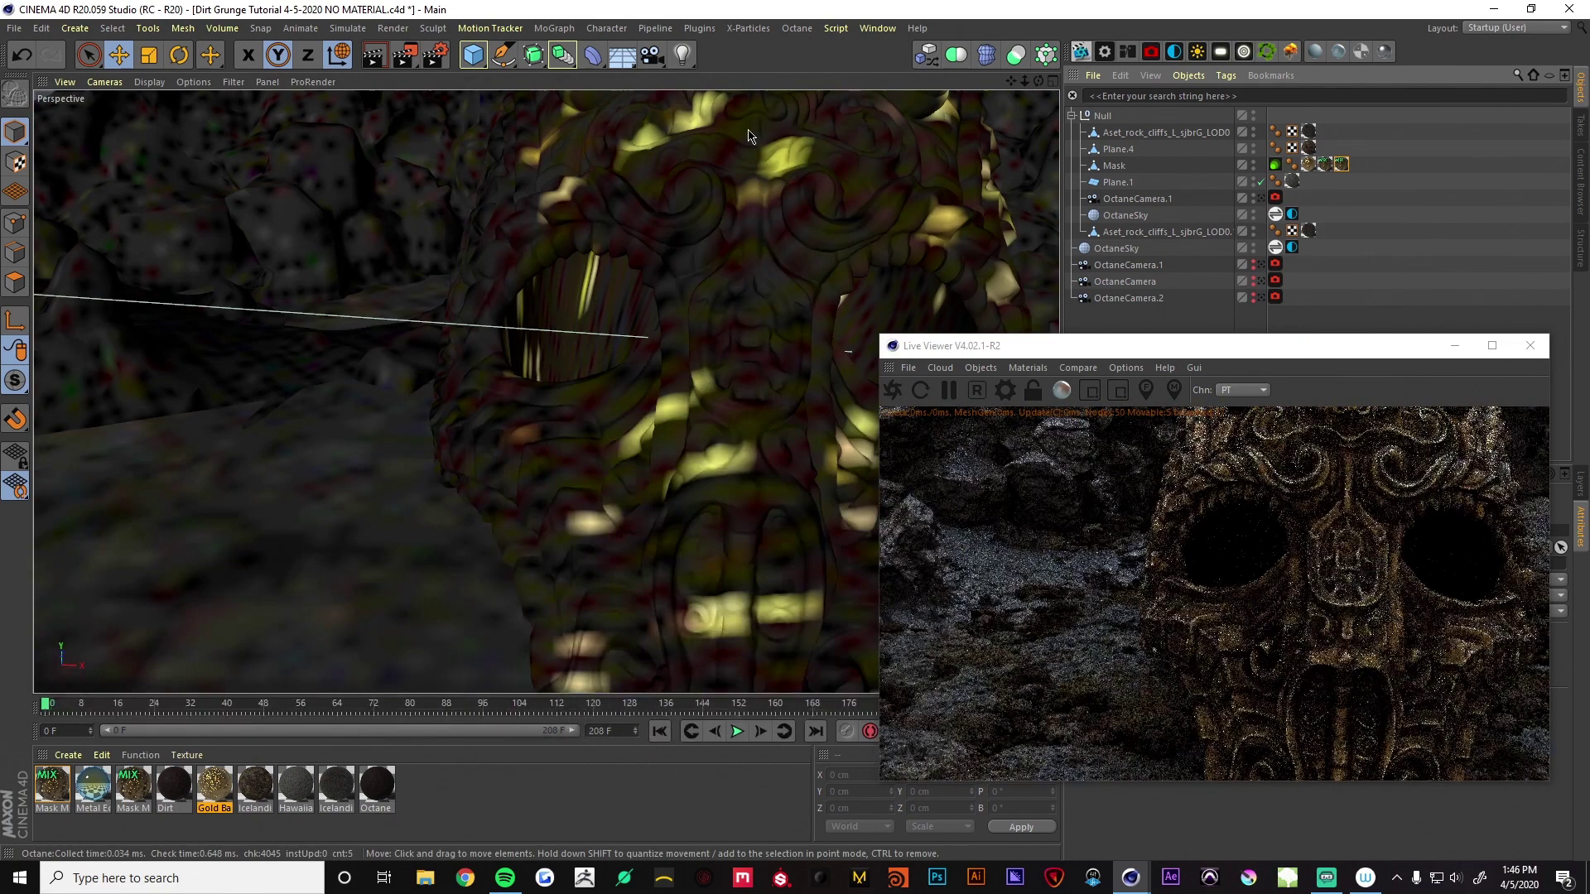
{"action": "middle_click", "coordinate": [662, 244]}
{"action": "middle_click", "coordinate": [331, 248]}
{"action": "left_click_drag", "start_coordinate": [332, 248], "coordinate": [760, 274], "text": "alt"}
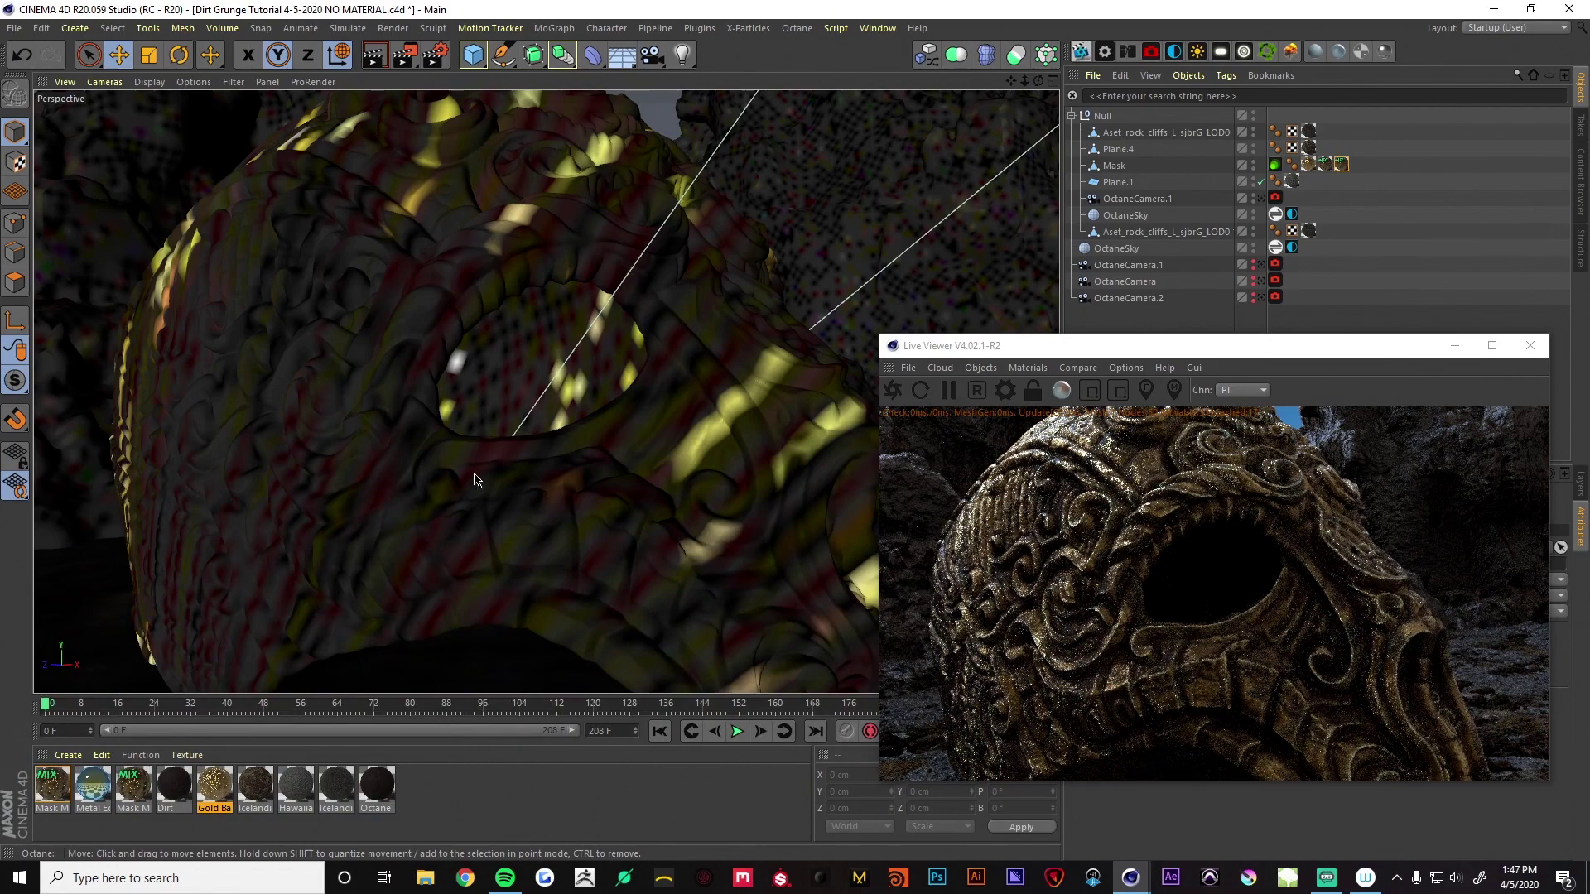
{"action": "left_click_drag", "start_coordinate": [577, 554], "coordinate": [678, 529], "text": "alt"}
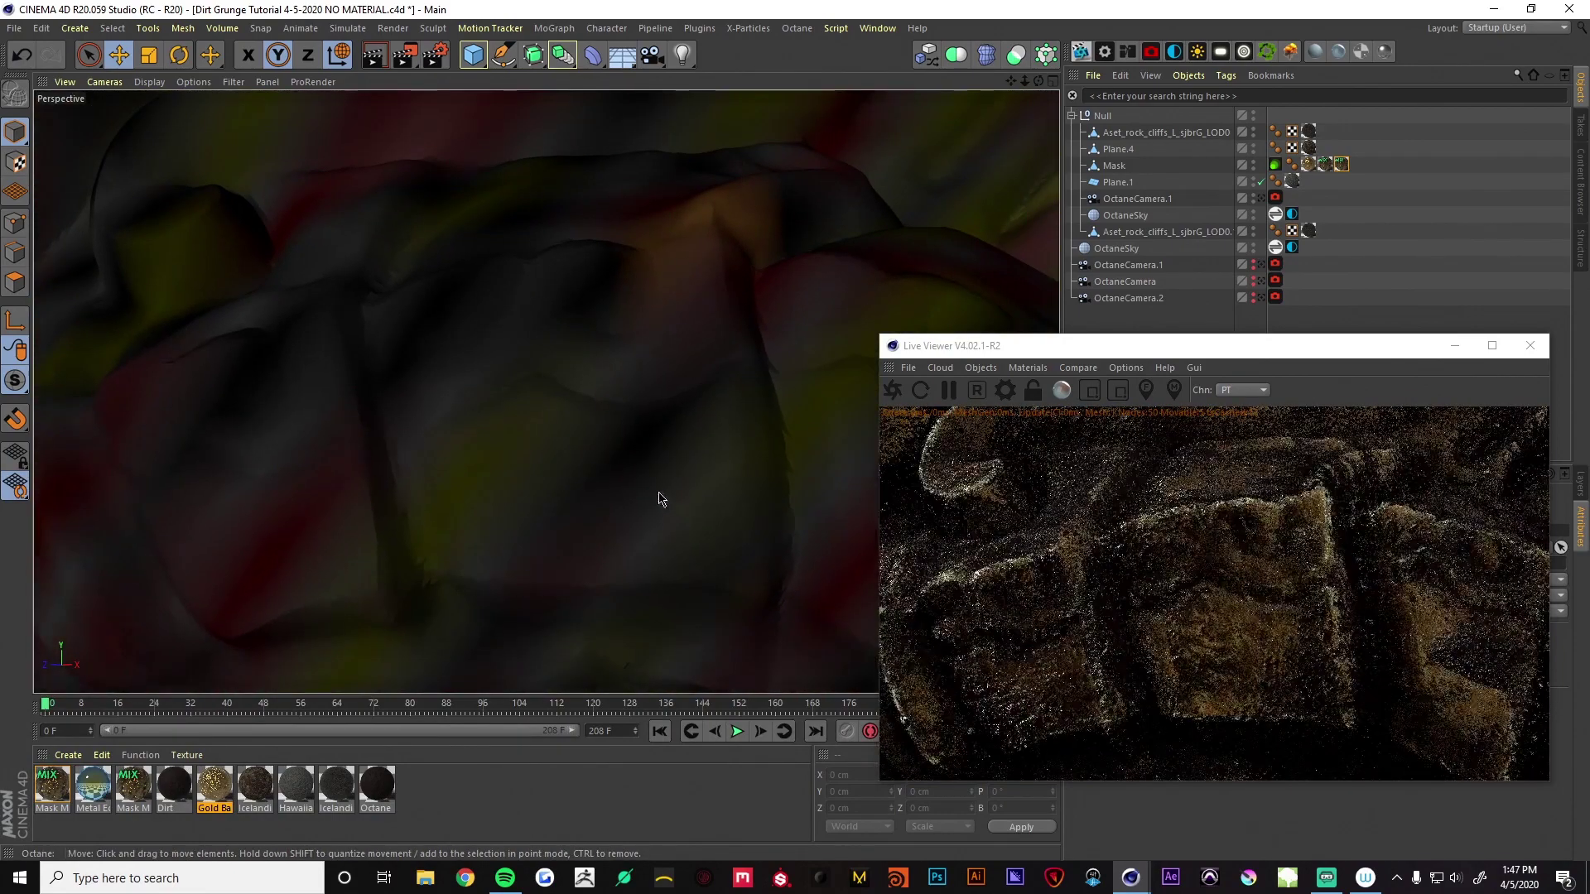
{"action": "left_click_drag", "start_coordinate": [624, 479], "coordinate": [593, 472], "text": "alt"}
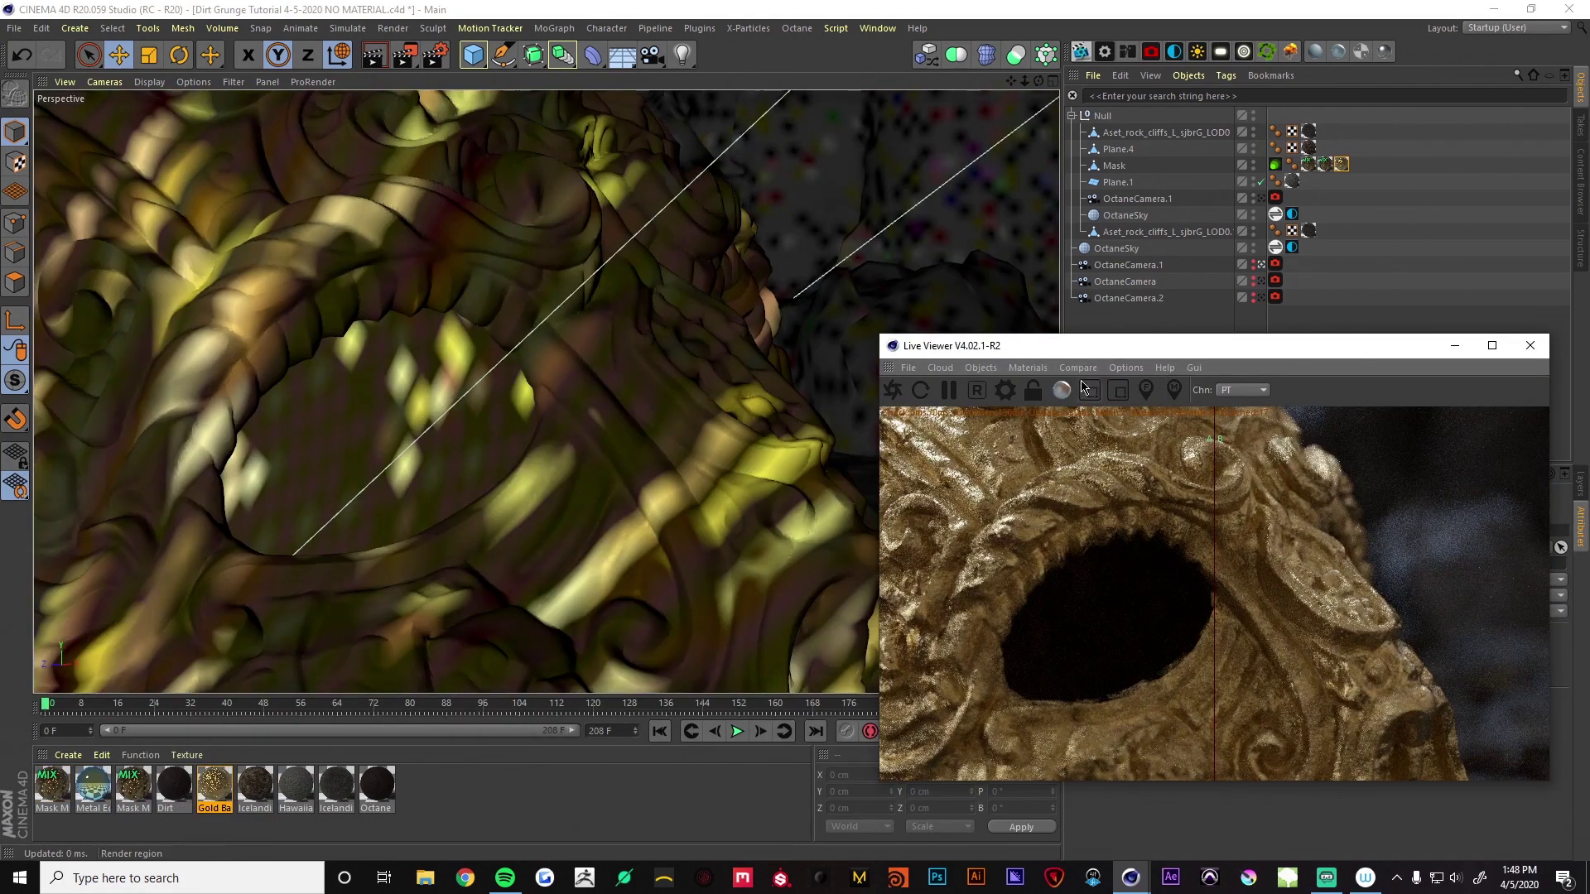
Delete the Gold Base texture tag from the Mask object
{"action": "left_click", "coordinate": [1340, 166]}
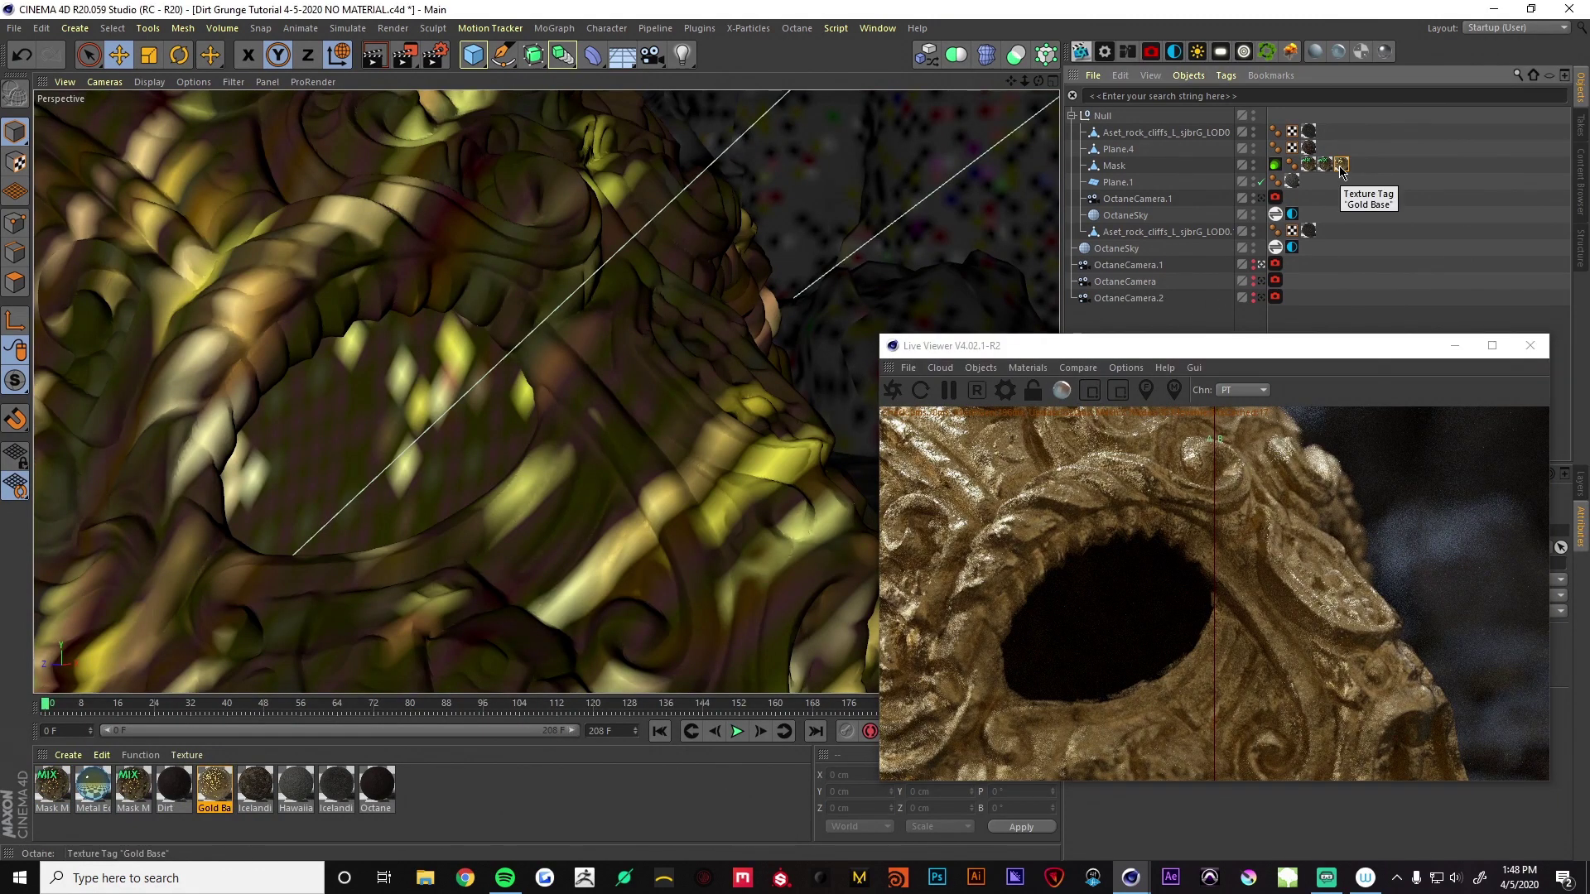
{"action": "key", "text": "Delete"}
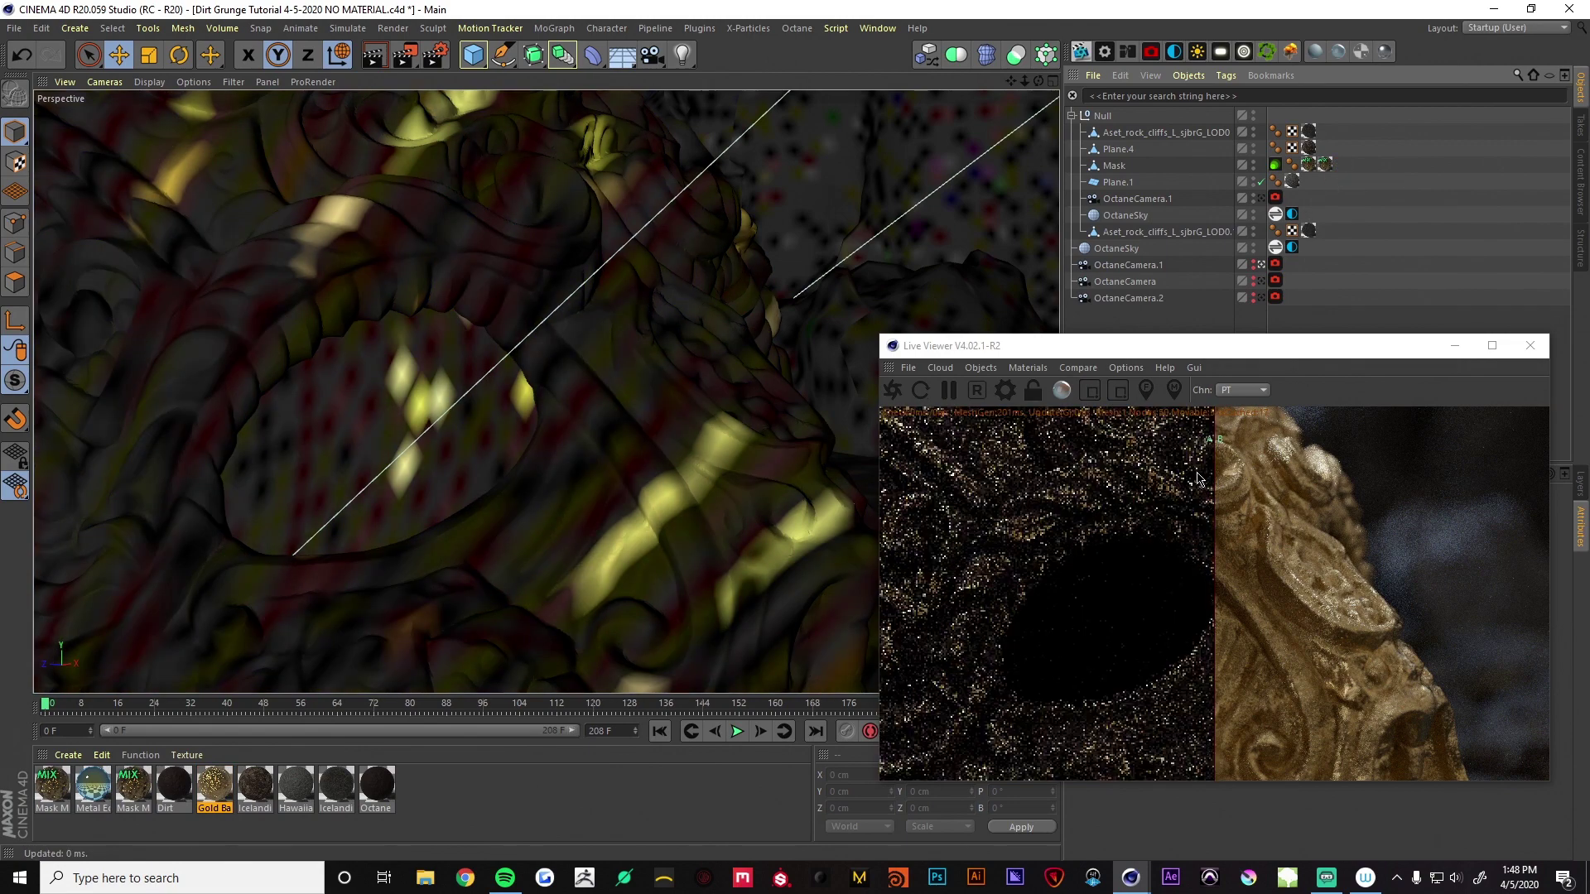
Shift the A/B comparison divider across the live render to compare the mask's plain gold base with the layered material
{"action": "left_click_drag", "start_coordinate": [1212, 481], "coordinate": [1424, 585]}
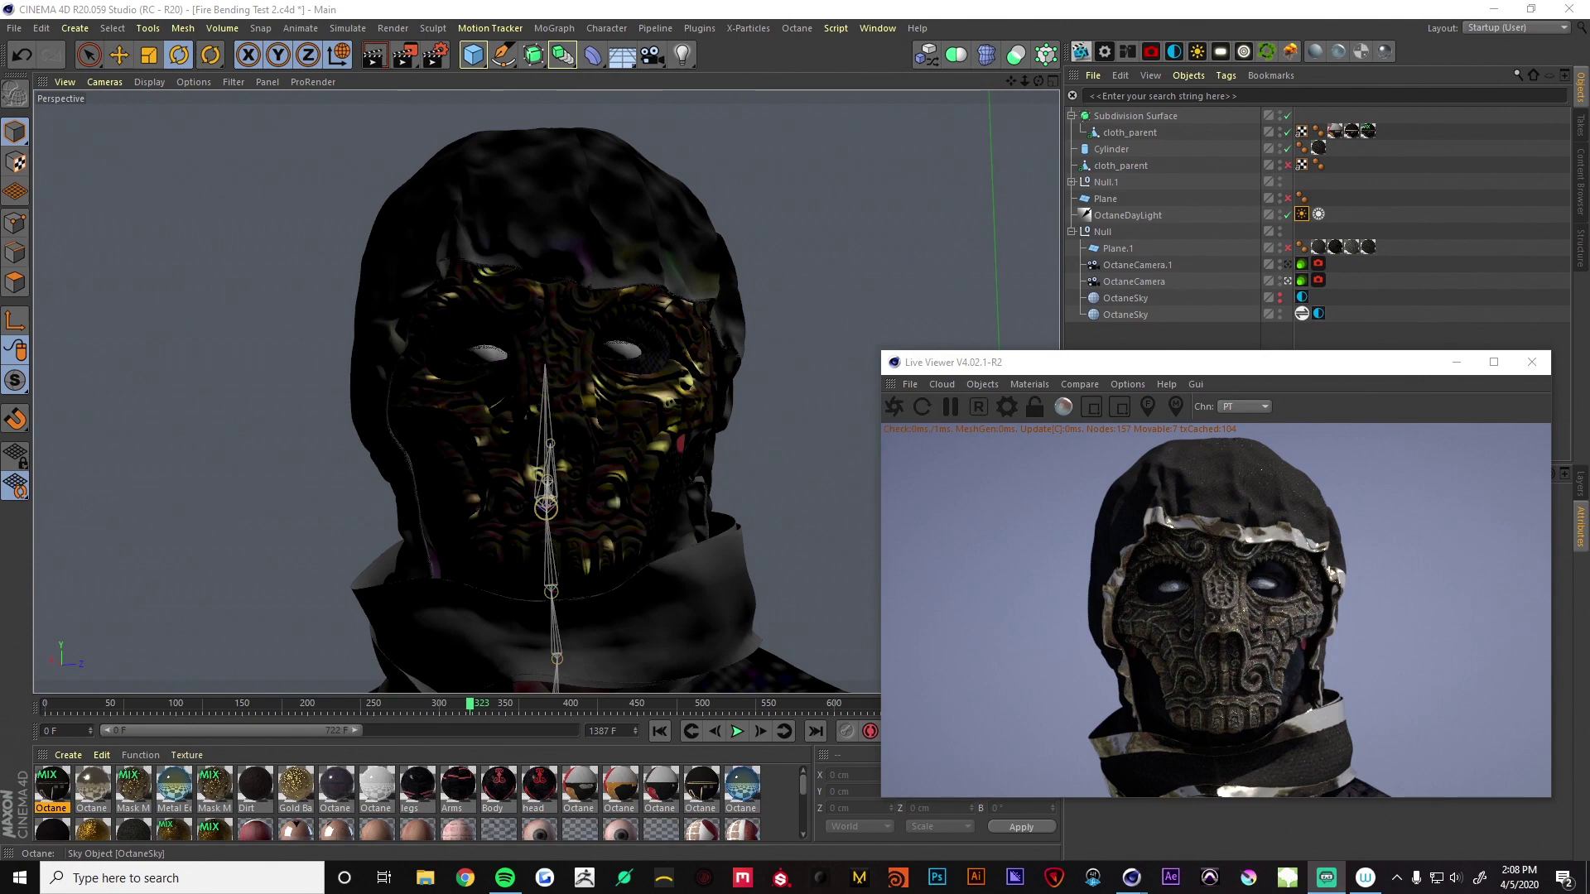
Examine the masked character in the Fire Bending Test 2 scene from several angles and distances, stopping the animation playback at frame 383
{"action": "left_click_drag", "start_coordinate": [596, 465], "coordinate": [690, 458], "text": "alt"}
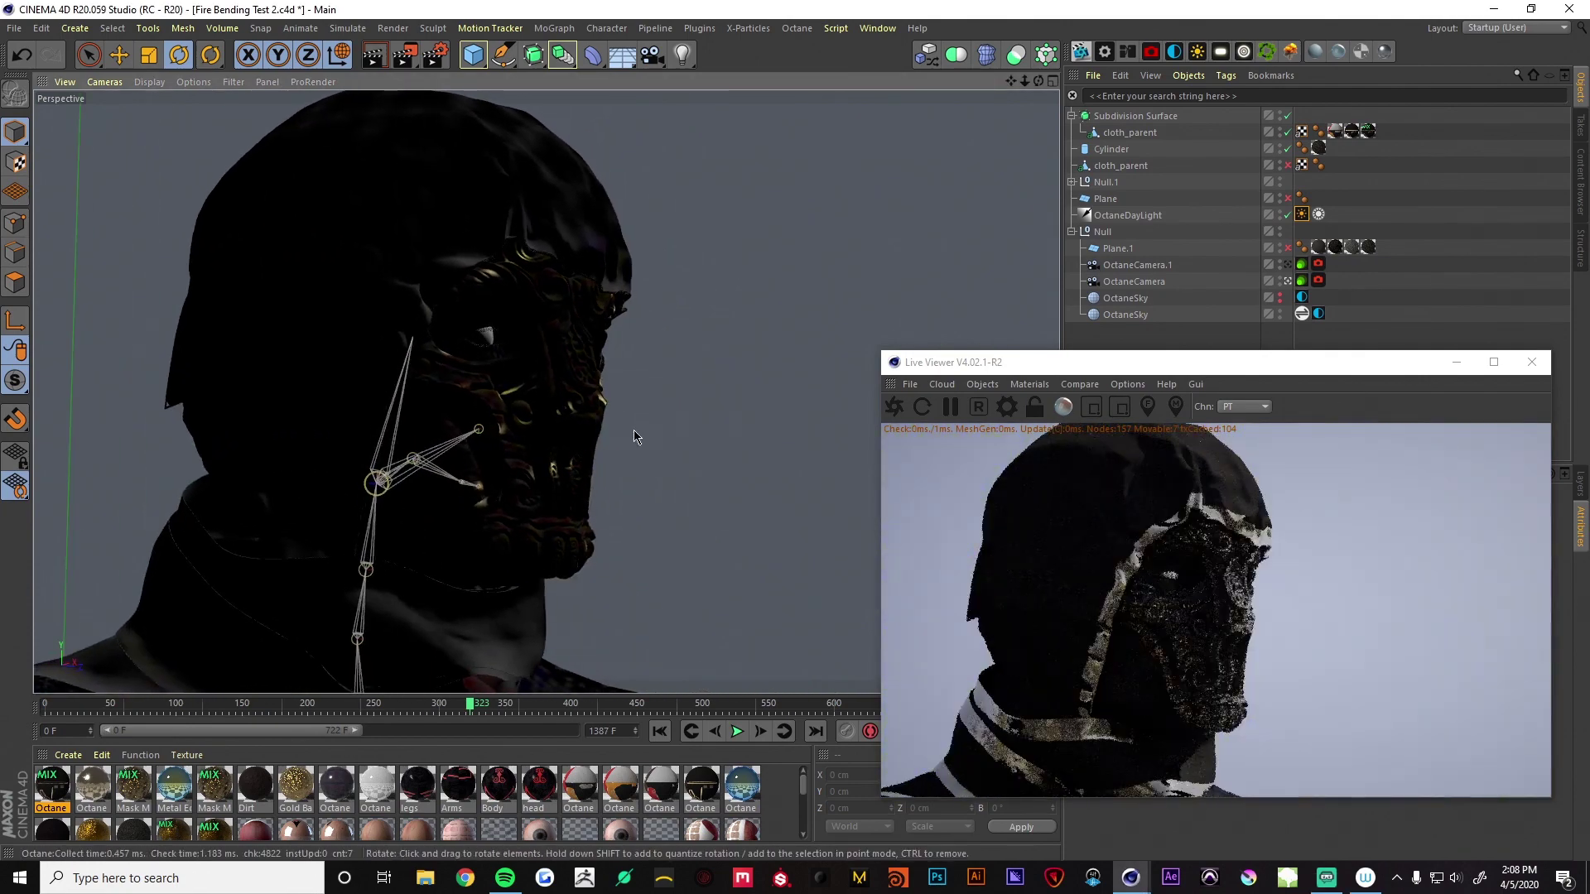
{"action": "right_click_drag", "start_coordinate": [534, 370], "coordinate": [608, 396], "text": "alt"}
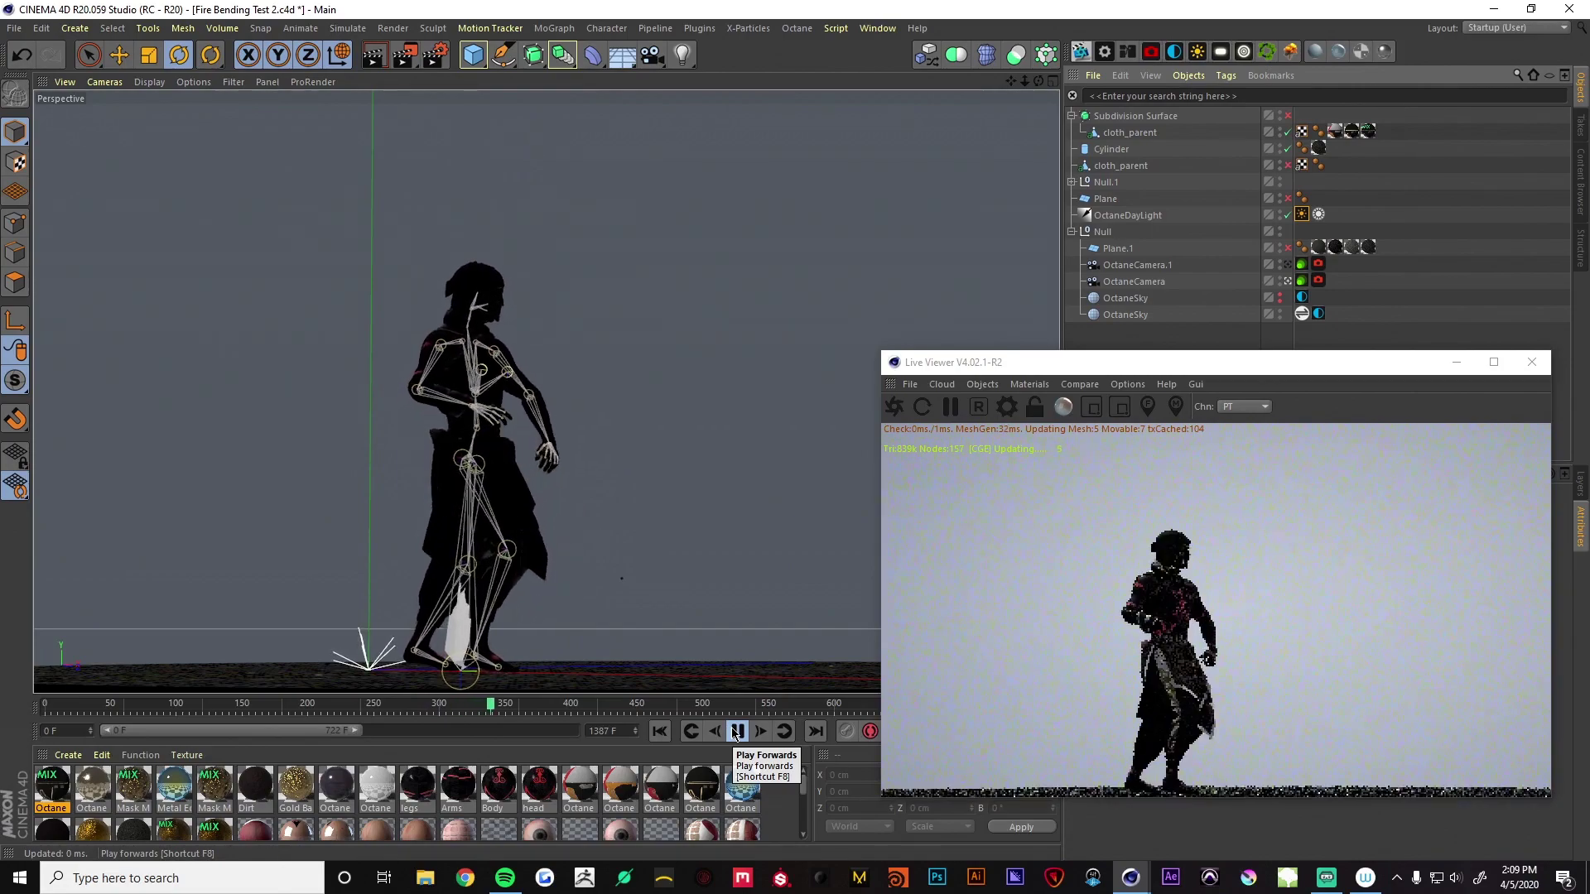
{"action": "left_click", "coordinate": [734, 731]}
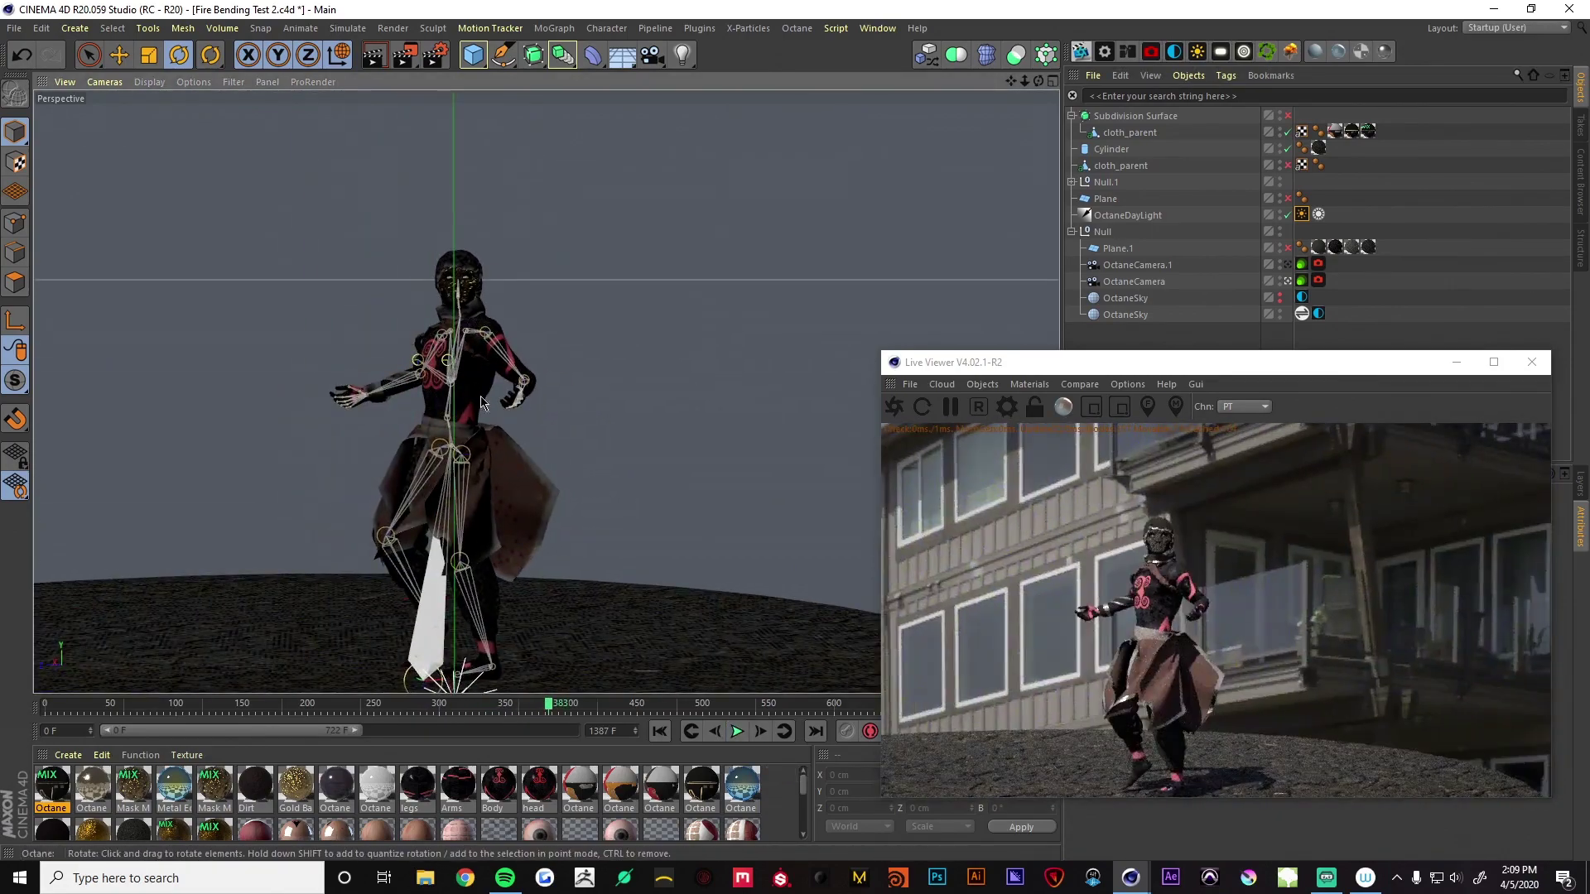
{"action": "scroll", "coordinate": [547, 356], "scroll_direction": "up", "scroll_amount": 8}
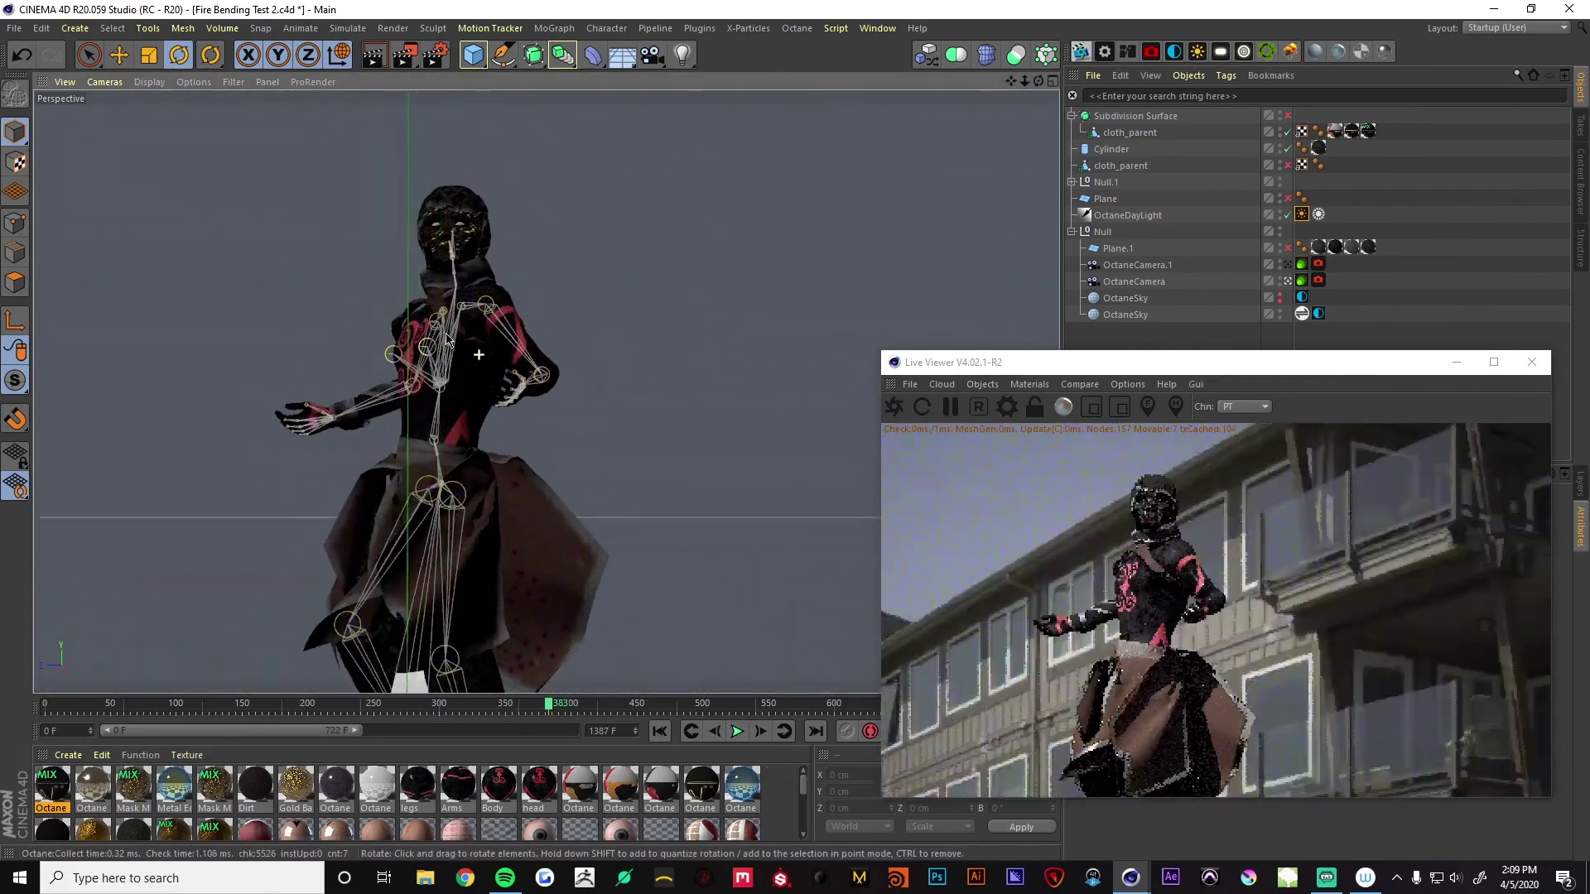
{"action": "scroll", "coordinate": [612, 313], "scroll_direction": "up", "scroll_amount": 5}
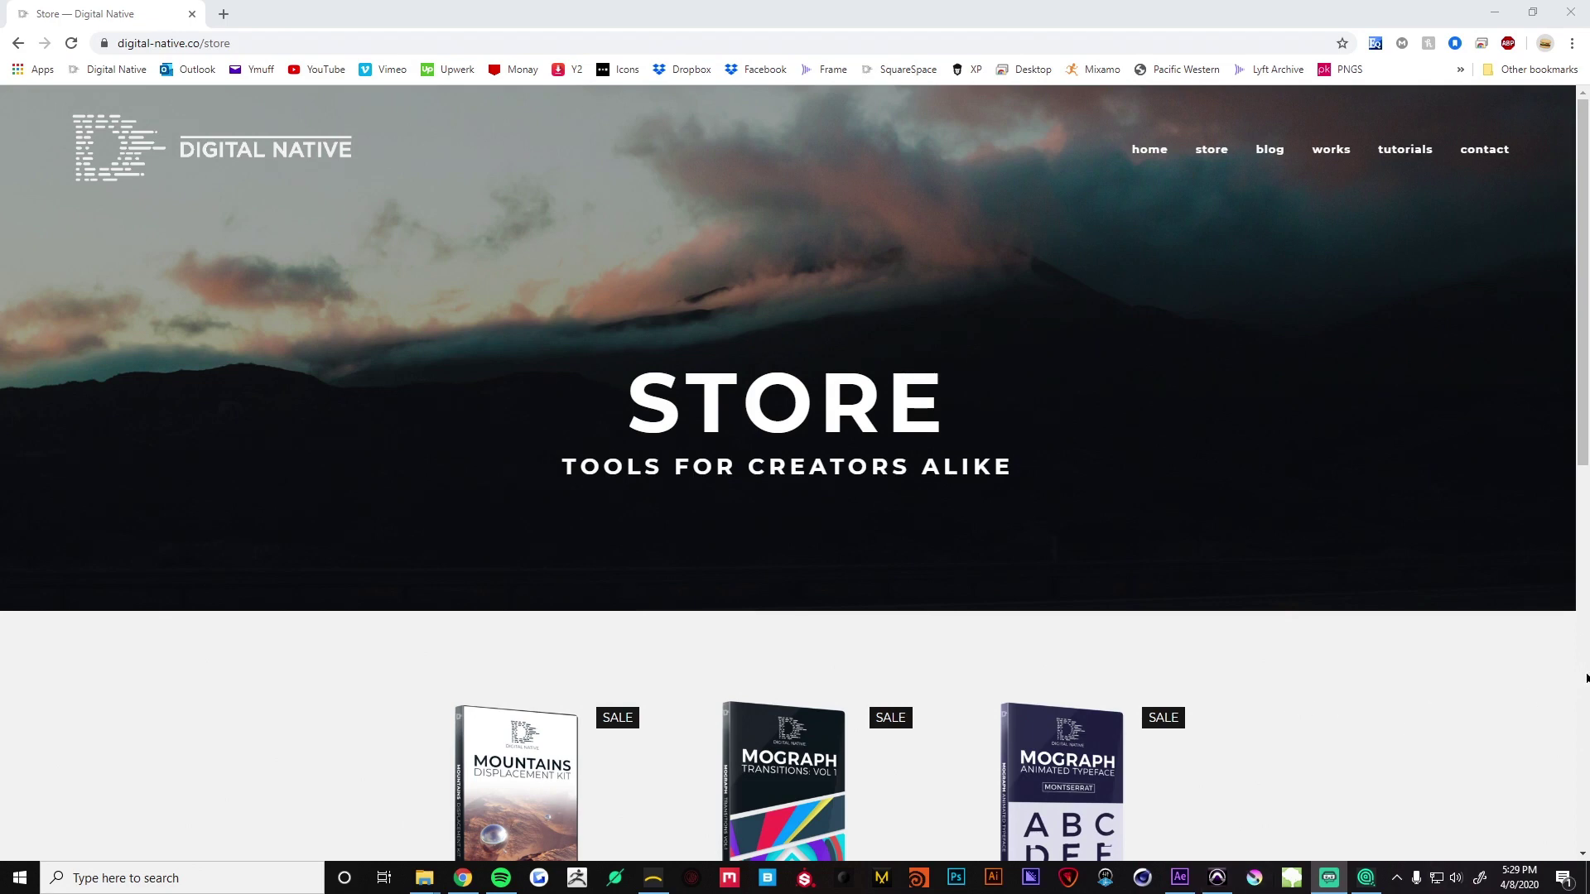
In Chrome, browse the Digital Native store, viewing the MOUNTAINS Displacement Kit page and the MOGRAPH Transitions: Vol 1 samples
{"action": "scroll", "coordinate": [1586, 677], "scroll_direction": "down", "scroll_amount": 4}
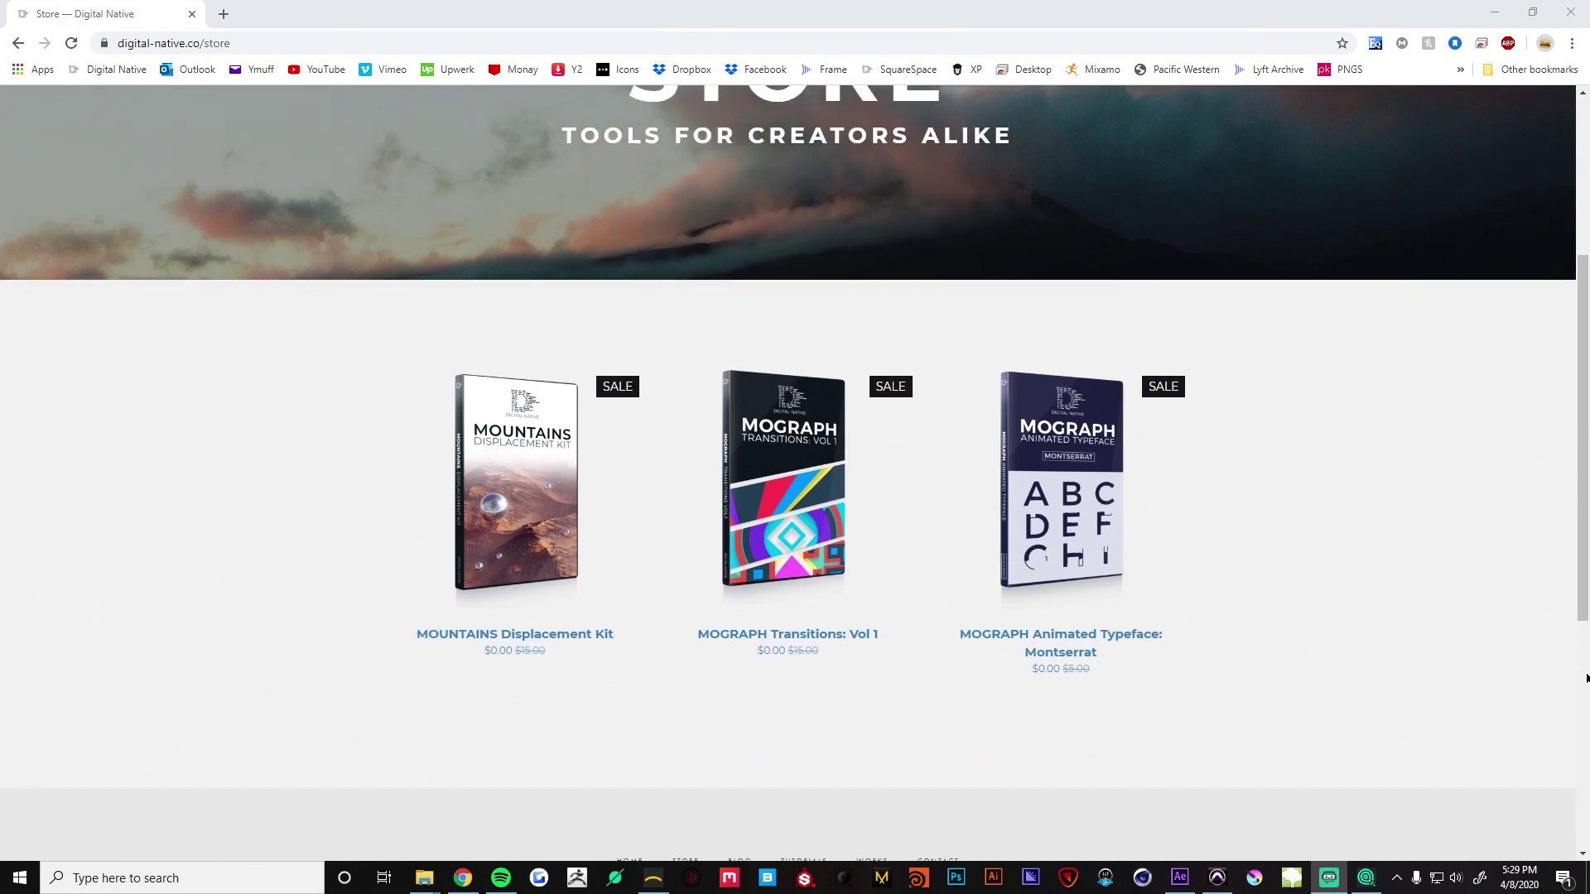
{"action": "left_click", "coordinate": [515, 633]}
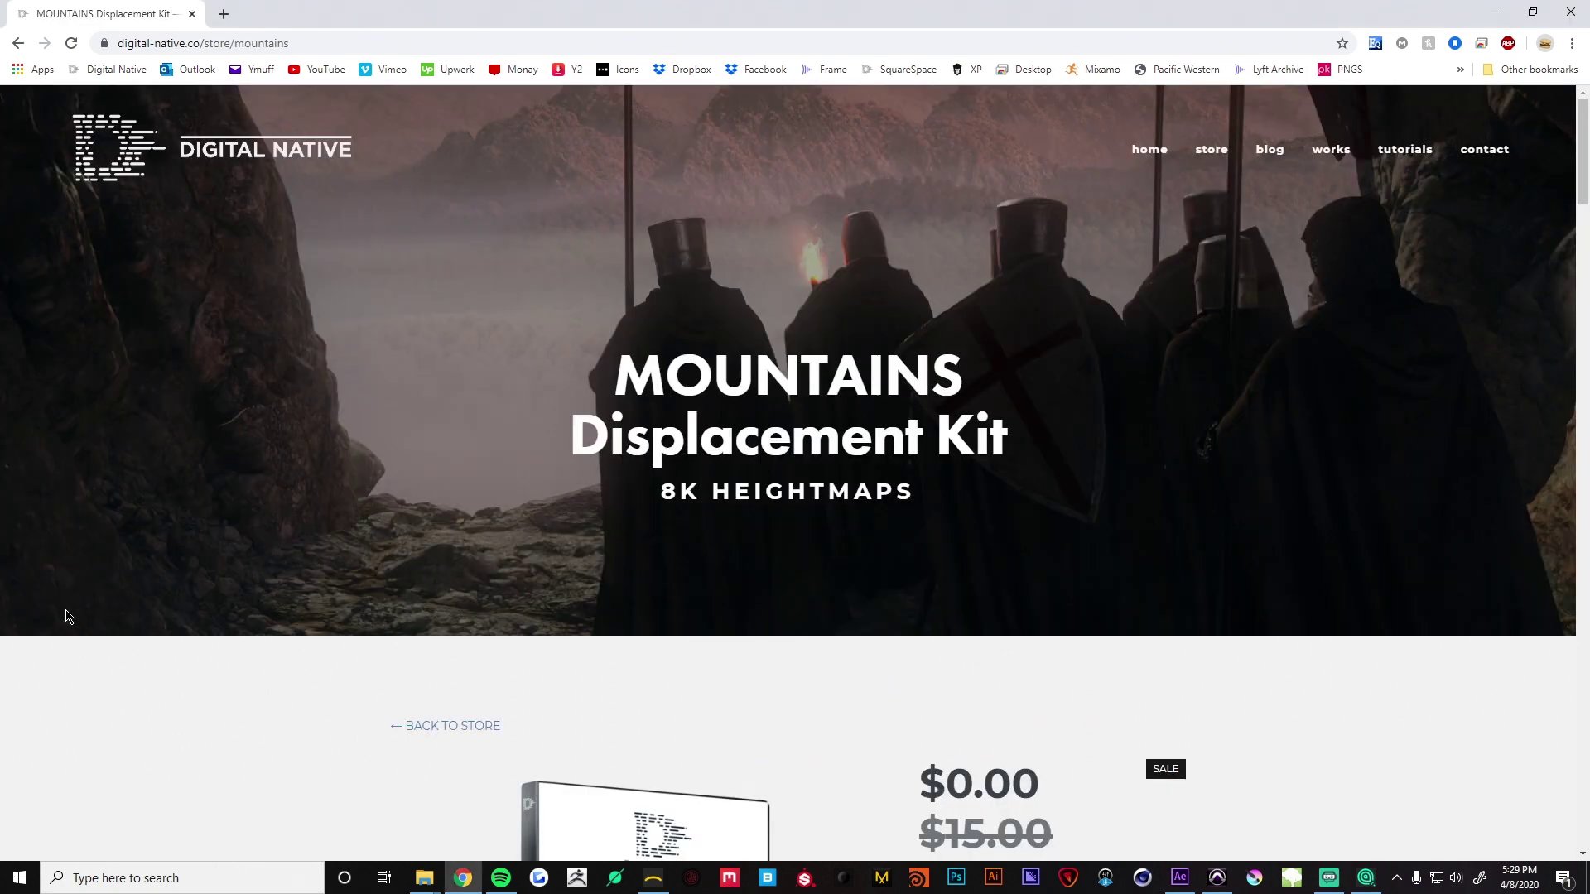
{"action": "scroll", "coordinate": [66, 609], "scroll_direction": "down", "scroll_amount": 1}
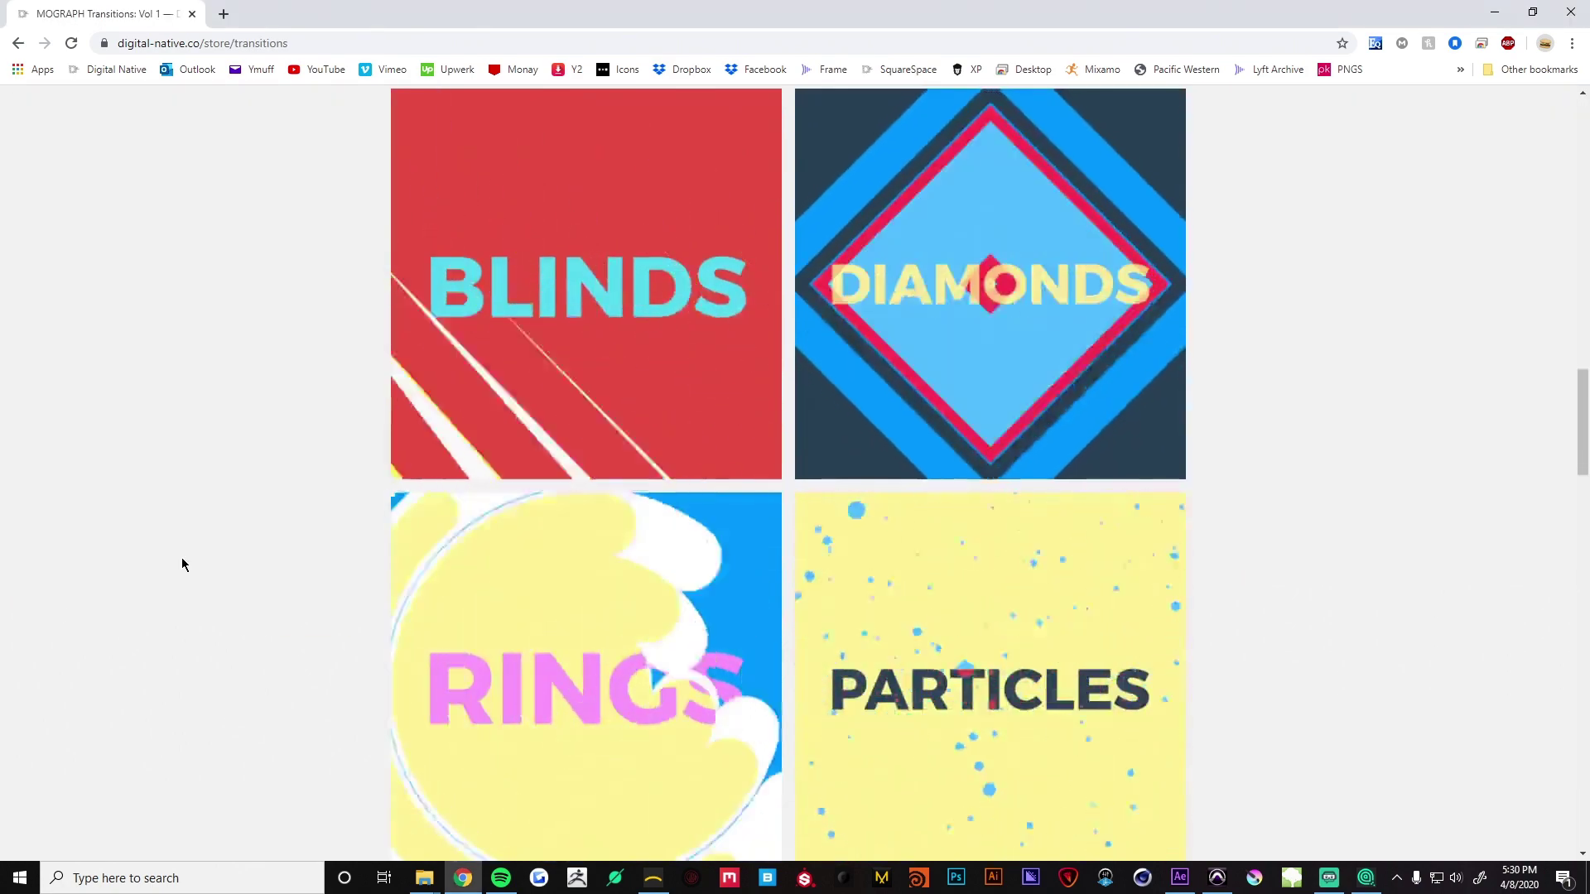
{"action": "scroll", "coordinate": [181, 558], "scroll_direction": "down", "scroll_amount": 2}
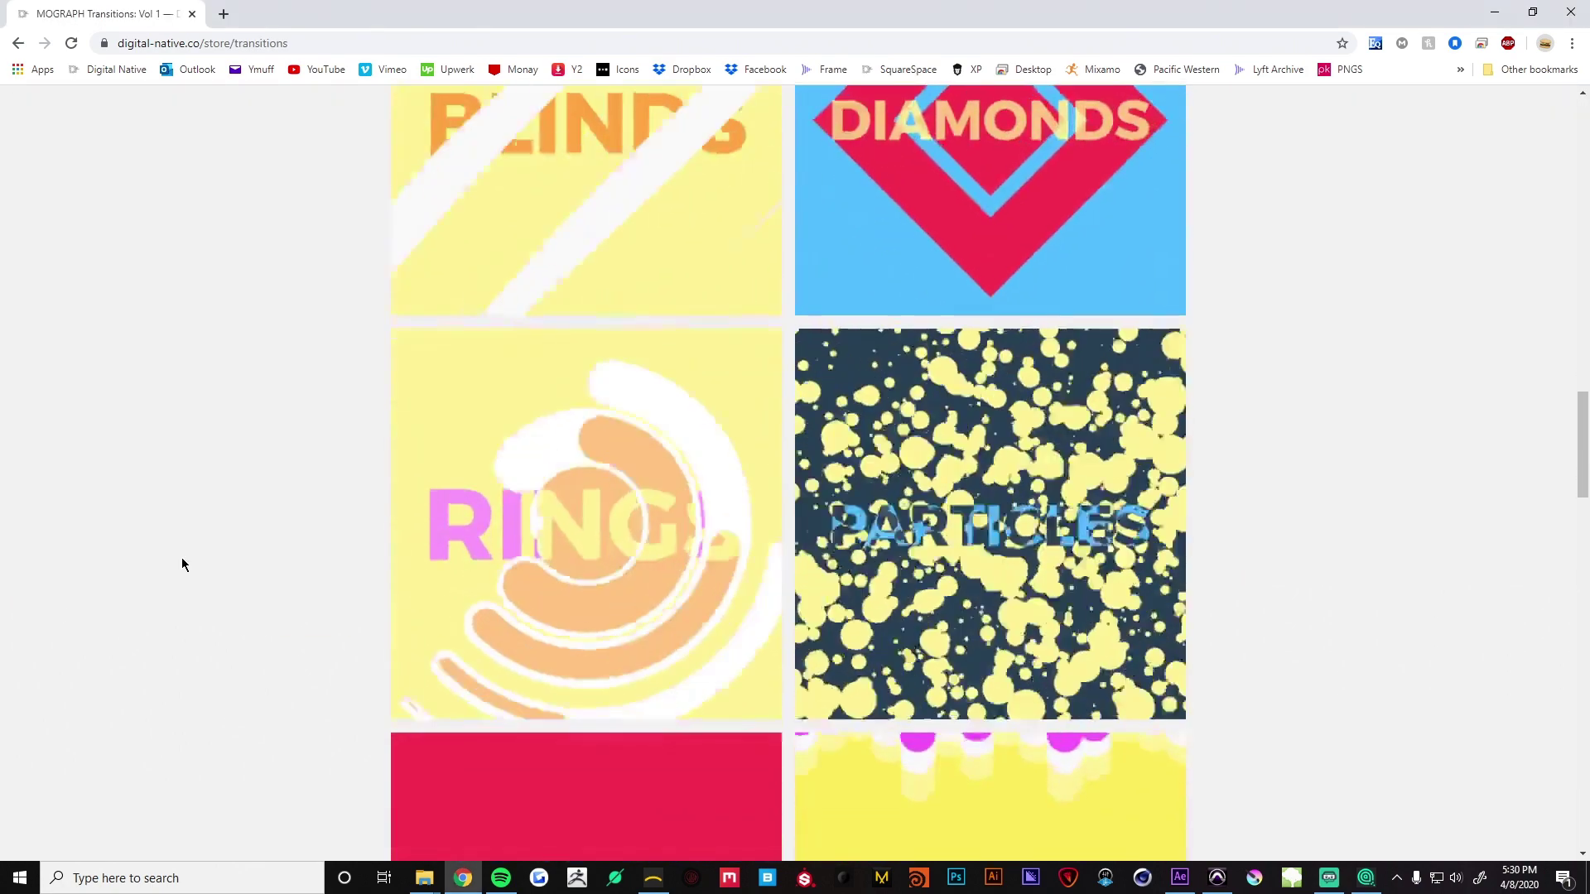
{"action": "scroll", "coordinate": [181, 558], "scroll_direction": "up", "scroll_amount": 2}
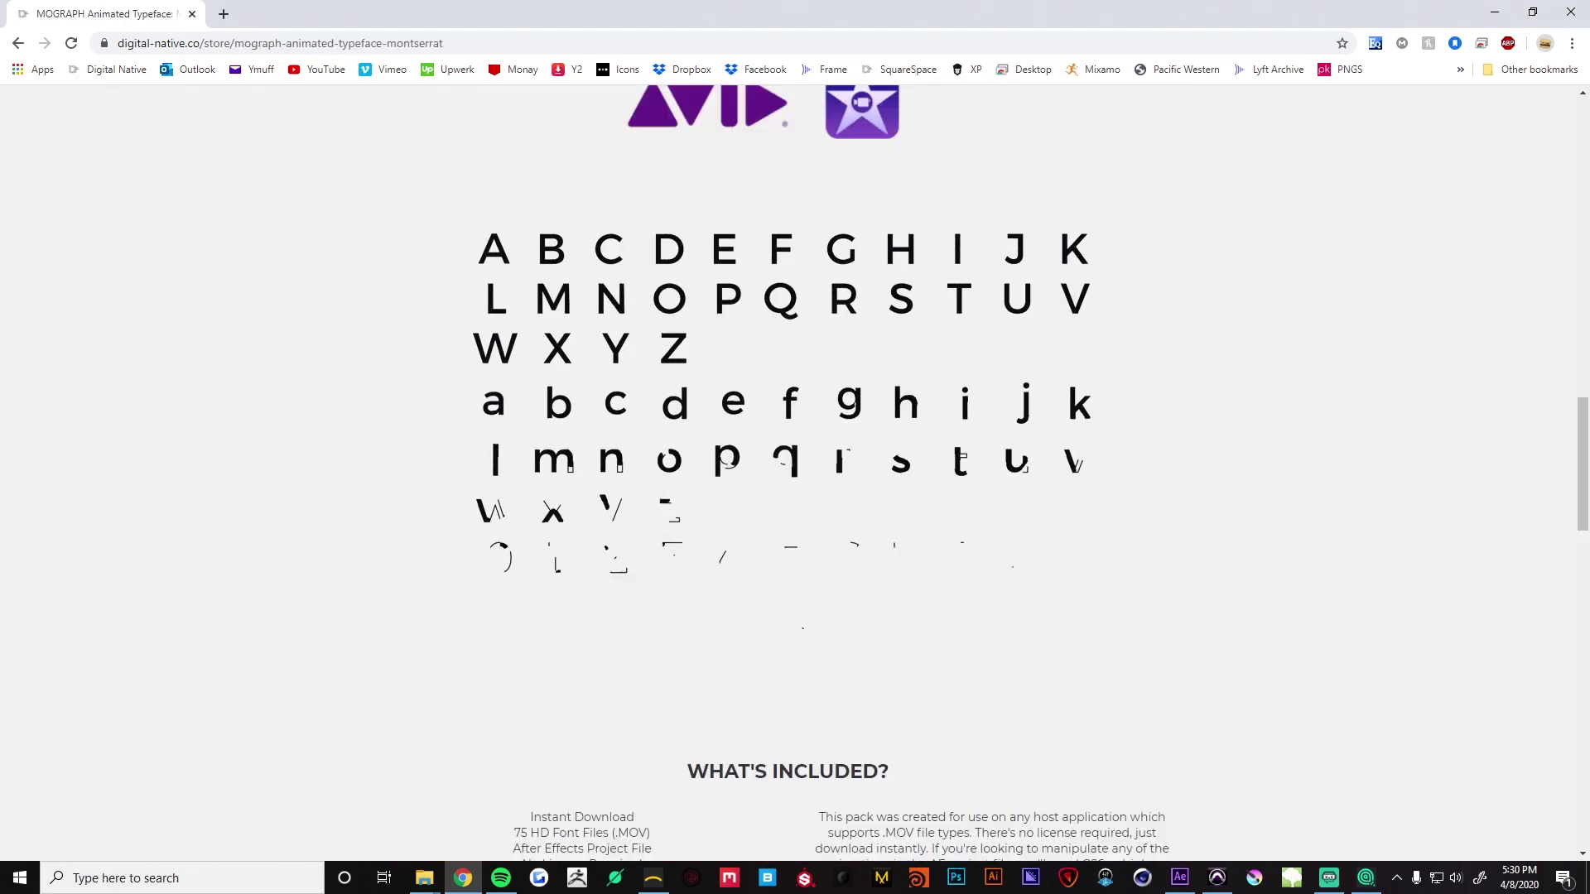